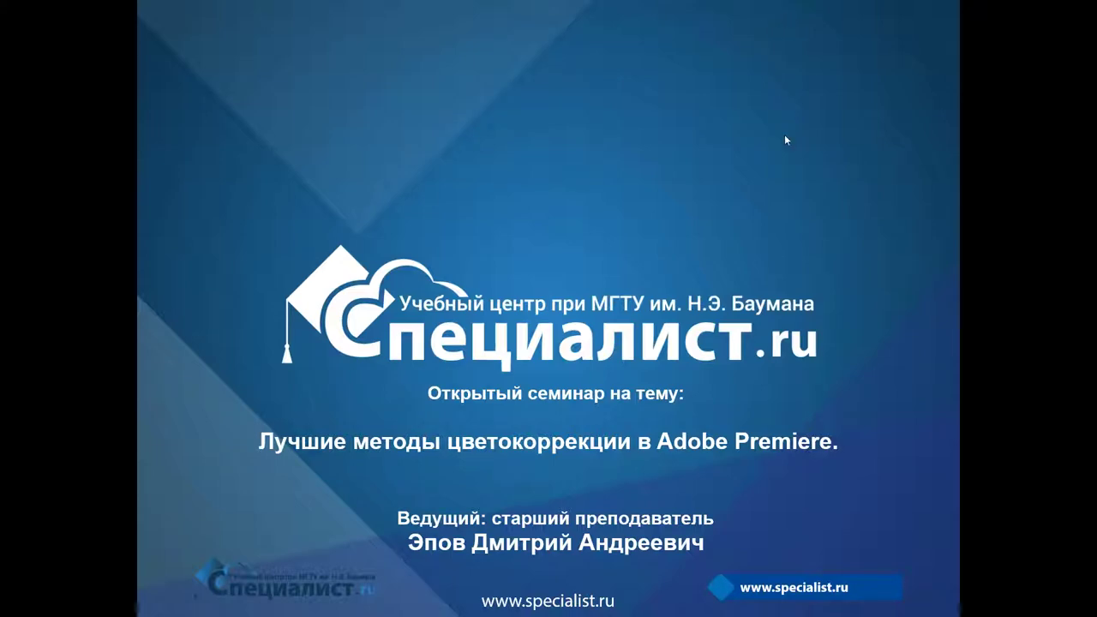
# Advance the slideshow past the Об Авторе and О центре slides to the colour-correction slide.
pyautogui.click(735, 196)
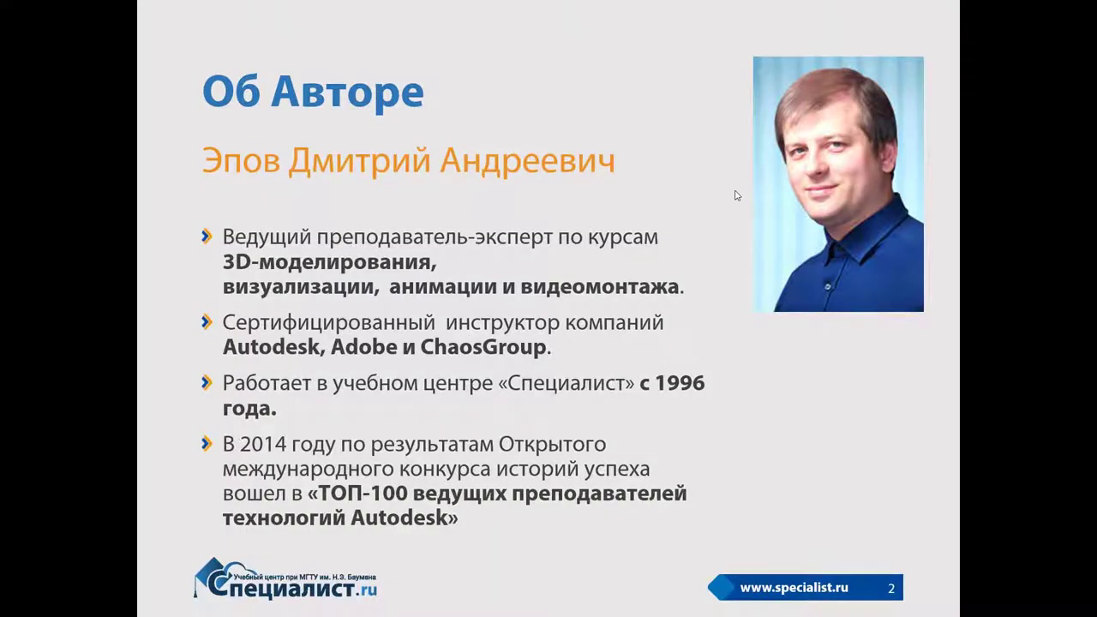
pyautogui.click(682, 220)
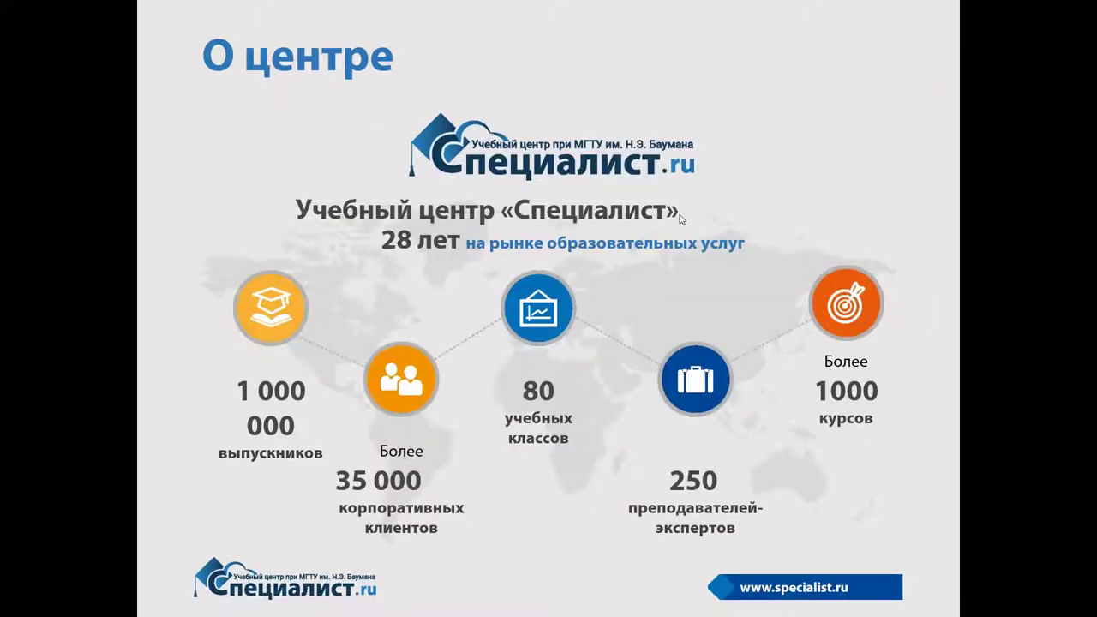
pyautogui.click(681, 220)
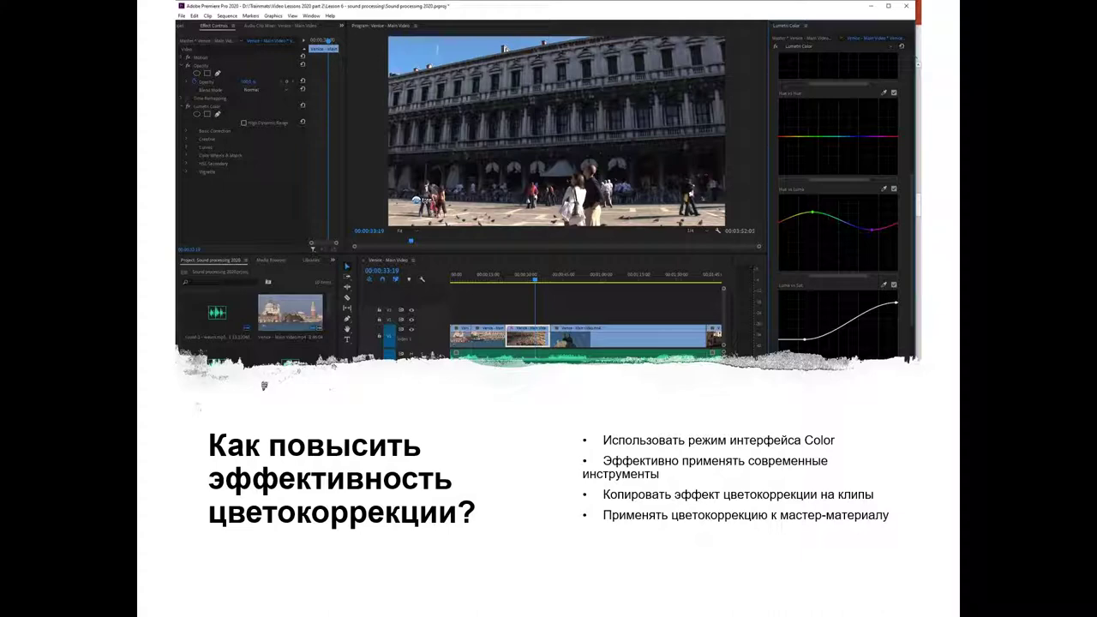
# Go to the Режим сравнения slide, then switch to the Premiere Pro Multicam 2020 project with Alt+Tab.
pyautogui.press('Right')
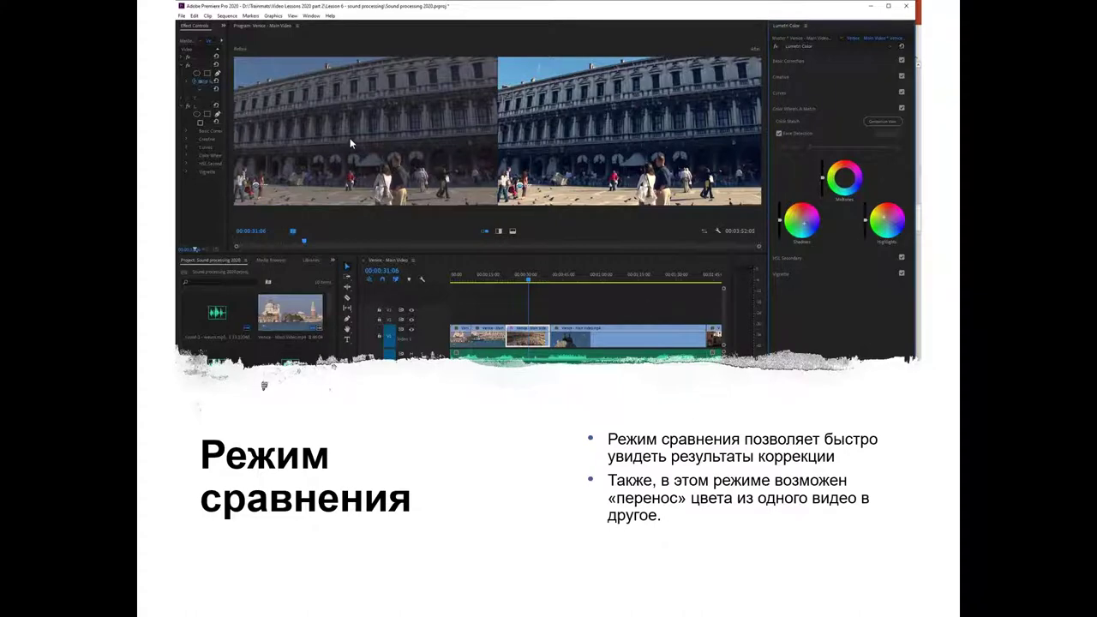
pyautogui.click(488, 252)
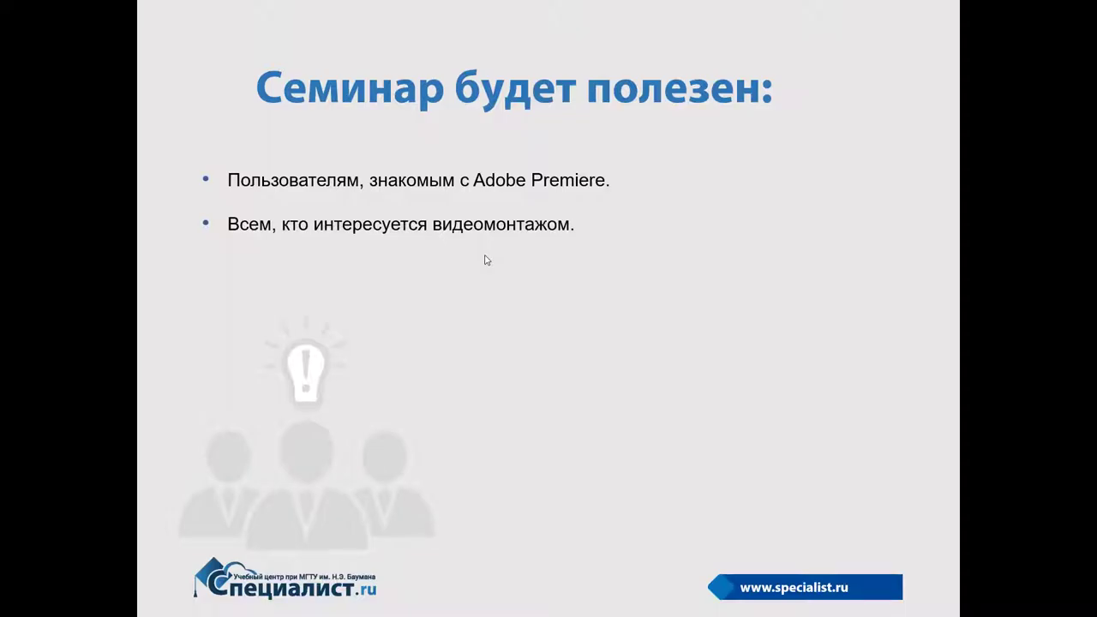
pyautogui.scroll(1, 486, 258)
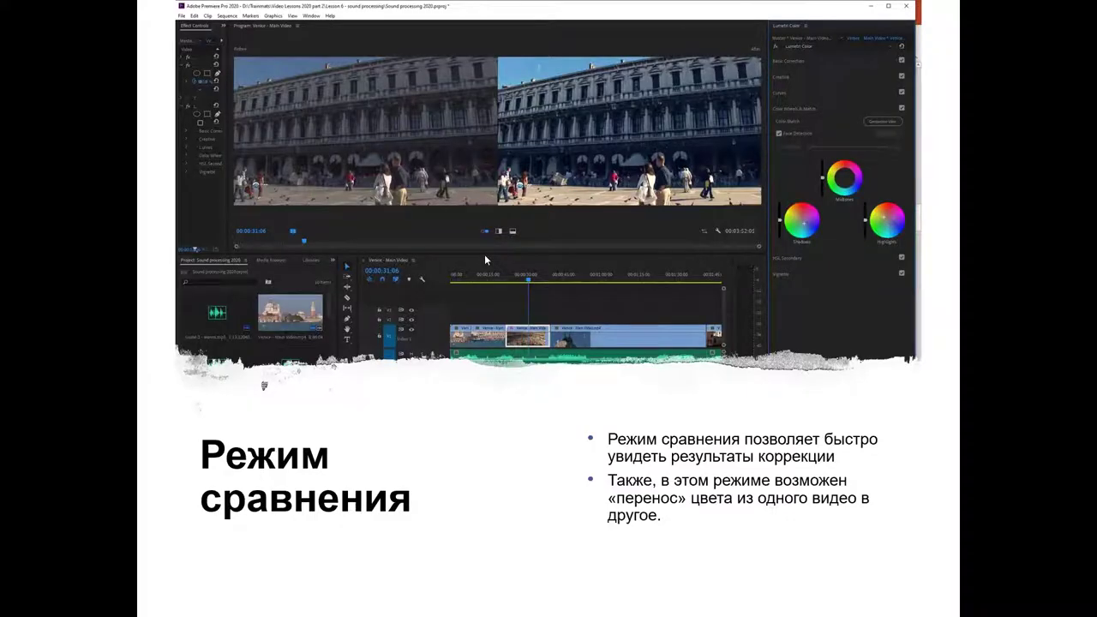
pyautogui.hotkey('alt', 'Tab')
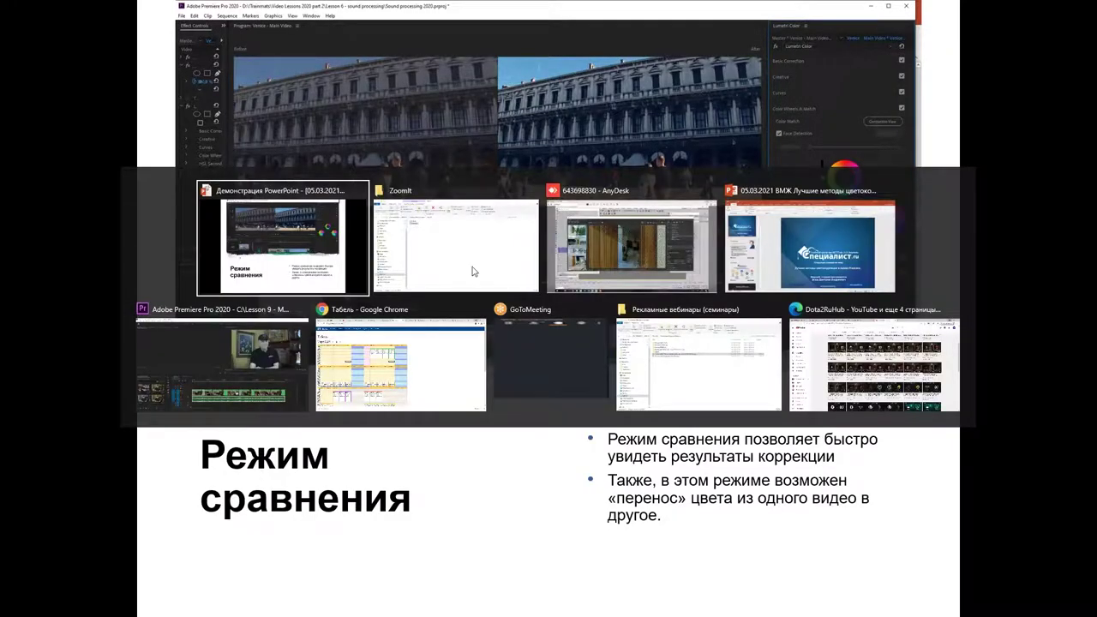
pyautogui.click(271, 370)
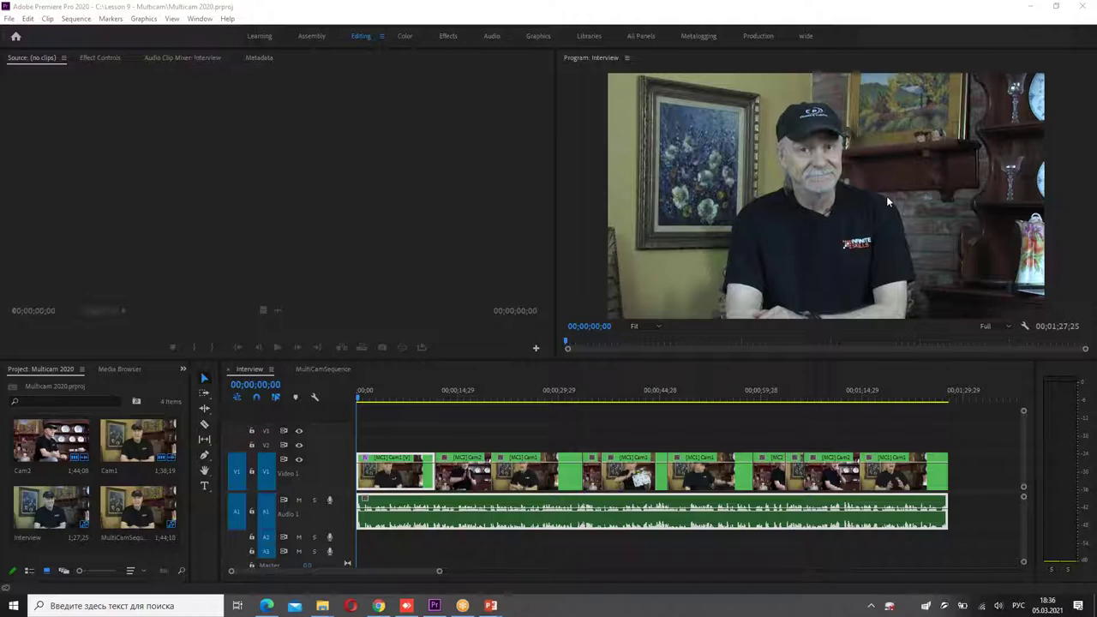
# Load the Cam1 clip from the Project panel into the Source monitor.
pyautogui.doubleClick(137, 442)
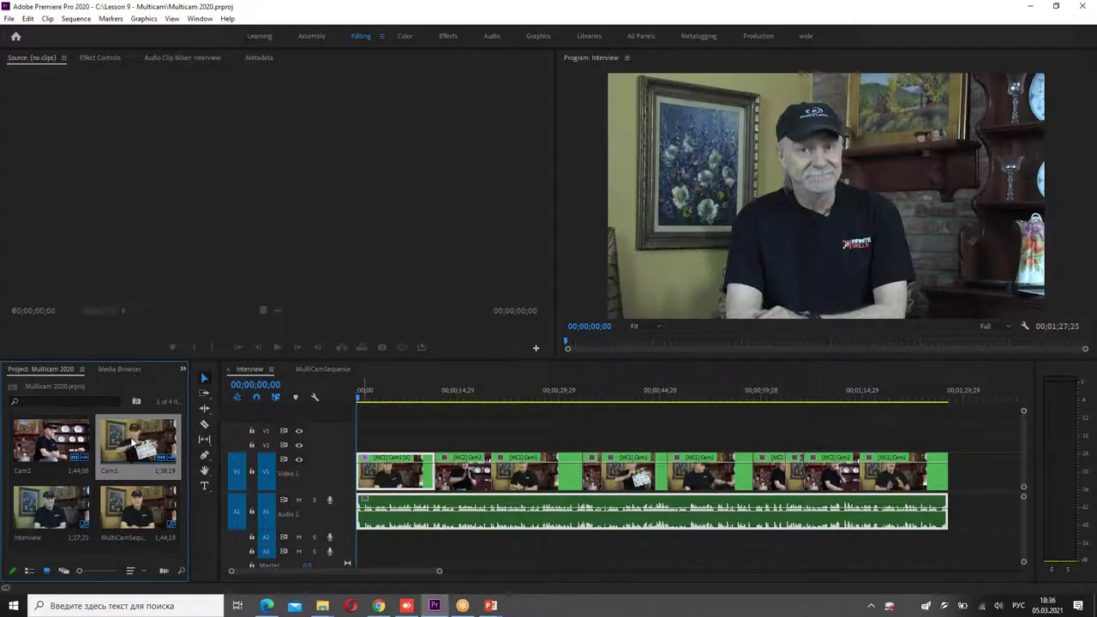
# Scrub through the Cam1 and Cam2 footage, then move the Interview playhead to 00;00;25;09.
pyautogui.moveTo(62, 333); pyautogui.dragTo(248, 327)
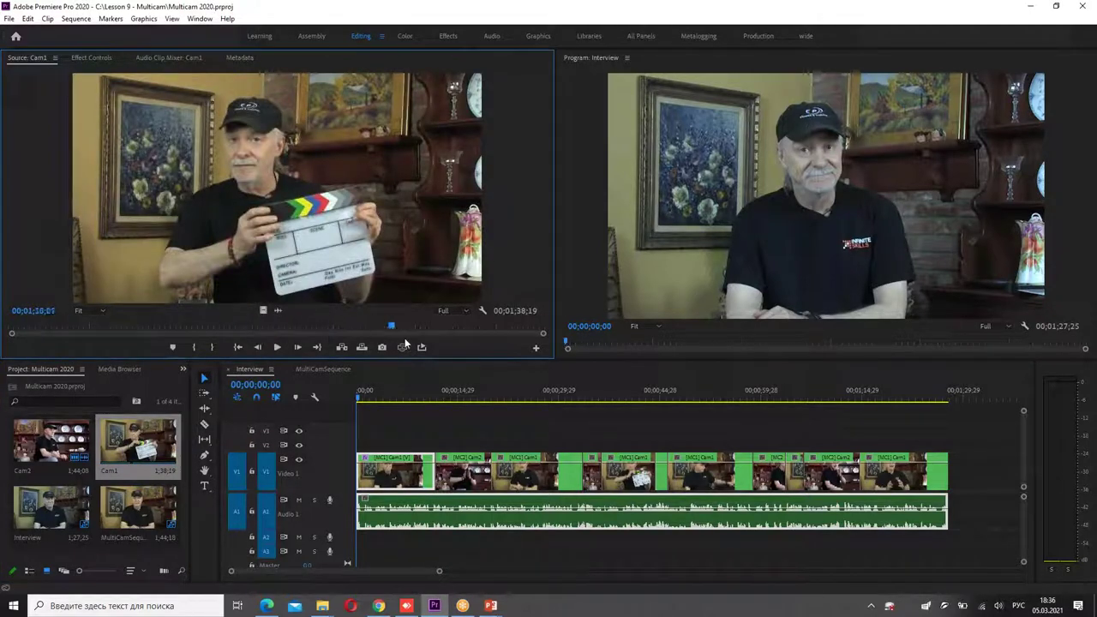
pyautogui.doubleClick(53, 444)
pyautogui.moveTo(124, 329); pyautogui.dragTo(264, 327)
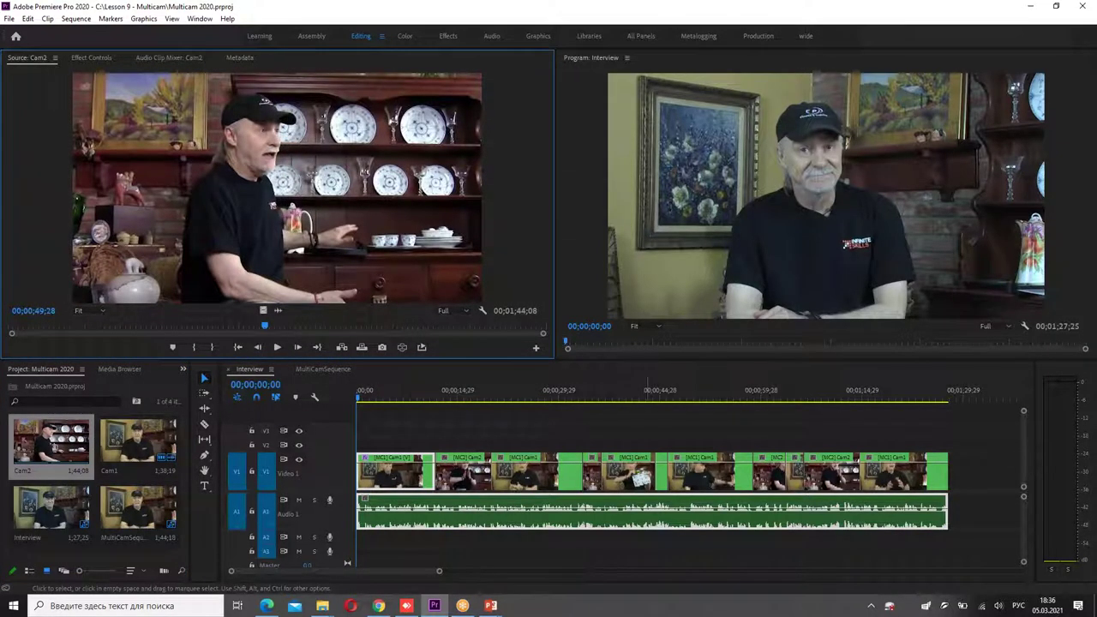
pyautogui.moveTo(363, 400); pyautogui.dragTo(527, 401)
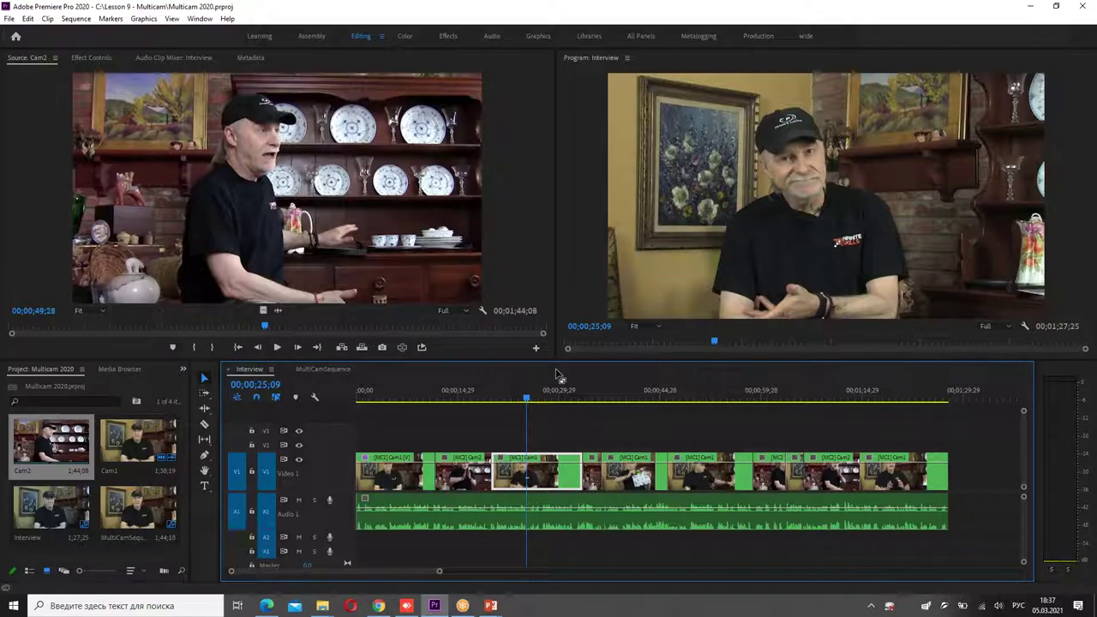
# Reload Cam1, cue it to 00;00;25;29 to match the Interview moment, and save the project.
pyautogui.moveTo(266, 326); pyautogui.dragTo(174, 326)
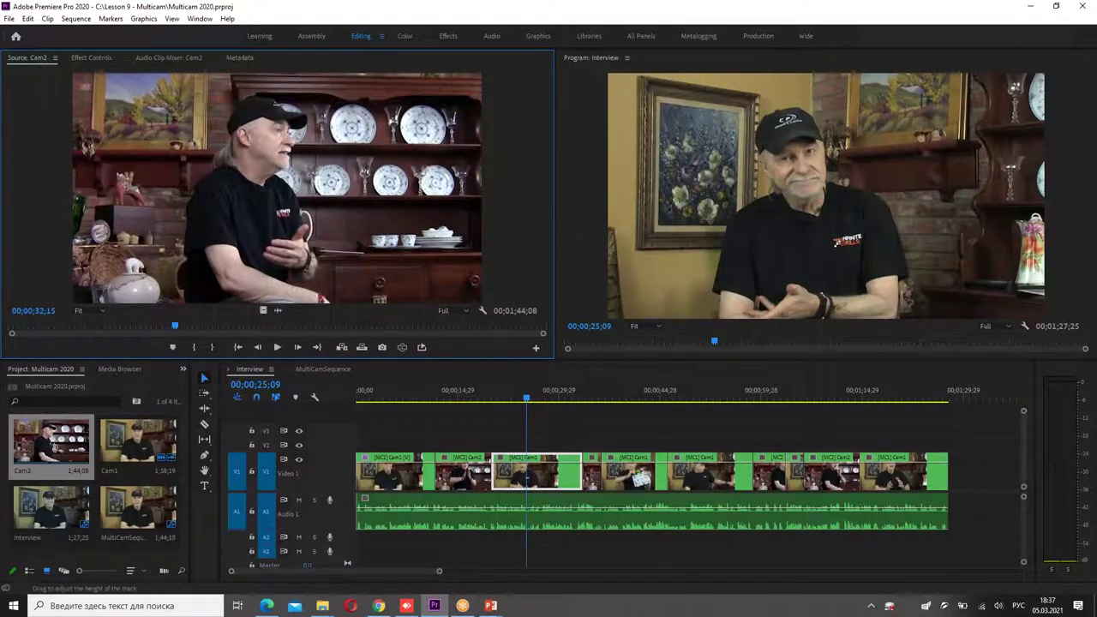
pyautogui.doubleClick(146, 439)
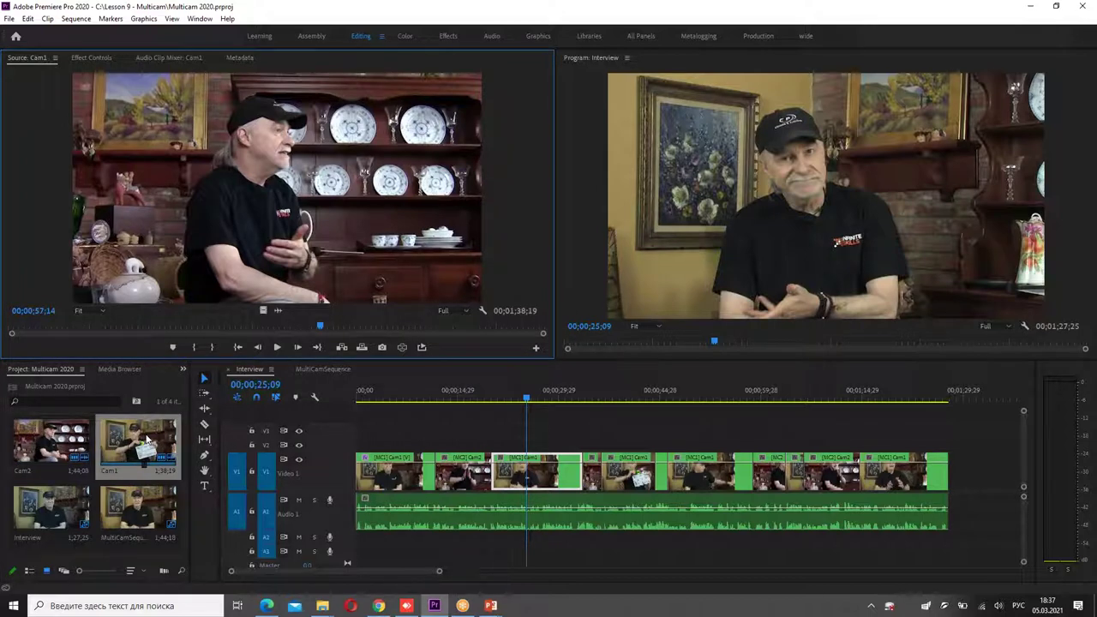
pyautogui.moveTo(118, 332); pyautogui.dragTo(456, 328)
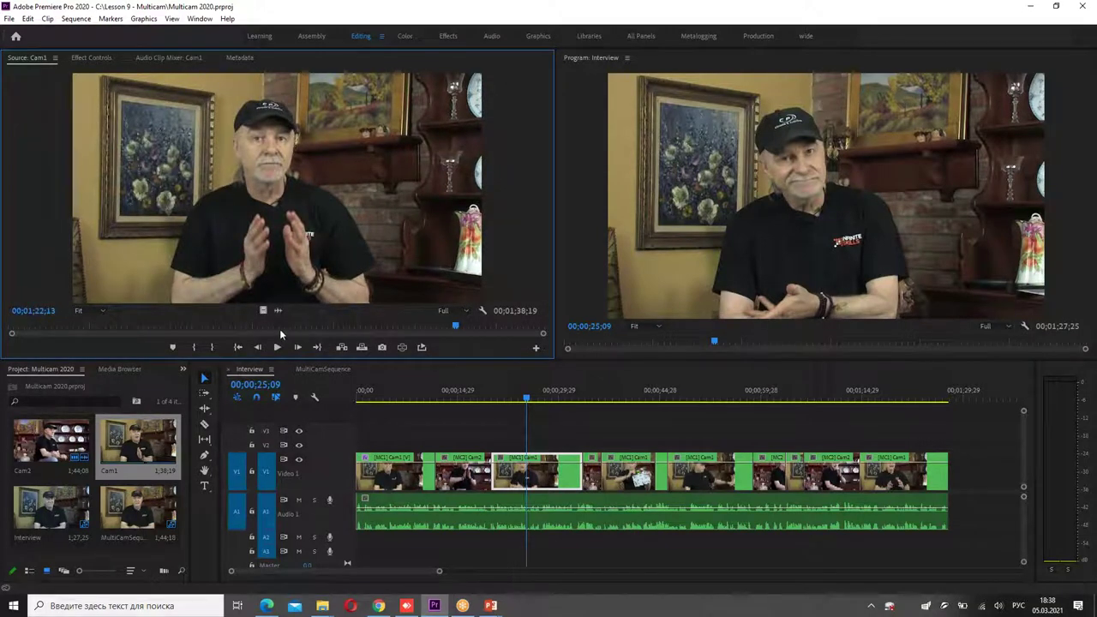
pyautogui.moveTo(266, 328); pyautogui.dragTo(149, 329)
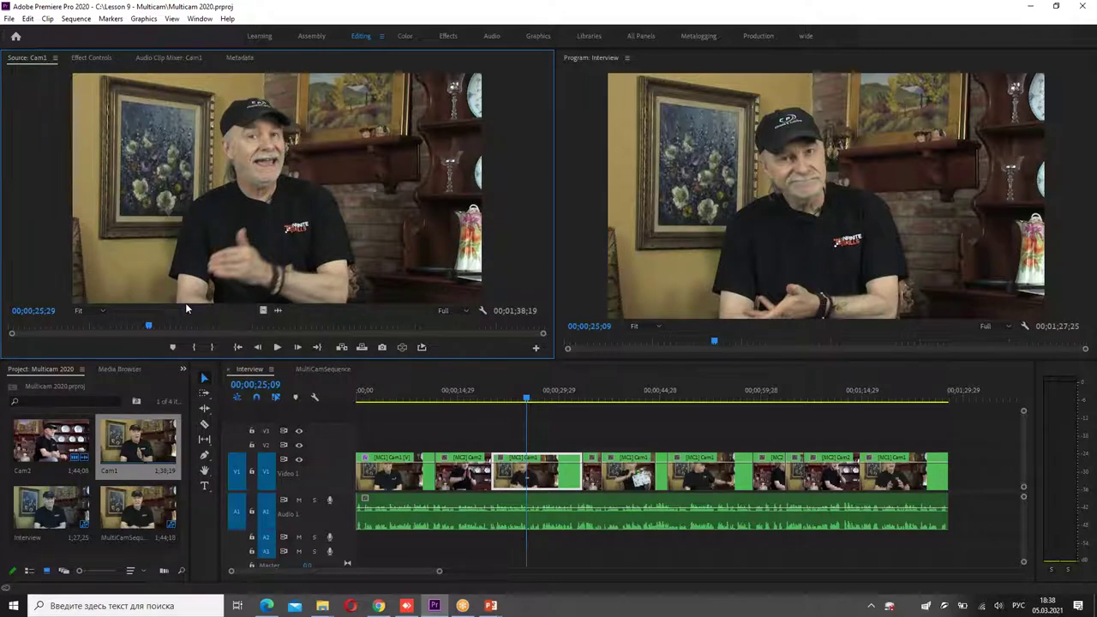
pyautogui.hotkey('ctrl', 's')
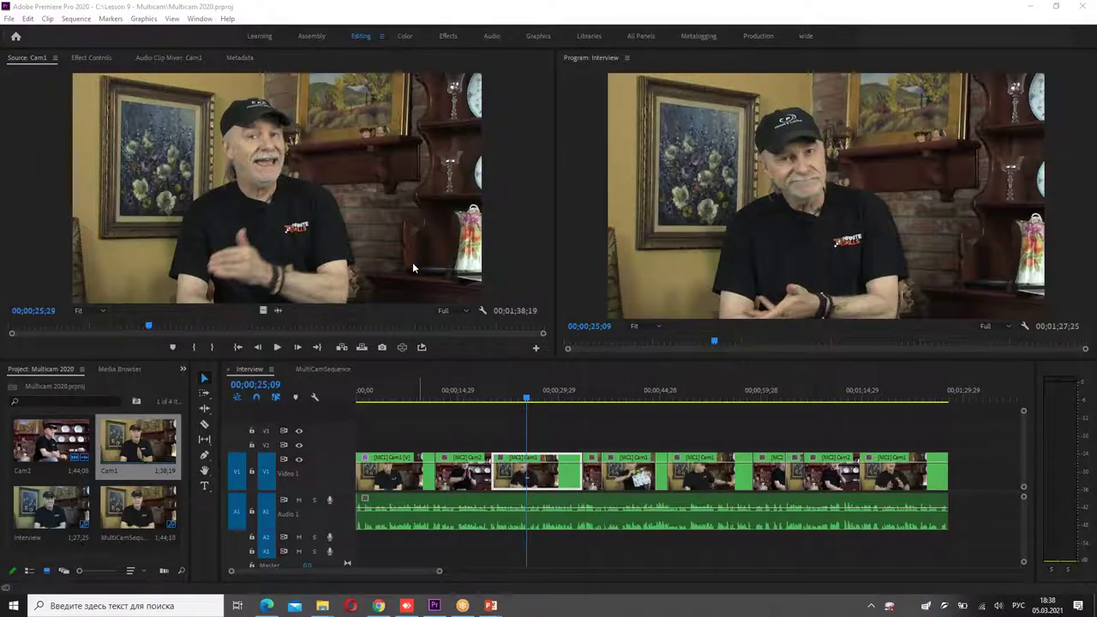
pyautogui.click(409, 42)
pyautogui.moveTo(420, 39); pyautogui.dragTo(425, 22)
pyautogui.moveTo(381, 86)
pyautogui.mouseDown()
pyautogui.moveTo(397, 135)
pyautogui.moveTo(416, 94)
pyautogui.mouseUp()
pyautogui.moveTo(349, 41); pyautogui.dragTo(459, 37)
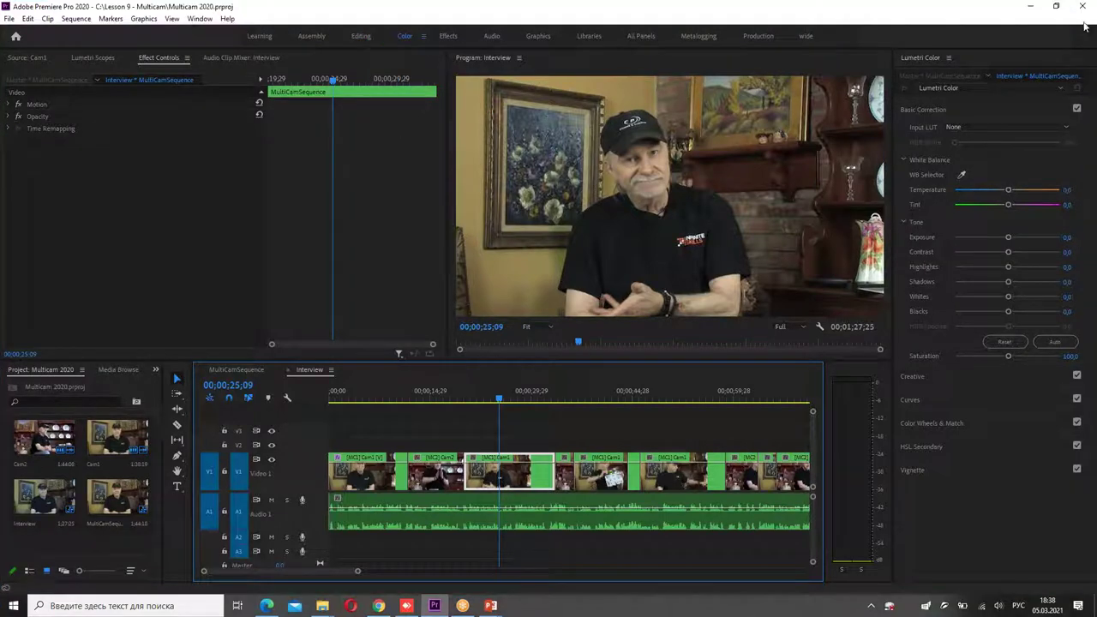
pyautogui.moveTo(891, 47); pyautogui.dragTo(1033, 7)
pyautogui.moveTo(859, 36); pyautogui.dragTo(1029, 8)
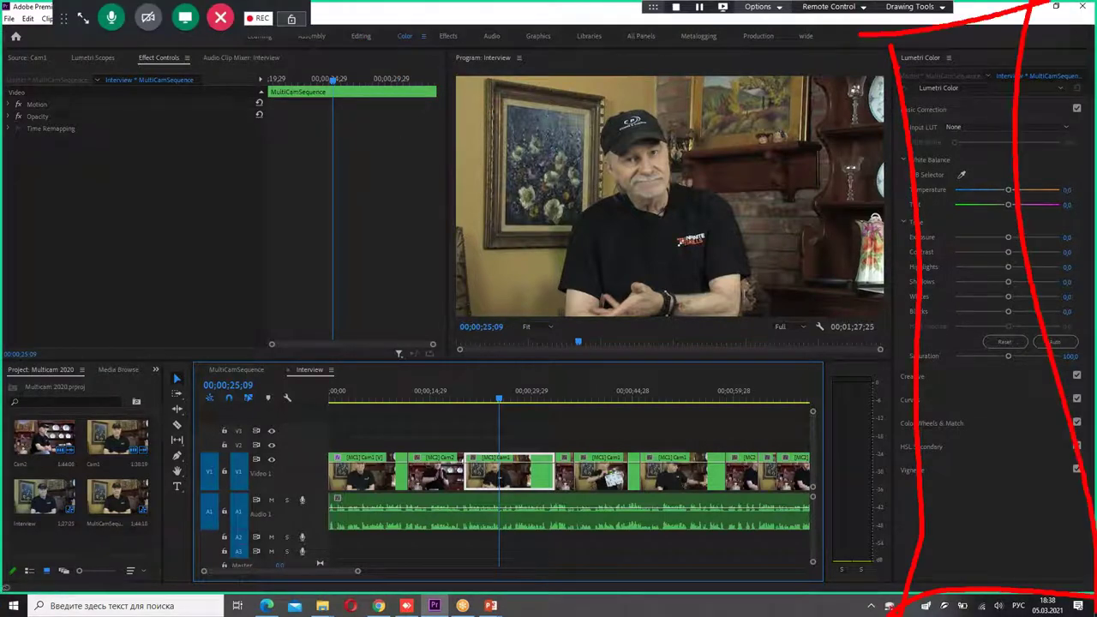
pyautogui.moveTo(818, 63); pyautogui.dragTo(1041, 75)
pyautogui.hotkey('alt', 's')
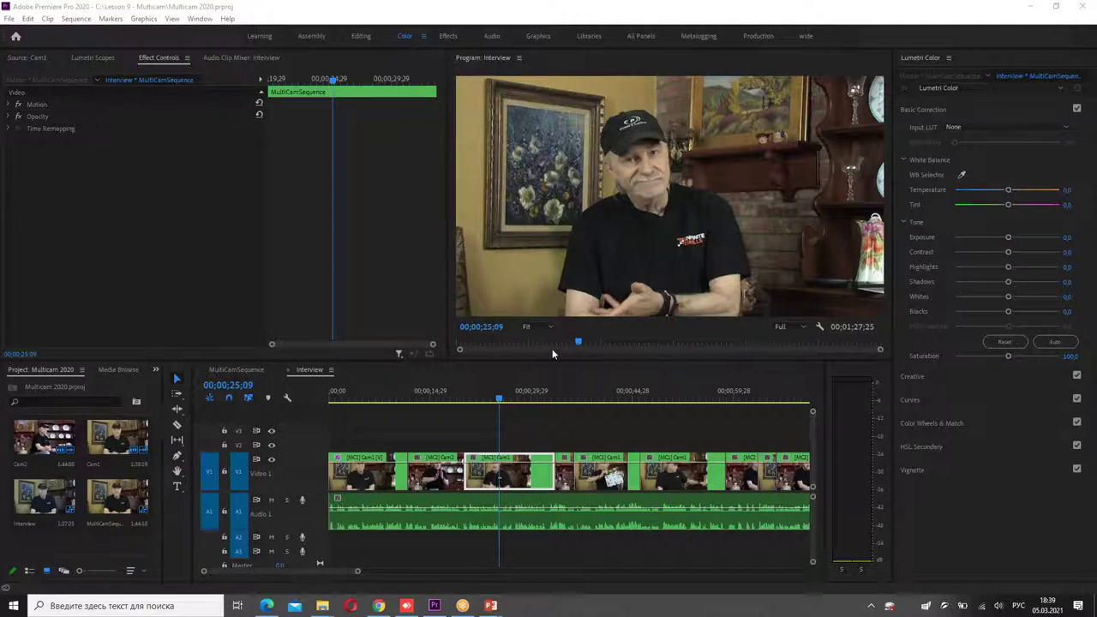
pyautogui.moveTo(902, 60)
pyautogui.mouseDown()
pyautogui.moveTo(958, 63)
pyautogui.moveTo(940, 110)
pyautogui.mouseUp()
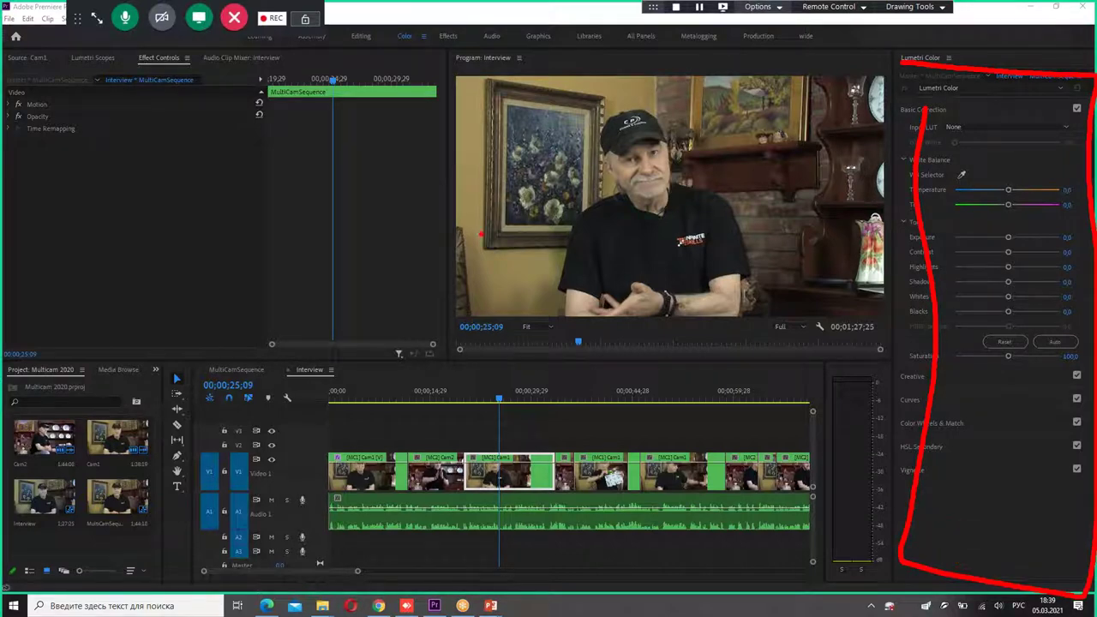
pyautogui.moveTo(420, 55); pyautogui.dragTo(461, 17)
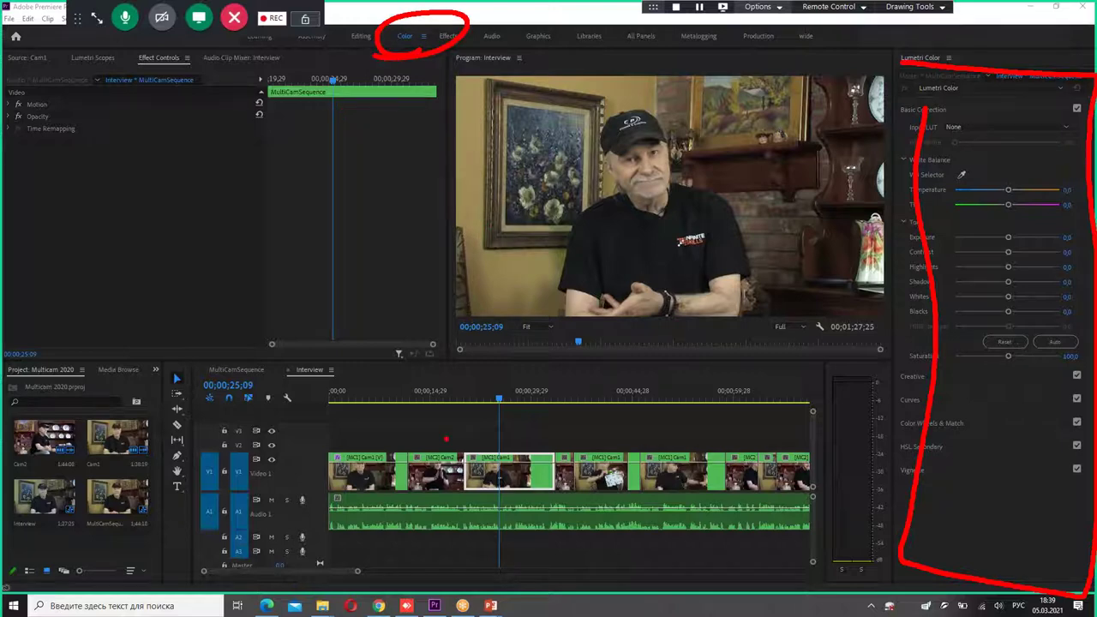
pyautogui.moveTo(514, 406)
pyautogui.mouseDown()
pyautogui.moveTo(513, 387)
pyautogui.moveTo(391, 397)
pyautogui.moveTo(725, 394)
pyautogui.mouseUp()
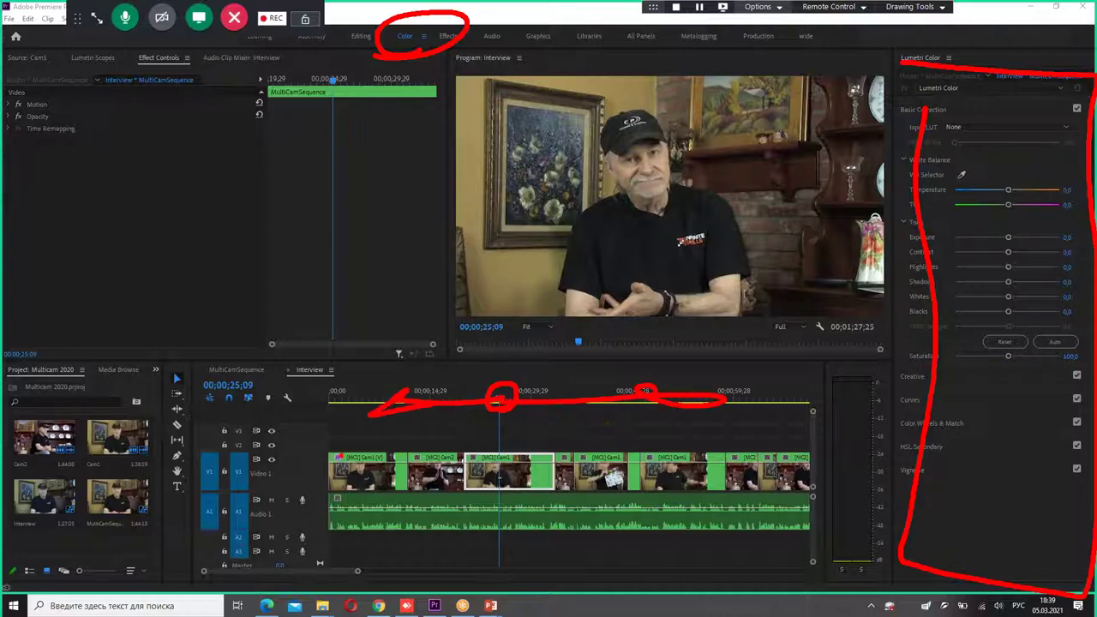
pyautogui.moveTo(422, 420); pyautogui.dragTo(423, 554)
pyautogui.moveTo(361, 422); pyautogui.dragTo(360, 548)
pyautogui.moveTo(504, 415); pyautogui.dragTo(510, 542)
pyautogui.moveTo(581, 439); pyautogui.dragTo(569, 552)
pyautogui.moveTo(634, 429); pyautogui.dragTo(628, 524)
pyautogui.press('Escape')
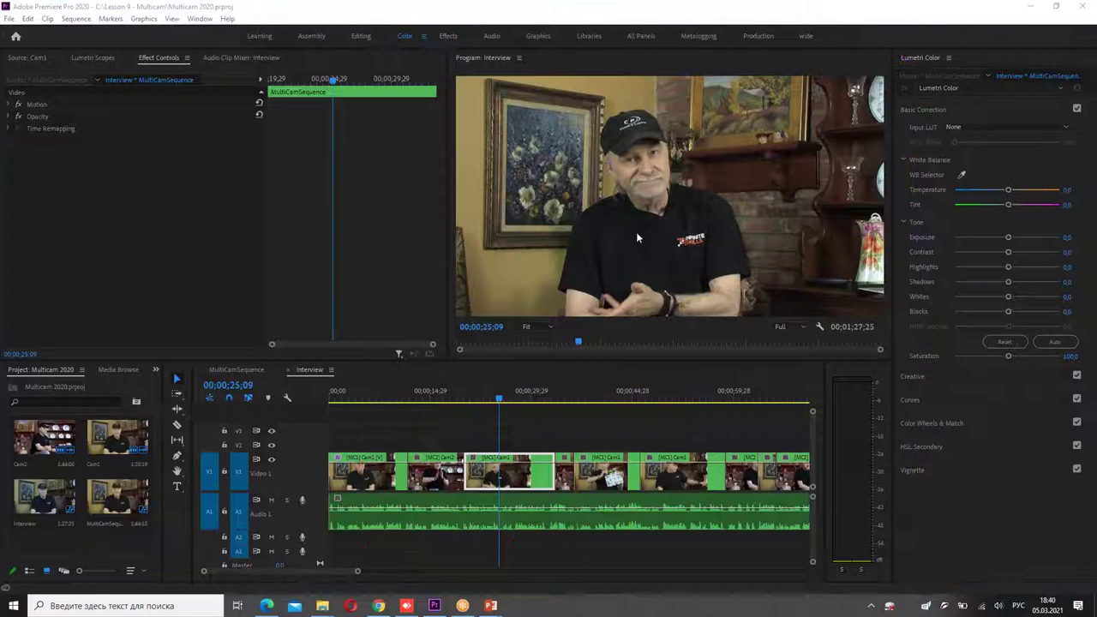
# Scrub the Interview sequence back to 00;00;05;25 in the first Cam1 clip and collapse Basic Correction.
pyautogui.click(447, 398)
pyautogui.click(377, 409)
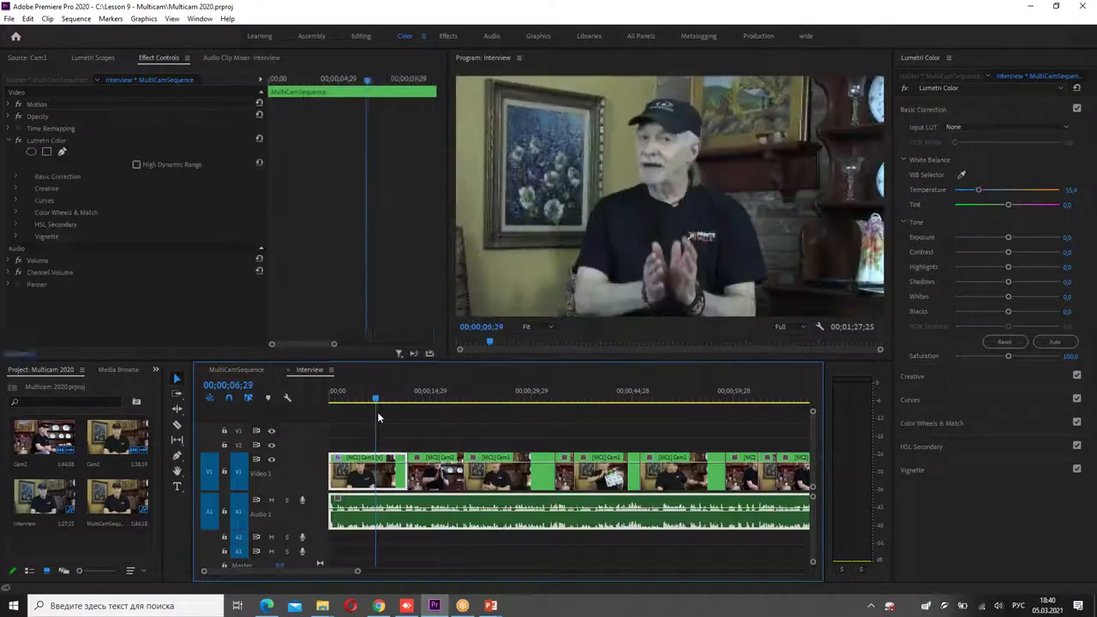
pyautogui.click(425, 408)
pyautogui.click(602, 412)
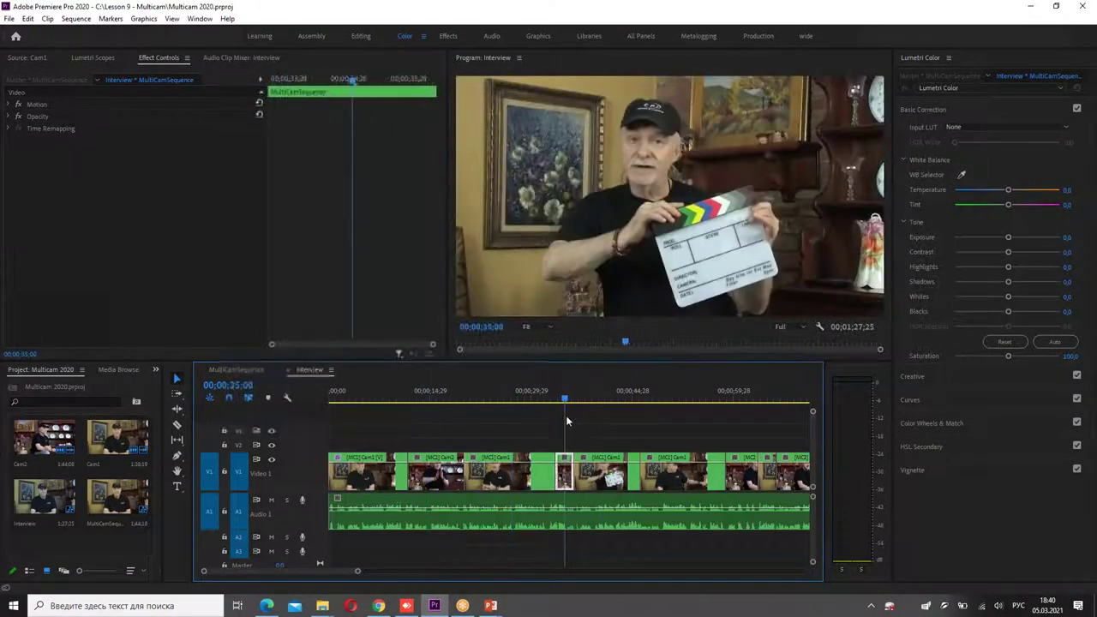
pyautogui.moveTo(735, 420); pyautogui.dragTo(381, 409)
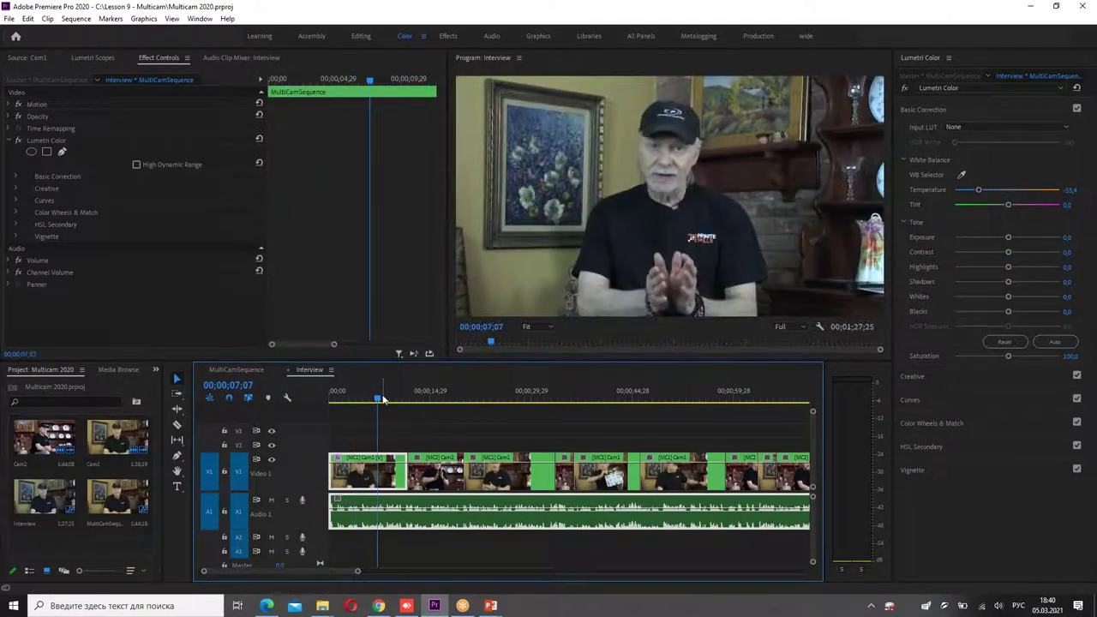
pyautogui.moveTo(380, 409); pyautogui.dragTo(369, 409)
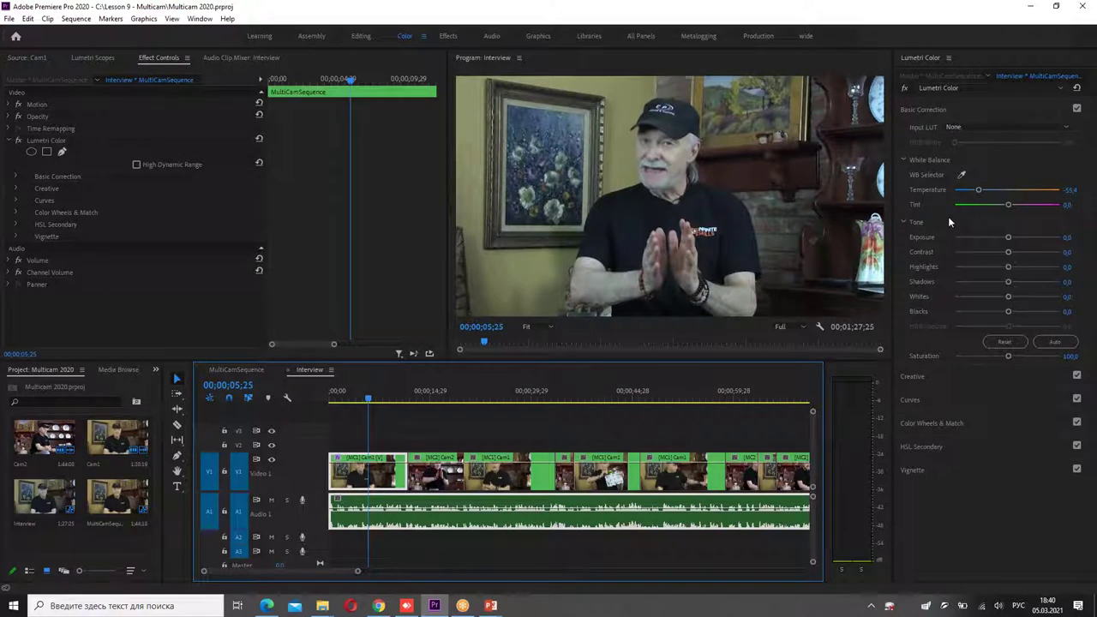
pyautogui.click(923, 110)
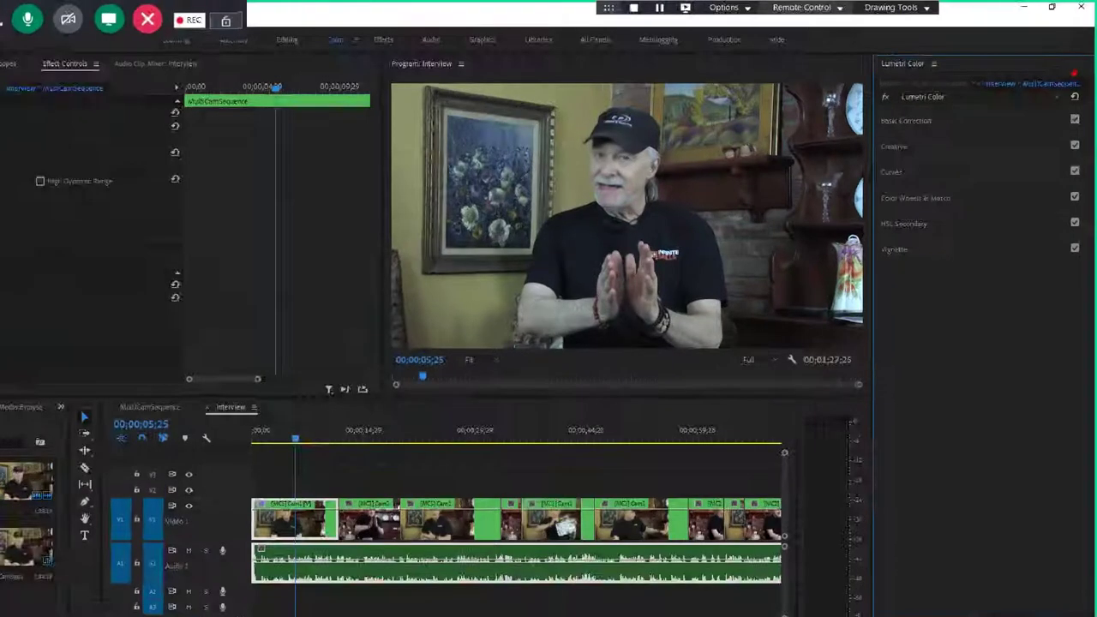
pyautogui.hotkey('ctrl', '1')
pyautogui.moveTo(902, 84); pyautogui.dragTo(1078, 86)
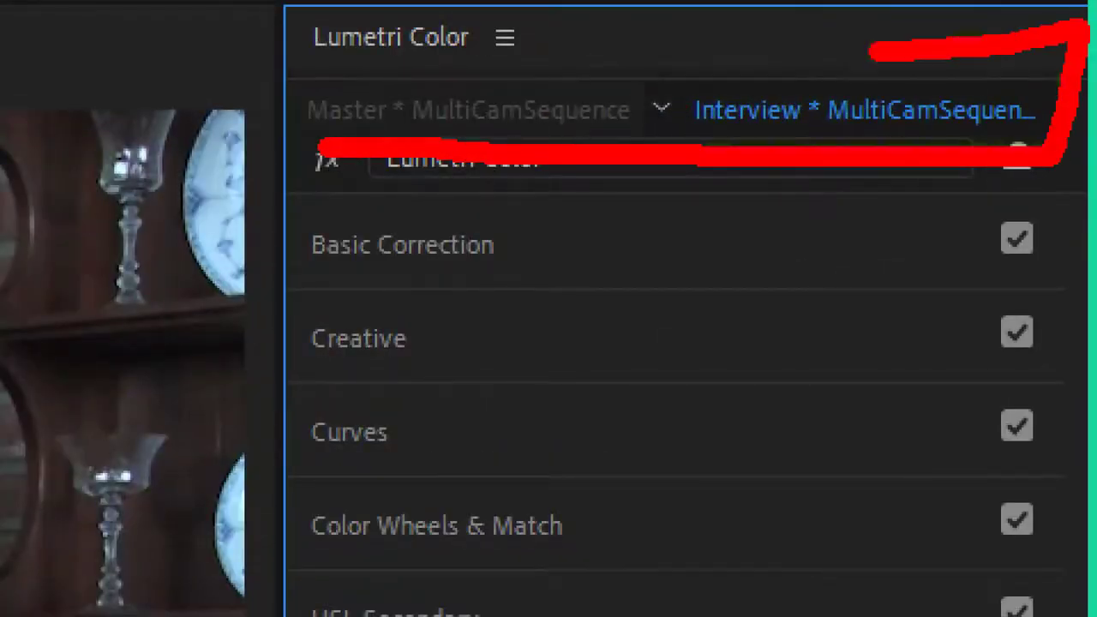
pyautogui.moveTo(1019, 156); pyautogui.dragTo(327, 196)
pyautogui.moveTo(401, 110)
pyautogui.mouseDown()
pyautogui.moveTo(428, 100)
pyautogui.moveTo(422, 114)
pyautogui.mouseUp()
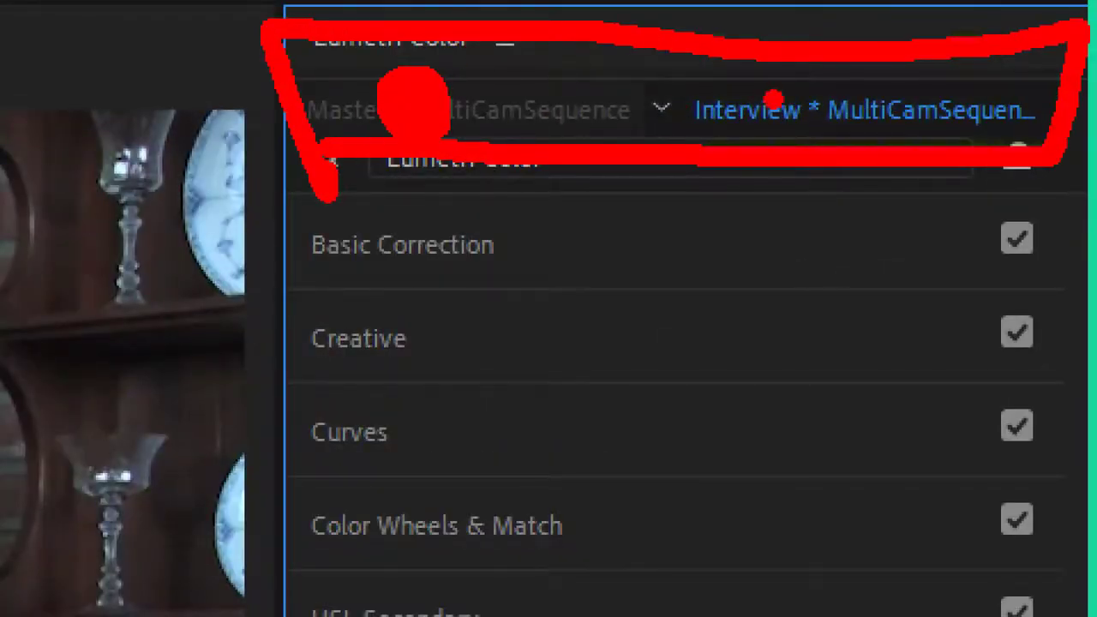
pyautogui.moveTo(775, 100); pyautogui.dragTo(772, 120)
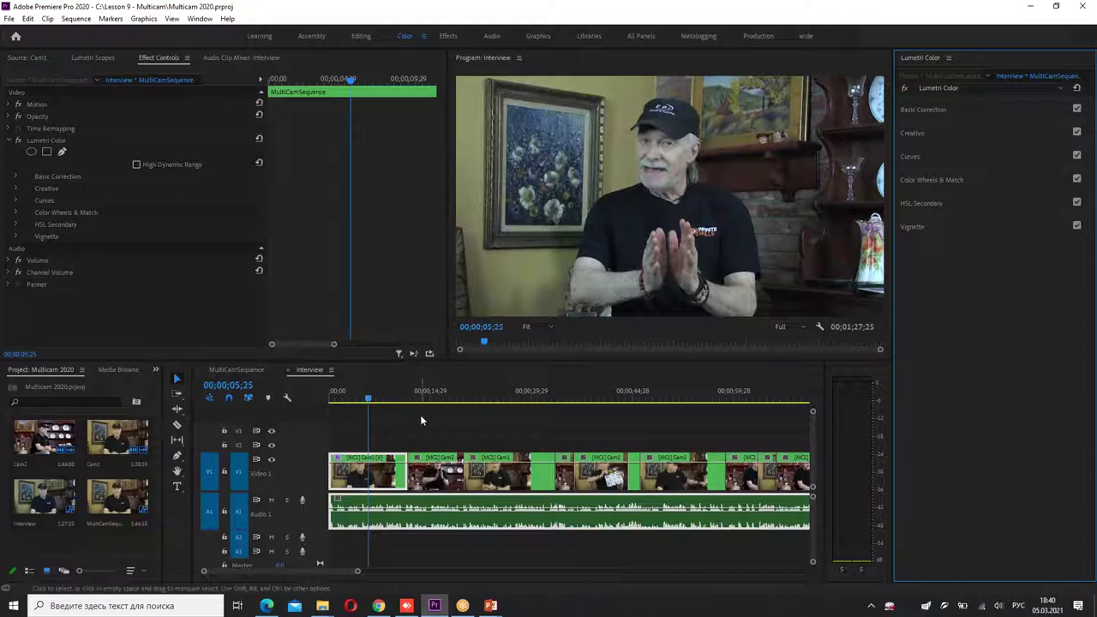
# Jump the Interview playhead between the clips at about 26, 34 and 23 seconds.
pyautogui.moveTo(410, 399); pyautogui.dragTo(588, 402)
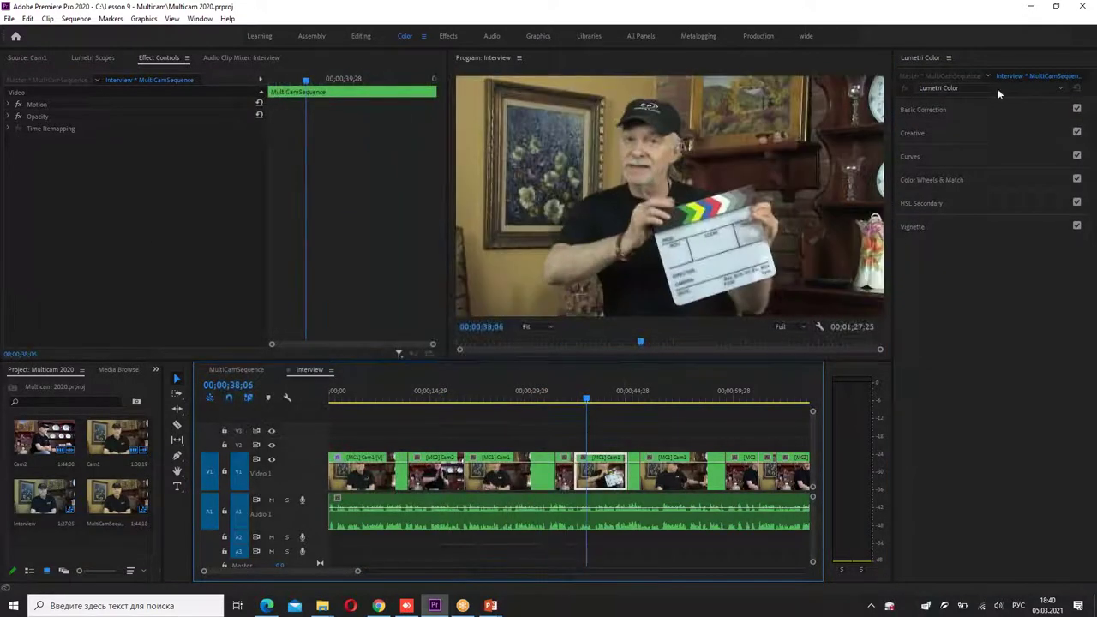
pyautogui.click(961, 80)
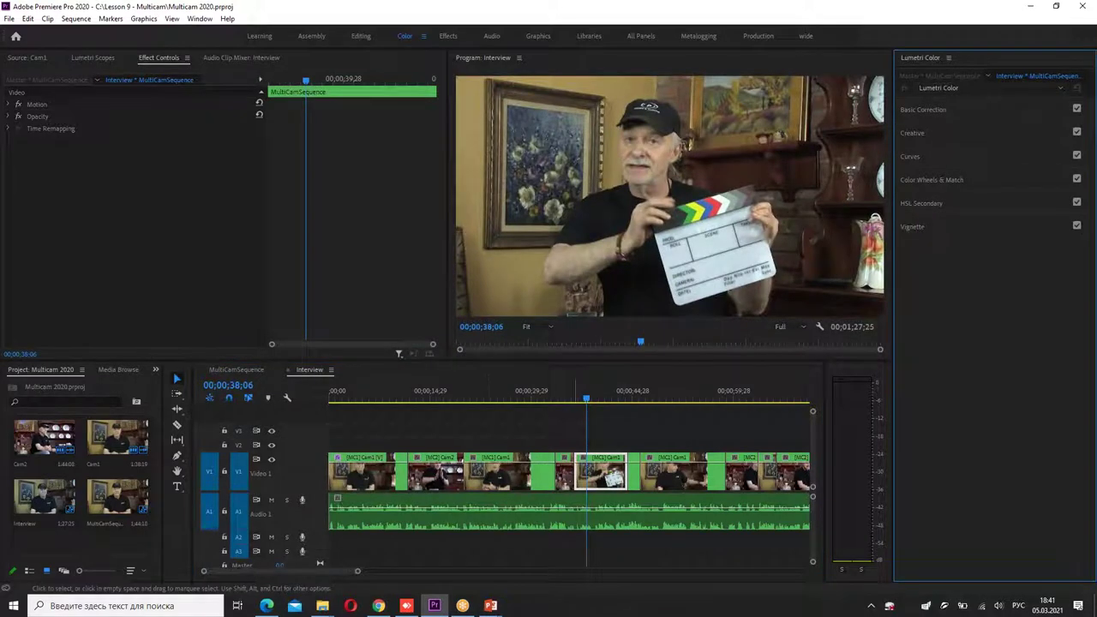
pyautogui.click(505, 399)
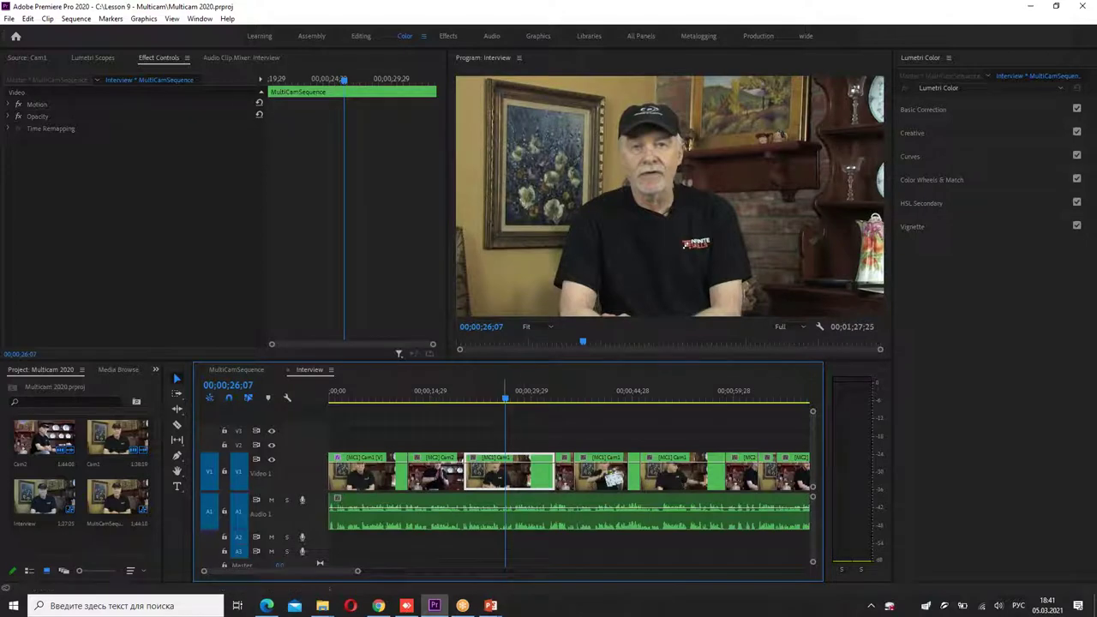
pyautogui.click(563, 400)
pyautogui.click(602, 400)
pyautogui.click(484, 400)
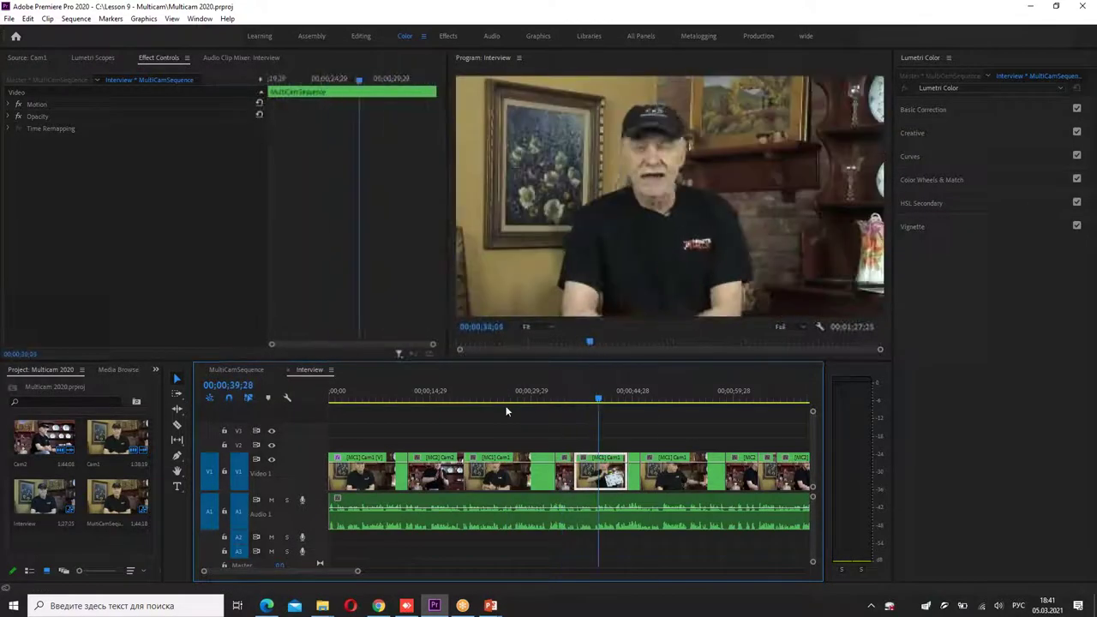
pyautogui.click(938, 81)
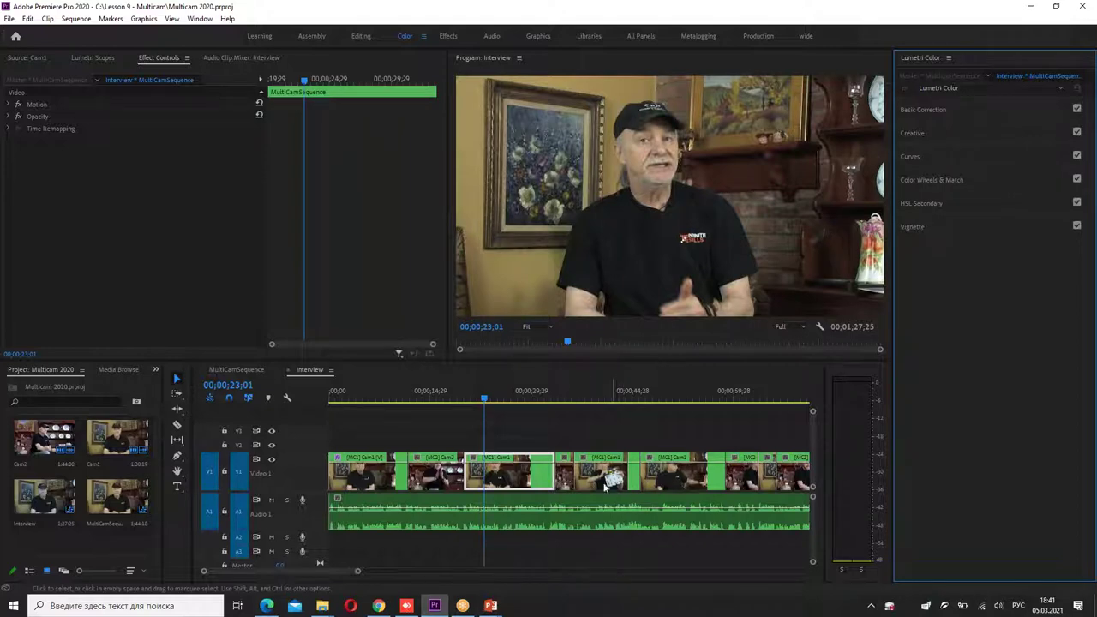
# Scrub back to the first Cam1 clip, then open MultiCamSequence in the timeline.
pyautogui.moveTo(484, 400); pyautogui.dragTo(419, 408)
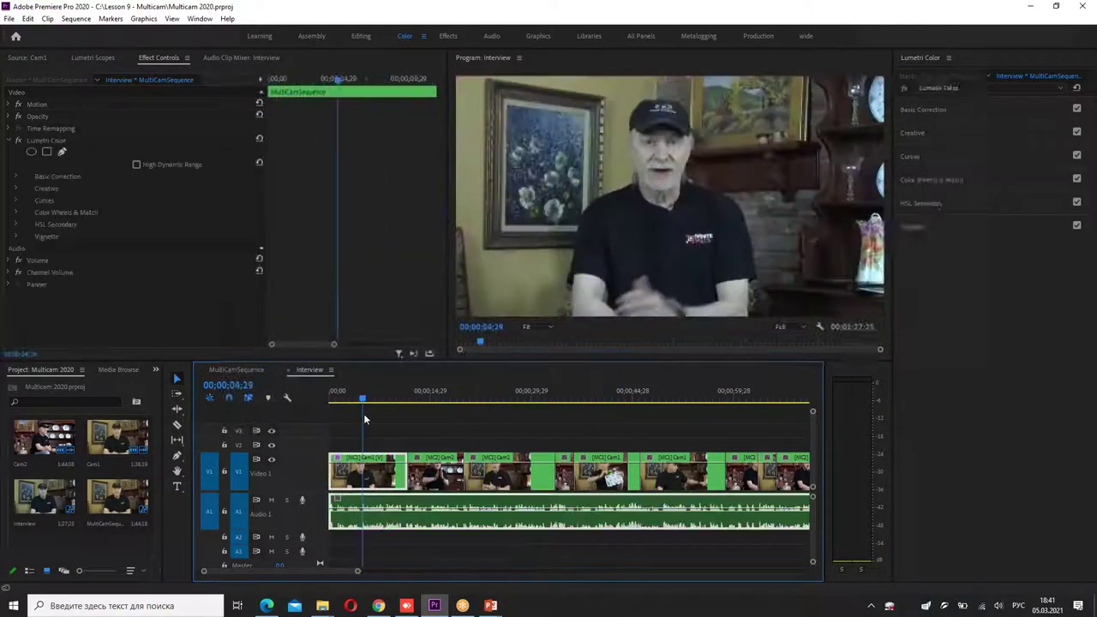
pyautogui.moveTo(419, 409); pyautogui.dragTo(378, 410)
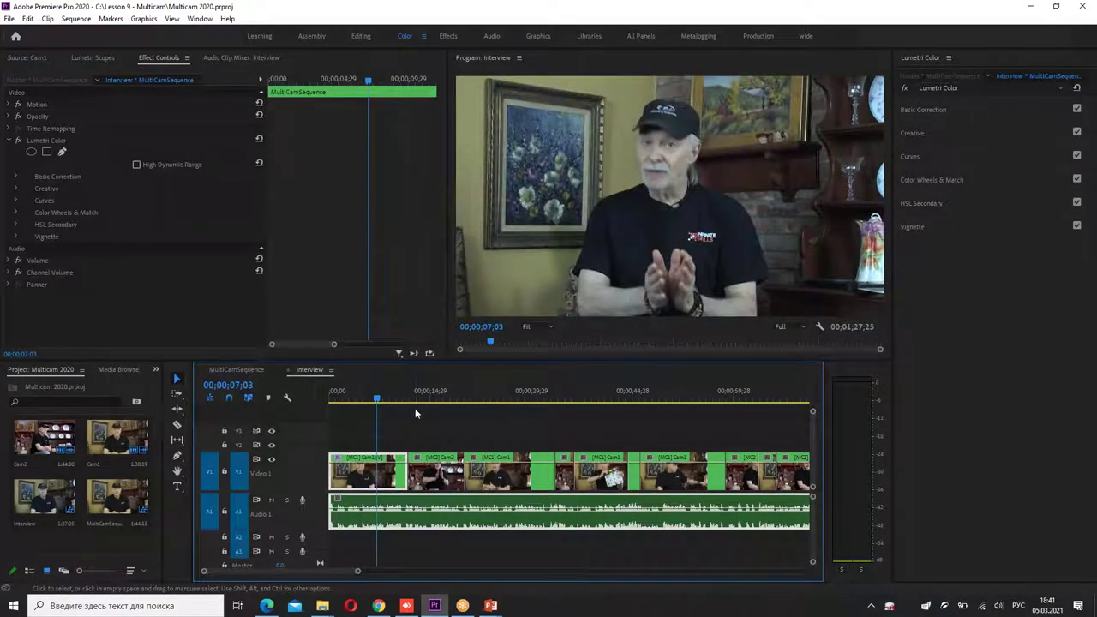
pyautogui.moveTo(415, 401); pyautogui.dragTo(434, 401)
pyautogui.click(245, 370)
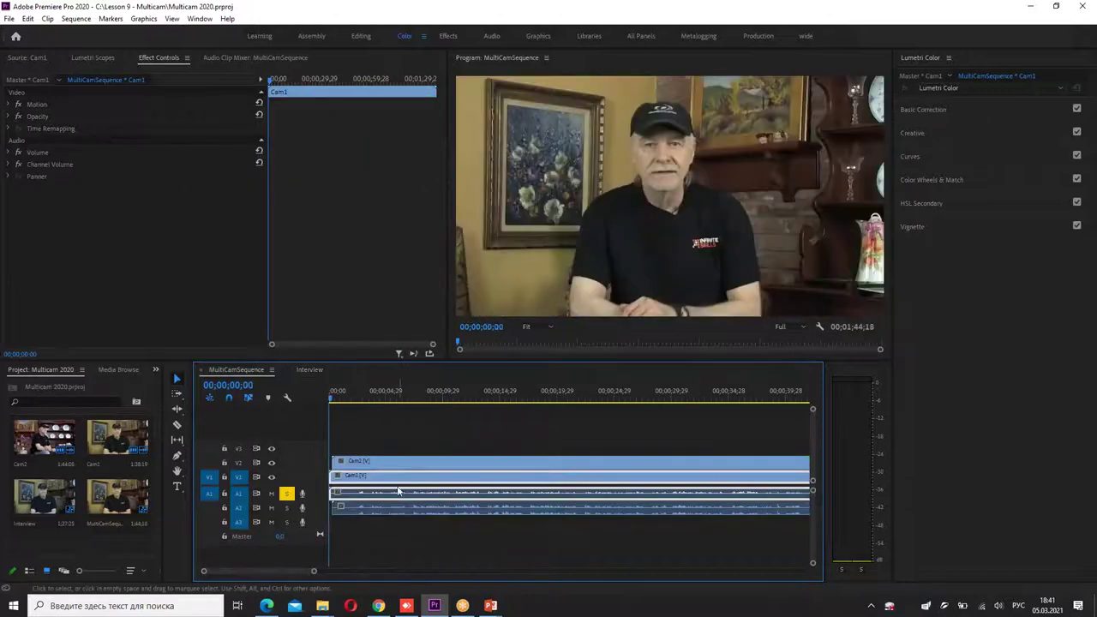
# Expand the Cam2 (V2) and Cam1 (V1) tracks, then return to the Interview sequence and reposition the playhead.
pyautogui.doubleClick(309, 460)
pyautogui.doubleClick(308, 477)
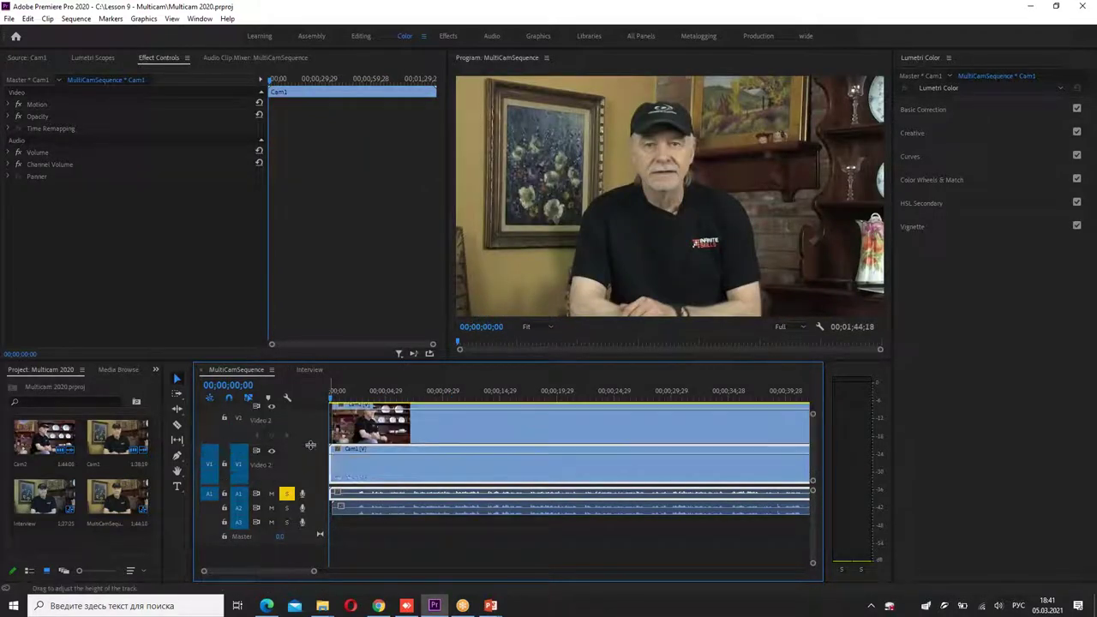
pyautogui.moveTo(818, 477); pyautogui.dragTo(810, 469)
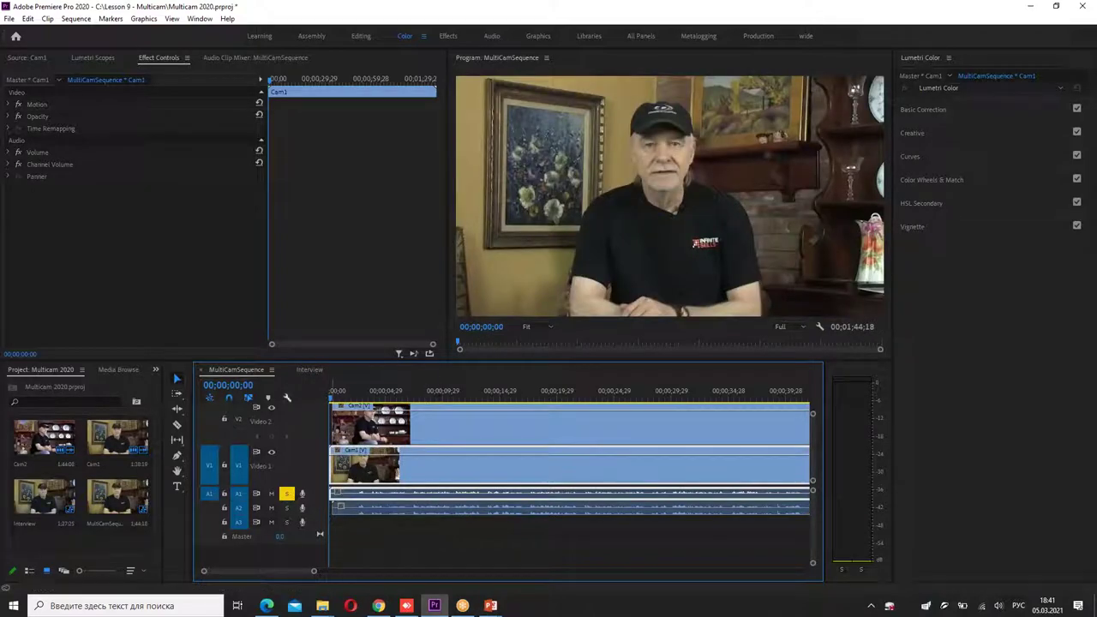
pyautogui.click(310, 370)
pyautogui.moveTo(400, 396); pyautogui.dragTo(545, 399)
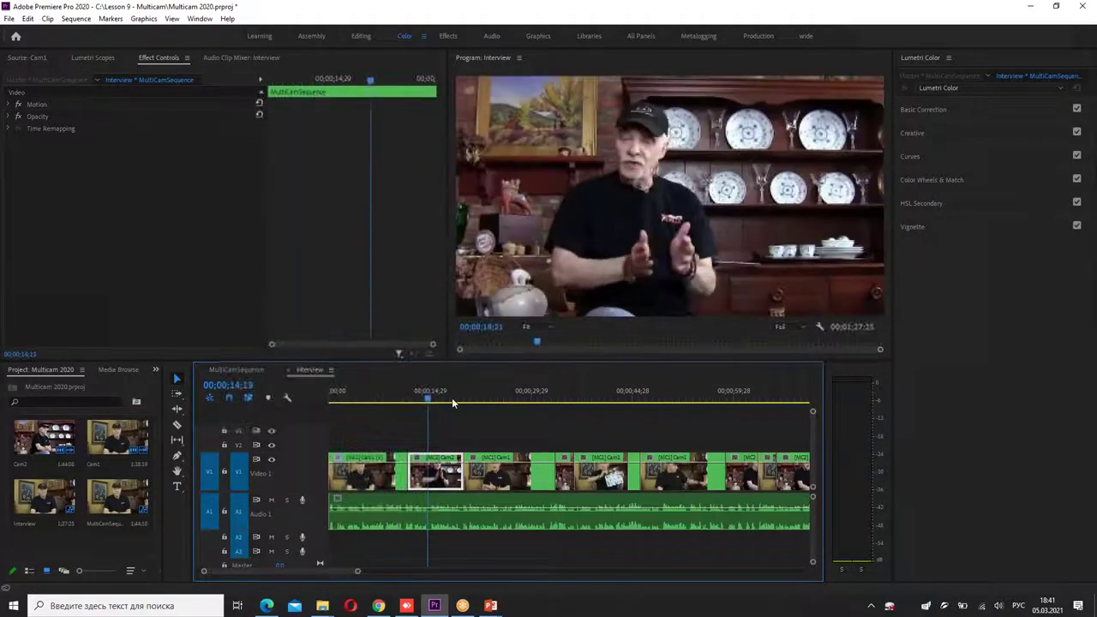
pyautogui.moveTo(456, 409); pyautogui.dragTo(377, 410)
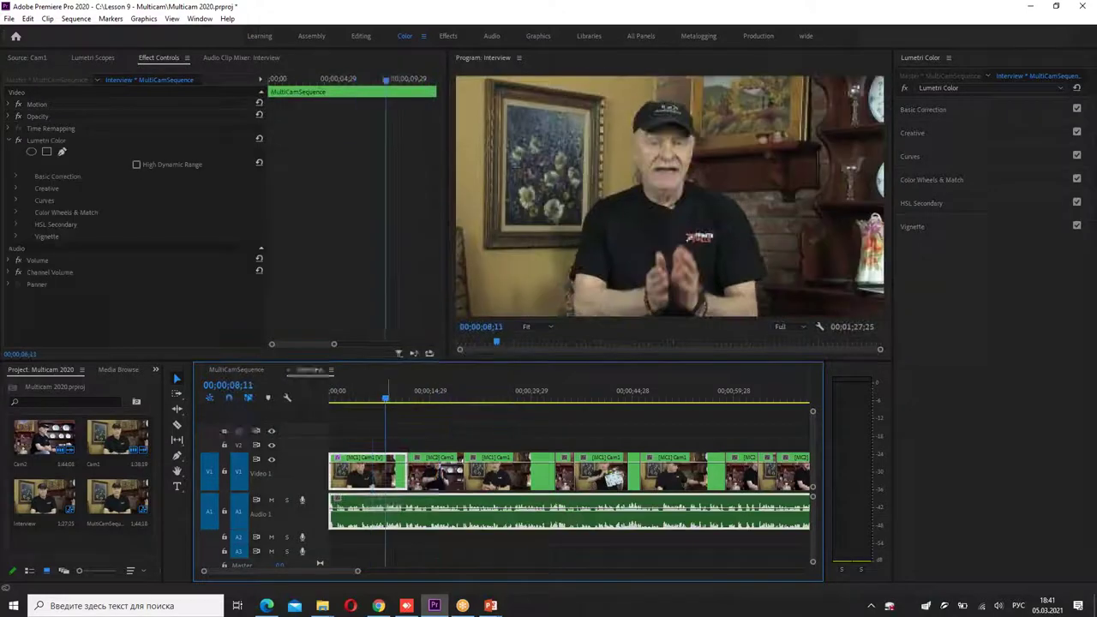
pyautogui.click(821, 326)
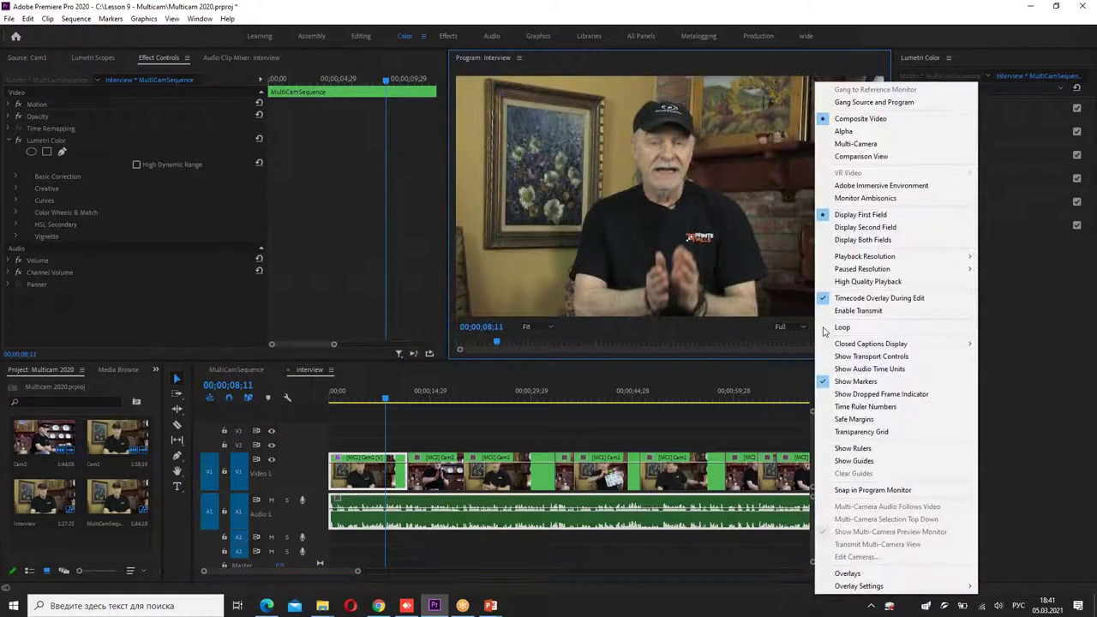
pyautogui.click(855, 143)
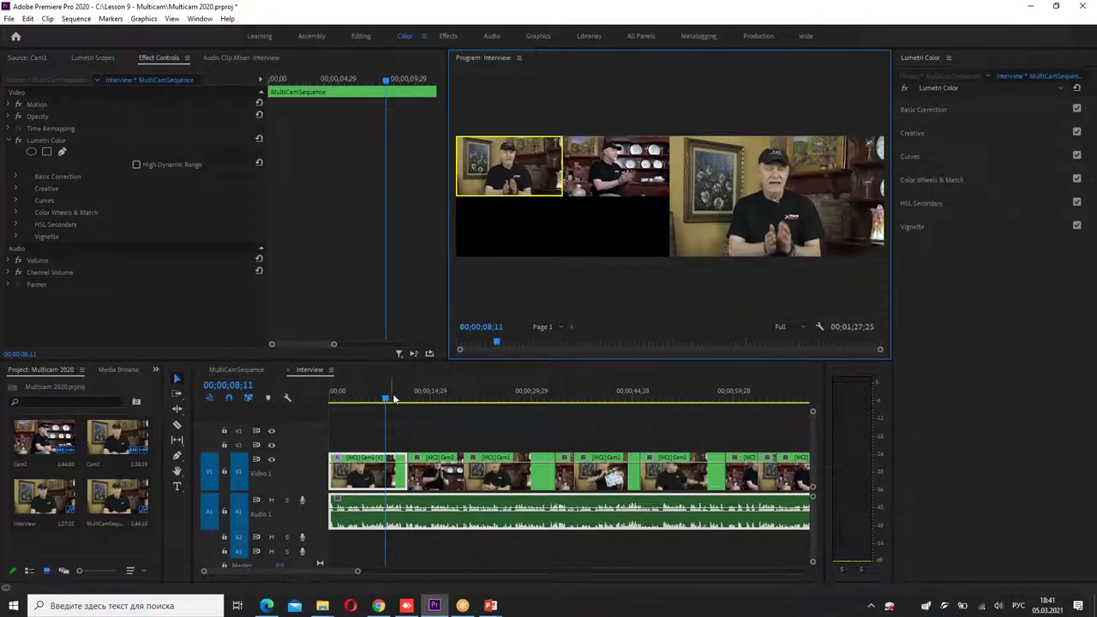
pyautogui.moveTo(393, 400); pyautogui.dragTo(433, 397)
pyautogui.moveTo(754, 152)
pyautogui.mouseDown()
pyautogui.moveTo(845, 249)
pyautogui.moveTo(775, 133)
pyautogui.mouseUp()
pyautogui.moveTo(664, 199); pyautogui.dragTo(656, 204)
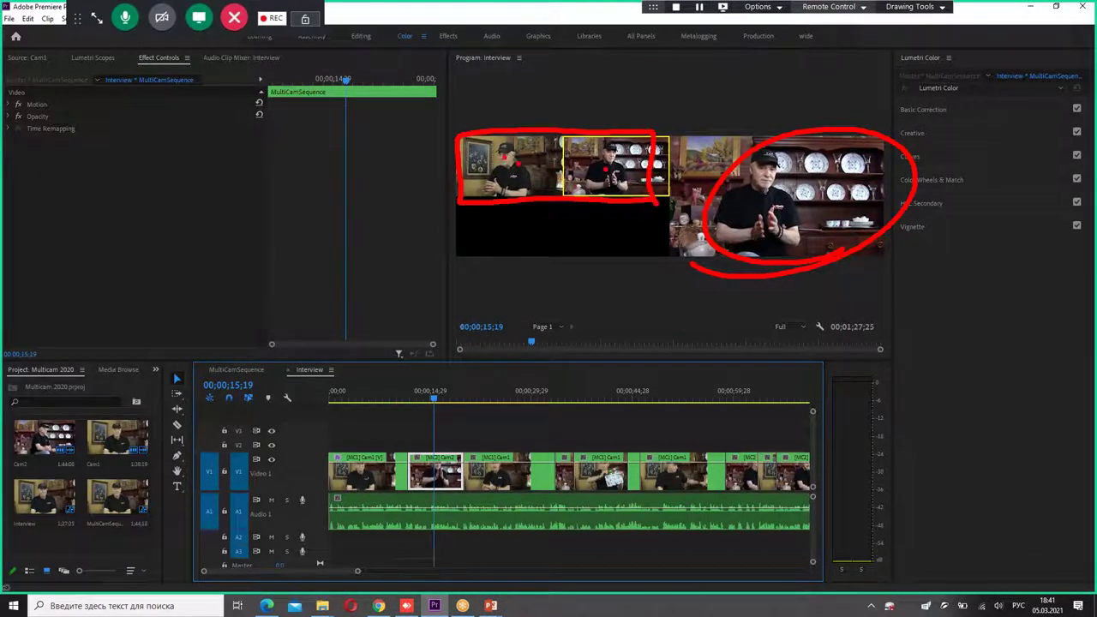
pyautogui.moveTo(496, 434); pyautogui.dragTo(490, 514)
pyautogui.moveTo(541, 435); pyautogui.dragTo(536, 505)
pyautogui.moveTo(589, 446); pyautogui.dragTo(594, 507)
pyautogui.moveTo(639, 450); pyautogui.dragTo(643, 506)
pyautogui.moveTo(707, 454); pyautogui.dragTo(730, 540)
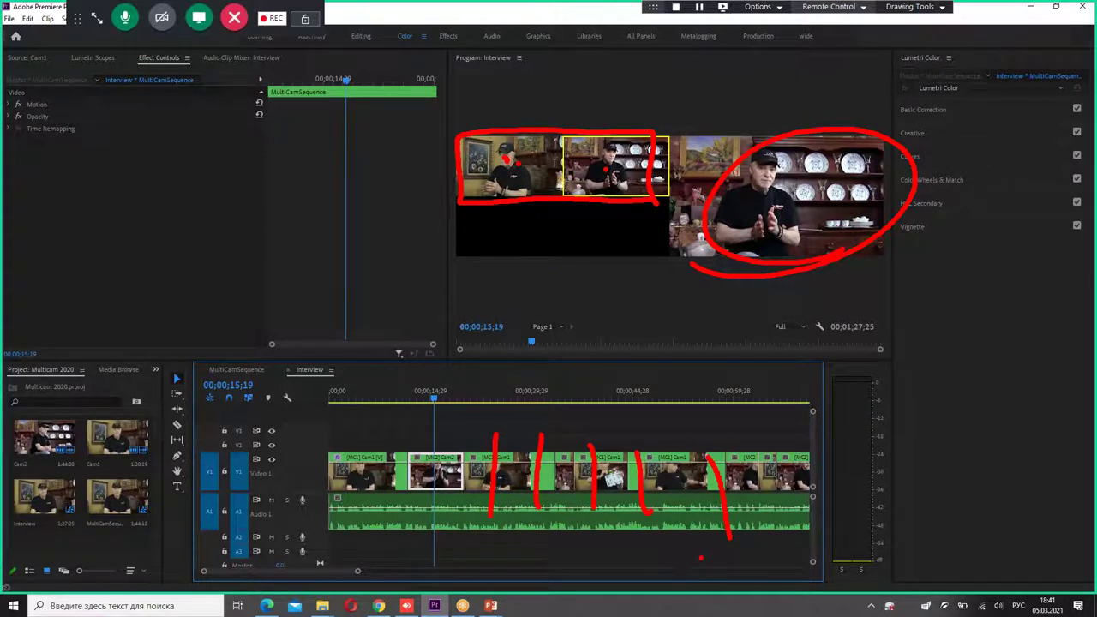
pyautogui.press('Escape')
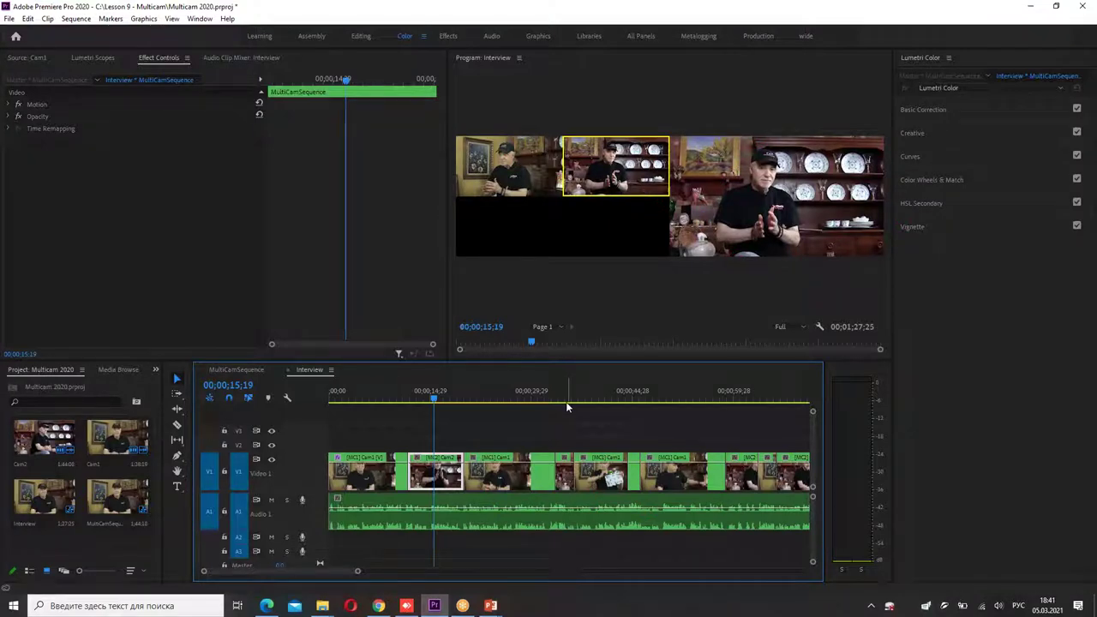
pyautogui.click(821, 329)
pyautogui.click(820, 328)
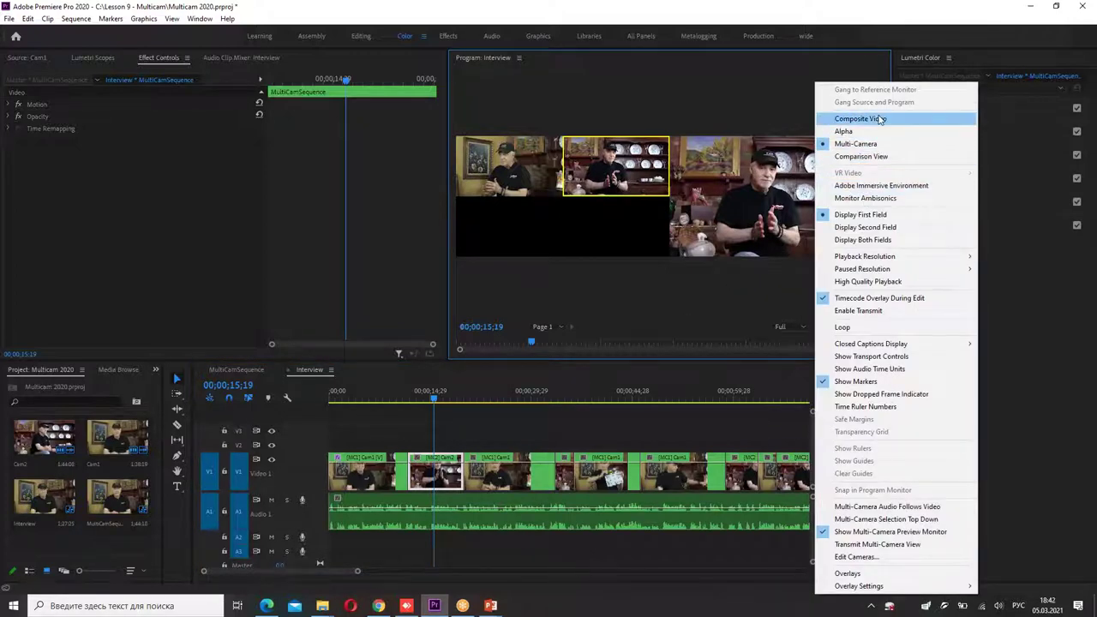
pyautogui.click(879, 118)
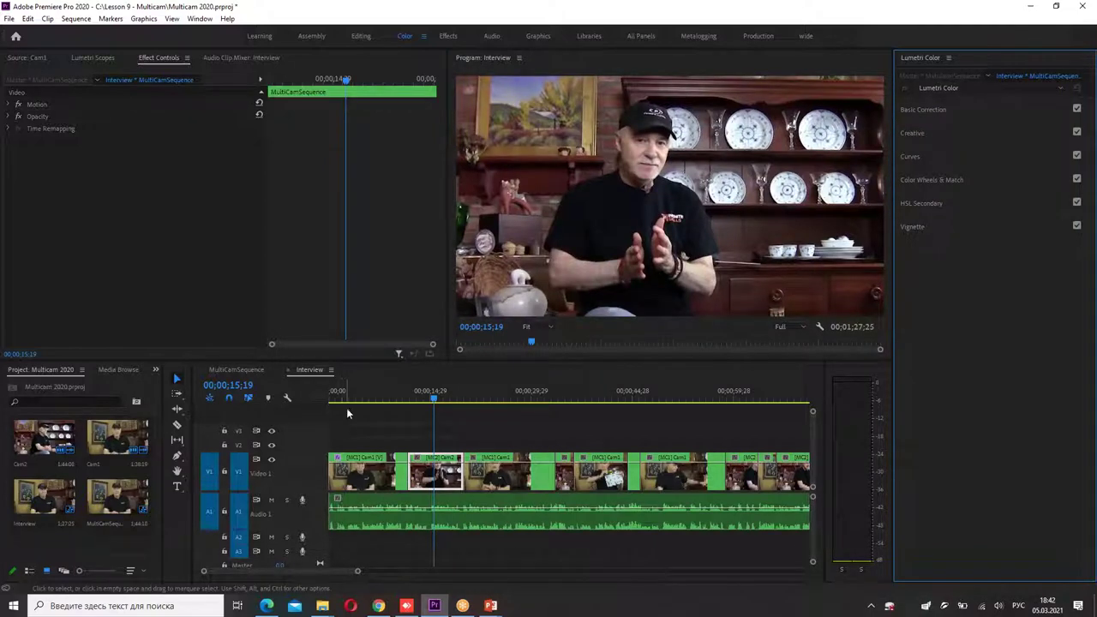
pyautogui.click(367, 480)
# Play the Interview edit and jump between clips at about 25 and 49 seconds, then back to the start.
pyautogui.moveTo(390, 446); pyautogui.dragTo(377, 444)
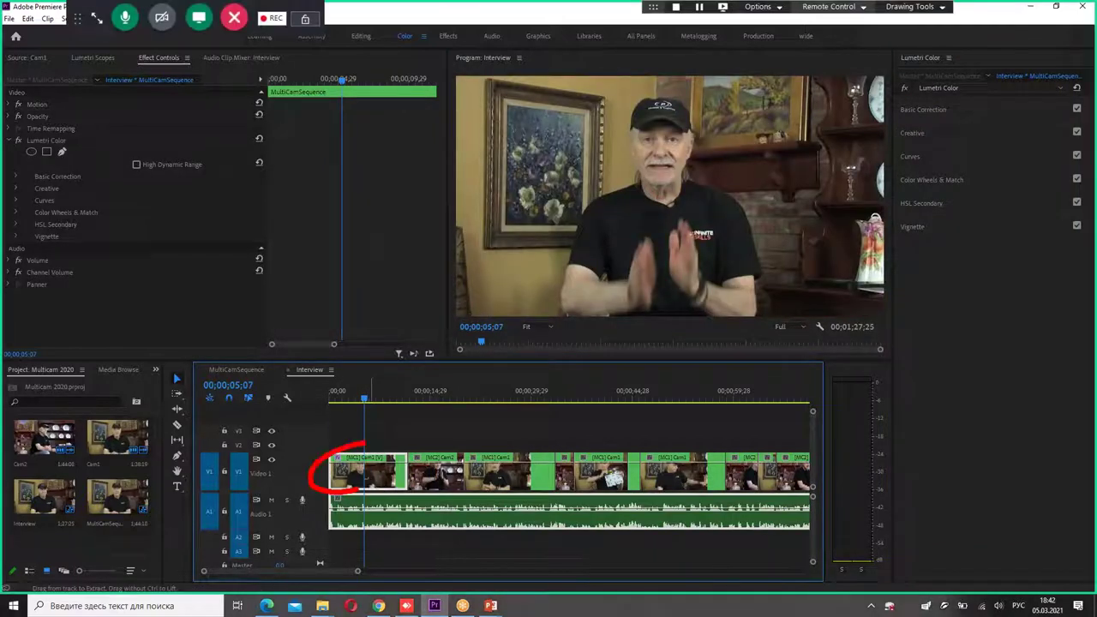
pyautogui.moveTo(485, 493)
pyautogui.mouseDown()
pyautogui.moveTo(509, 489)
pyautogui.moveTo(507, 454)
pyautogui.mouseUp()
pyautogui.moveTo(610, 450); pyautogui.dragTo(602, 452)
pyautogui.moveTo(689, 452); pyautogui.dragTo(681, 453)
pyautogui.press('Escape')
pyautogui.press('space')
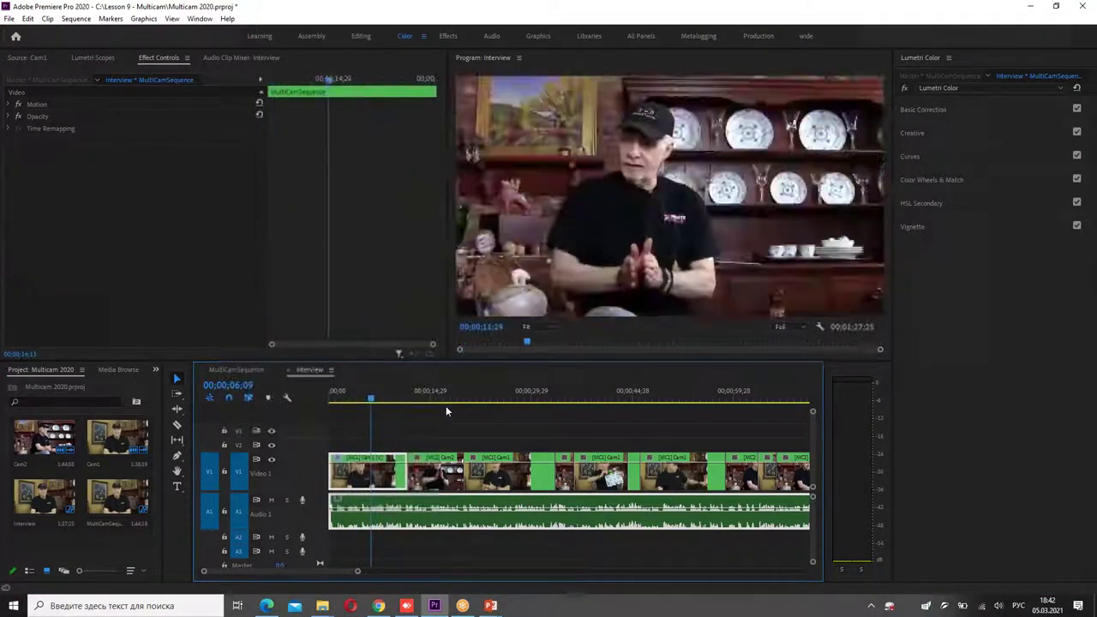
pyautogui.click(489, 402)
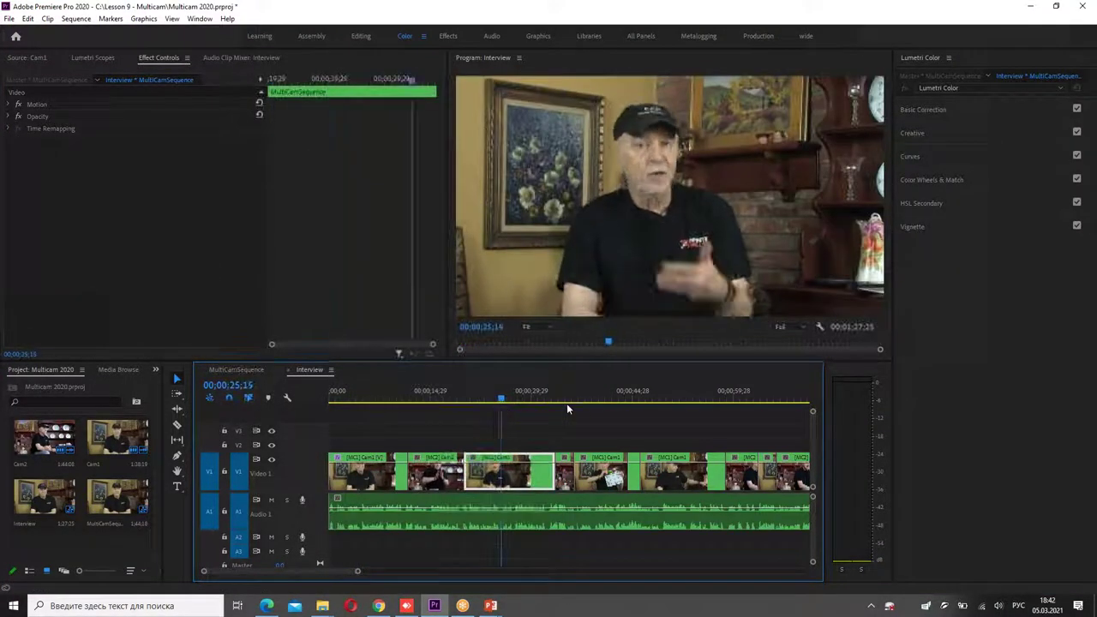
pyautogui.click(593, 402)
pyautogui.click(664, 403)
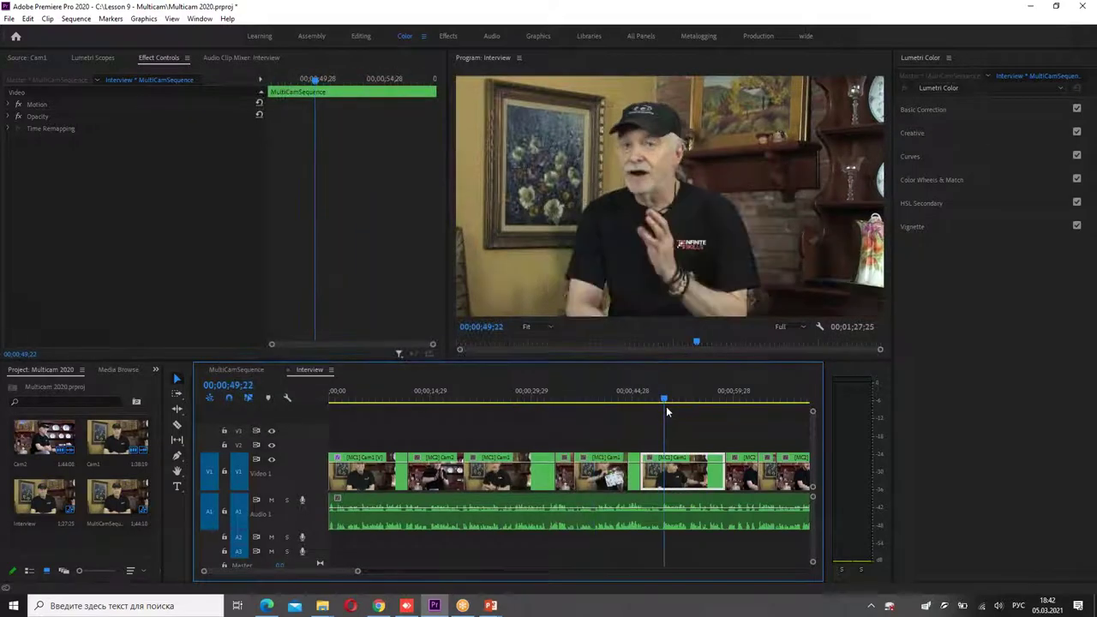
pyautogui.click(605, 401)
pyautogui.click(503, 401)
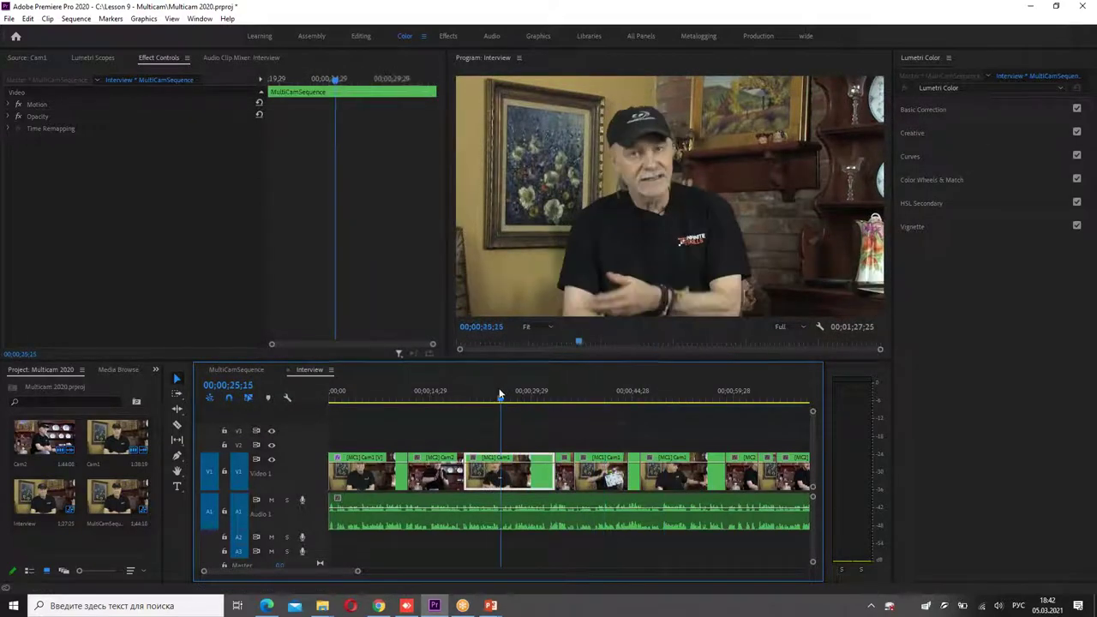
pyautogui.click(363, 401)
# Select the first Cam1 clip to view its Lumetri Color effect.
pyautogui.click(379, 474)
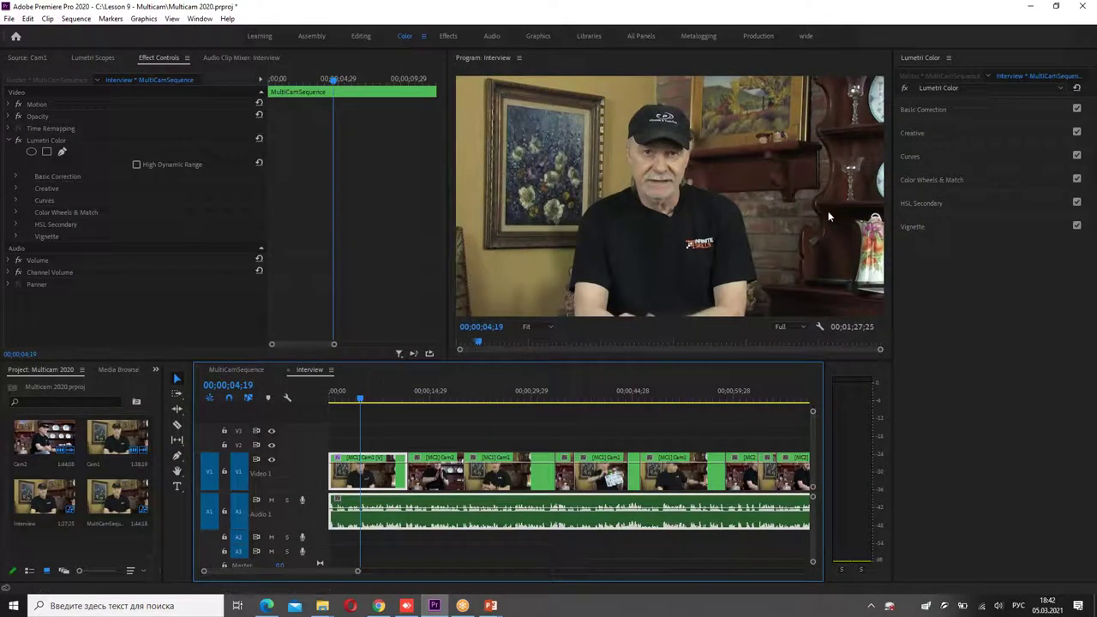
pyautogui.click(936, 75)
pyautogui.moveTo(904, 87); pyautogui.dragTo(924, 87)
pyautogui.moveTo(401, 443)
pyautogui.mouseDown()
pyautogui.moveTo(396, 462)
pyautogui.moveTo(326, 487)
pyautogui.moveTo(418, 448)
pyautogui.moveTo(462, 489)
pyautogui.moveTo(525, 454)
pyautogui.moveTo(478, 456)
pyautogui.mouseUp()
pyautogui.moveTo(604, 456)
pyautogui.mouseDown()
pyautogui.moveTo(632, 482)
pyautogui.moveTo(645, 454)
pyautogui.moveTo(604, 461)
pyautogui.mouseUp()
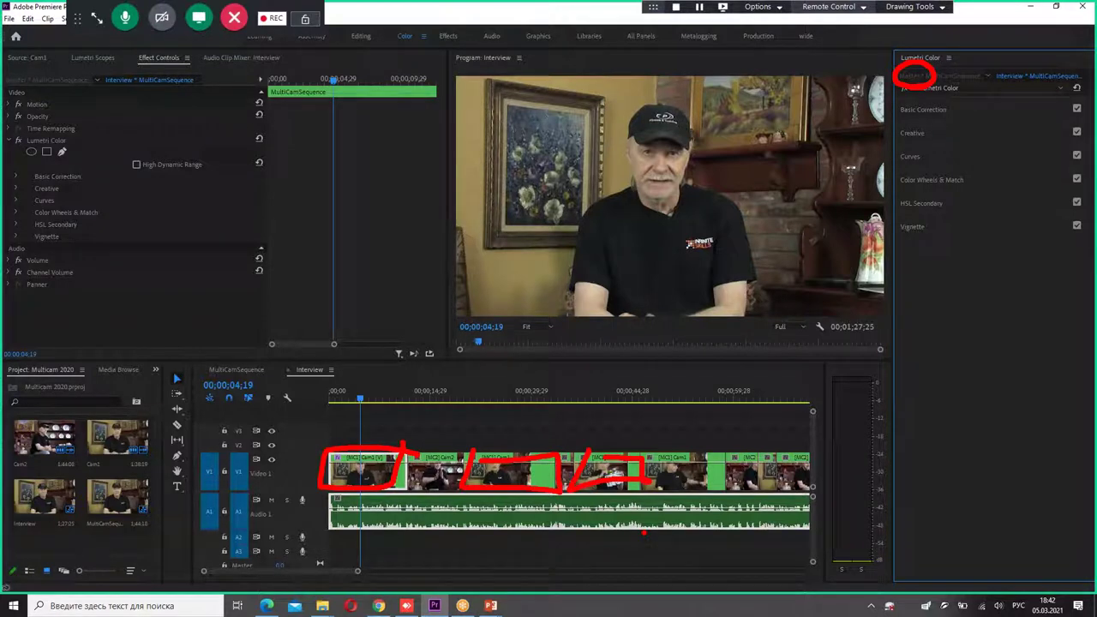
pyautogui.press('Escape')
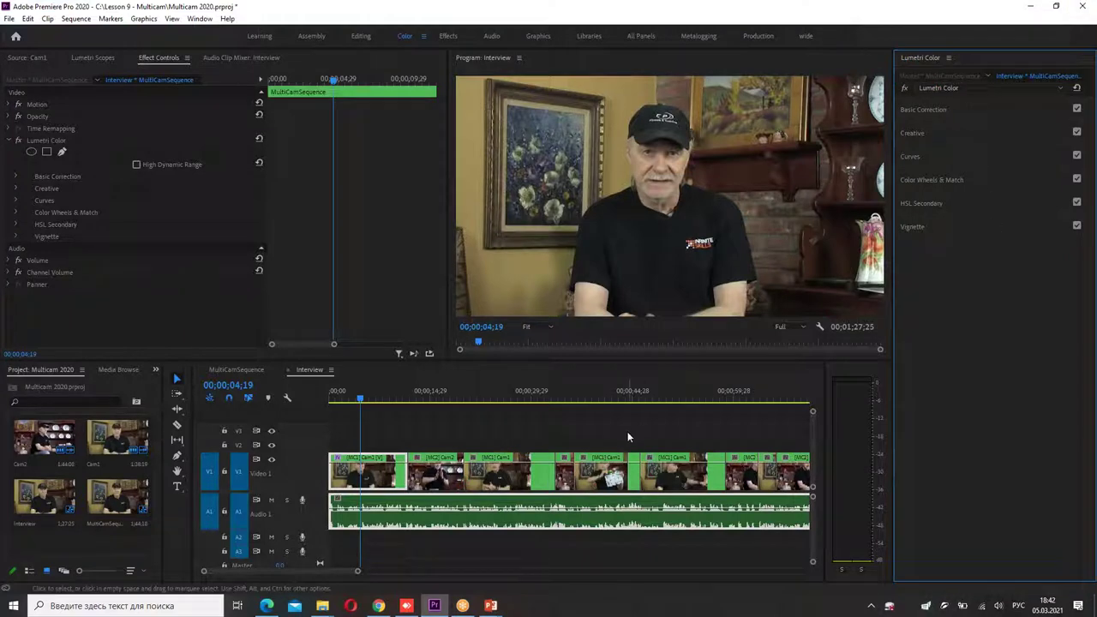
# Hide Video 2 in MultiCamSequence to reveal Cam1, then fit Interview in view and select all its clips.
pyautogui.click(246, 370)
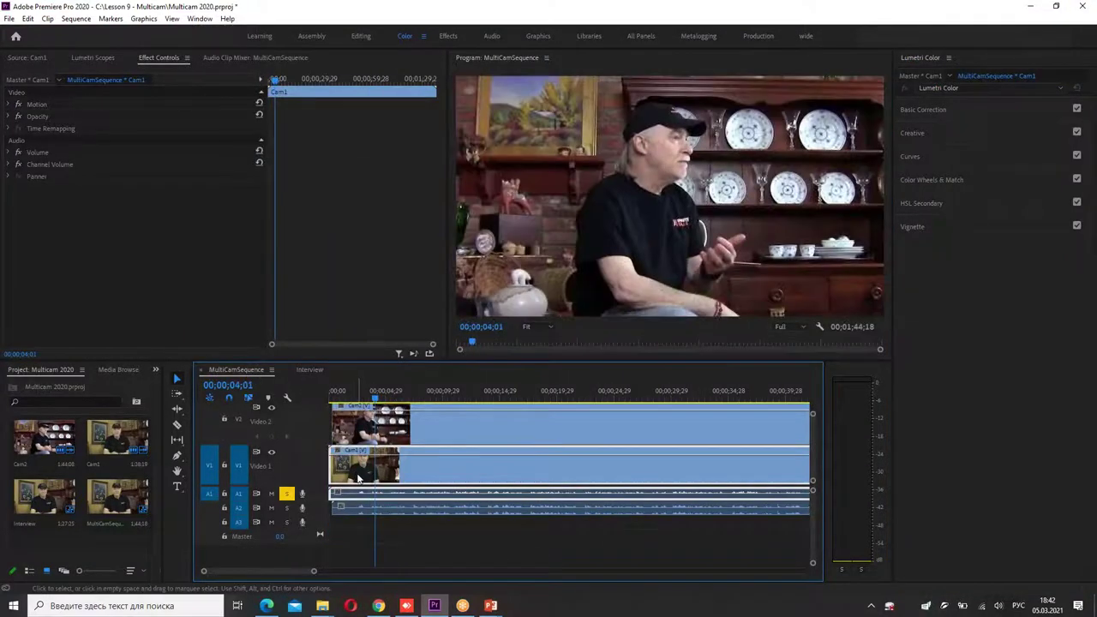
pyautogui.click(272, 407)
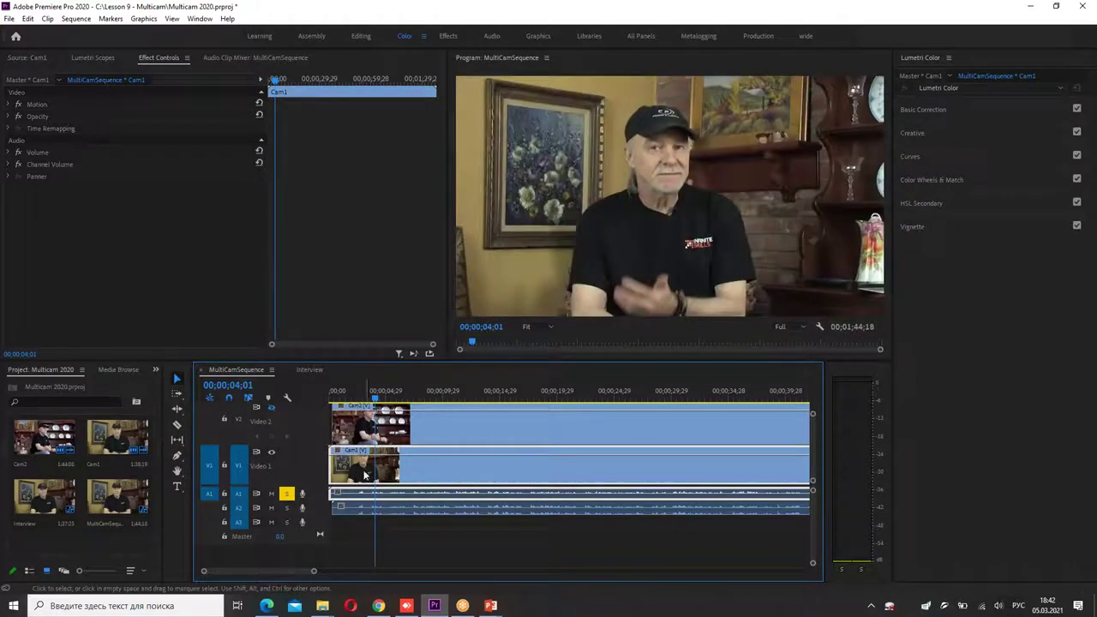
pyautogui.click(309, 369)
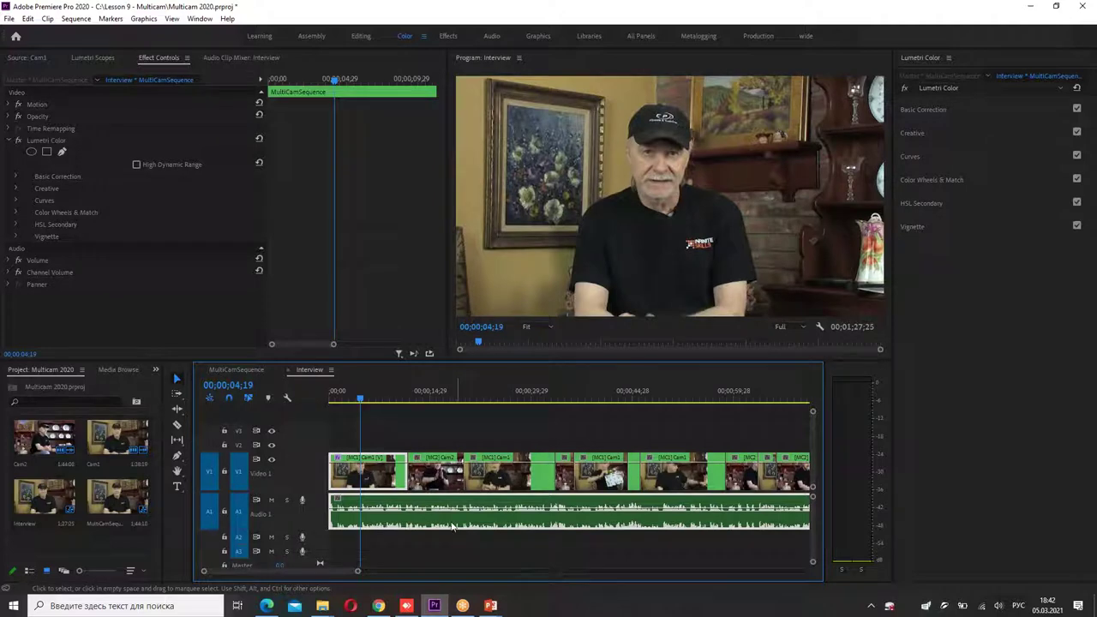
pyautogui.press('-')
pyautogui.moveTo(761, 437); pyautogui.dragTo(369, 485)
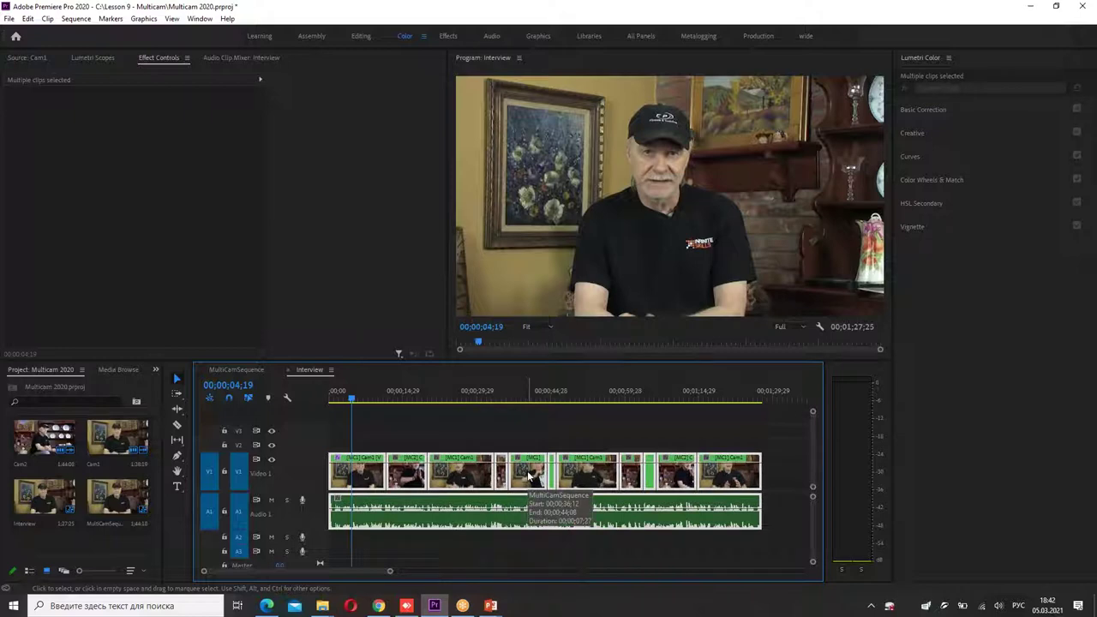
# Flatten the selected Interview clips with Multi-Camera > Flatten and check the MultiCamSequence timeline.
pyautogui.rightClick(528, 473)
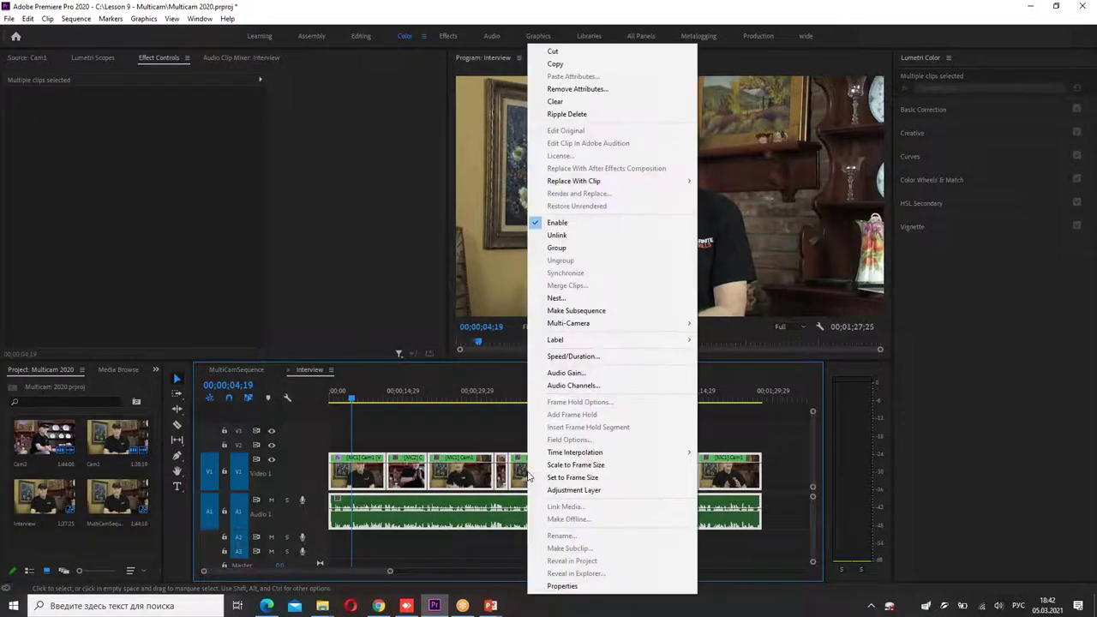
pyautogui.moveTo(613, 329)
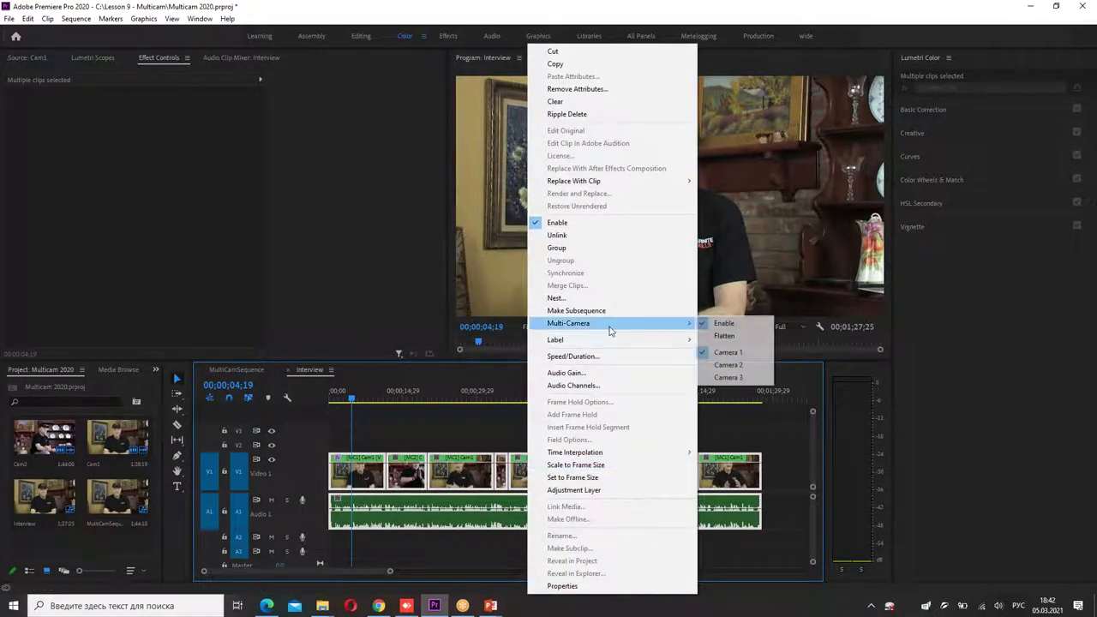
pyautogui.click(722, 336)
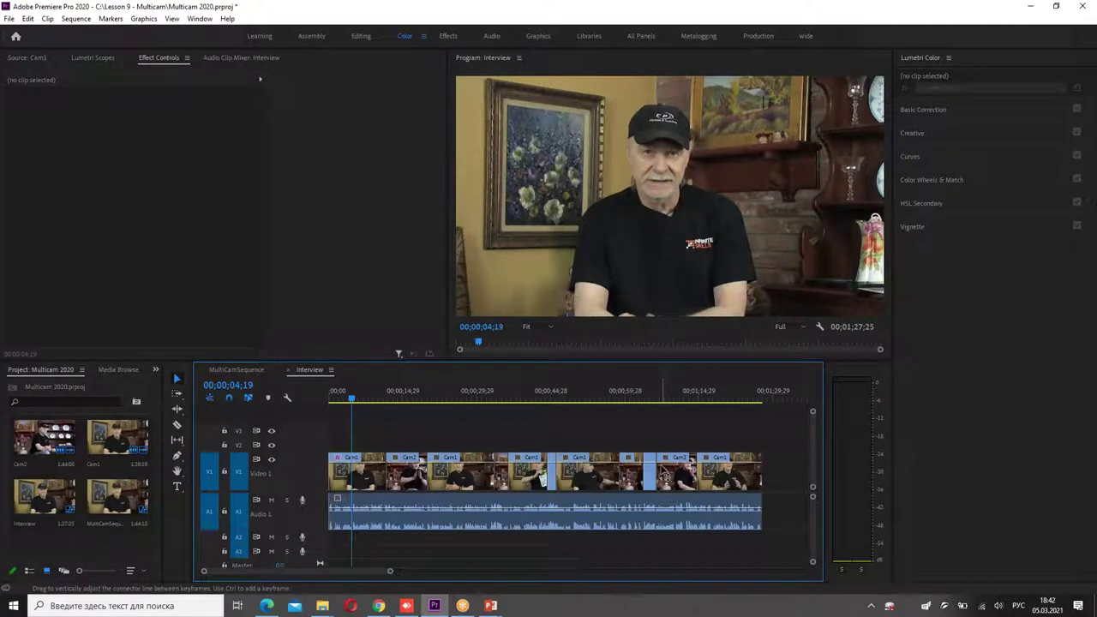
pyautogui.click(252, 371)
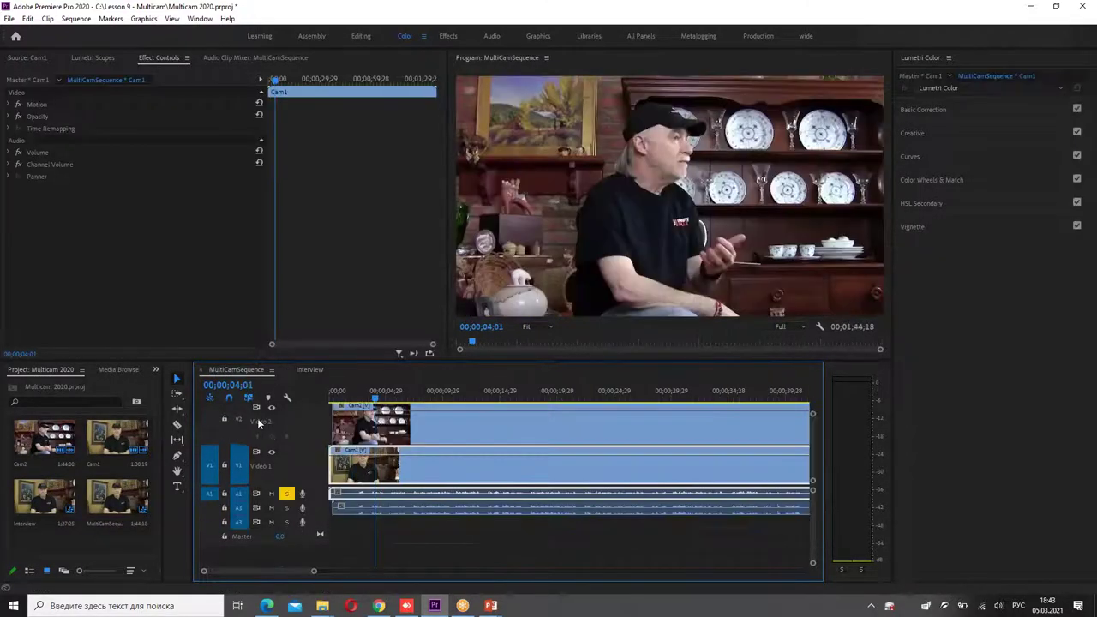
# Return to the Interview sequence and load the Cam1 master clip into the Source monitor.
pyautogui.click(310, 369)
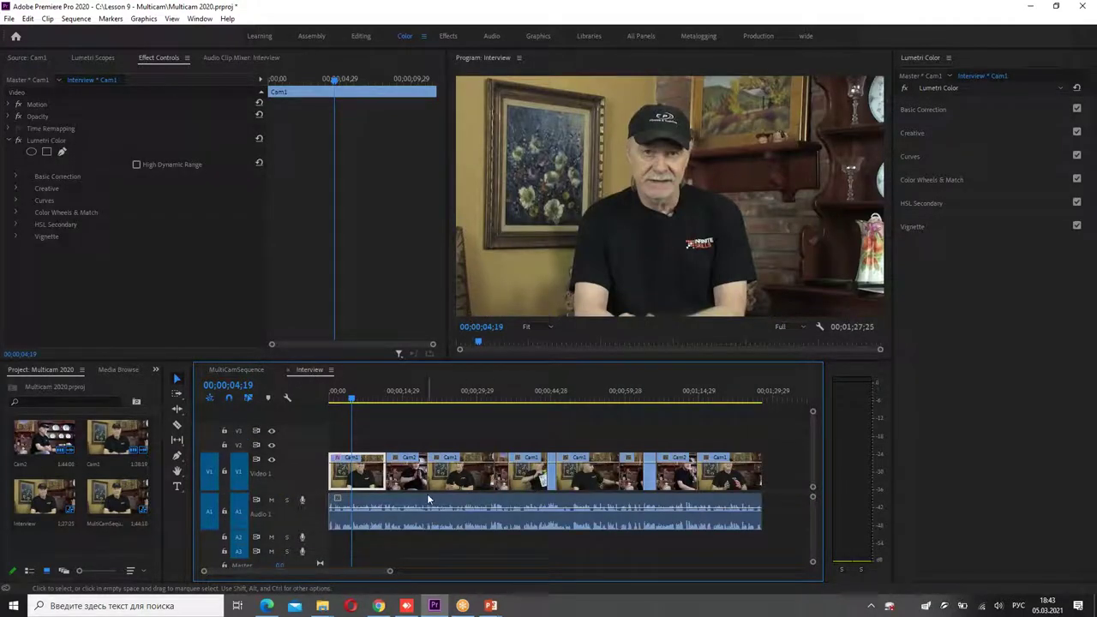
pyautogui.click(916, 74)
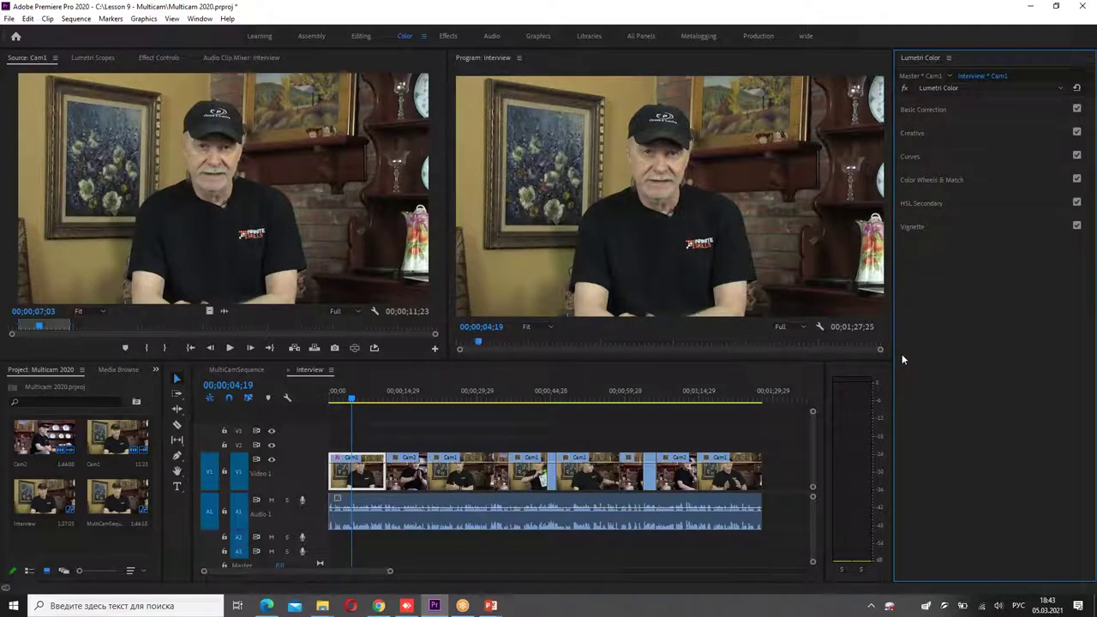
# Deselect all clips and close the MultiCamSequence timeline, keeping the Interview sequence open.
pyautogui.click(242, 368)
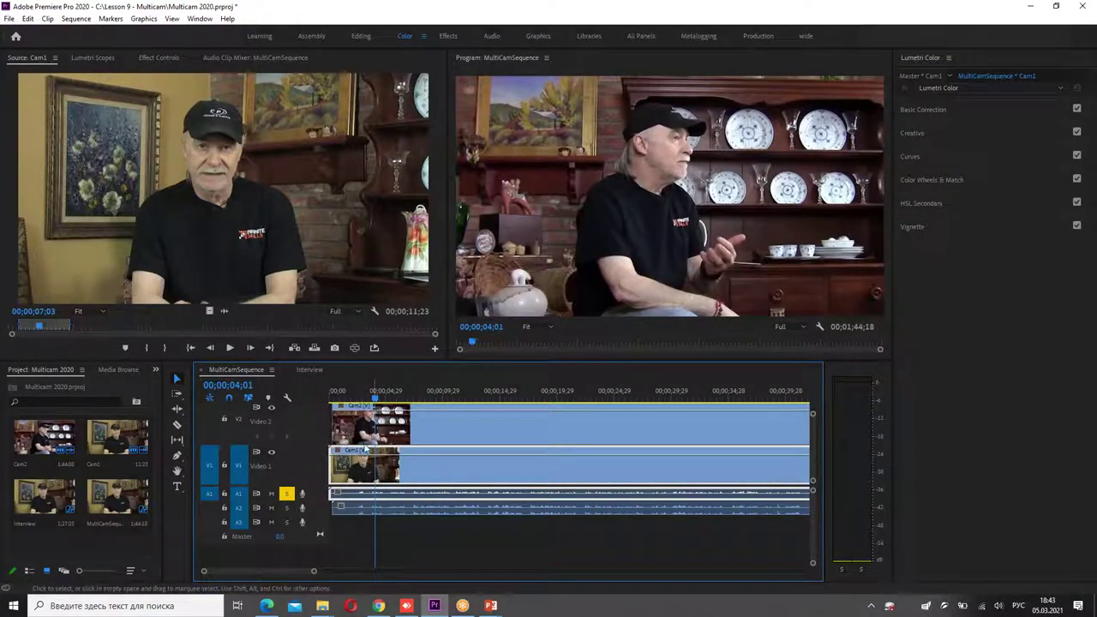
pyautogui.click(310, 371)
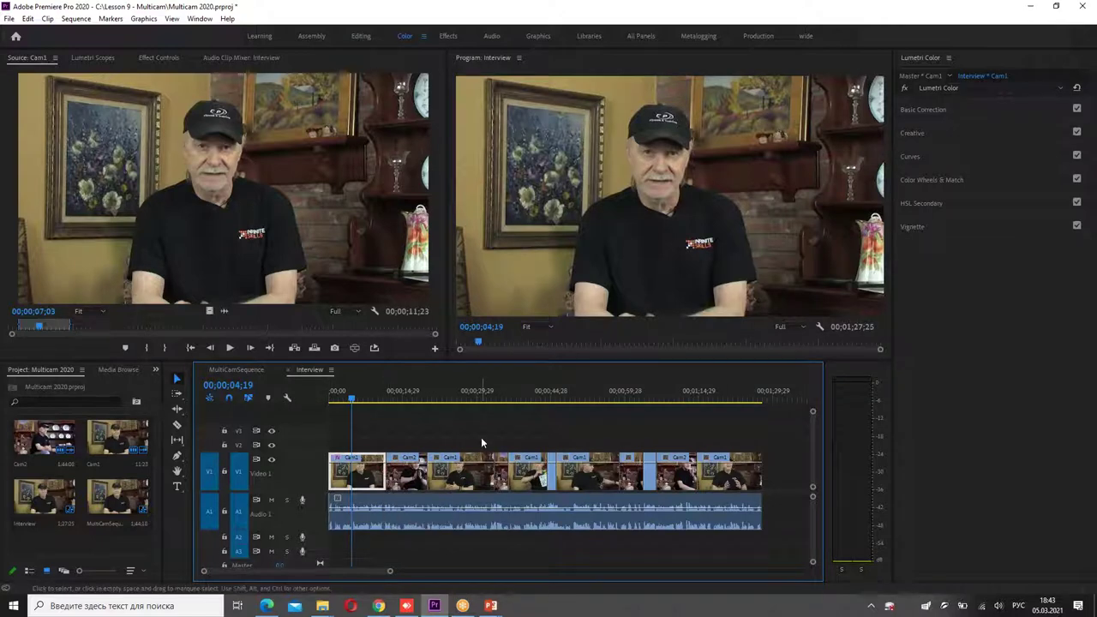
pyautogui.click(446, 440)
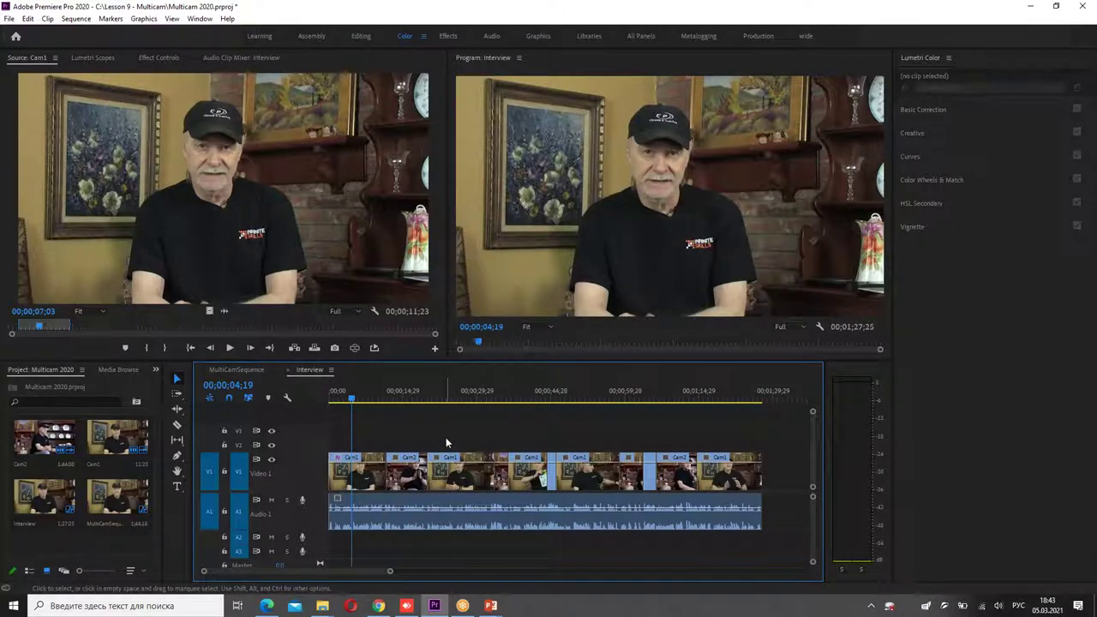
pyautogui.click(244, 369)
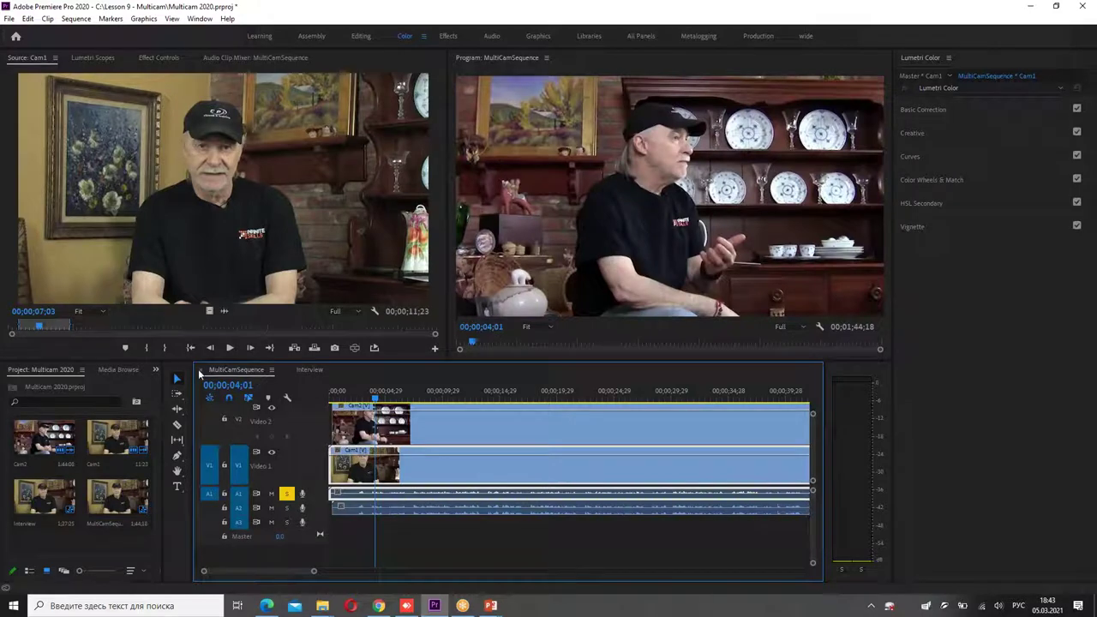
pyautogui.click(202, 369)
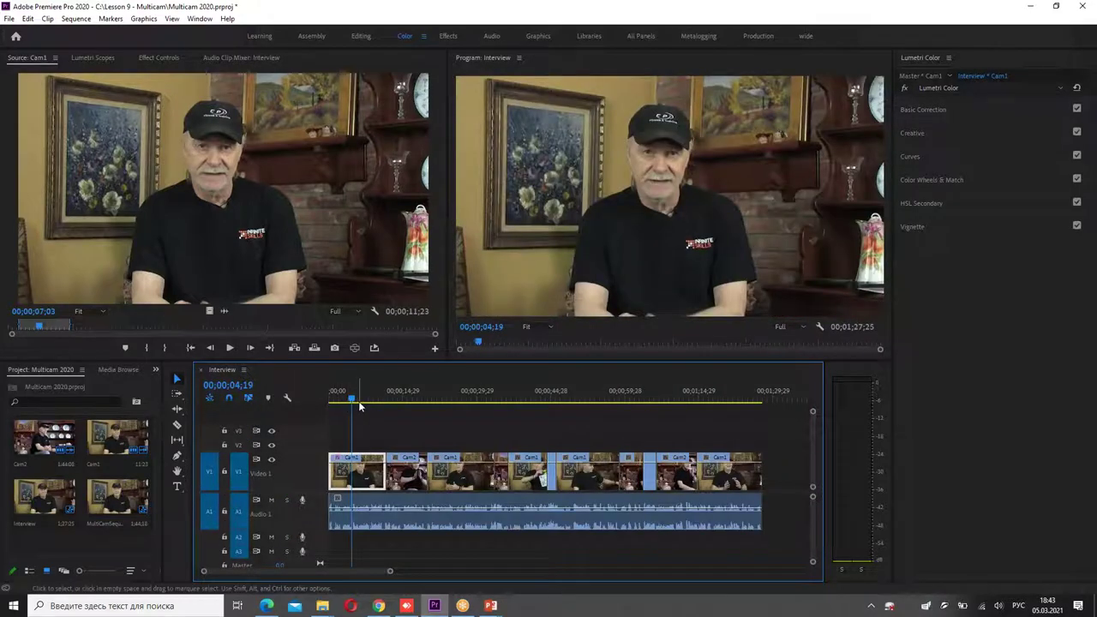
# Play the Interview sequence and select and scrub through its Cam1 and Cam2 clips.
pyautogui.press('space')
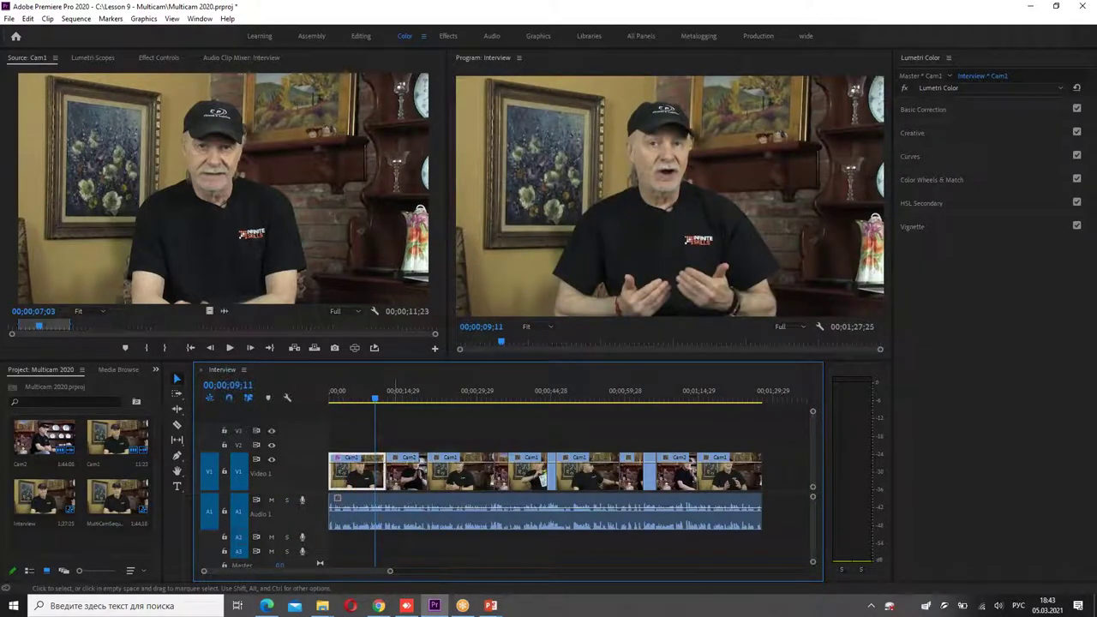
pyautogui.click(414, 479)
pyautogui.click(459, 479)
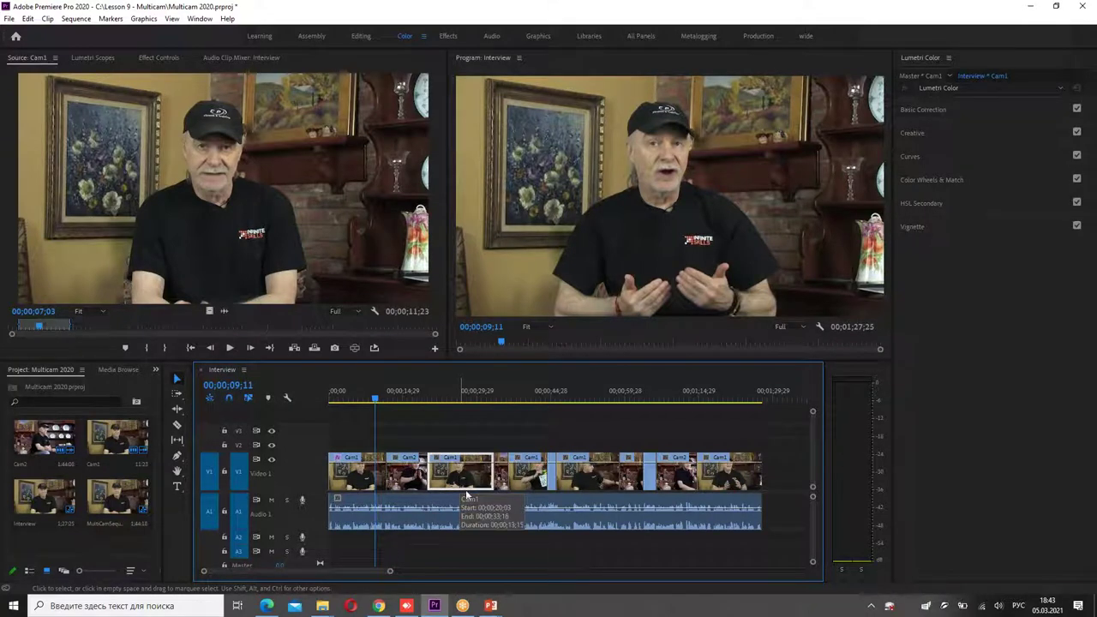
pyautogui.click(360, 485)
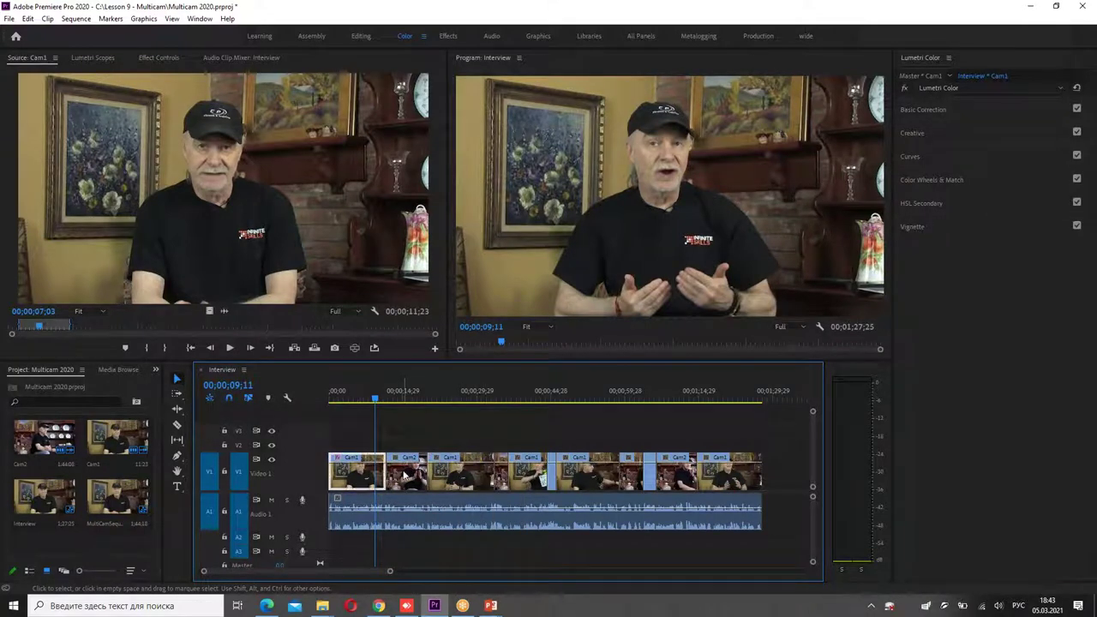
pyautogui.click(406, 482)
pyautogui.click(383, 396)
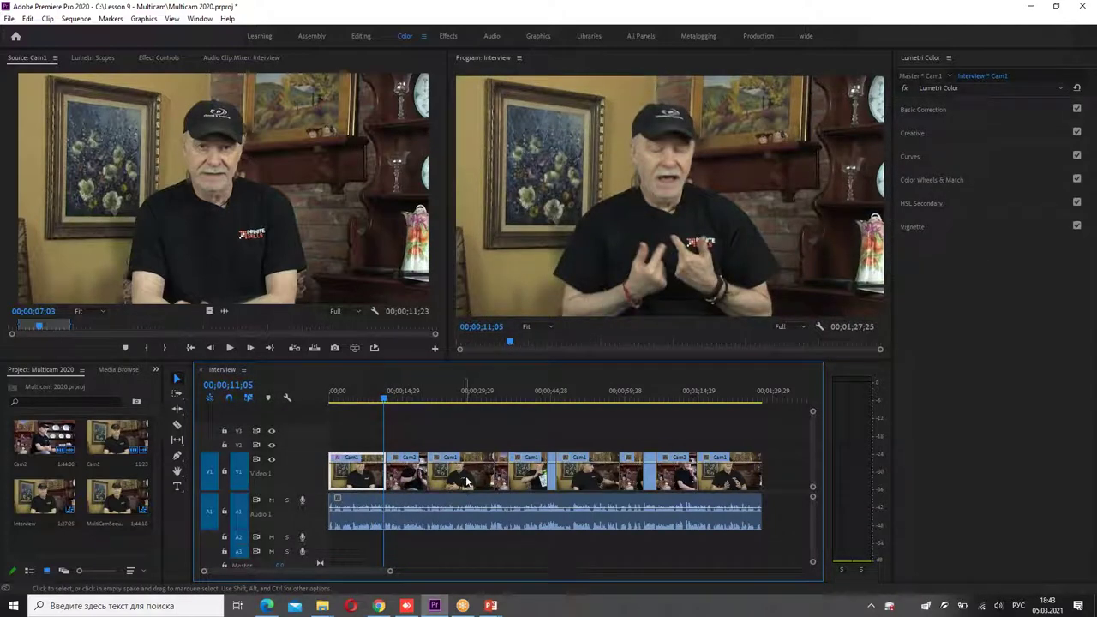
pyautogui.click(385, 402)
pyautogui.moveTo(387, 405); pyautogui.dragTo(390, 417)
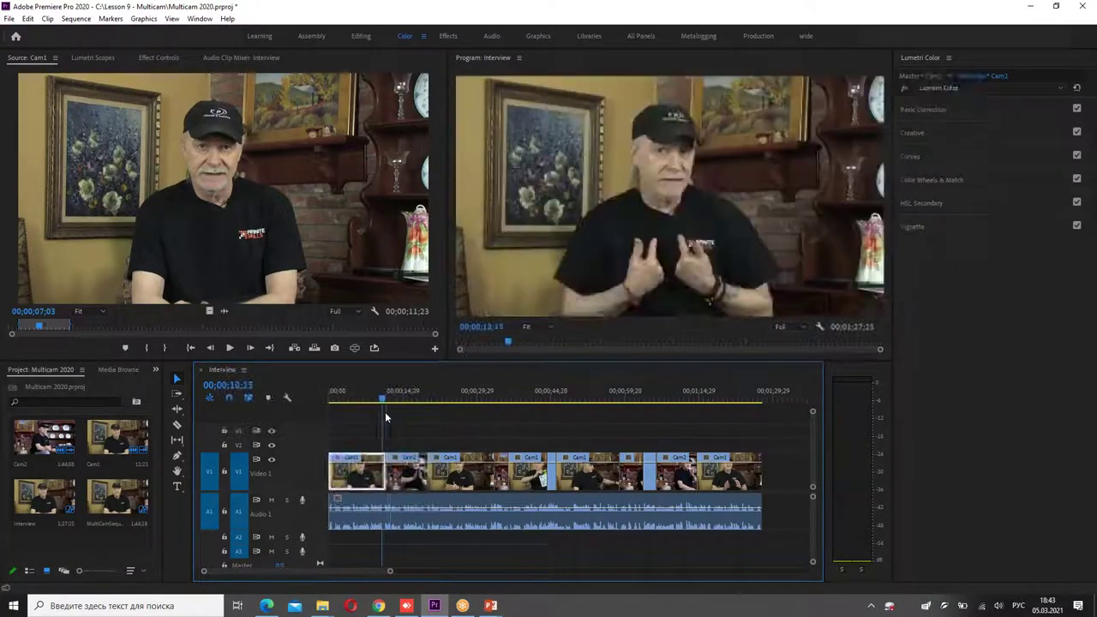
pyautogui.moveTo(390, 412); pyautogui.dragTo(353, 401)
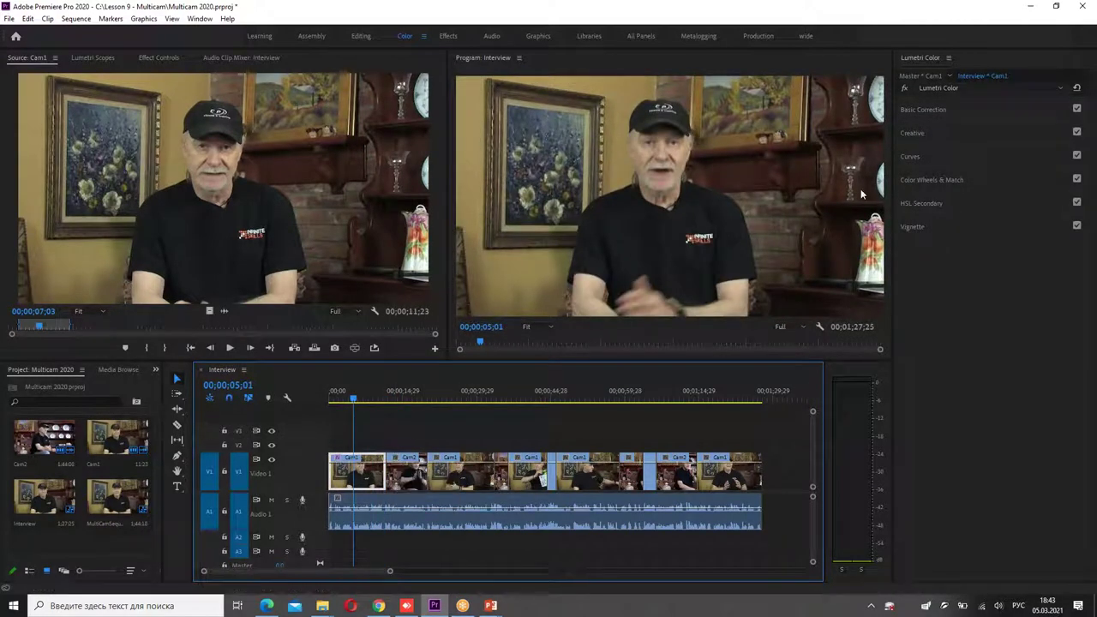
# At 00;00;06;03, compare the Master and Interview Cam1 grades, then target the Interview instance in Basic Correction.
pyautogui.click(930, 76)
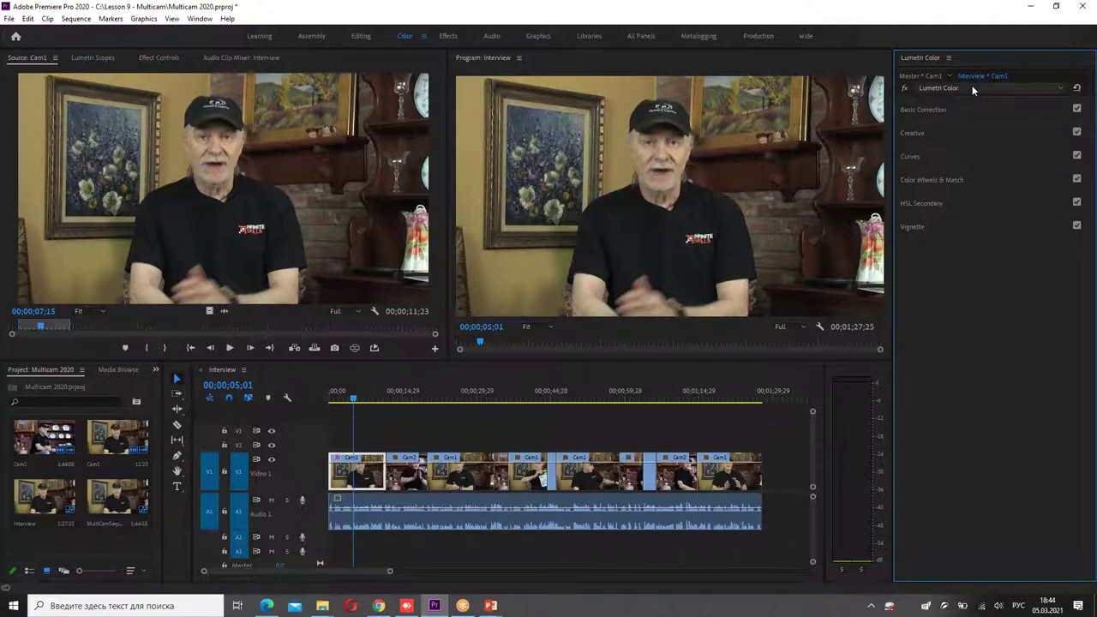
pyautogui.click(358, 398)
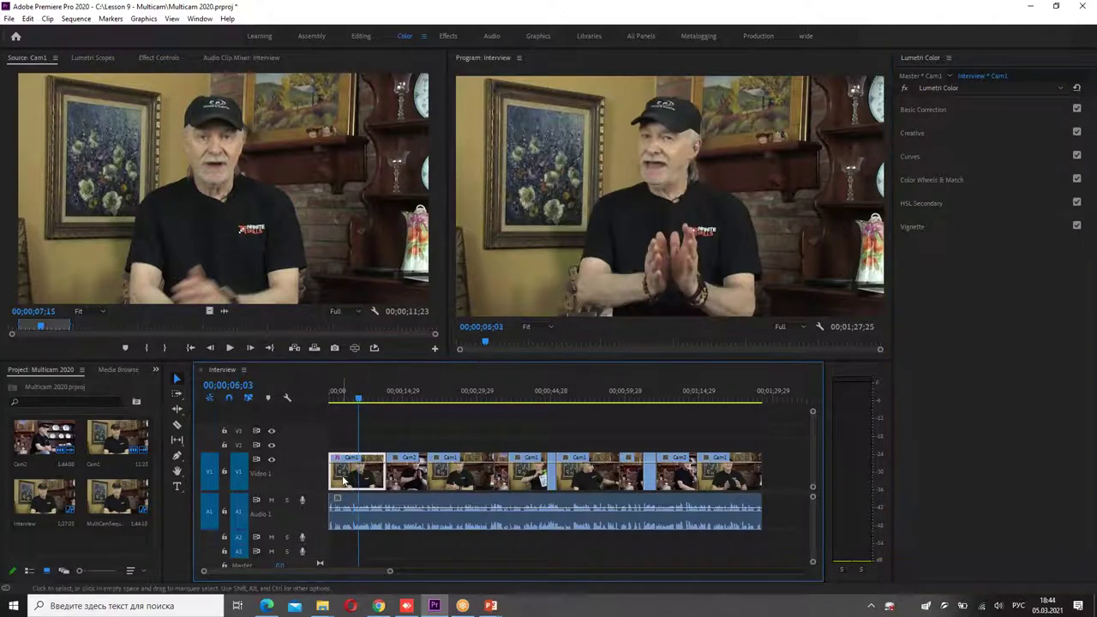
pyautogui.click(919, 75)
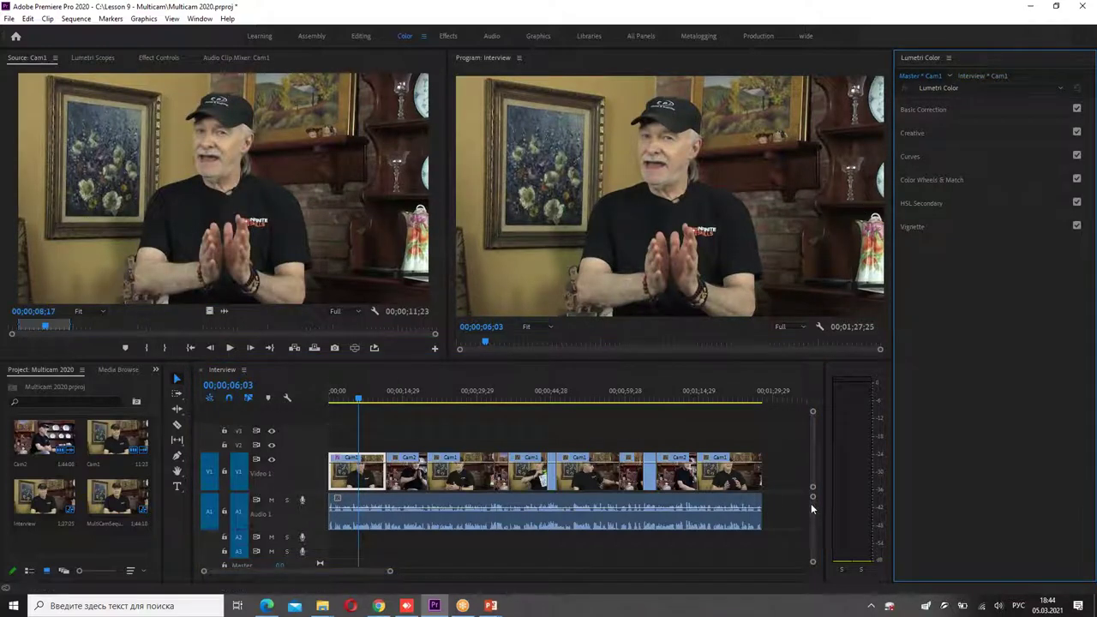
pyautogui.click(990, 75)
pyautogui.click(982, 78)
pyautogui.click(922, 110)
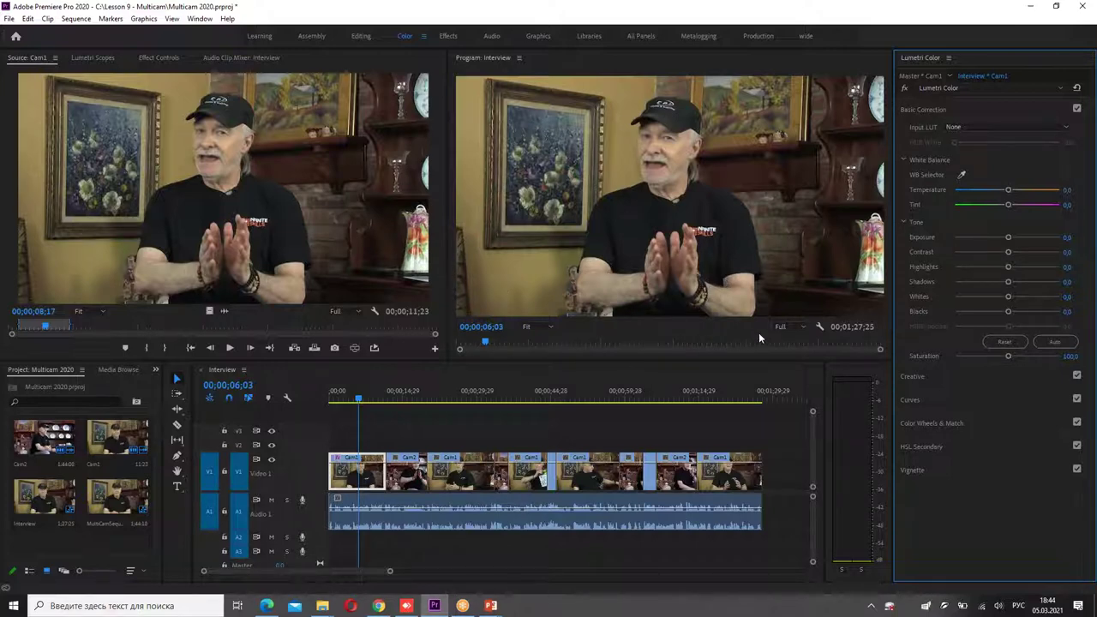
# Open the Program monitor's wrench settings menu.
pyautogui.click(820, 327)
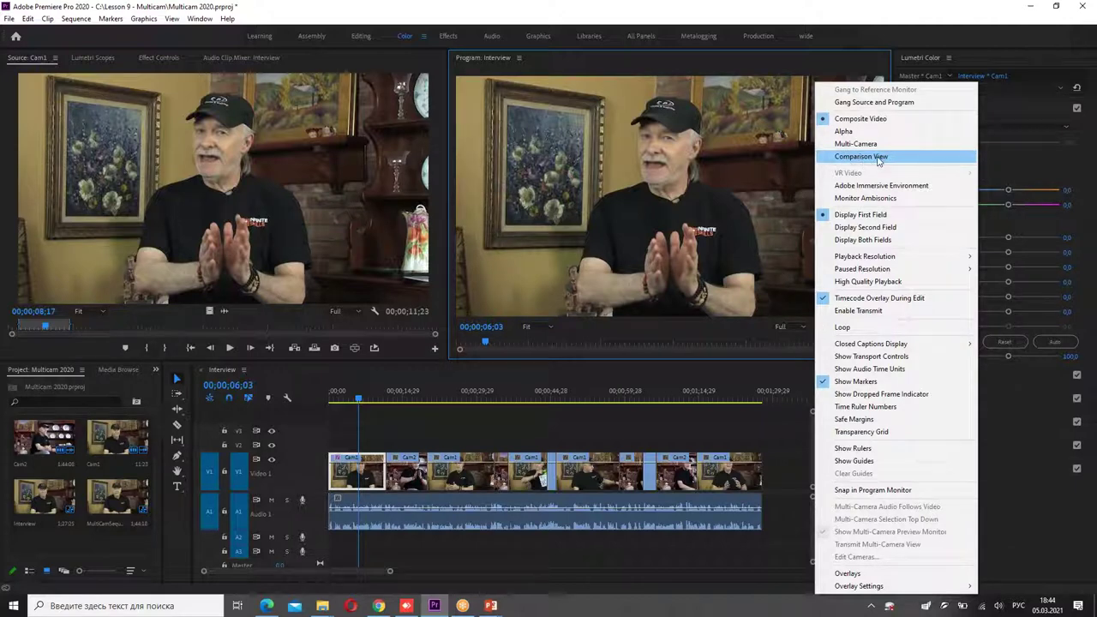
# Turn on Comparison View, widen the Program monitor, and set it to Before/After.
pyautogui.click(881, 159)
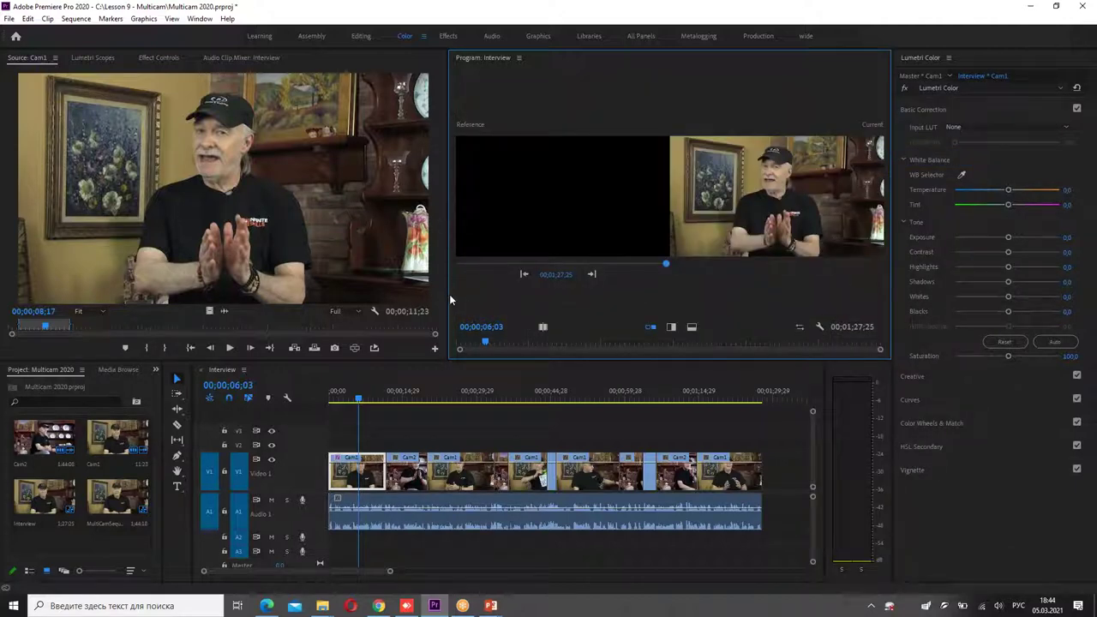
pyautogui.moveTo(449, 299); pyautogui.dragTo(287, 302)
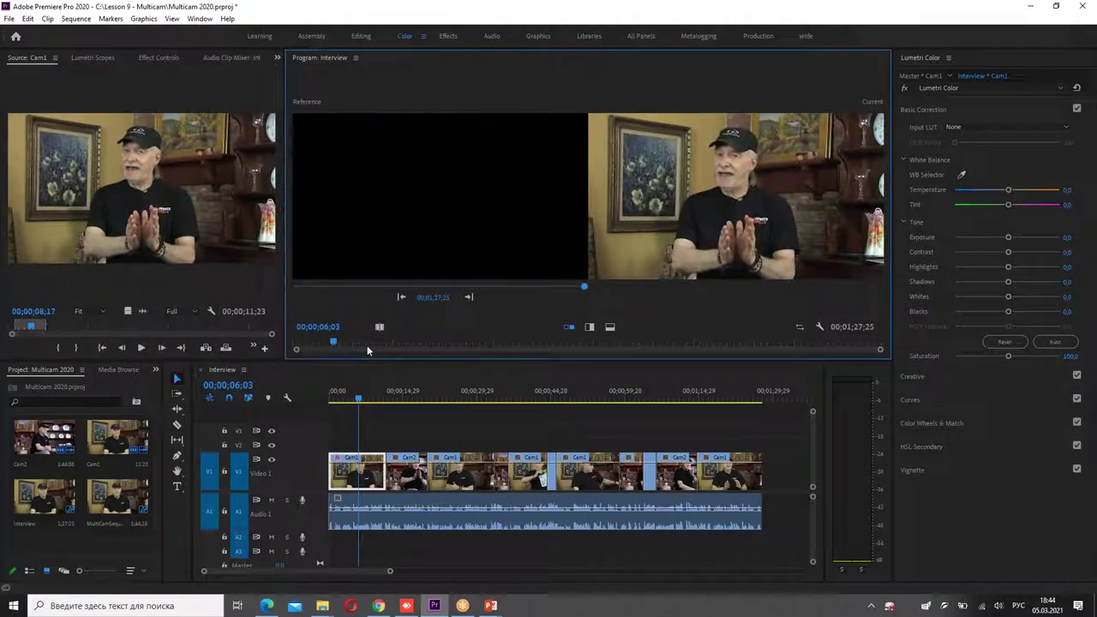
pyautogui.click(378, 327)
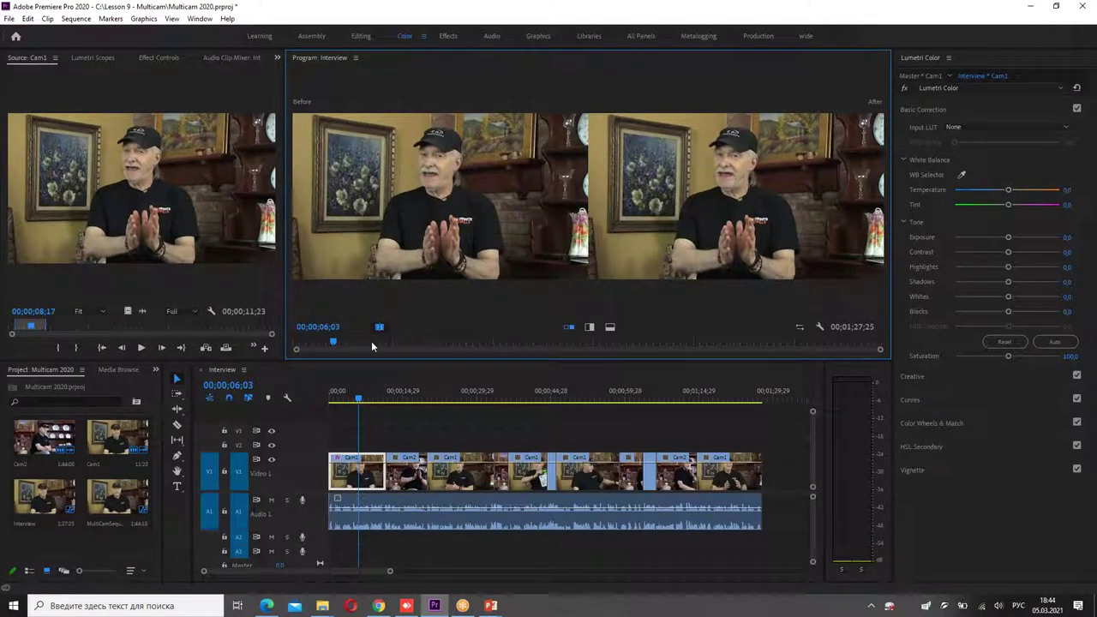
pyautogui.click(358, 402)
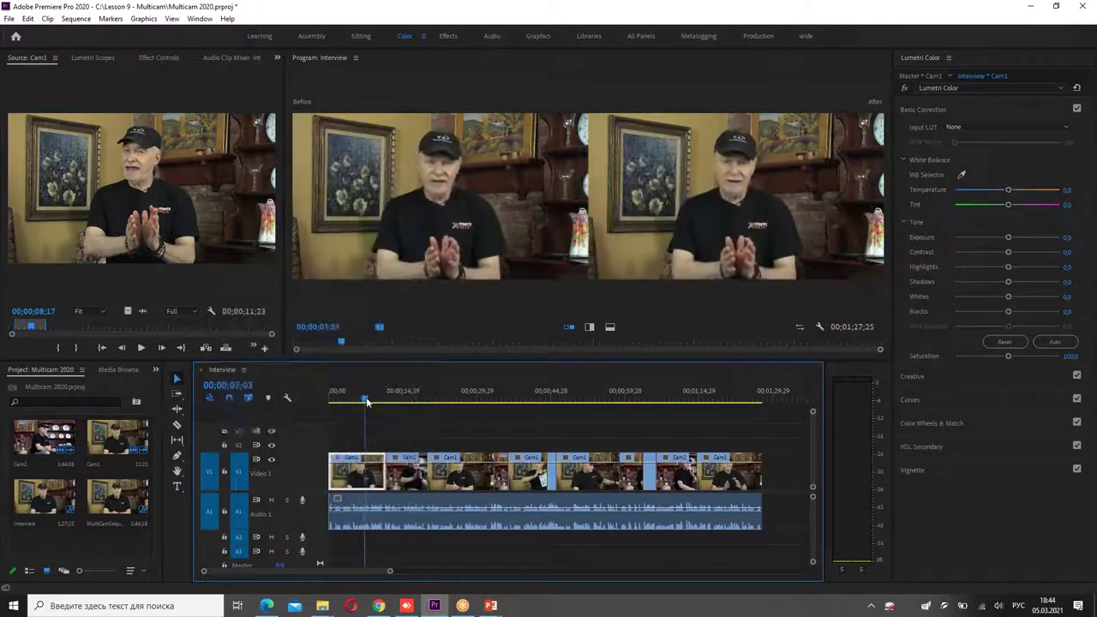
pyautogui.moveTo(359, 406); pyautogui.dragTo(363, 408)
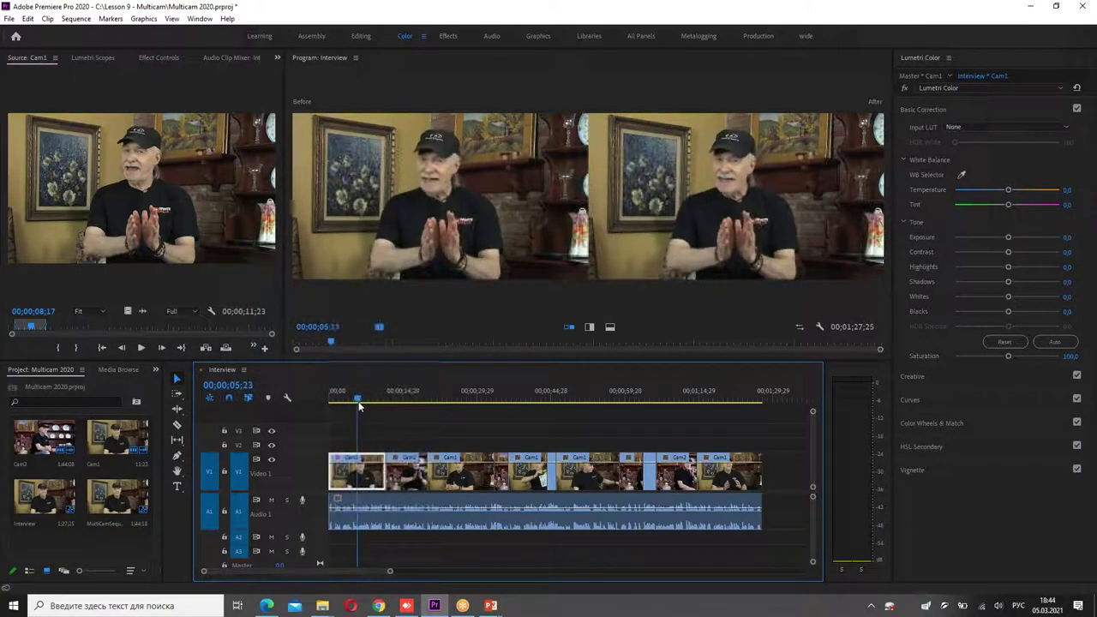
# Toggle the Program monitor to single view and back to Comparison View, then play the interview.
pyautogui.click(819, 329)
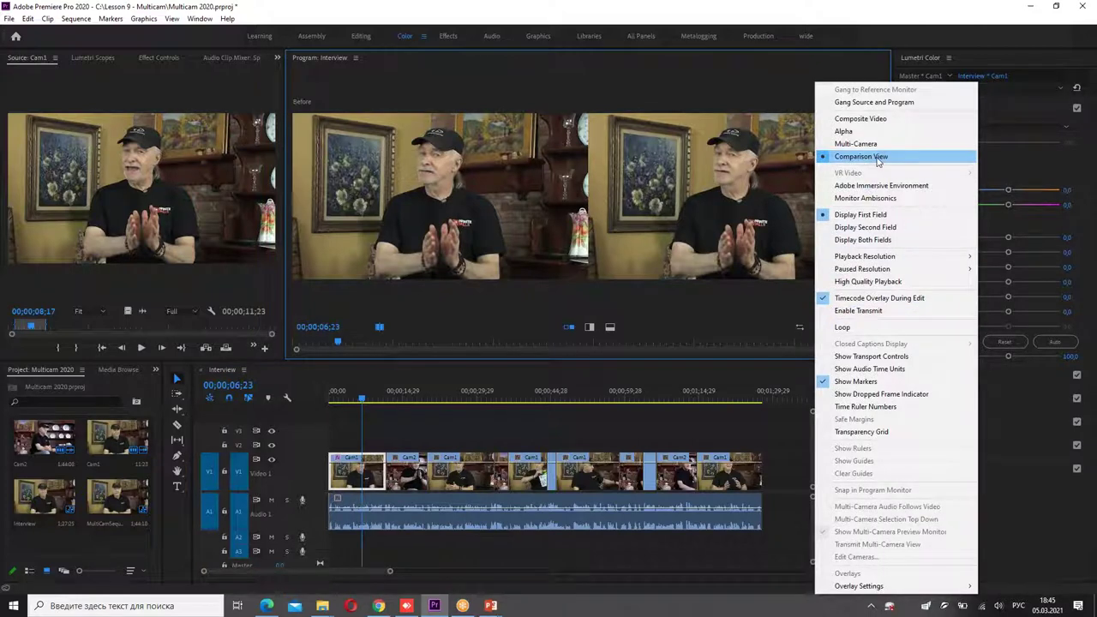
pyautogui.click(861, 118)
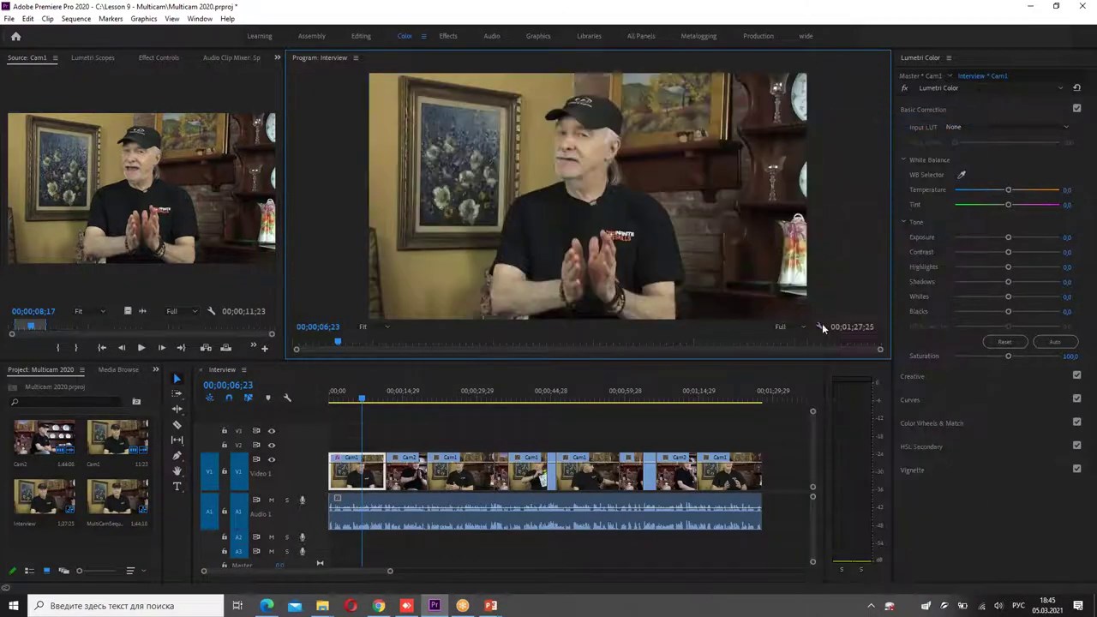
pyautogui.click(821, 326)
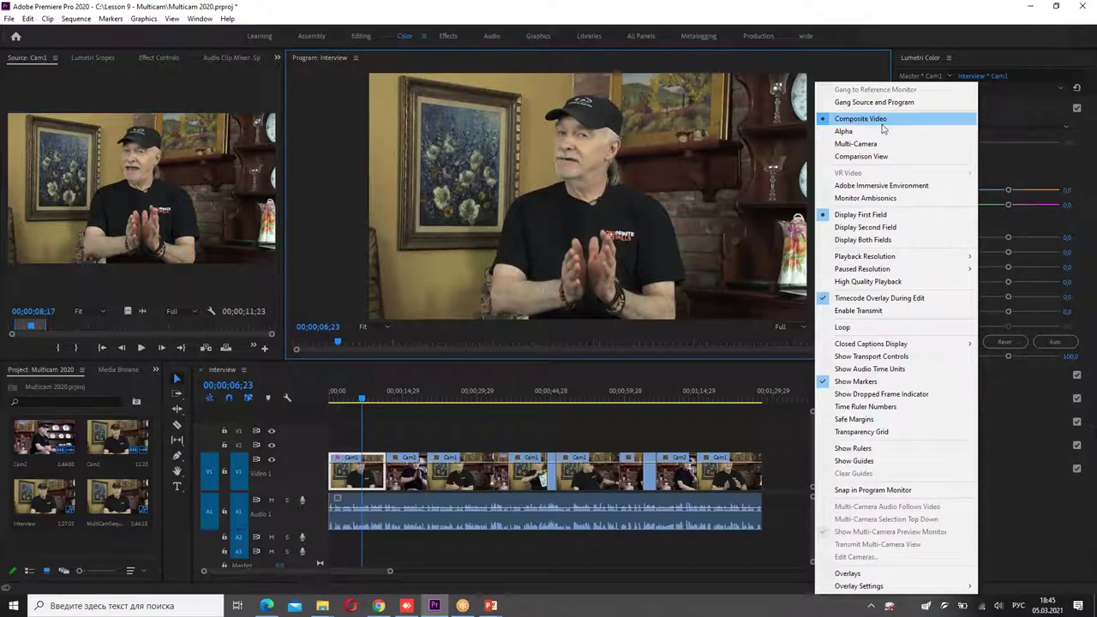
pyautogui.click(866, 156)
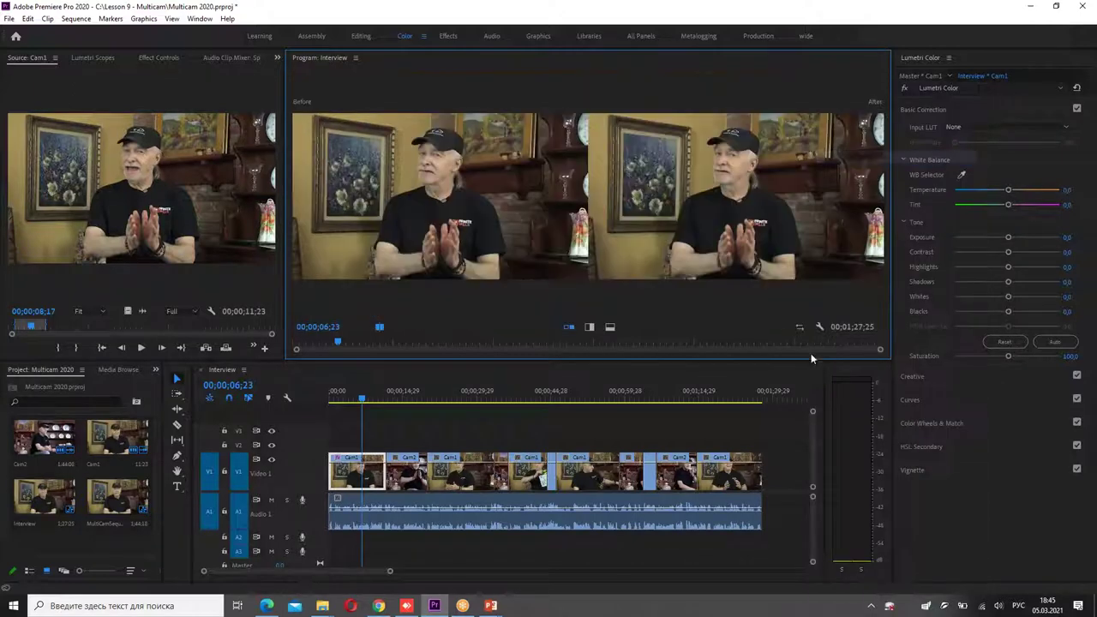
pyautogui.press('space')
pyautogui.click(347, 400)
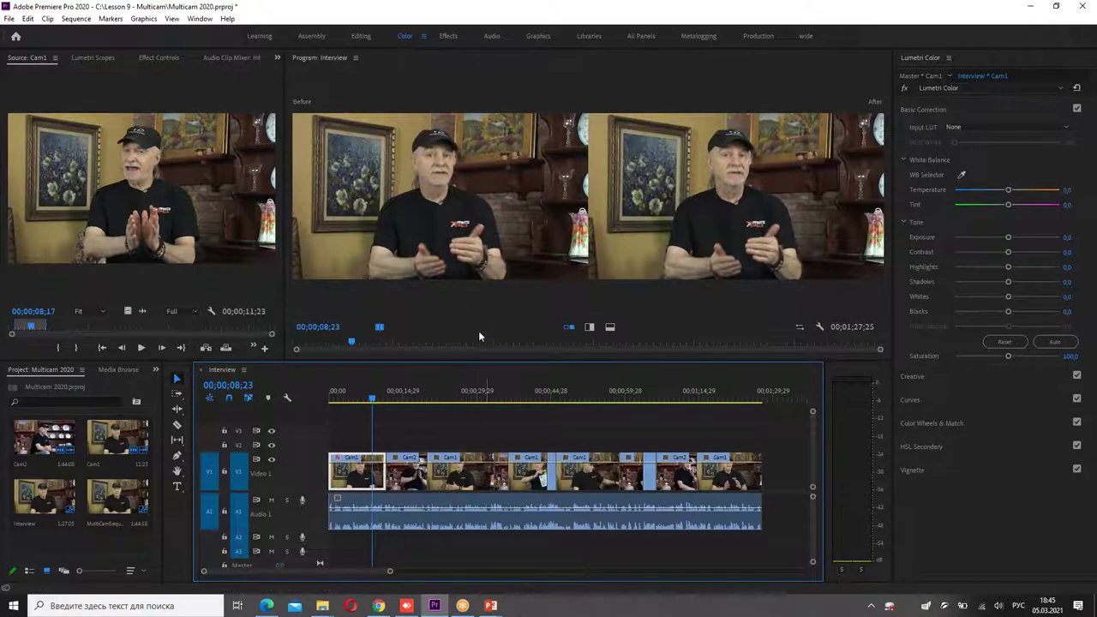
# Try the vertical and horizontal split modes, settle on Side by Side, and collapse Basic Correction.
pyautogui.click(589, 326)
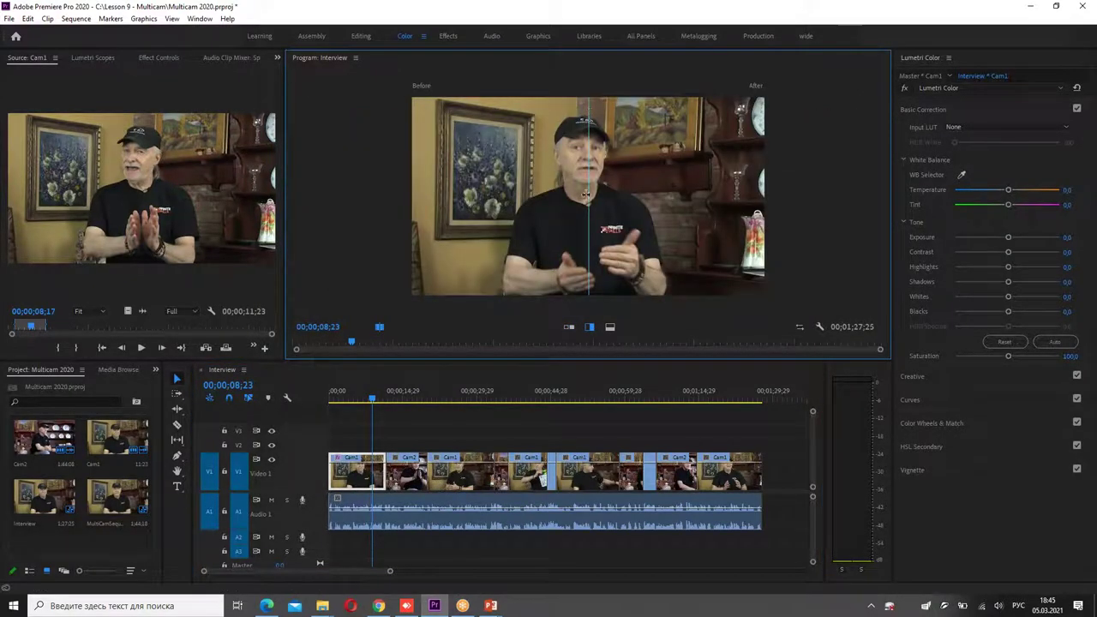
pyautogui.click(610, 327)
pyautogui.click(568, 327)
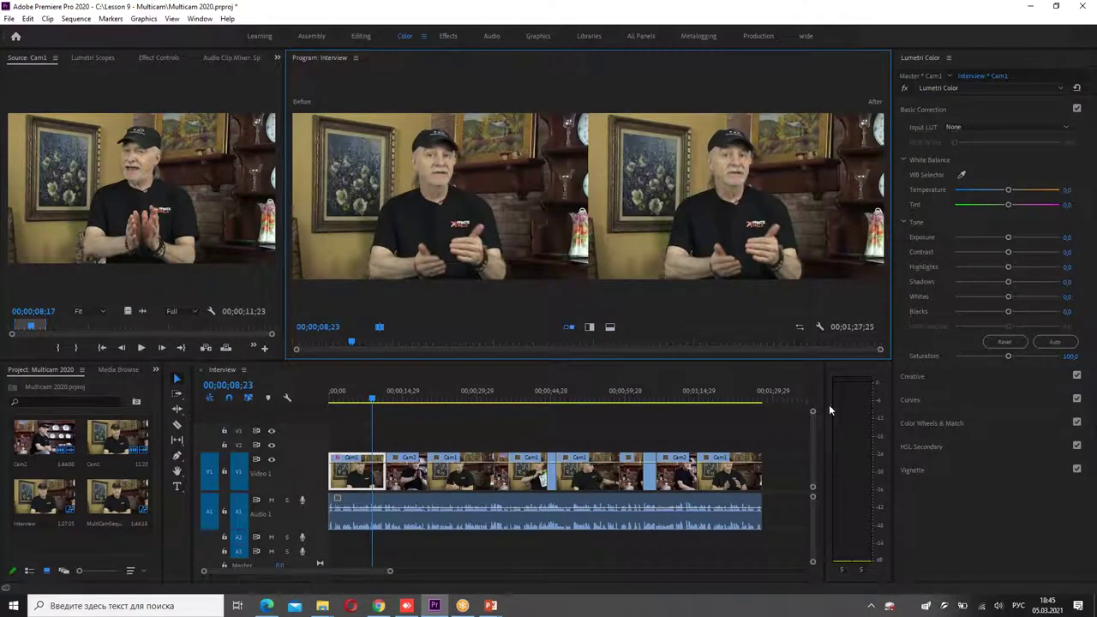
pyautogui.click(929, 111)
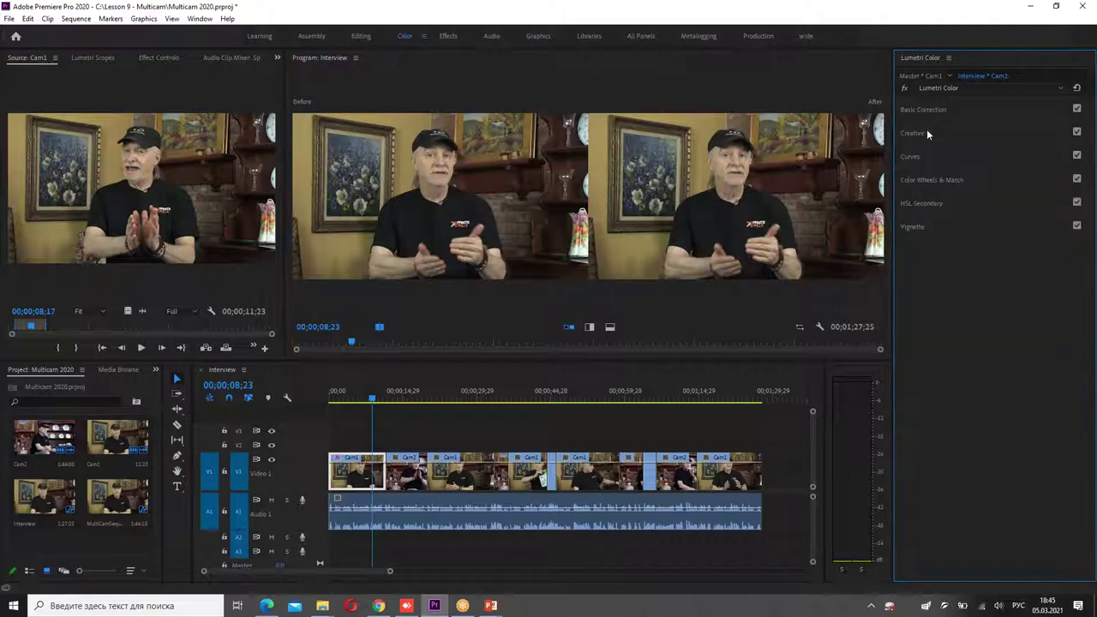
# Cool Temperature to -58.7 in a split Before/After view, with Tint reset to 0.
pyautogui.click(926, 110)
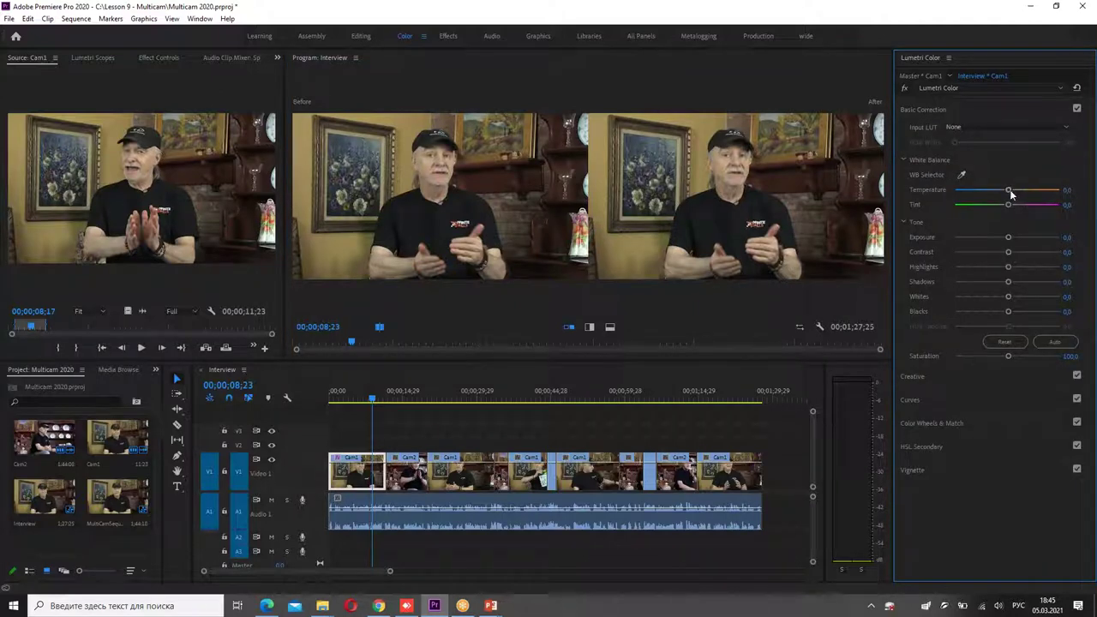
pyautogui.moveTo(1009, 190); pyautogui.dragTo(984, 191)
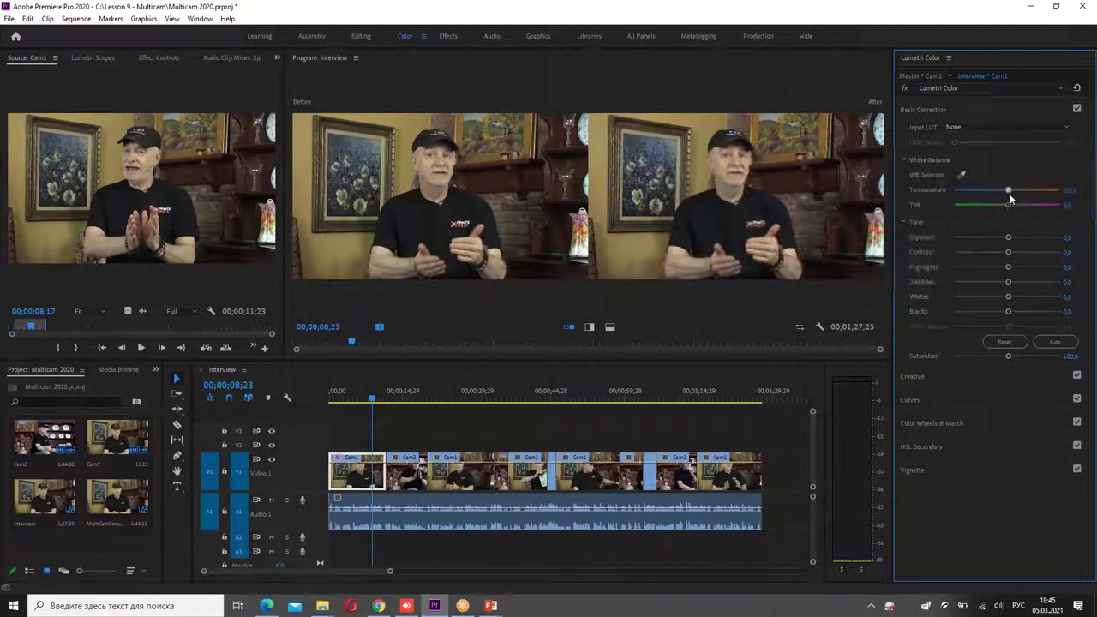
pyautogui.moveTo(1000, 202); pyautogui.dragTo(993, 198)
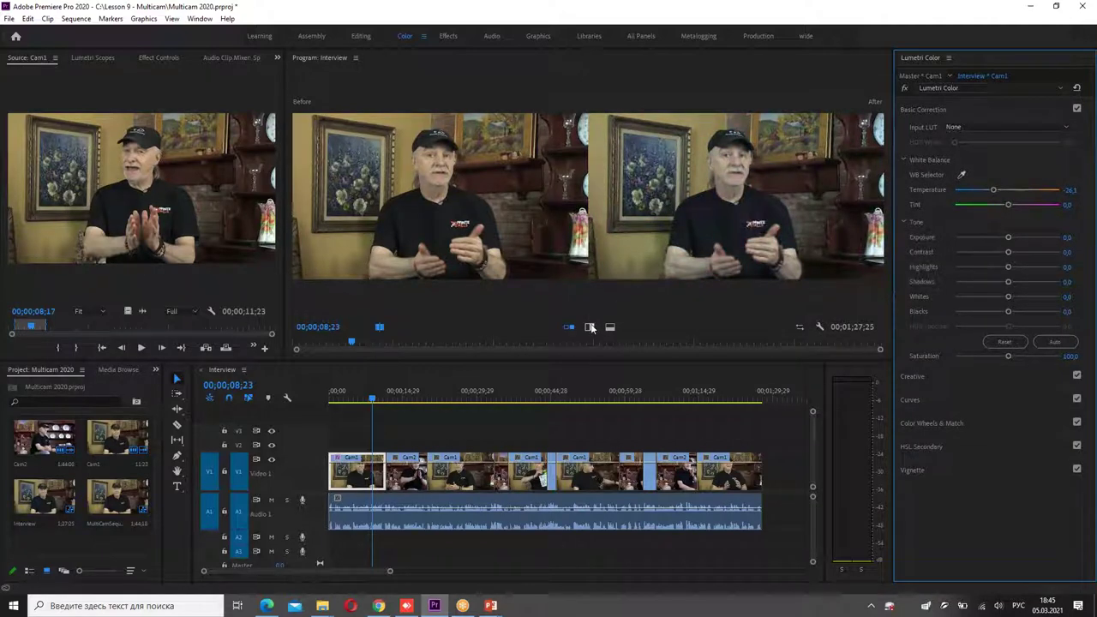
pyautogui.click(589, 327)
pyautogui.moveTo(993, 190)
pyautogui.mouseDown()
pyautogui.moveTo(1041, 207)
pyautogui.moveTo(976, 198)
pyautogui.mouseUp()
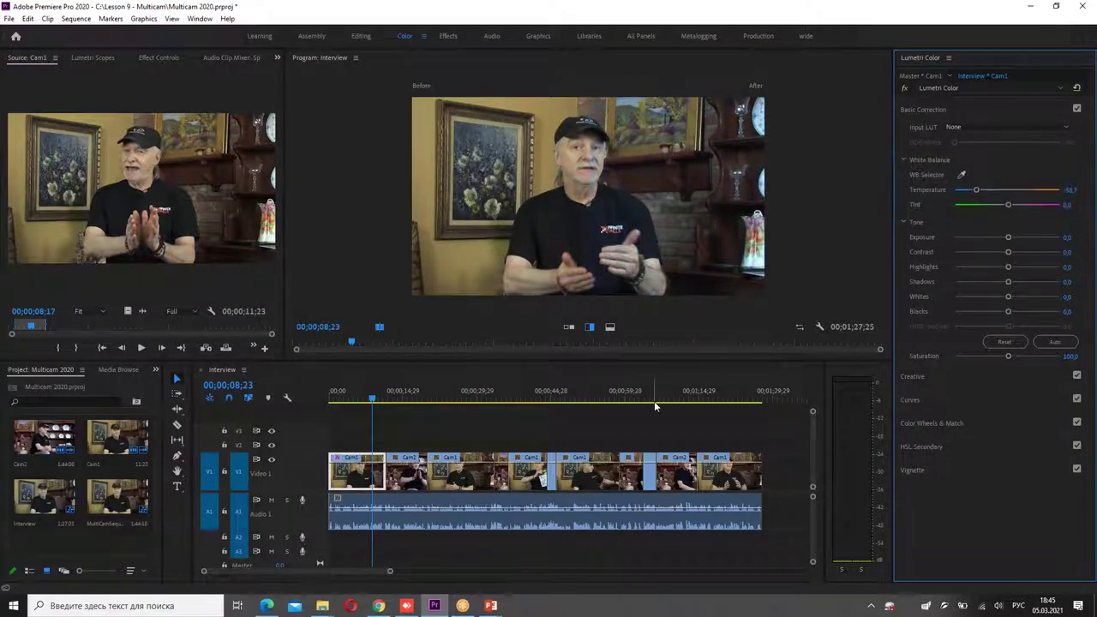
pyautogui.click(595, 267)
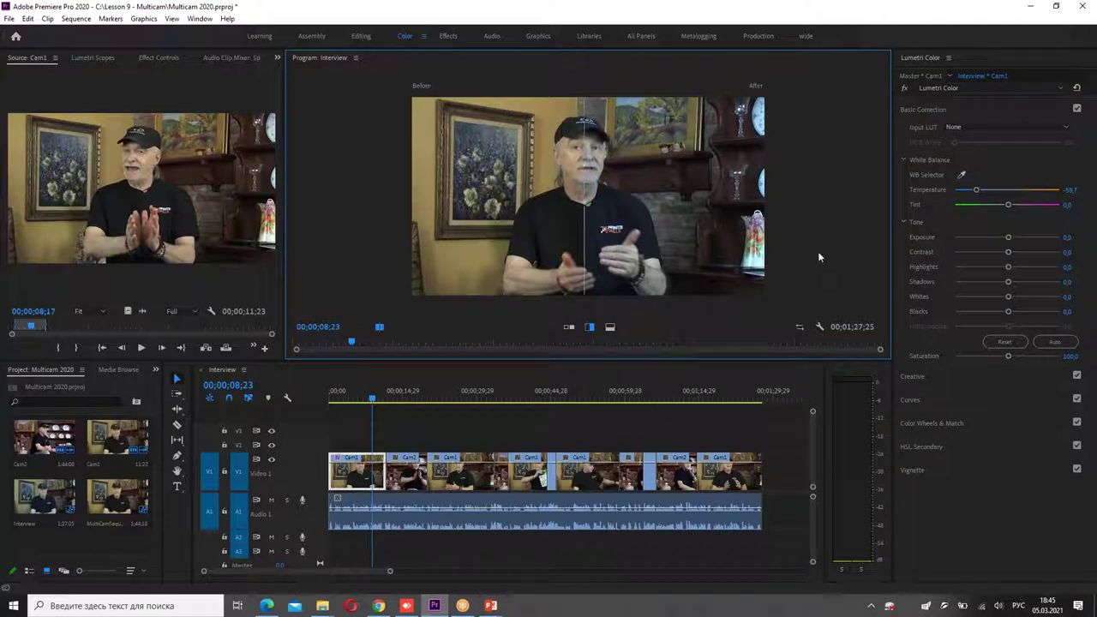
pyautogui.moveTo(1012, 205); pyautogui.dragTo(959, 204)
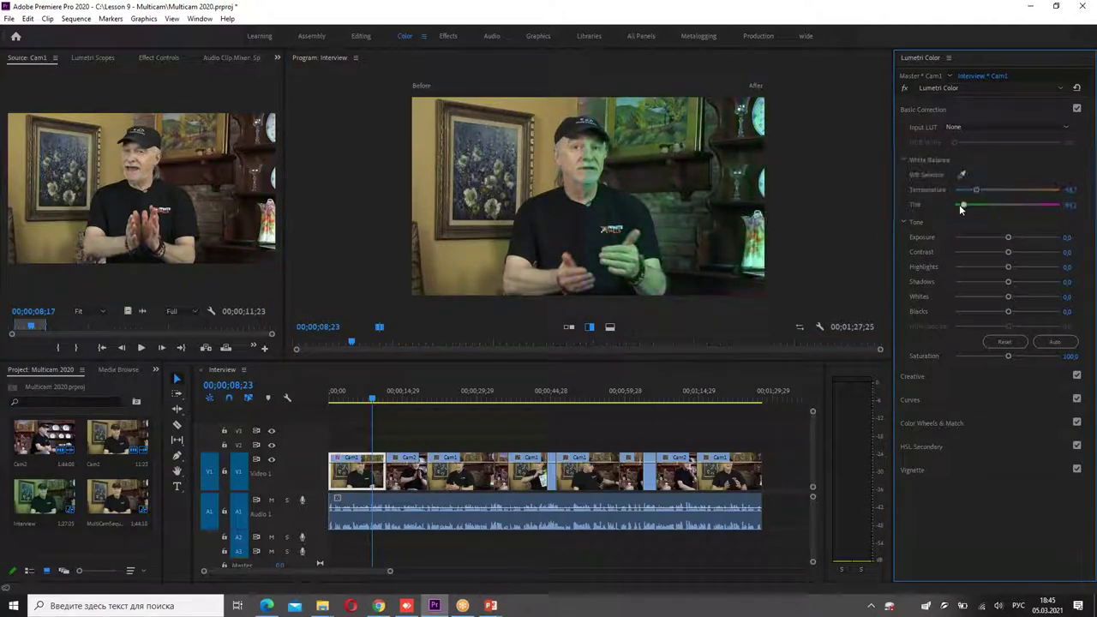
pyautogui.doubleClick(960, 206)
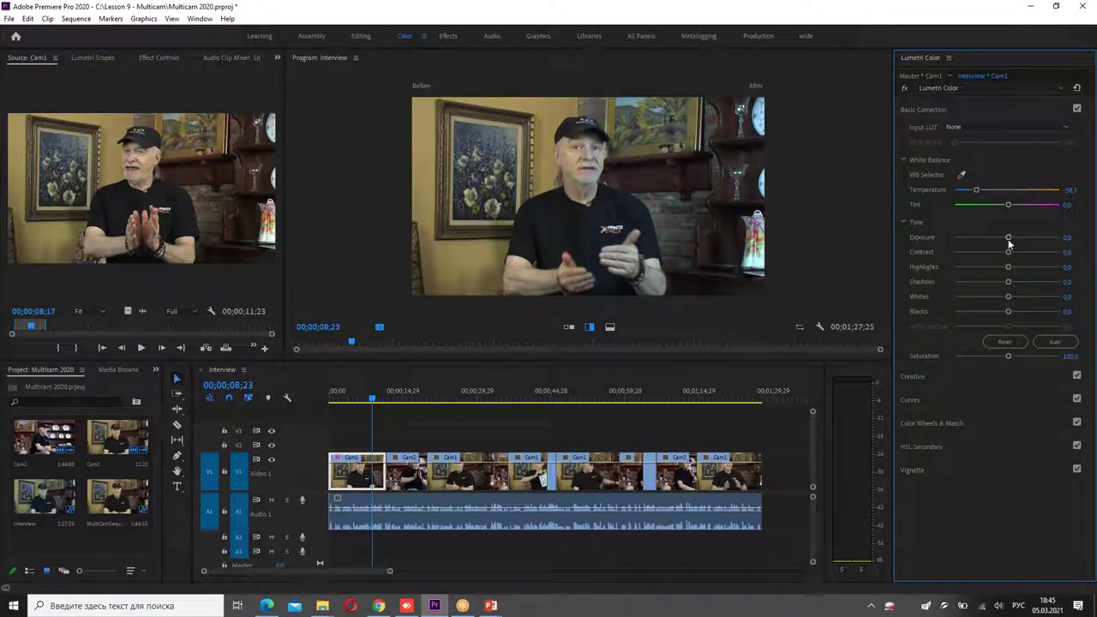
# Set Contrast 42.4, Shadows -14.1, Whites 16.3, Blacks -12.0, and Temperature to -29.3.
pyautogui.moveTo(1008, 237); pyautogui.dragTo(1012, 240)
pyautogui.click(569, 327)
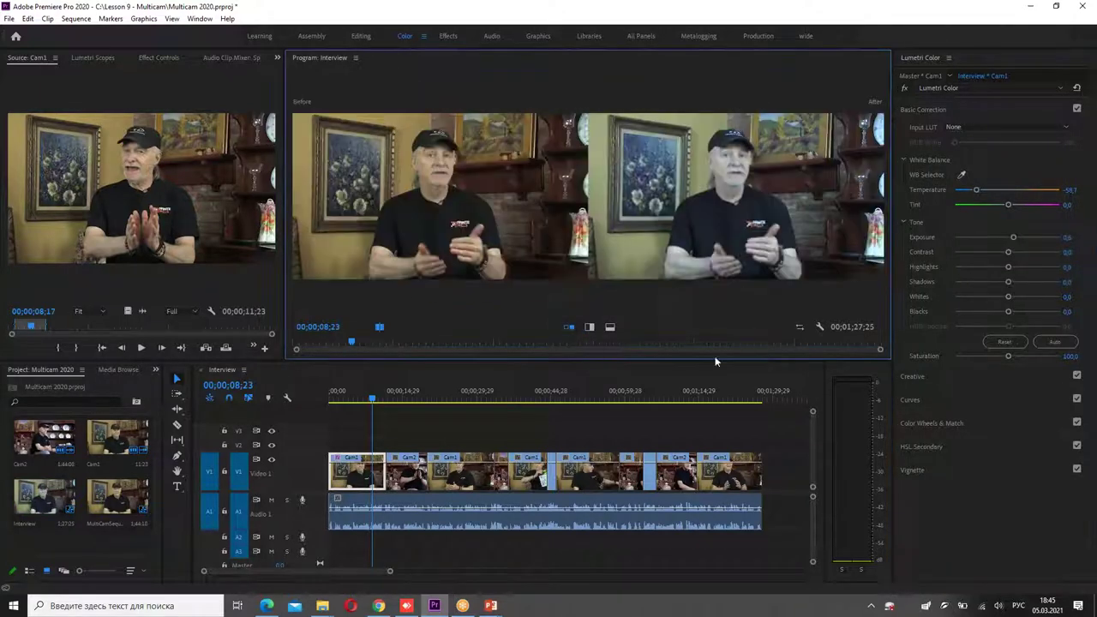
pyautogui.moveTo(1008, 252)
pyautogui.mouseDown()
pyautogui.moveTo(1033, 251)
pyautogui.moveTo(1009, 238)
pyautogui.moveTo(1012, 267)
pyautogui.moveTo(1029, 252)
pyautogui.mouseUp()
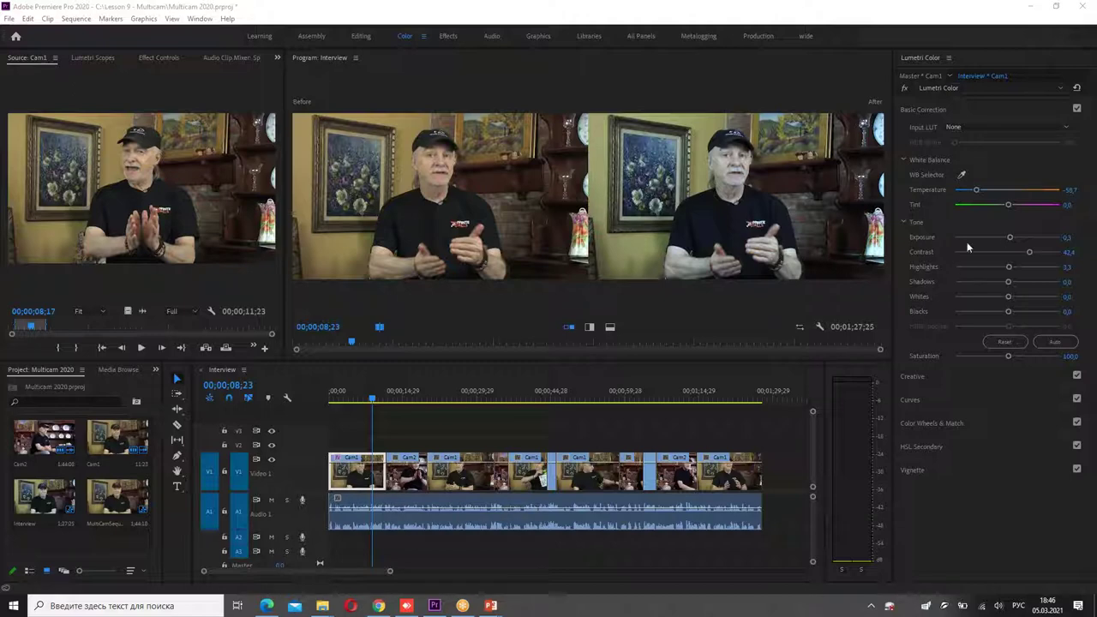
pyautogui.click(1006, 268)
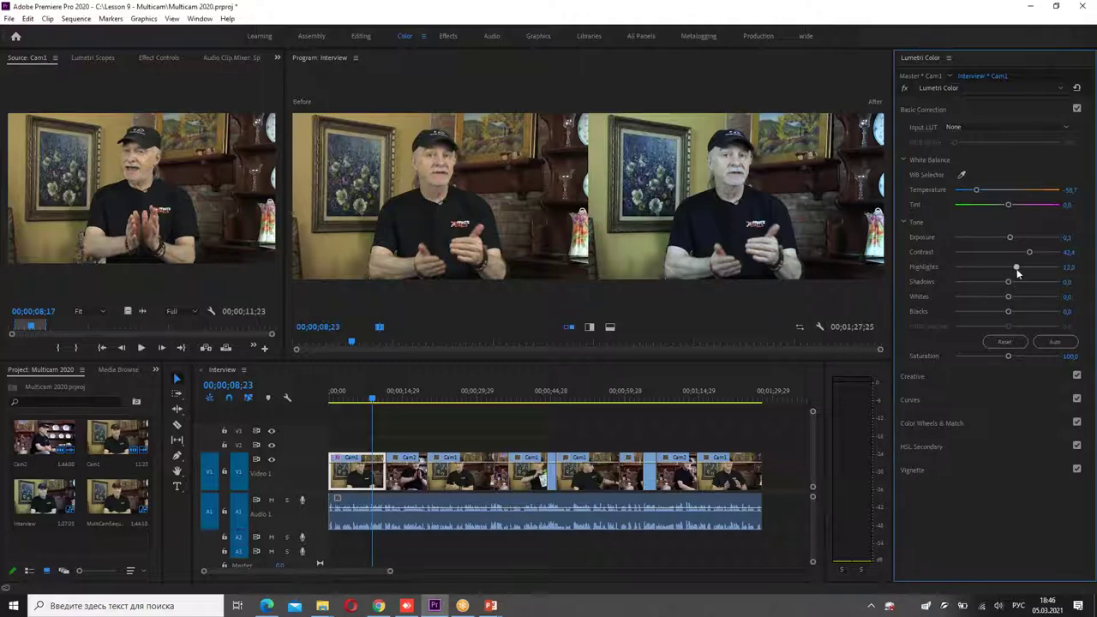
pyautogui.moveTo(1007, 283)
pyautogui.mouseDown()
pyautogui.moveTo(997, 284)
pyautogui.moveTo(1017, 304)
pyautogui.moveTo(1000, 312)
pyautogui.mouseUp()
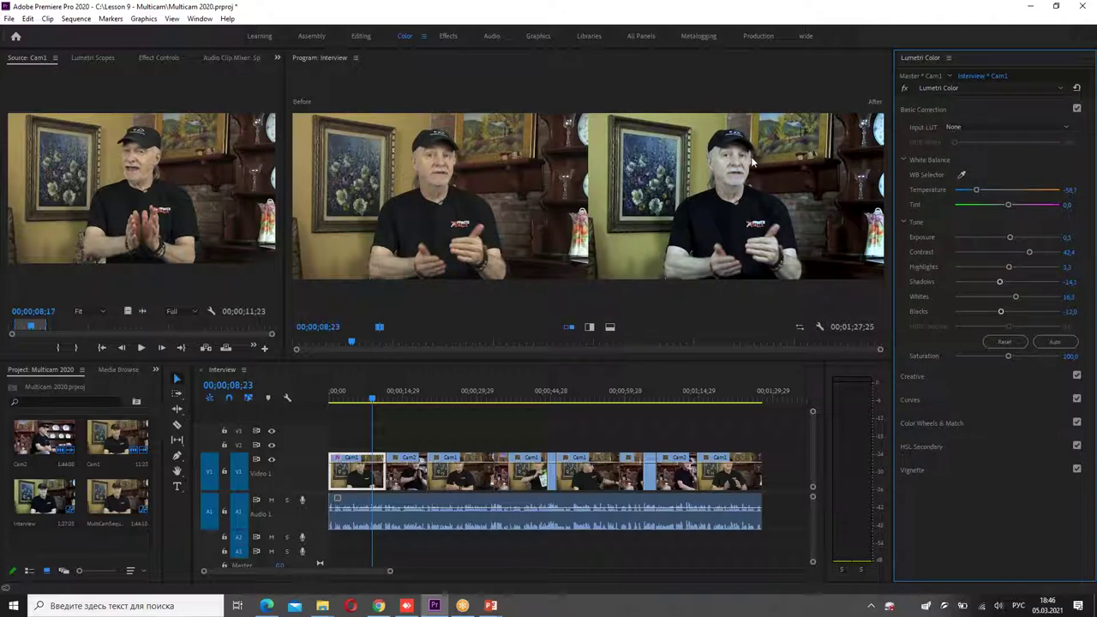
pyautogui.moveTo(977, 190); pyautogui.dragTo(980, 195)
pyautogui.moveTo(982, 191); pyautogui.dragTo(992, 203)
# Sample white balance from a neutral spot with the WB Selector, then set Temperature to -17.4.
pyautogui.click(962, 175)
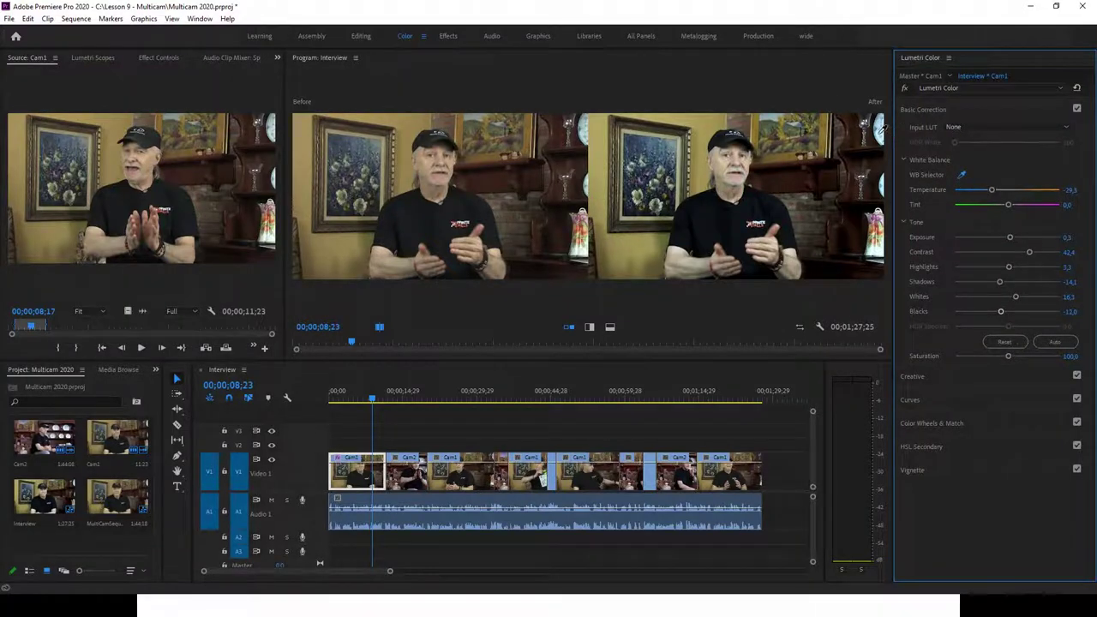
pyautogui.click(881, 128)
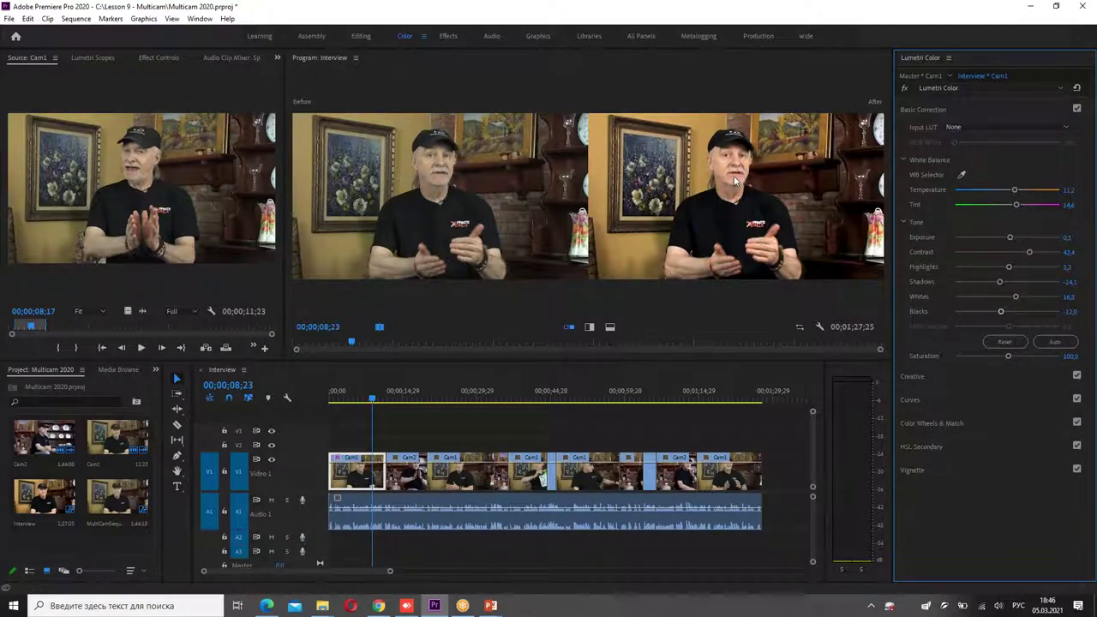
pyautogui.moveTo(1014, 190); pyautogui.dragTo(997, 189)
pyautogui.click(930, 114)
pyautogui.click(935, 116)
pyautogui.click(914, 112)
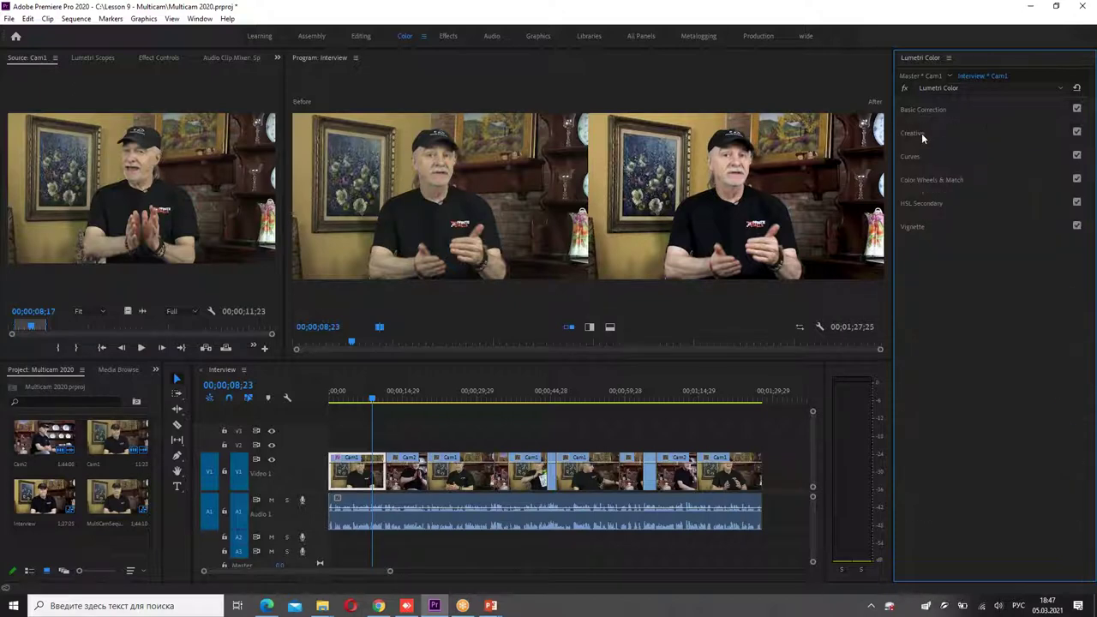
# In Creative, raise Sharpen to 23.7 and reset Vibrance and Saturation to neutral.
pyautogui.click(917, 132)
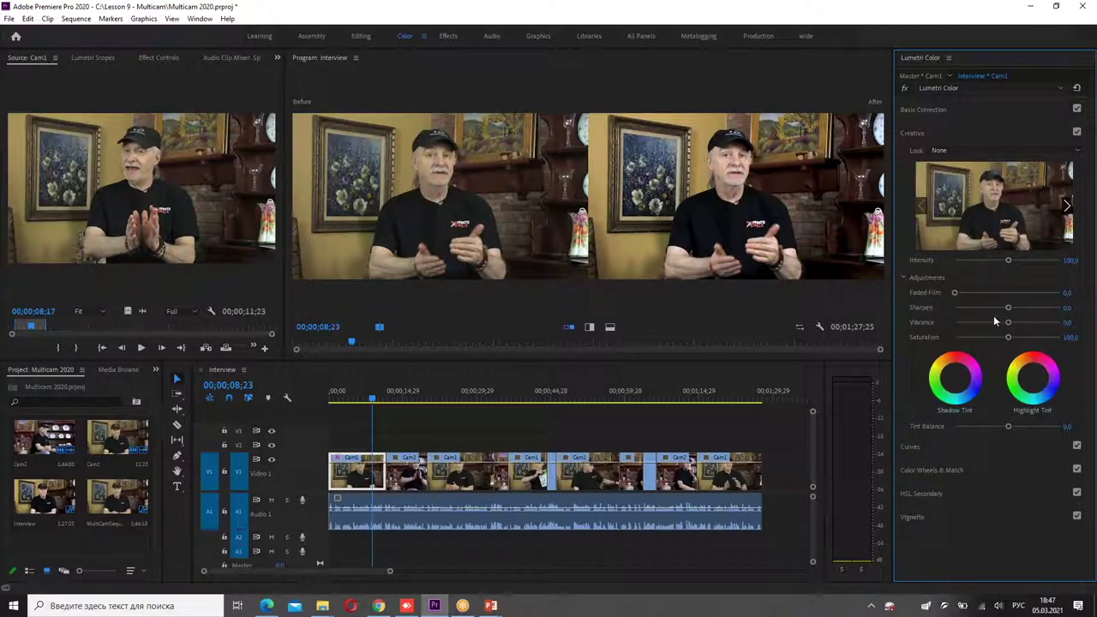
pyautogui.moveTo(1009, 308); pyautogui.dragTo(1004, 313)
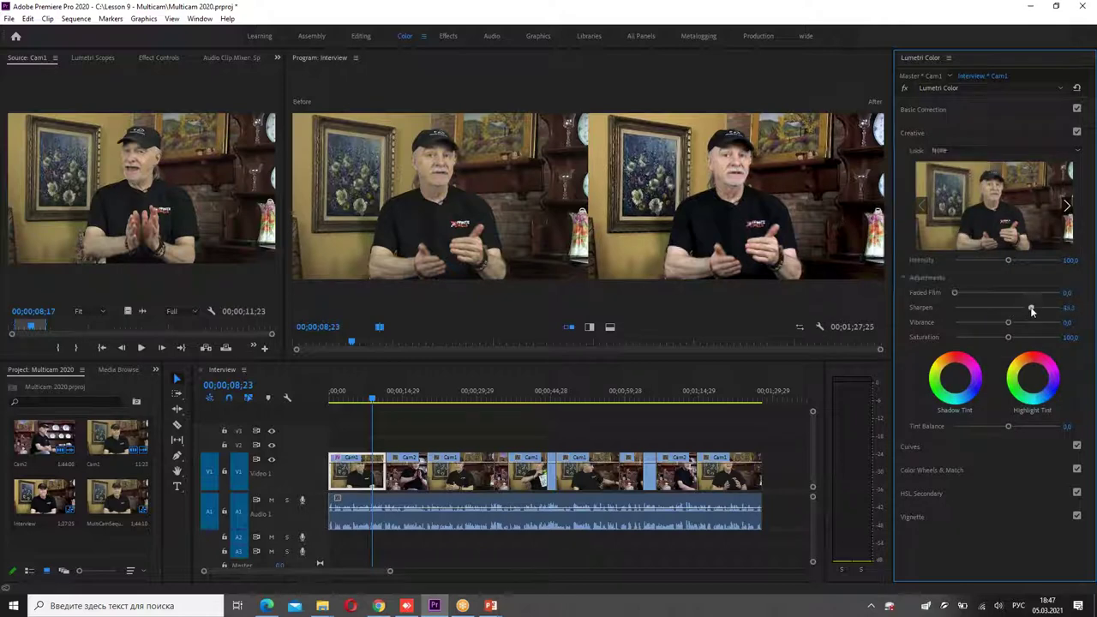
pyautogui.moveTo(1004, 313)
pyautogui.mouseDown()
pyautogui.moveTo(1018, 307)
pyautogui.moveTo(1013, 331)
pyautogui.moveTo(1004, 326)
pyautogui.moveTo(1019, 340)
pyautogui.moveTo(1005, 339)
pyautogui.mouseUp()
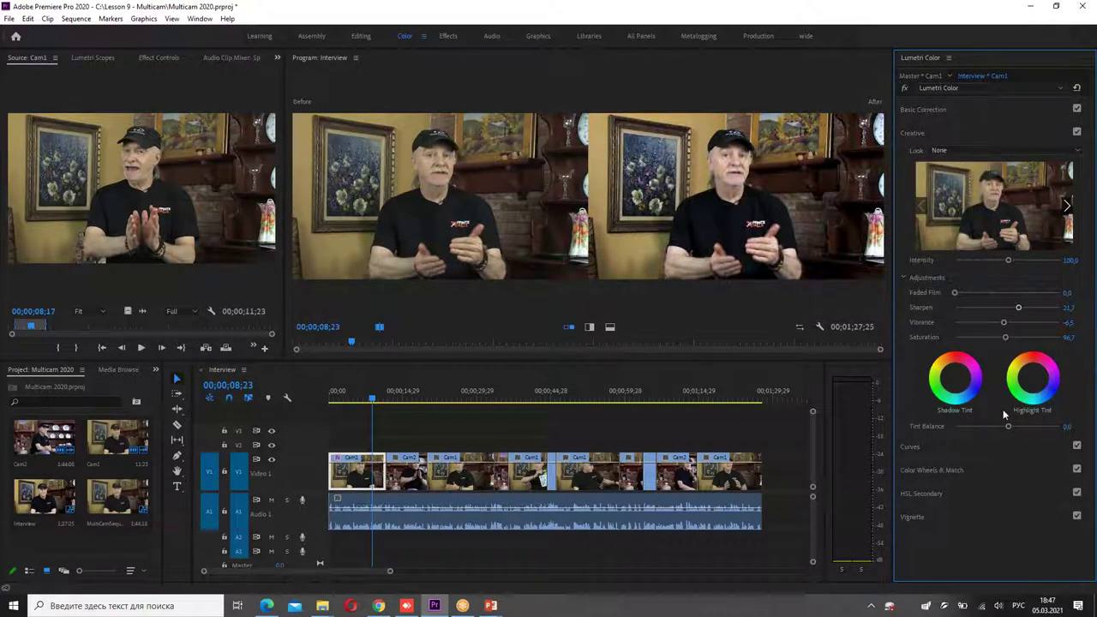
pyautogui.doubleClick(1005, 323)
pyautogui.doubleClick(1007, 338)
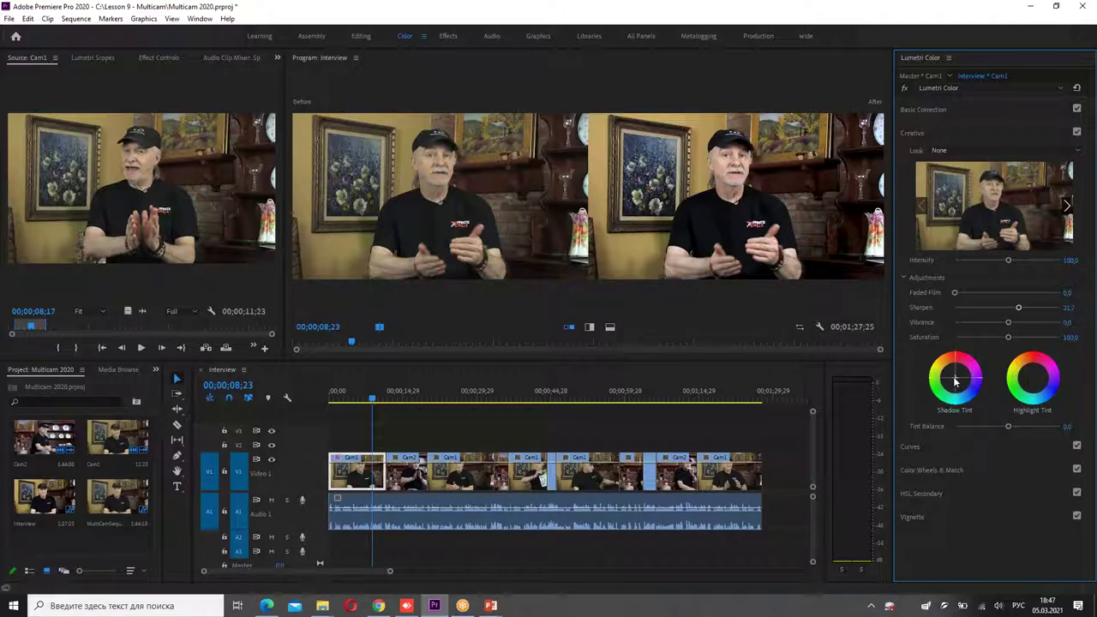
# Try tinting the shadows and highlights, then reset both tint wheels to neutral.
pyautogui.moveTo(956, 381); pyautogui.dragTo(956, 379)
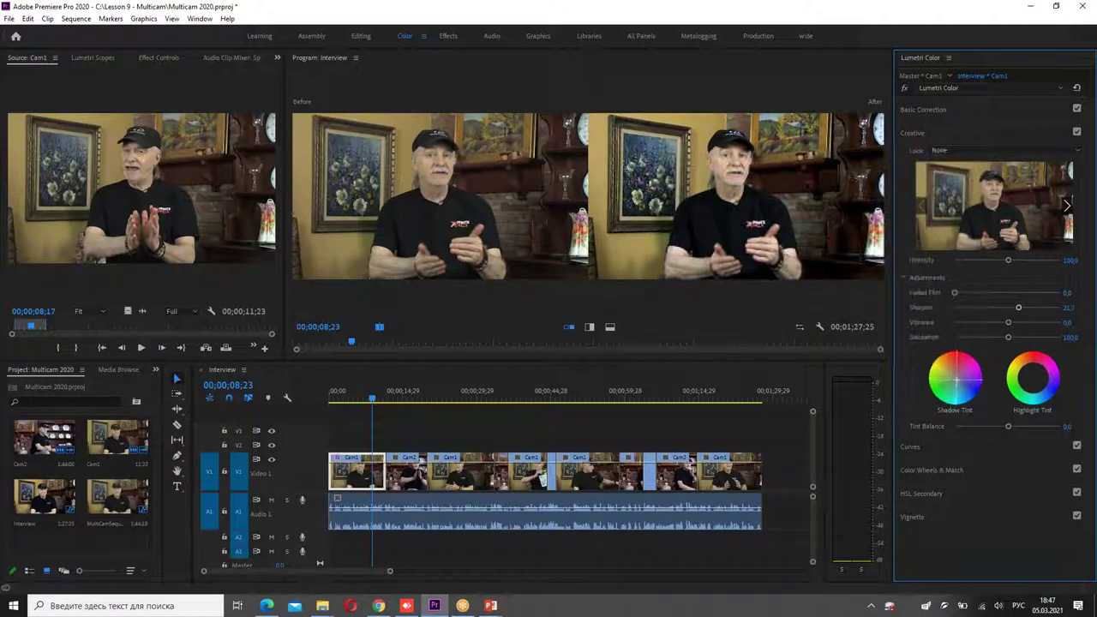
pyautogui.moveTo(956, 379); pyautogui.dragTo(961, 385)
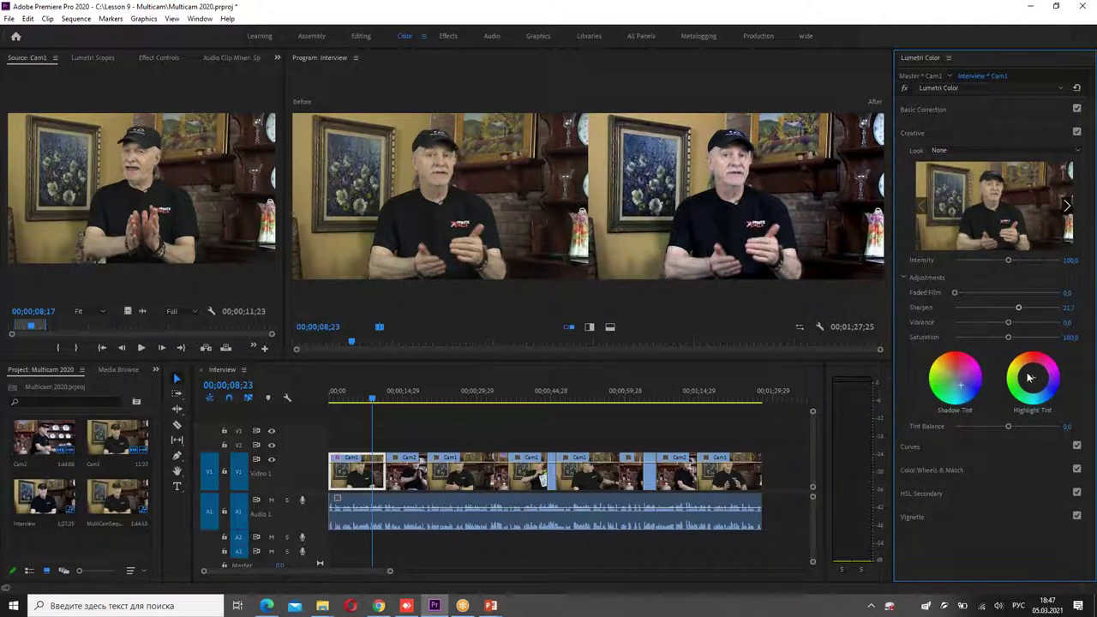
pyautogui.moveTo(1032, 377); pyautogui.dragTo(1030, 375)
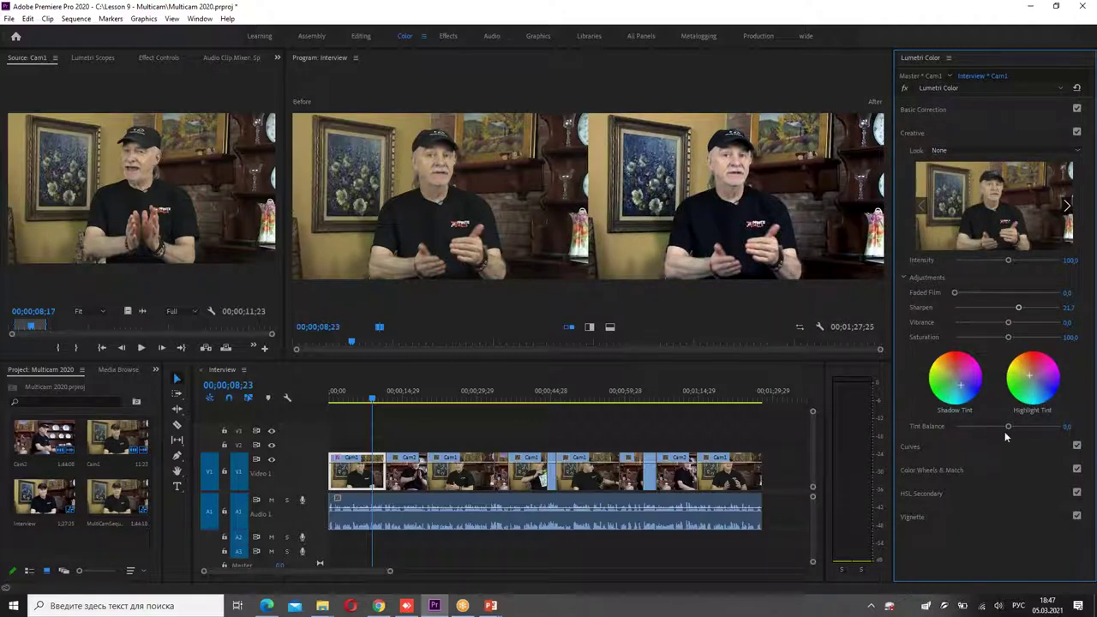
pyautogui.doubleClick(960, 384)
pyautogui.doubleClick(1031, 376)
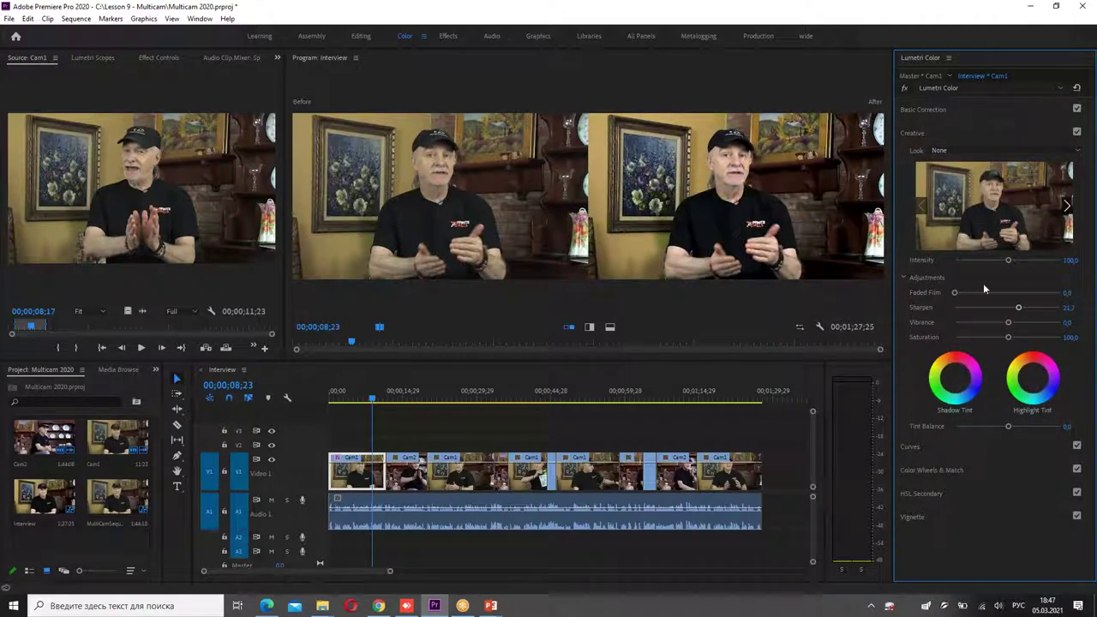
# Open RGB Curves, add a lower point and raise an upper point to brighten highlights.
pyautogui.click(917, 133)
pyautogui.click(910, 157)
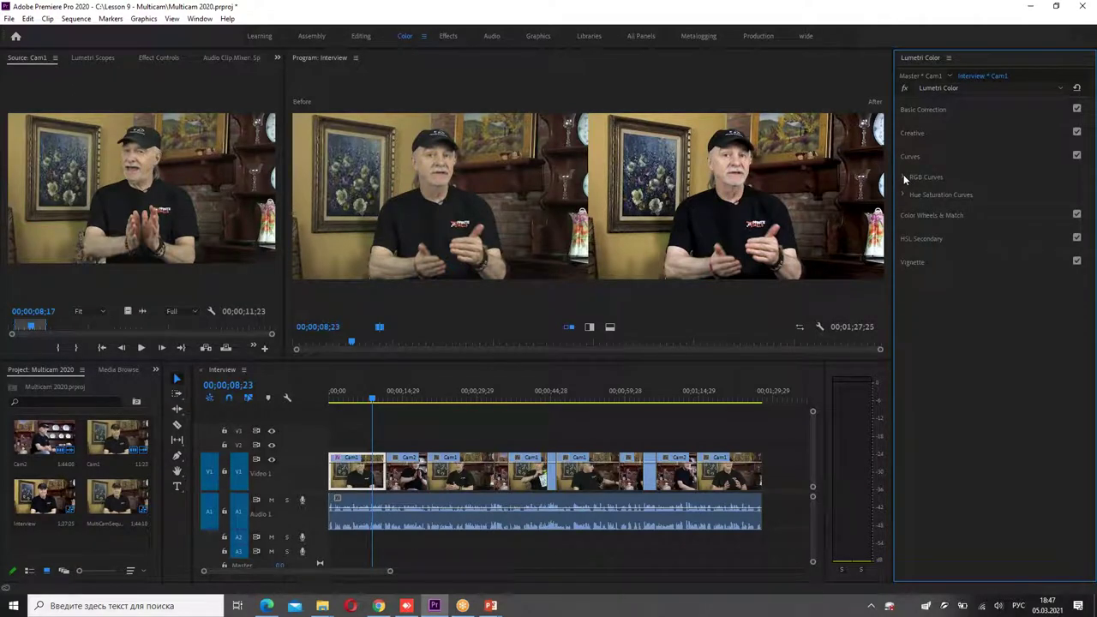
pyautogui.click(903, 176)
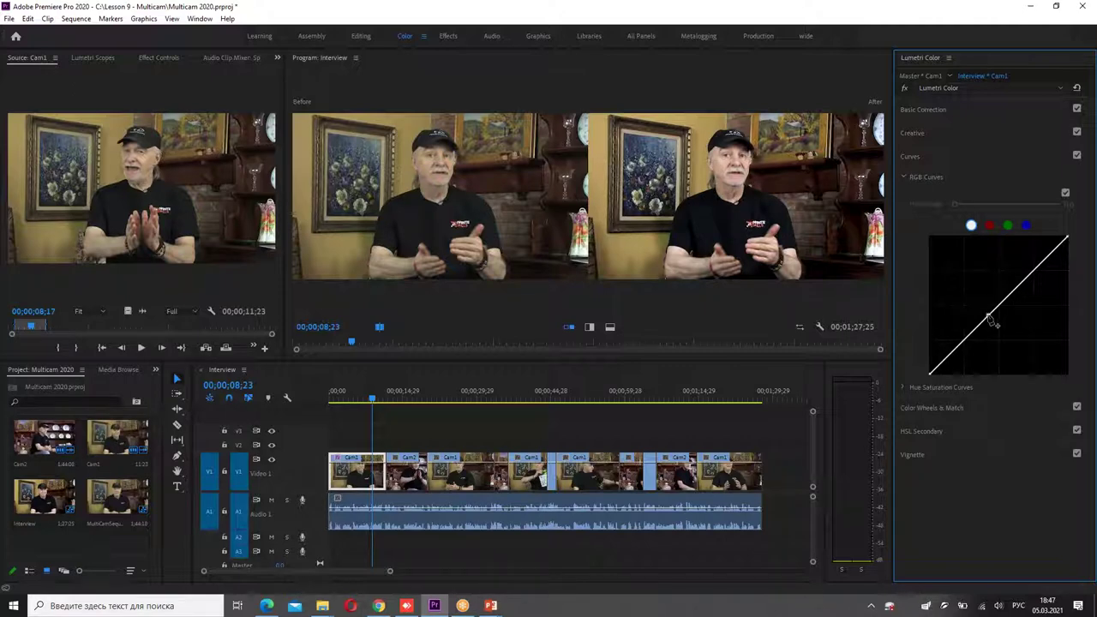
pyautogui.moveTo(990, 317); pyautogui.dragTo(975, 325)
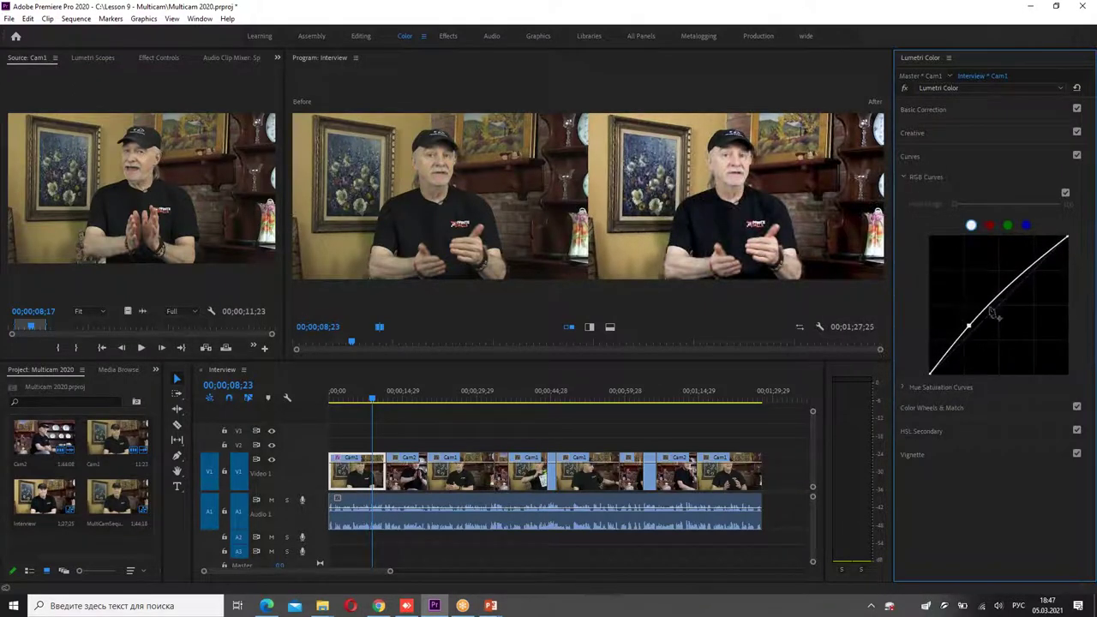
pyautogui.click(1008, 289)
pyautogui.moveTo(1010, 291); pyautogui.dragTo(1032, 274)
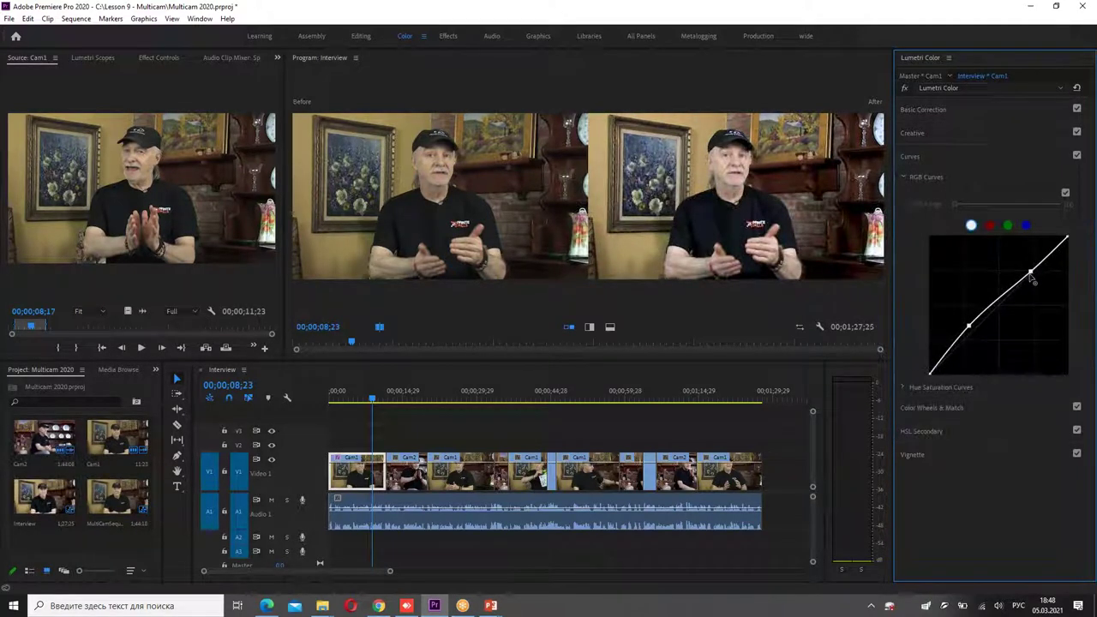
# Add a middle point, lower and fine-tune the bottom points, then hide the RGB curve.
pyautogui.click(992, 306)
pyautogui.moveTo(968, 326); pyautogui.dragTo(960, 349)
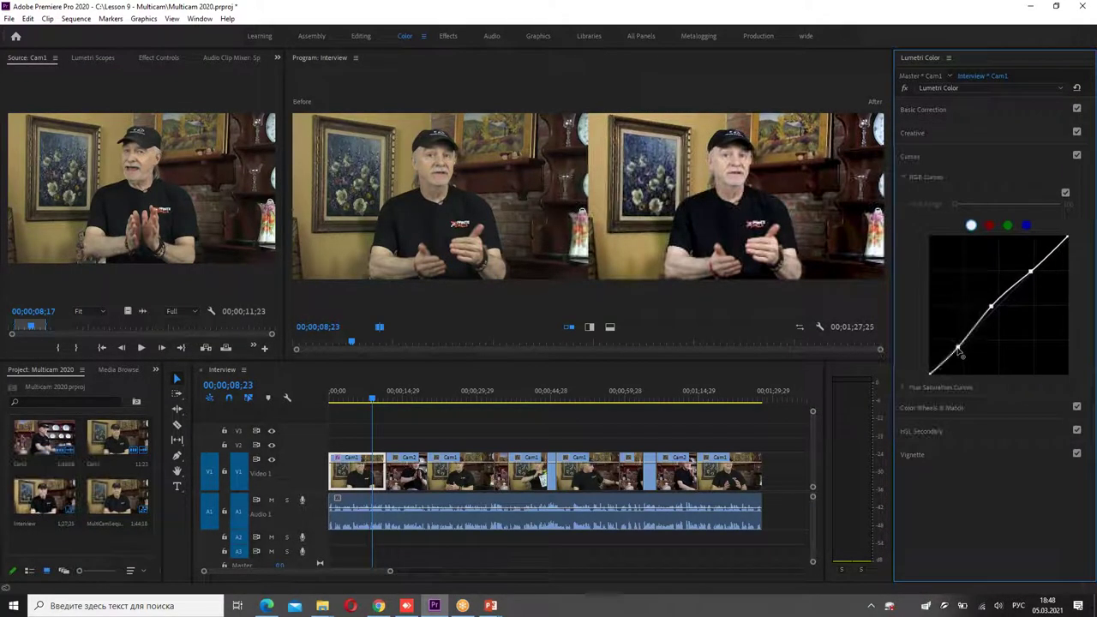
pyautogui.moveTo(959, 352); pyautogui.dragTo(960, 343)
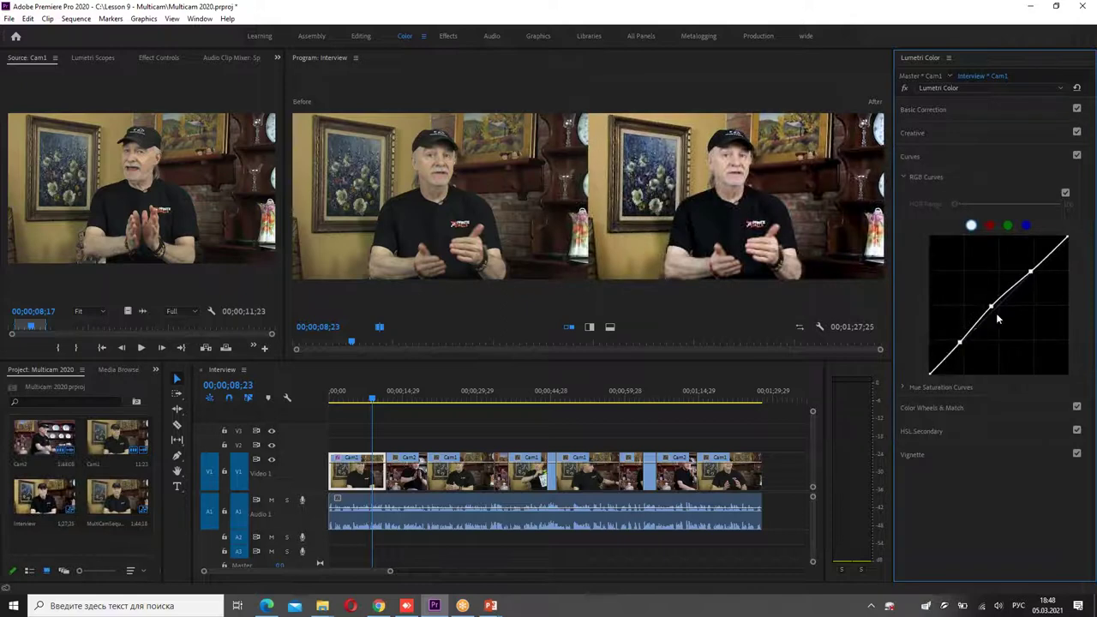
pyautogui.moveTo(991, 306); pyautogui.dragTo(964, 347)
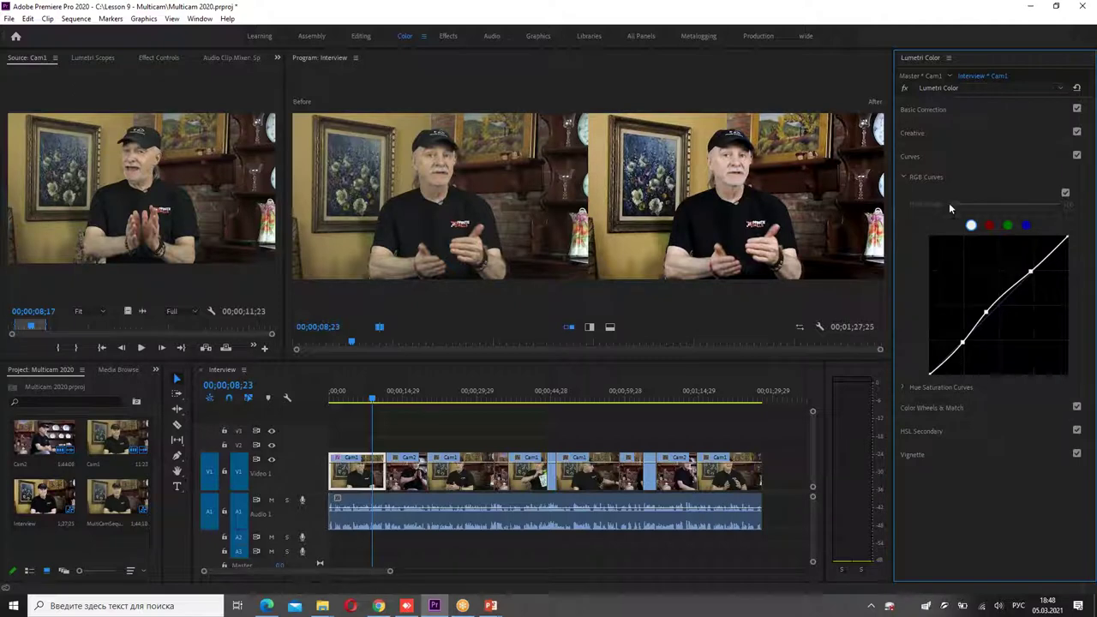
pyautogui.click(903, 175)
# Sample the skin tone on the Hue vs Sat curve and pull the orange saturation down.
pyautogui.click(902, 195)
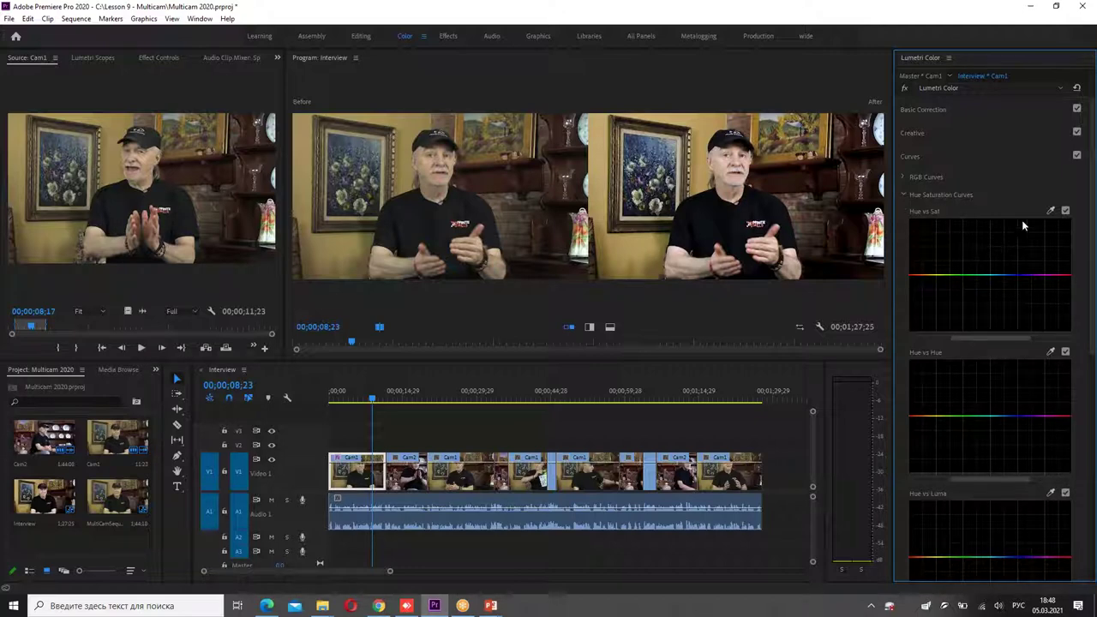
pyautogui.click(1051, 211)
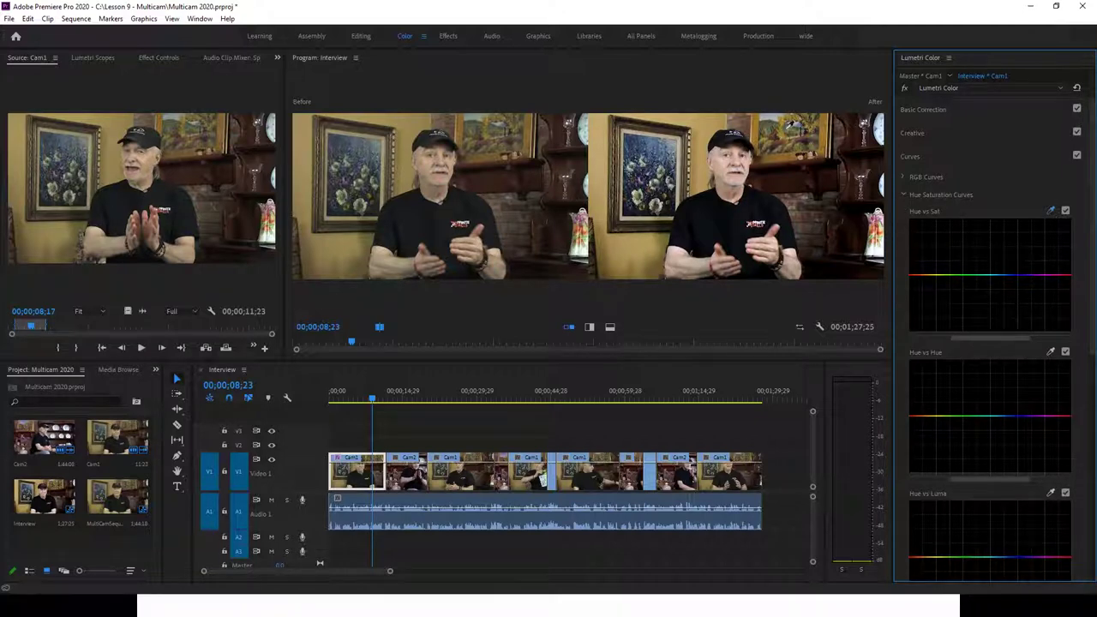
pyautogui.click(718, 139)
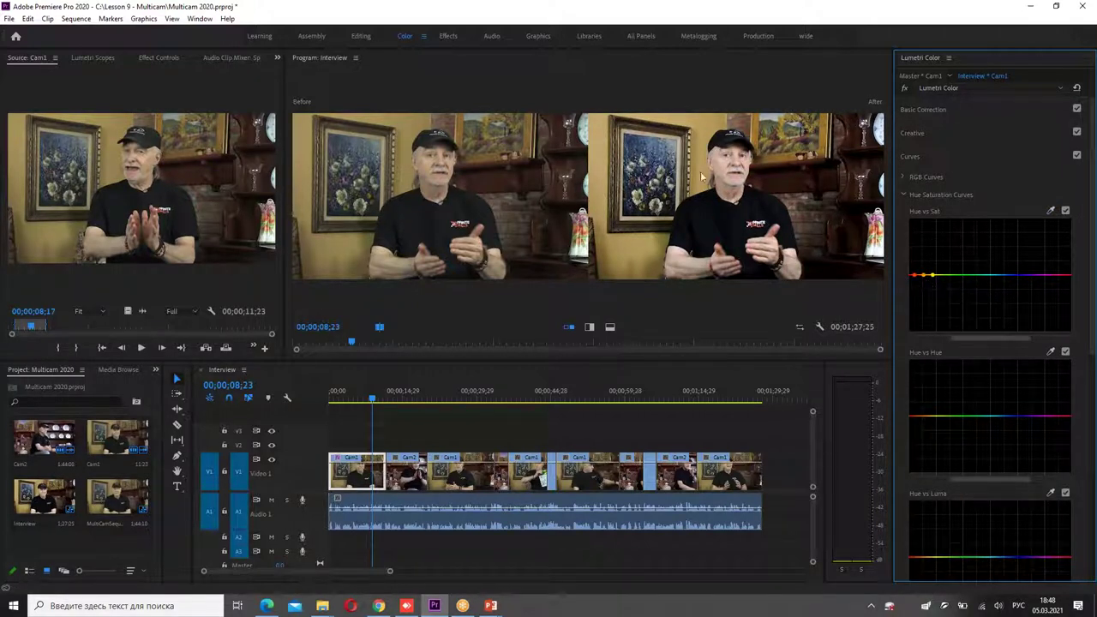
pyautogui.moveTo(925, 278); pyautogui.dragTo(930, 316)
pyautogui.moveTo(929, 318); pyautogui.dragTo(928, 318)
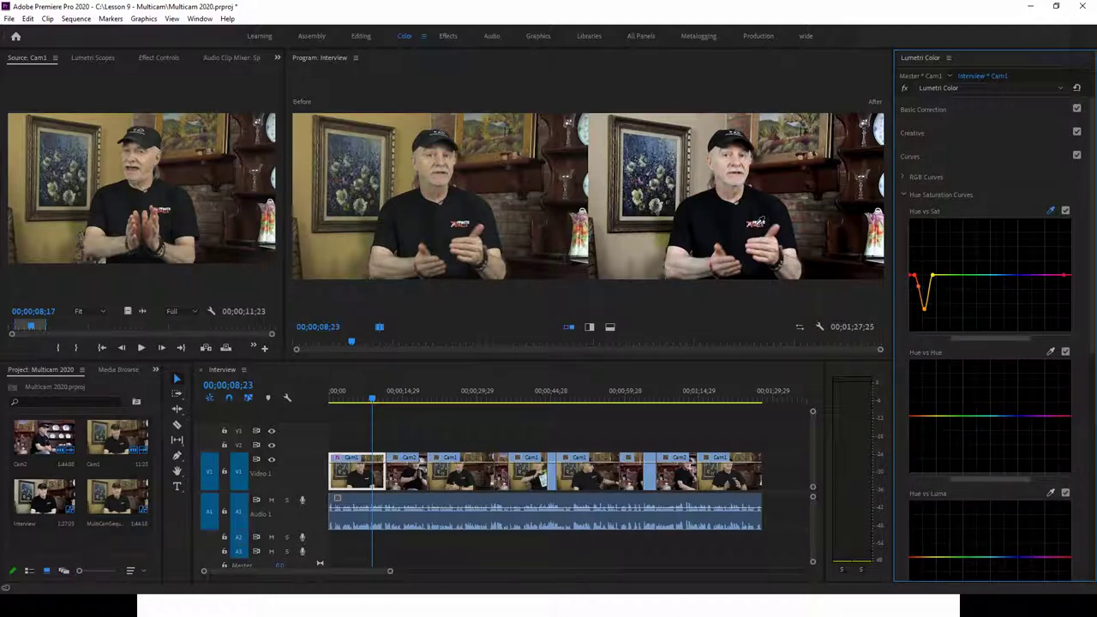
pyautogui.moveTo(913, 278); pyautogui.dragTo(920, 254)
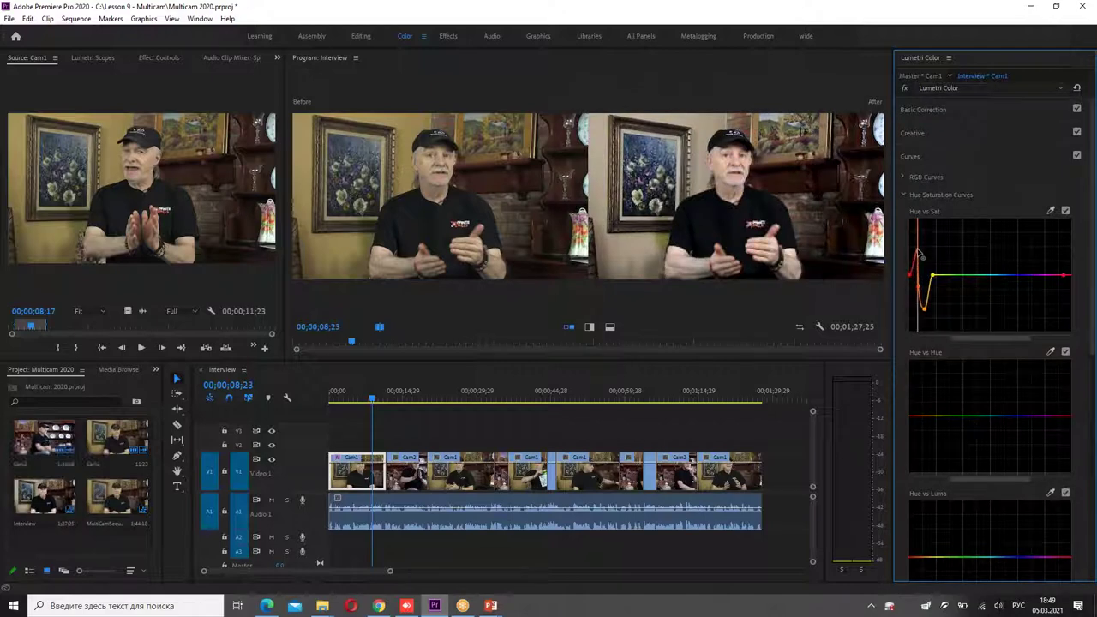
pyautogui.moveTo(919, 255); pyautogui.dragTo(914, 276)
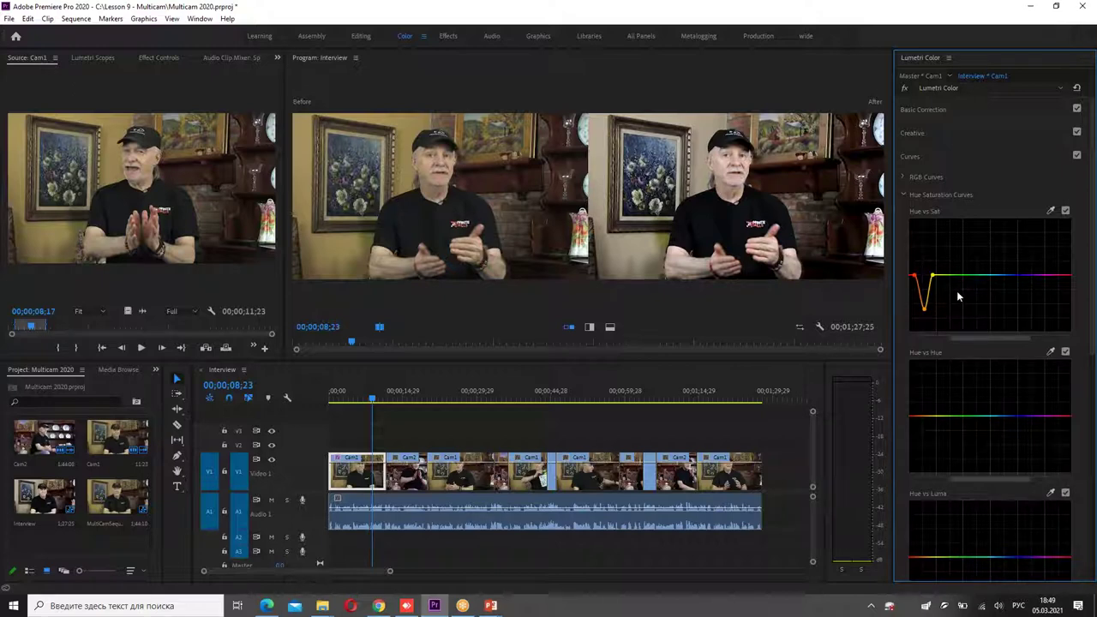
# Sample another colour and reshape the Hue vs Sat dip, centring it on the orange hues.
pyautogui.click(1051, 211)
pyautogui.moveTo(938, 276); pyautogui.dragTo(936, 269)
pyautogui.moveTo(933, 275); pyautogui.dragTo(949, 282)
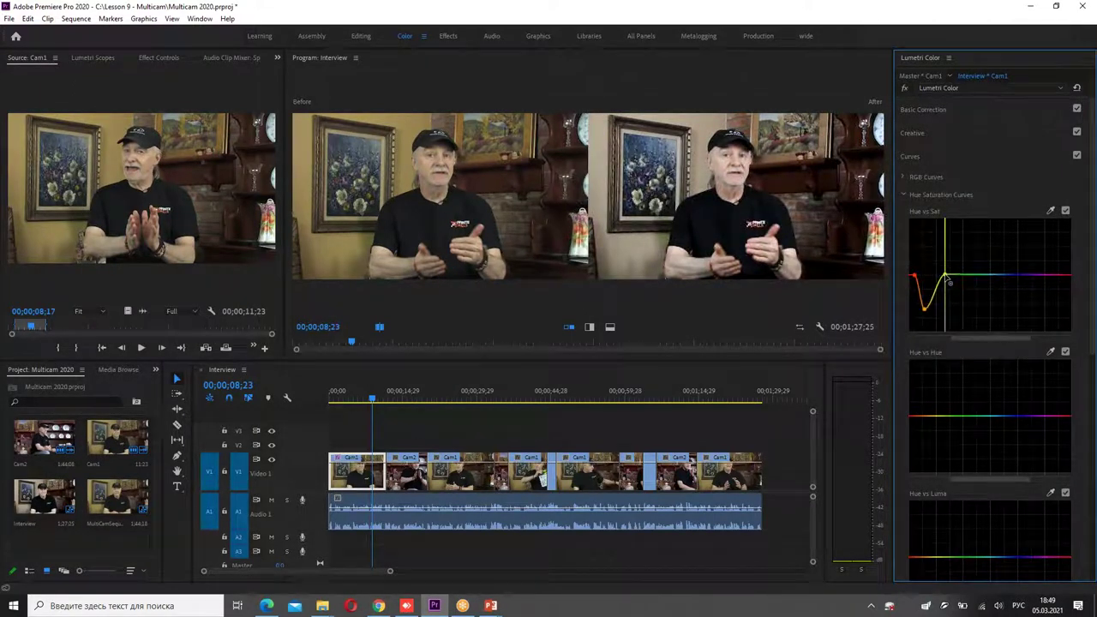
pyautogui.moveTo(946, 281); pyautogui.dragTo(923, 306)
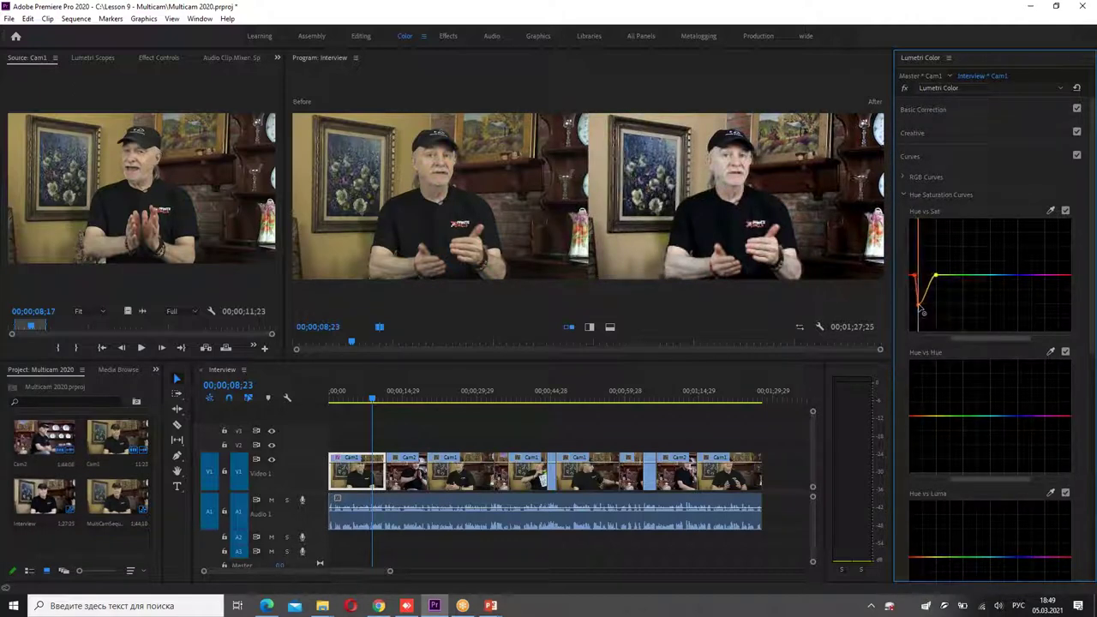
pyautogui.moveTo(926, 312); pyautogui.dragTo(921, 303)
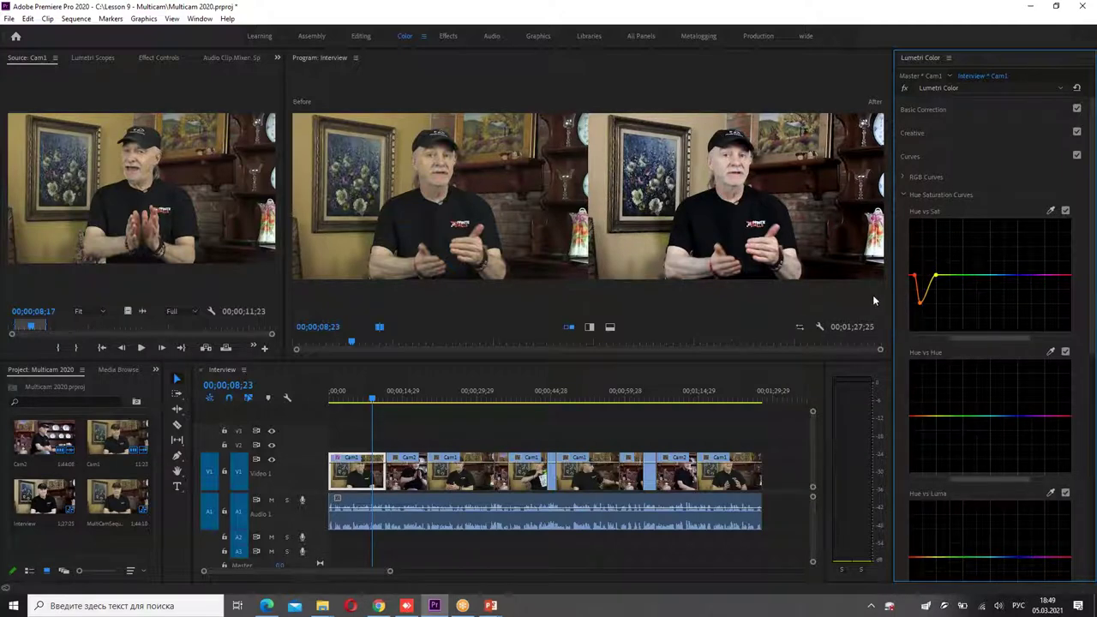
# Sample a blue area and raise a widened Hue vs Luma peak through the cyan-blue hues.
pyautogui.scroll(-1, 986, 394)
pyautogui.scroll(-3, 1004, 396)
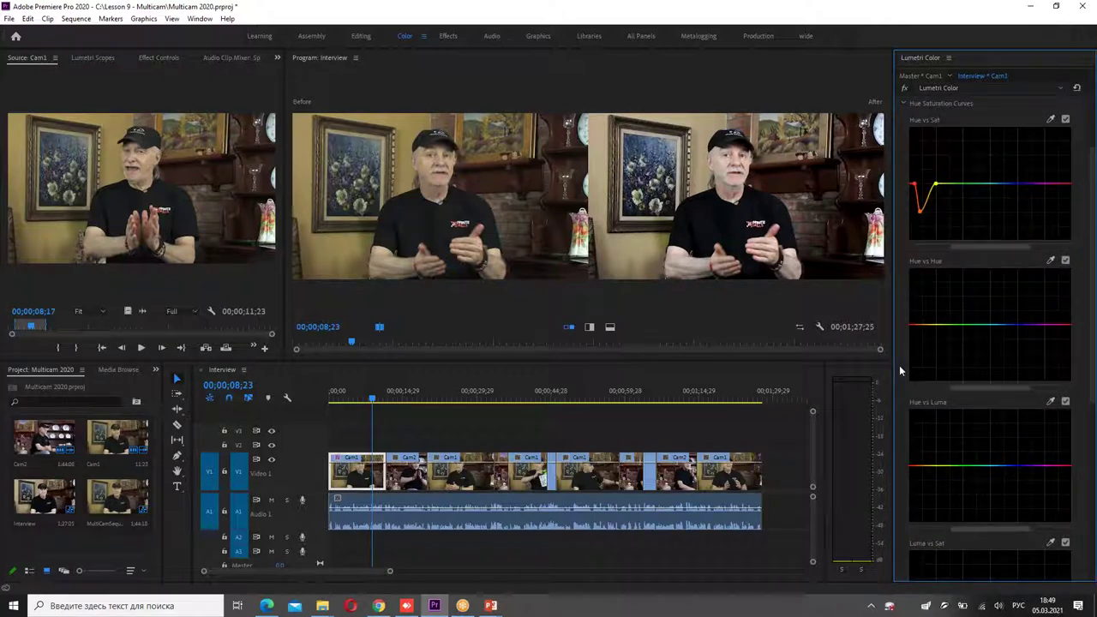
pyautogui.scroll(-1, 978, 398)
pyautogui.scroll(-2, 977, 403)
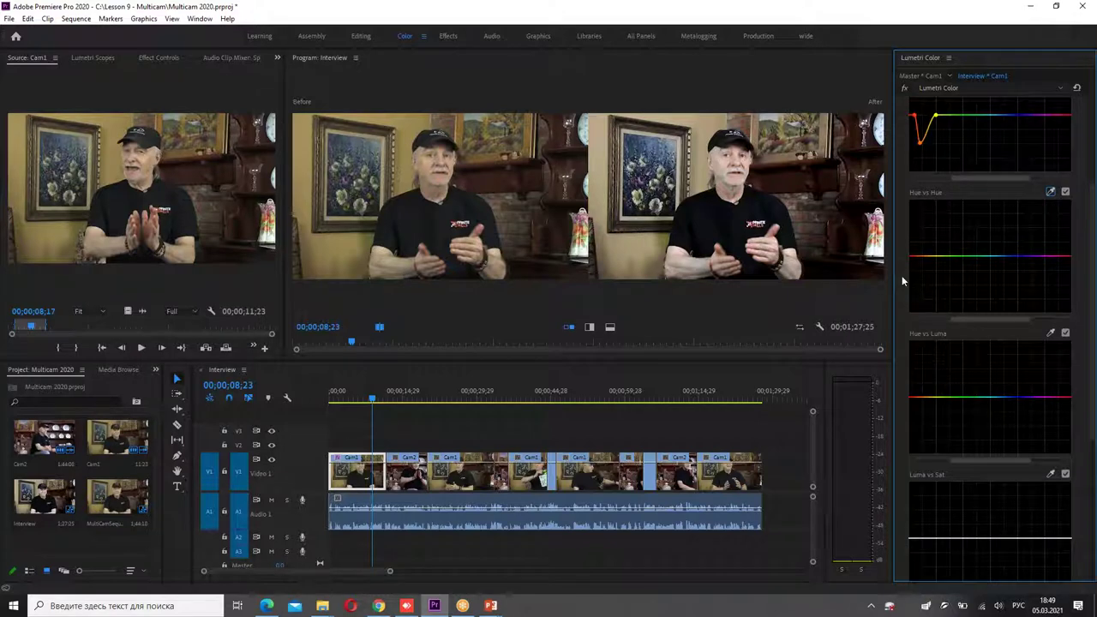
pyautogui.click(1052, 334)
pyautogui.click(648, 140)
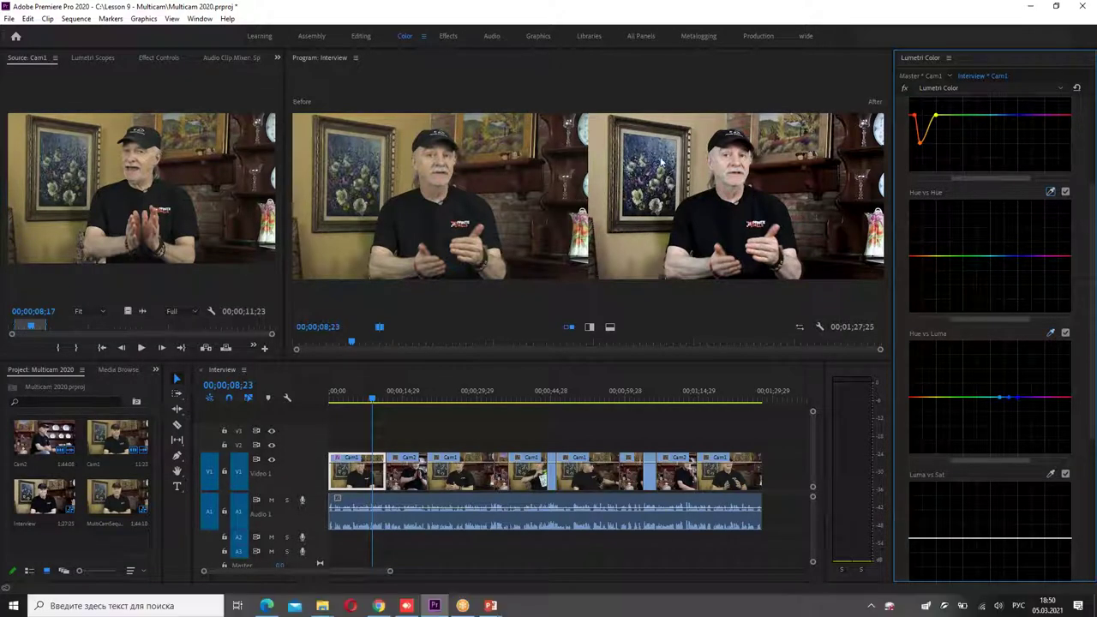
pyautogui.moveTo(1011, 400)
pyautogui.mouseDown()
pyautogui.moveTo(1014, 365)
pyautogui.moveTo(1015, 374)
pyautogui.mouseUp()
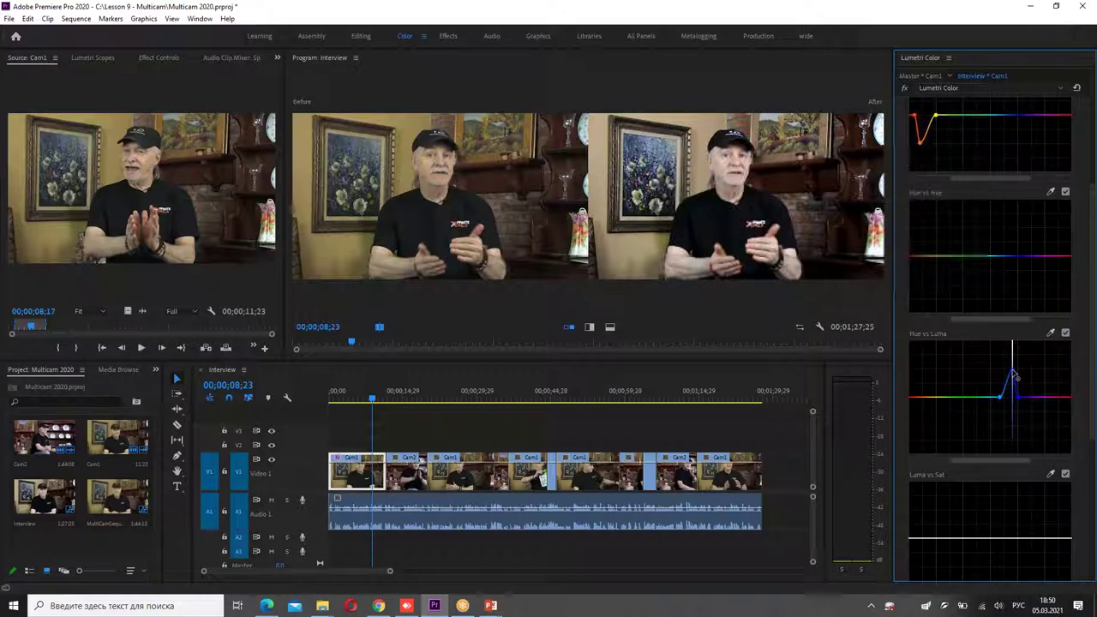
pyautogui.moveTo(1000, 398); pyautogui.dragTo(1035, 401)
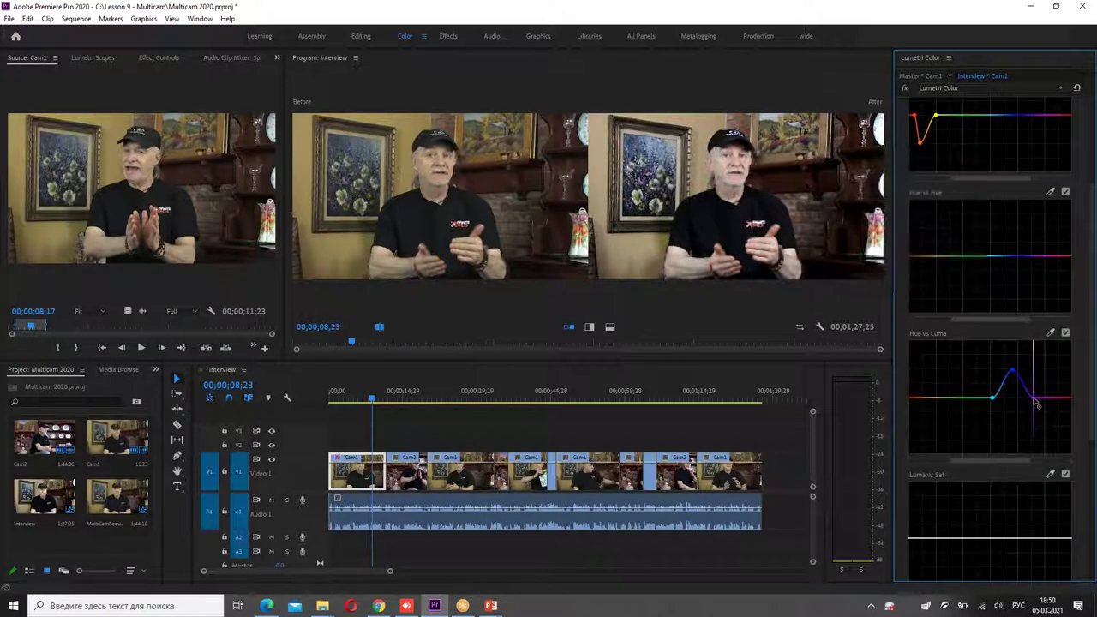
pyautogui.moveTo(1037, 404); pyautogui.dragTo(1033, 399)
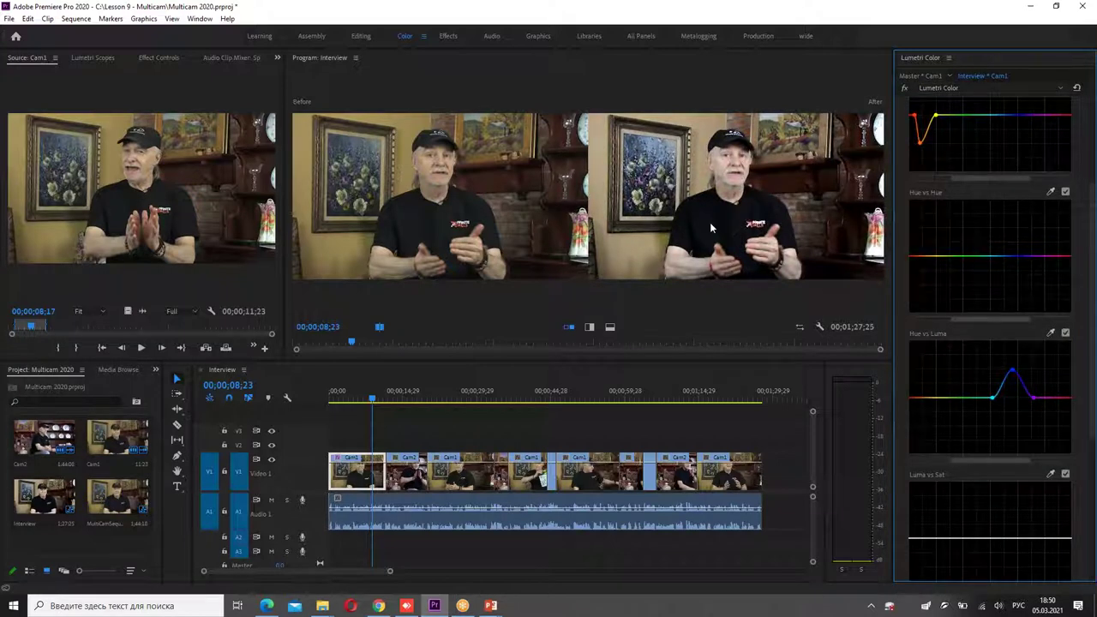
# Toggle the Hue vs Luma adjustment off and on to compare, leaving it enabled.
pyautogui.click(1065, 334)
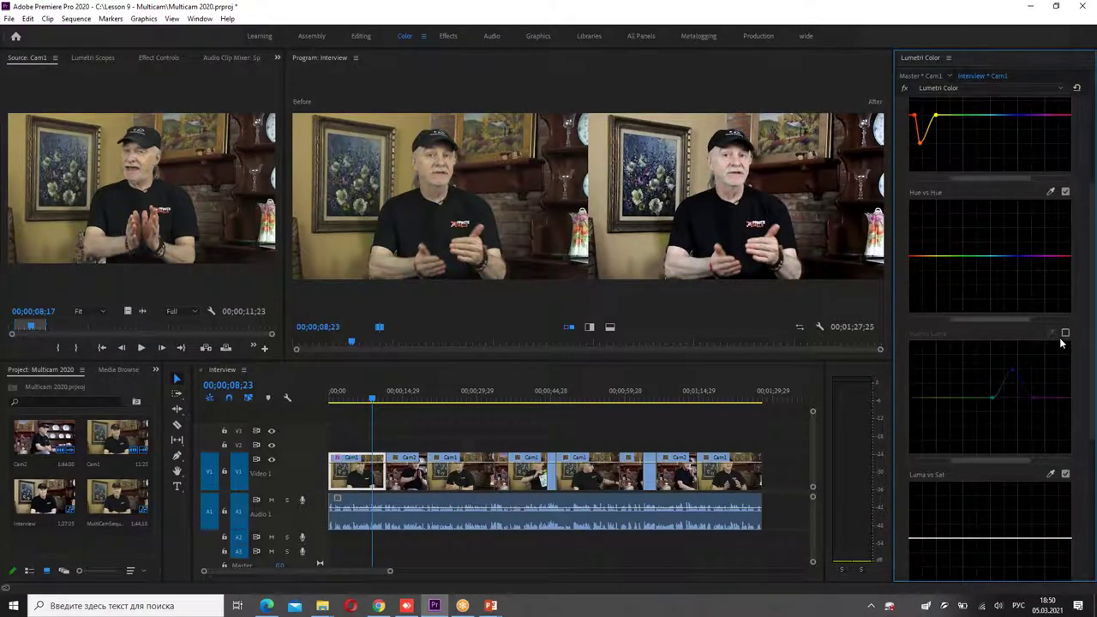
pyautogui.click(1066, 334)
pyautogui.click(1066, 334)
pyautogui.click(1066, 335)
pyautogui.click(1066, 335)
pyautogui.click(1065, 334)
pyautogui.click(1066, 334)
pyautogui.click(1065, 334)
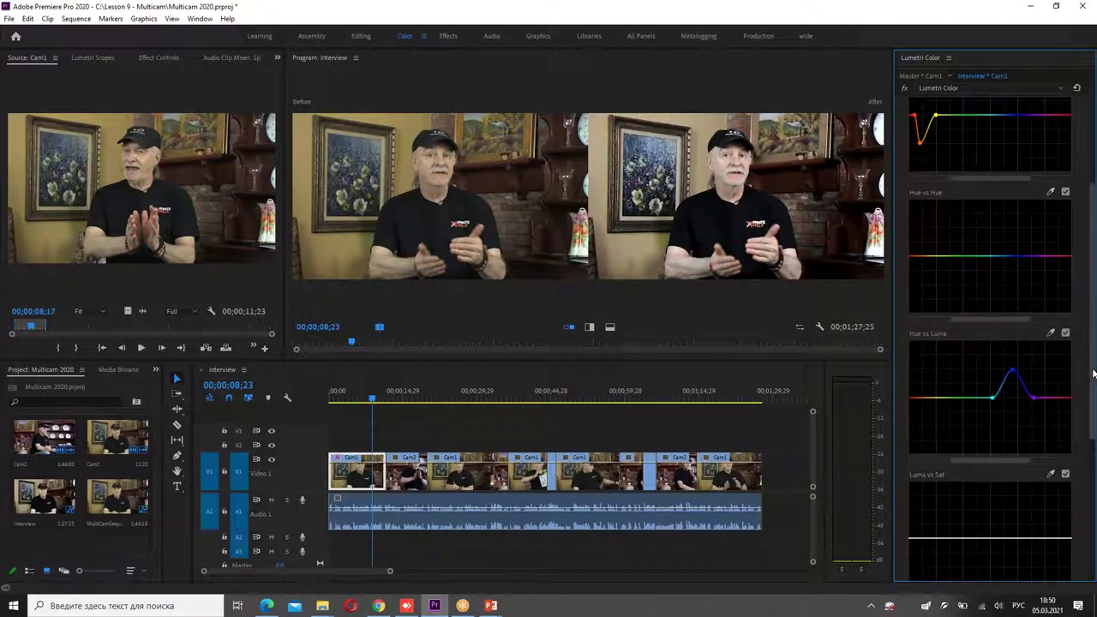
# Collapse the Curves section of Lumetri Color.
pyautogui.scroll(-5, 1071, 463)
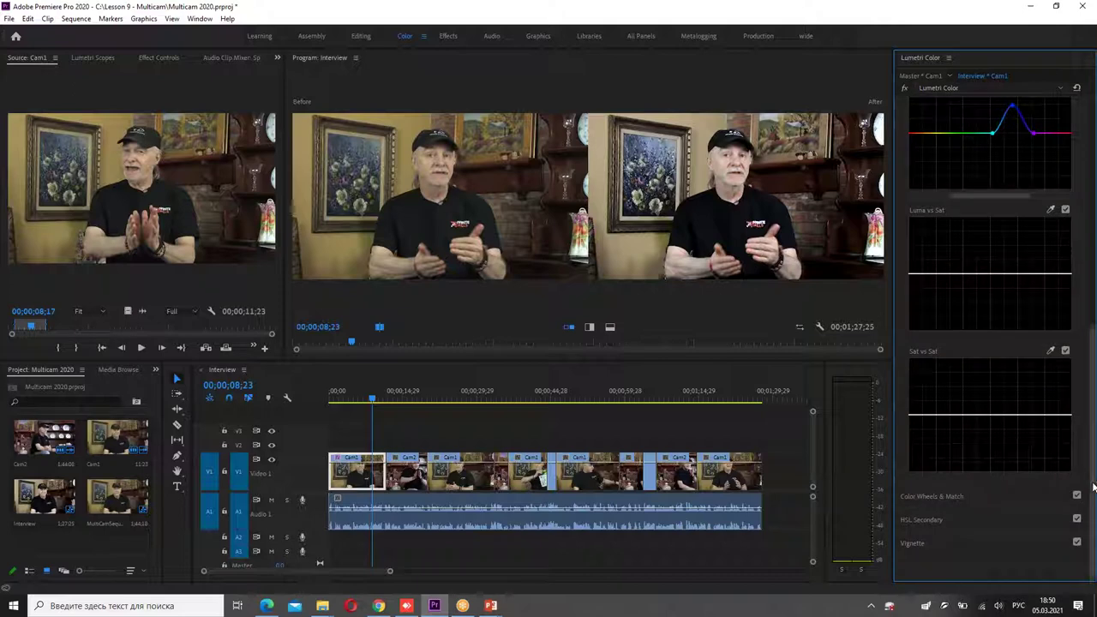
pyautogui.scroll(5, 986, 343)
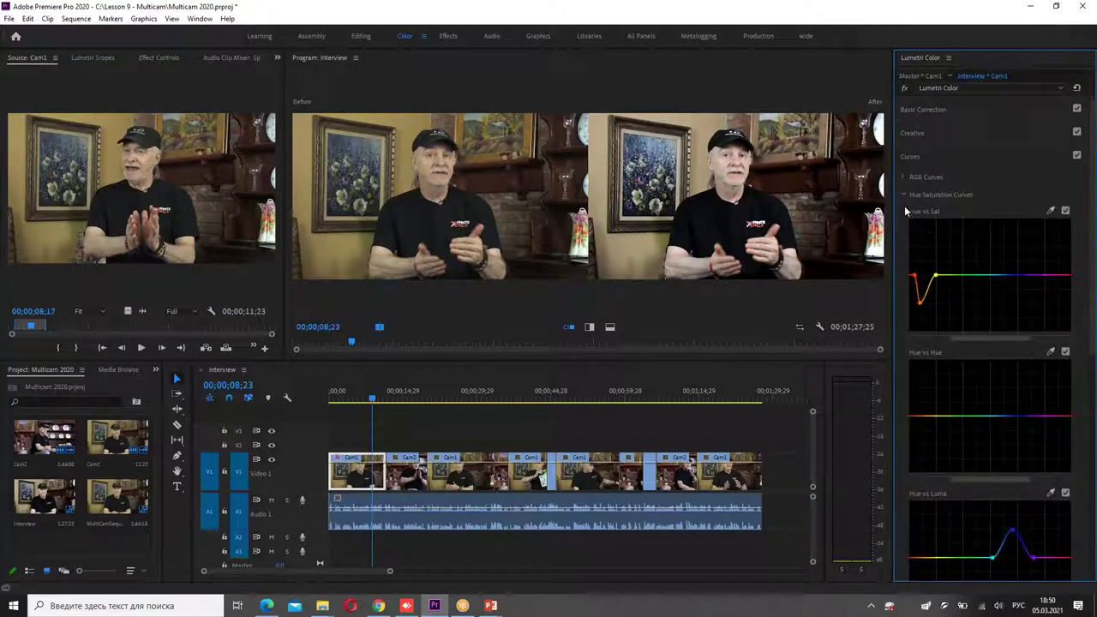
pyautogui.click(912, 156)
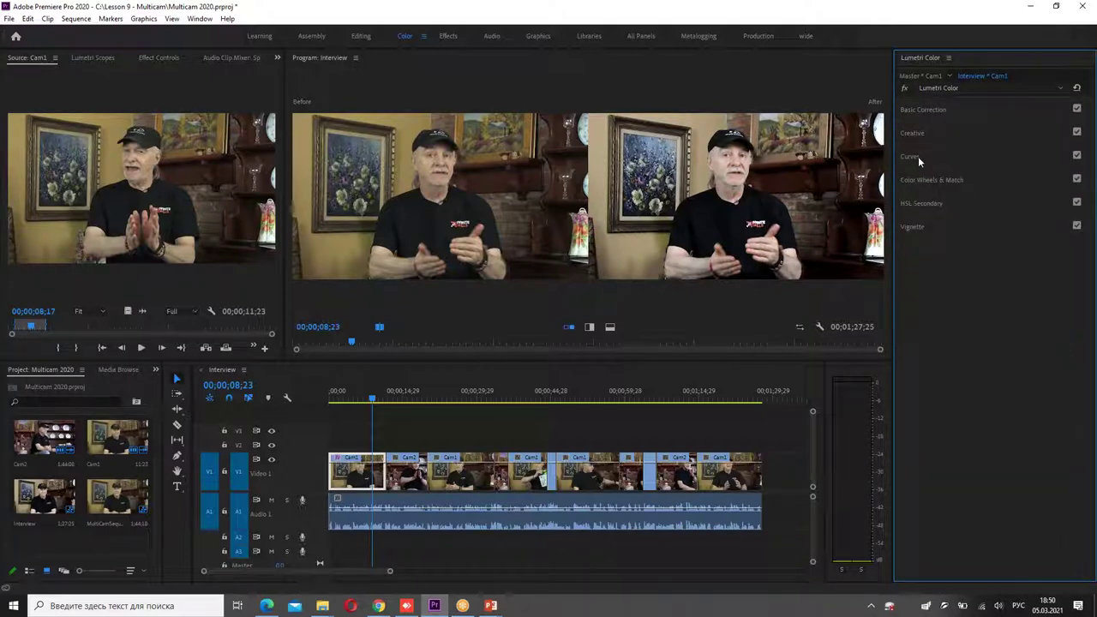
# Expand HSL Secondary and move the playhead onto the Cam2 clip at 00;00;15;11.
pyautogui.click(927, 180)
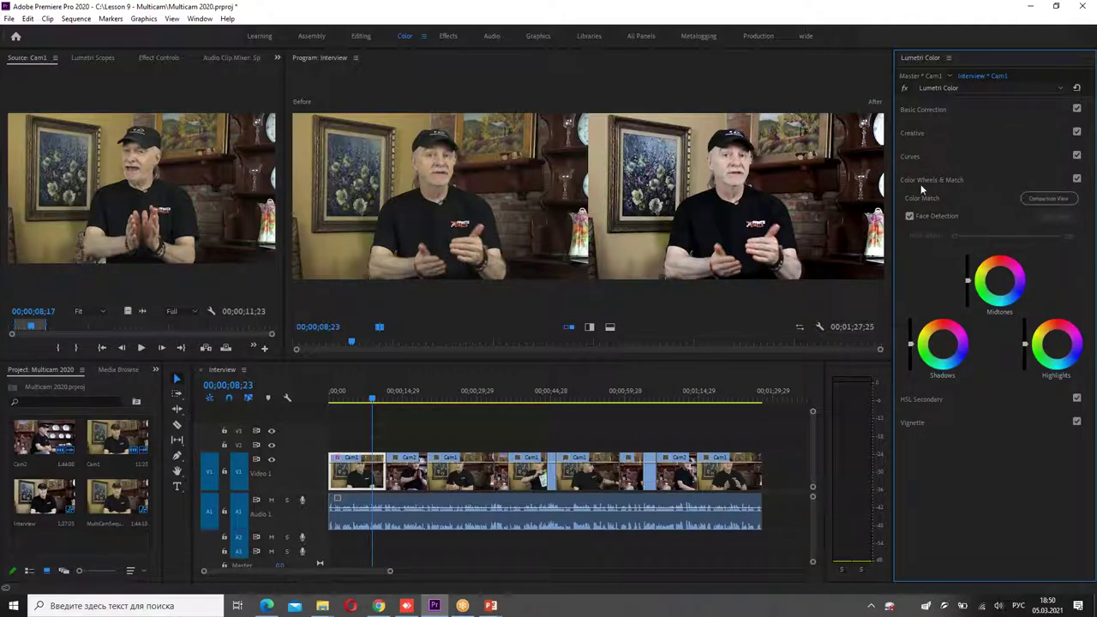
pyautogui.click(943, 181)
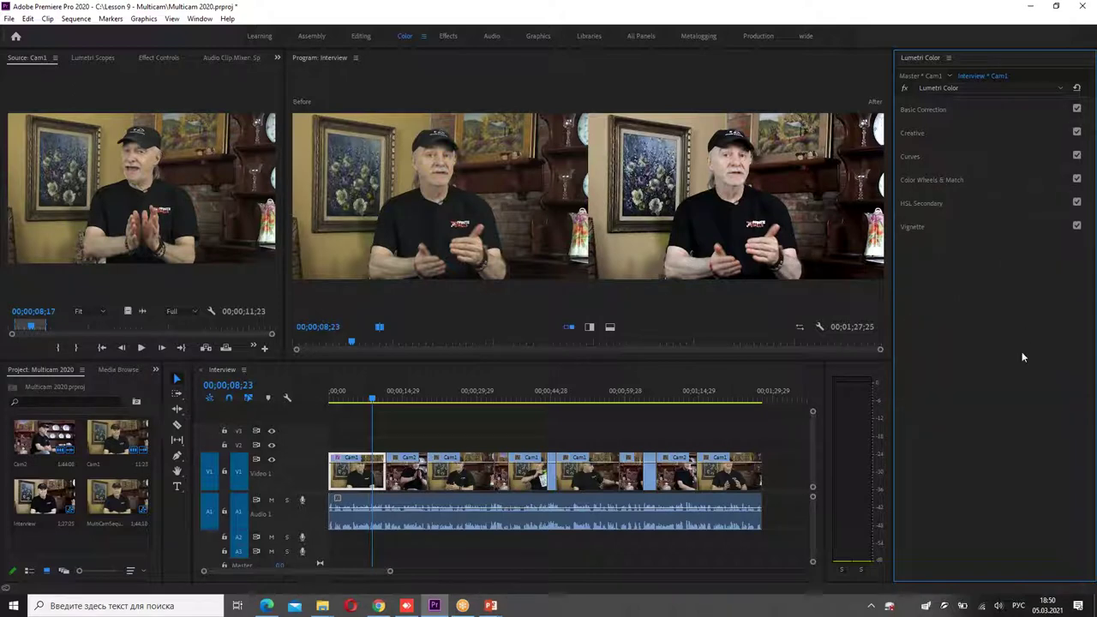
pyautogui.click(934, 202)
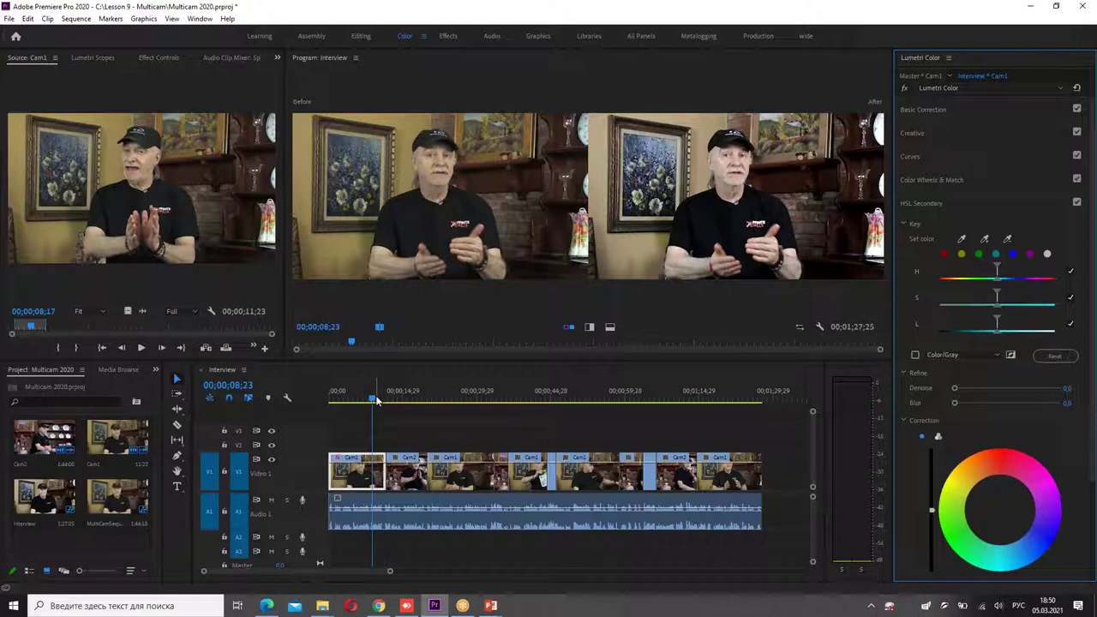
pyautogui.moveTo(377, 401); pyautogui.dragTo(404, 400)
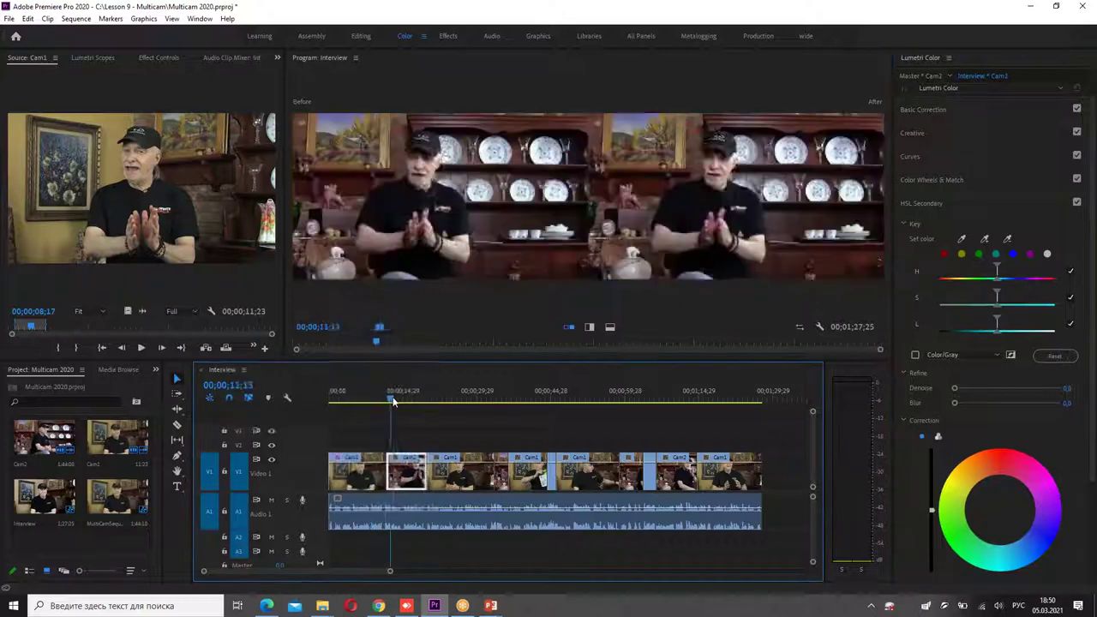
# Turn on Shot or Frame Comparison with a Cam1 reference frame beside the Cam2 clip.
pyautogui.click(379, 327)
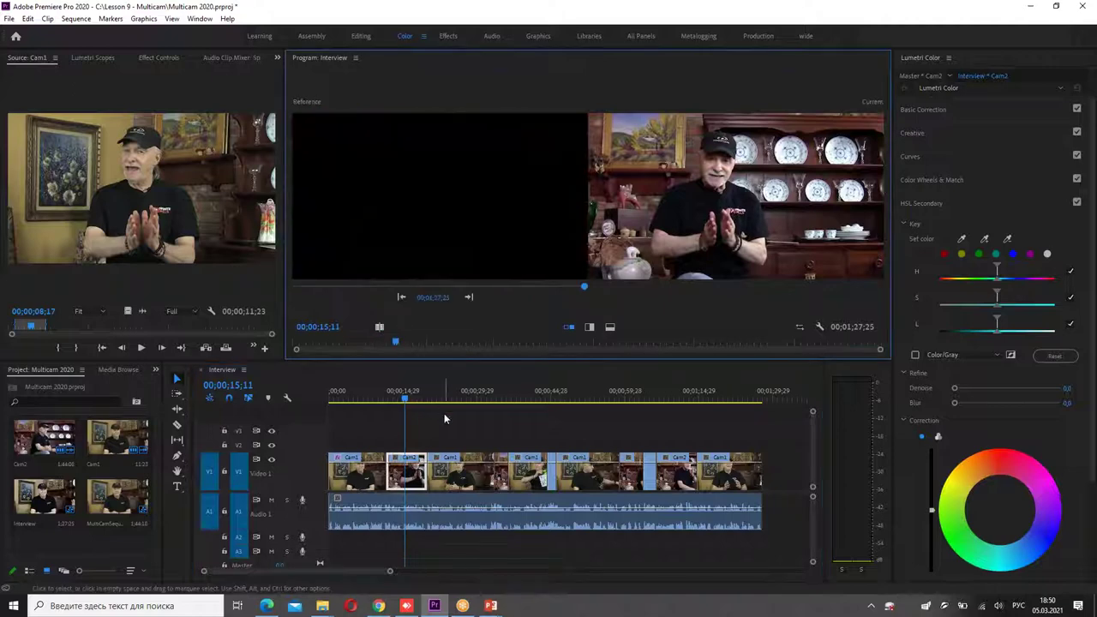
pyautogui.click(404, 401)
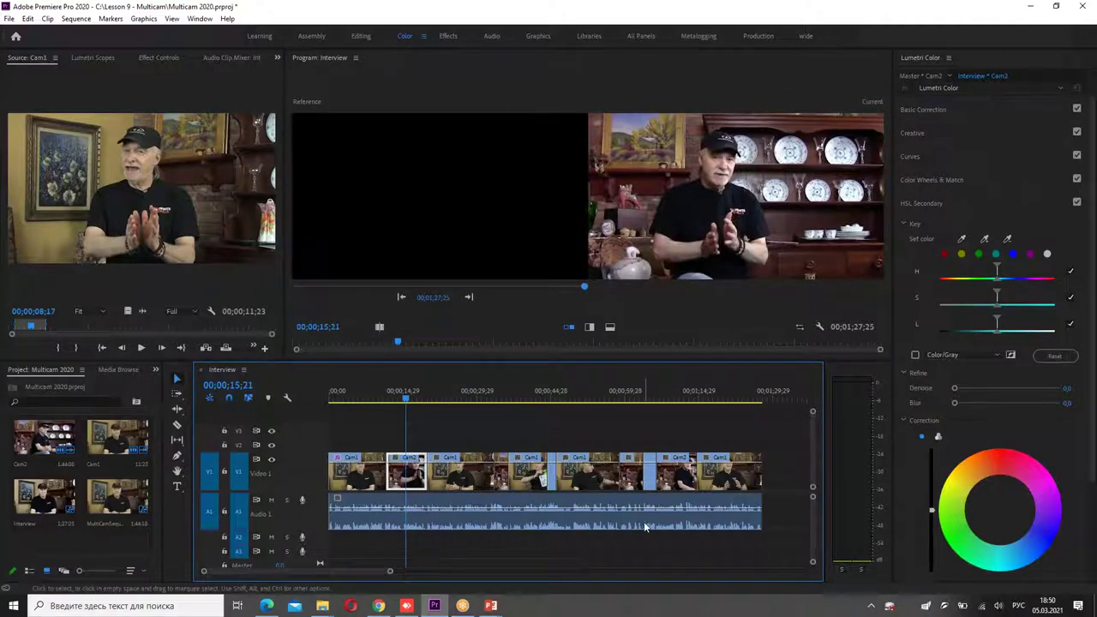
pyautogui.click(407, 397)
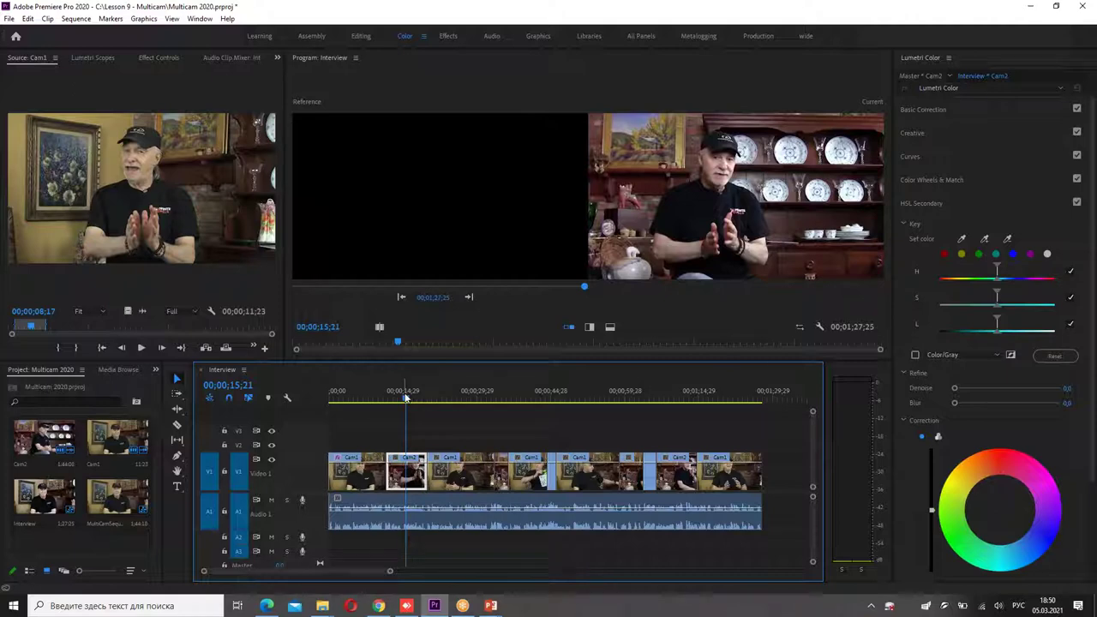
pyautogui.click(385, 398)
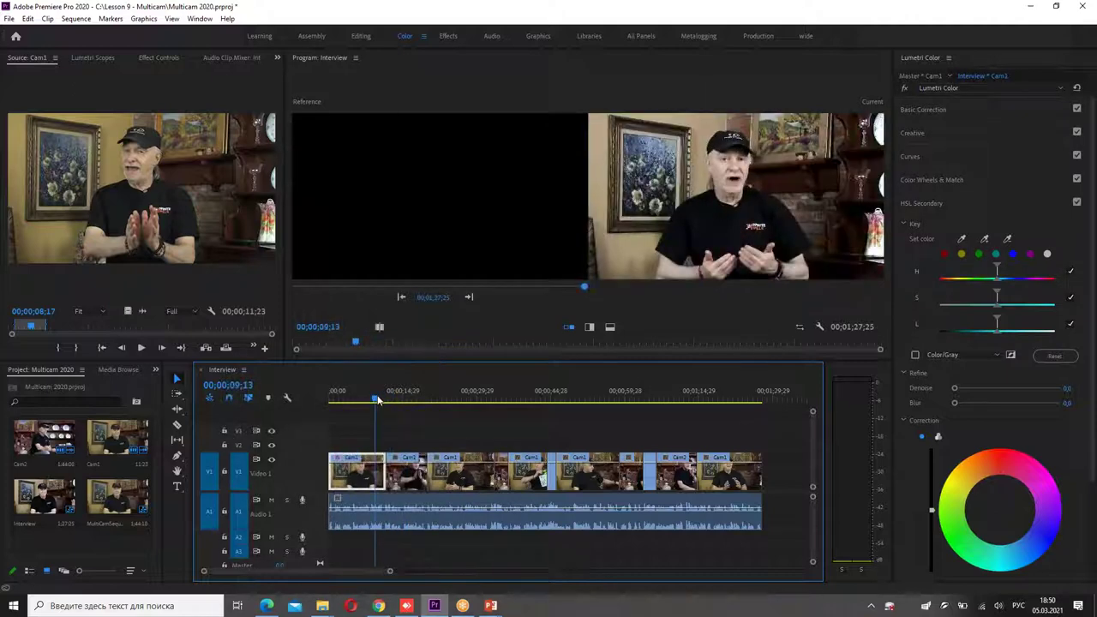
pyautogui.moveTo(386, 399)
pyautogui.mouseDown()
pyautogui.moveTo(401, 399)
pyautogui.moveTo(370, 408)
pyautogui.moveTo(408, 402)
pyautogui.mouseUp()
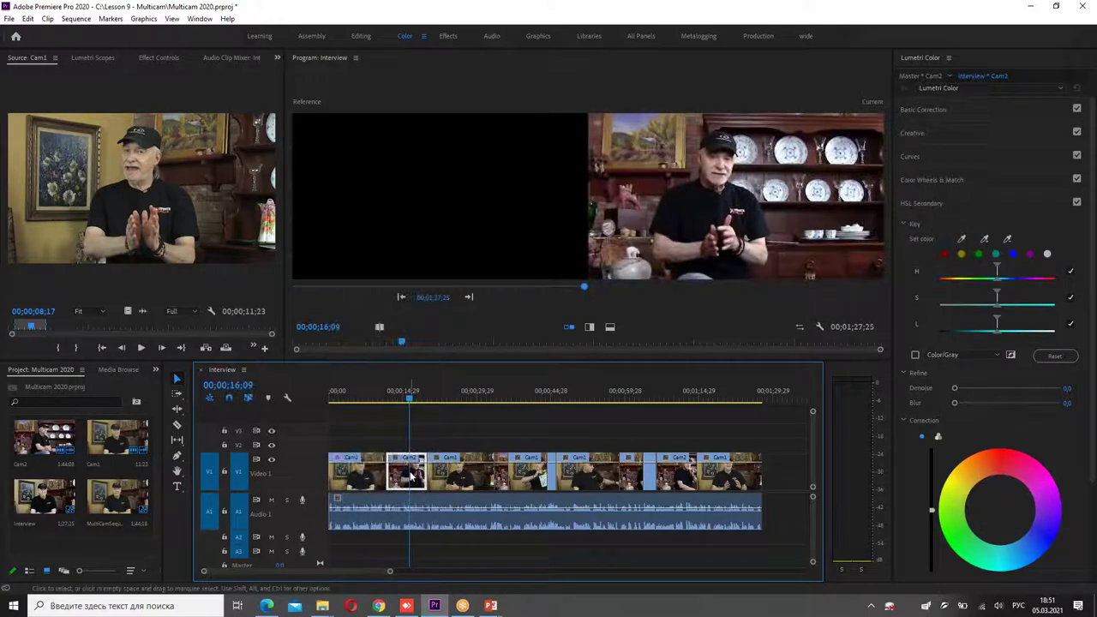
pyautogui.click(378, 328)
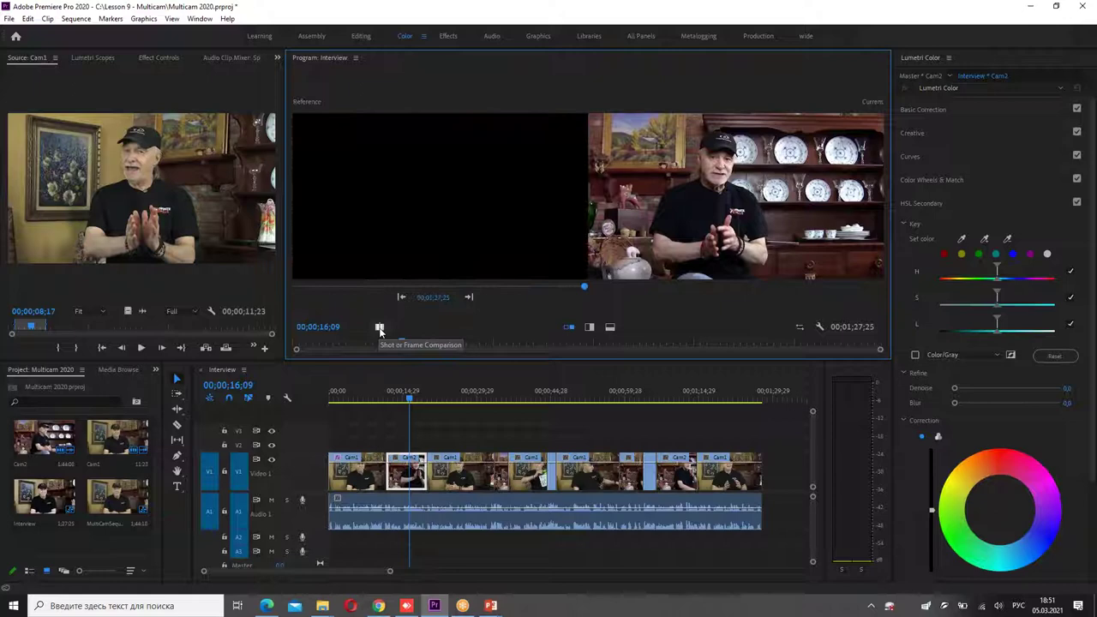
pyautogui.click(296, 288)
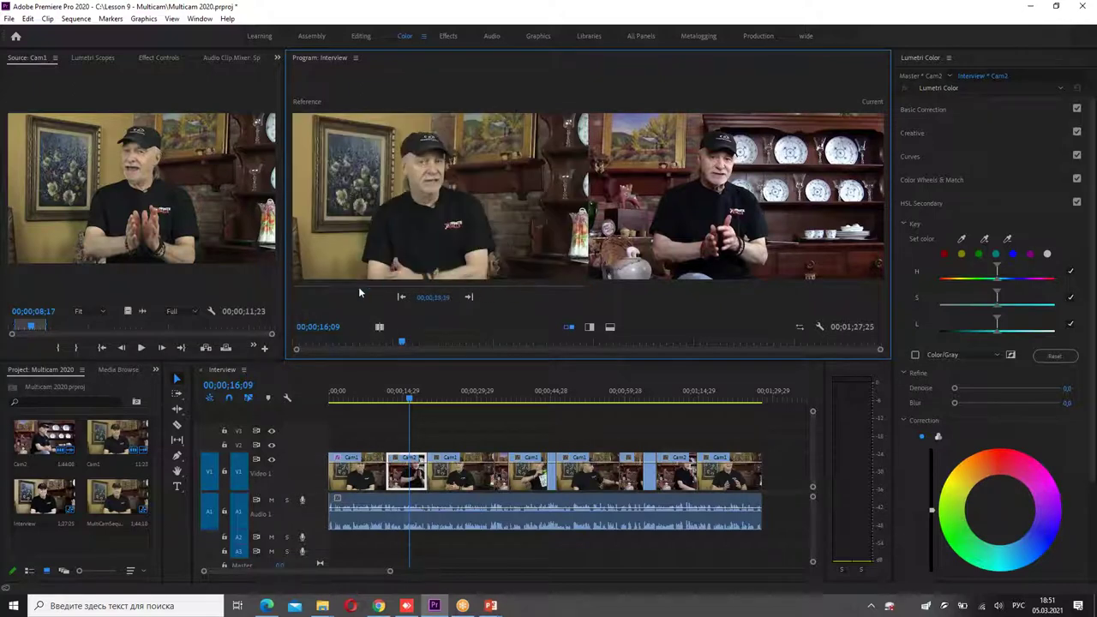
pyautogui.moveTo(296, 289)
pyautogui.mouseDown()
pyautogui.moveTo(313, 300)
pyautogui.moveTo(314, 288)
pyautogui.mouseUp()
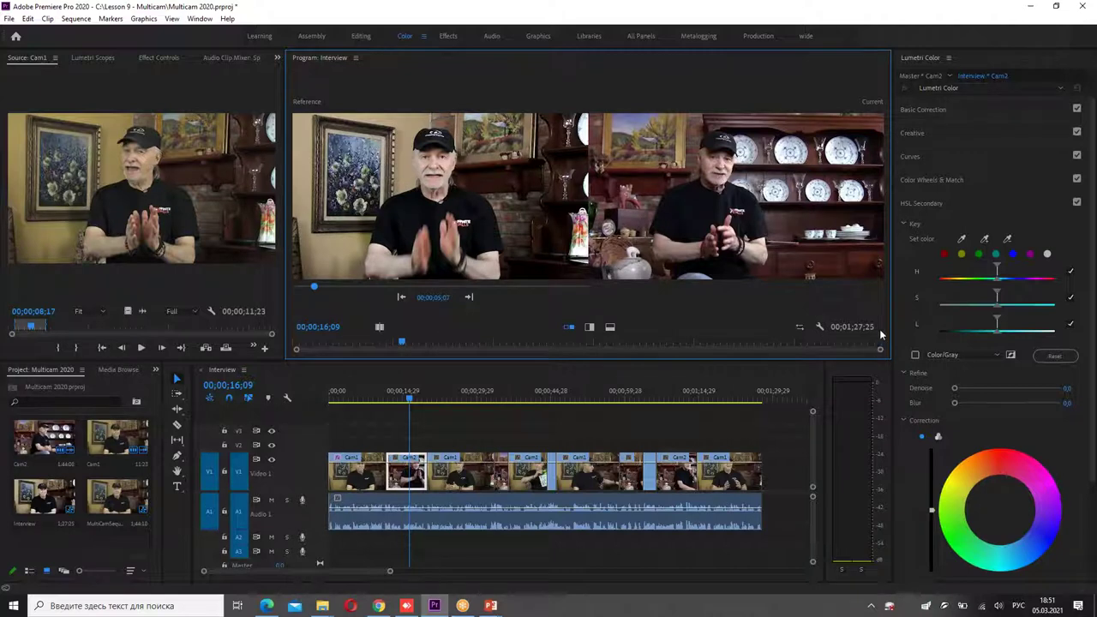
# Raise Cam2's Basic Correction exposure to about 0.4 and expand Color Wheels & Match.
pyautogui.click(924, 111)
pyautogui.moveTo(1010, 239); pyautogui.dragTo(1019, 272)
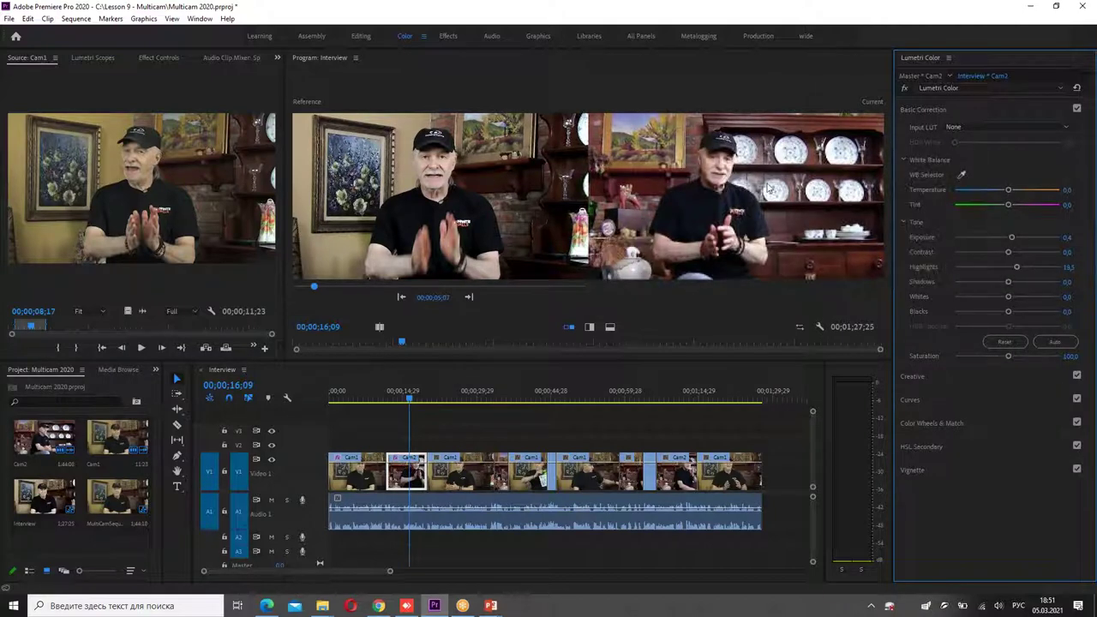
pyautogui.click(924, 111)
pyautogui.click(927, 206)
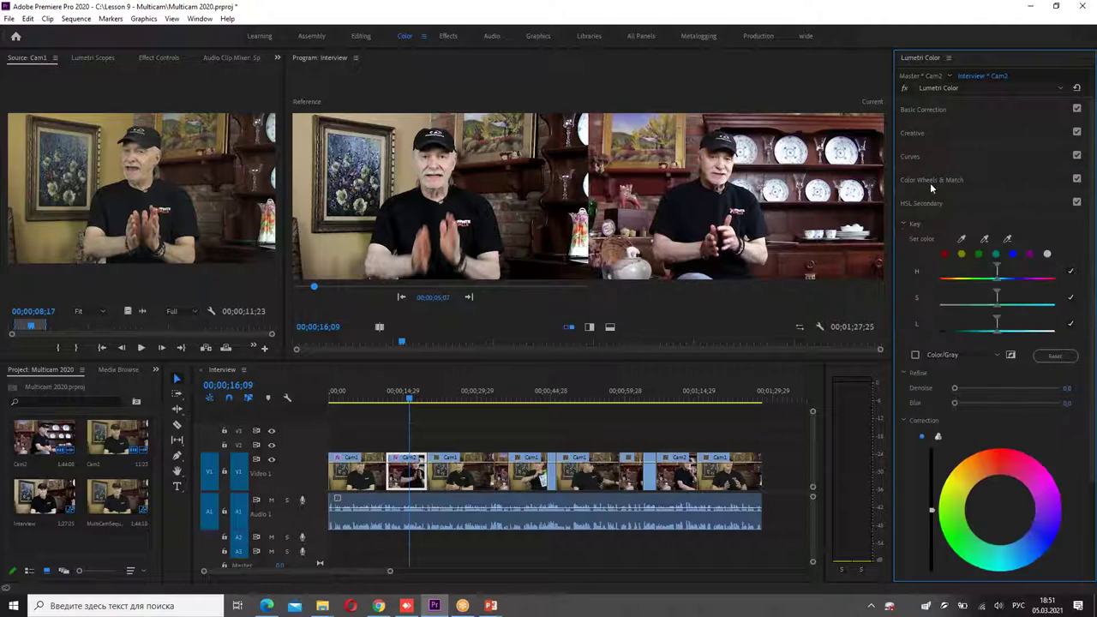
pyautogui.click(947, 180)
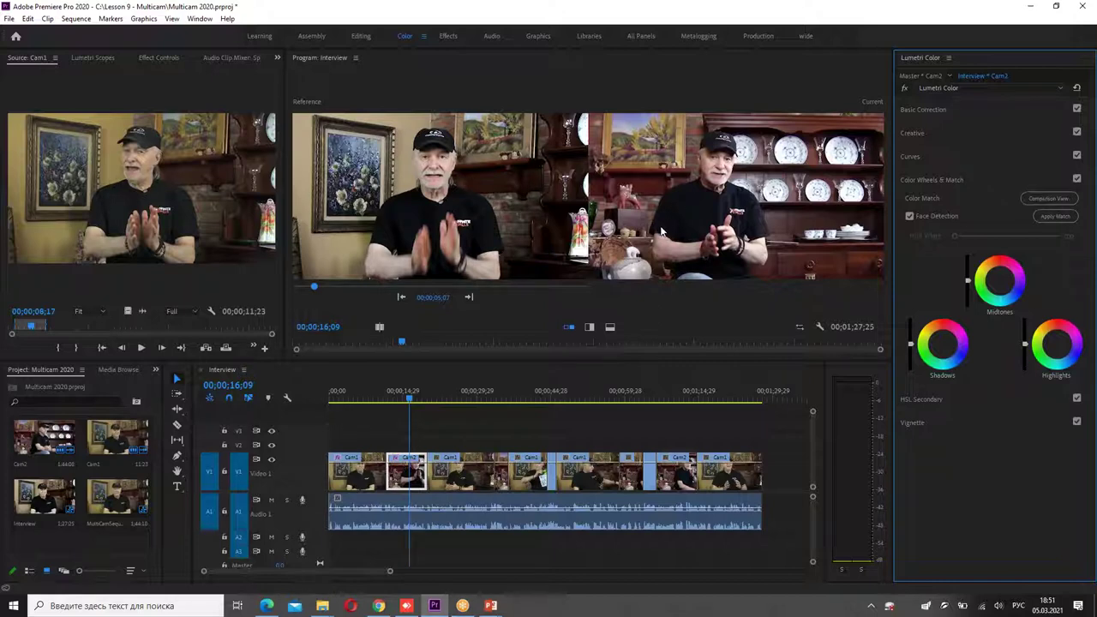
# Apply Color Match with Face Detection so Cam2's wheels match the Cam1 reference frame.
pyautogui.click(1076, 91)
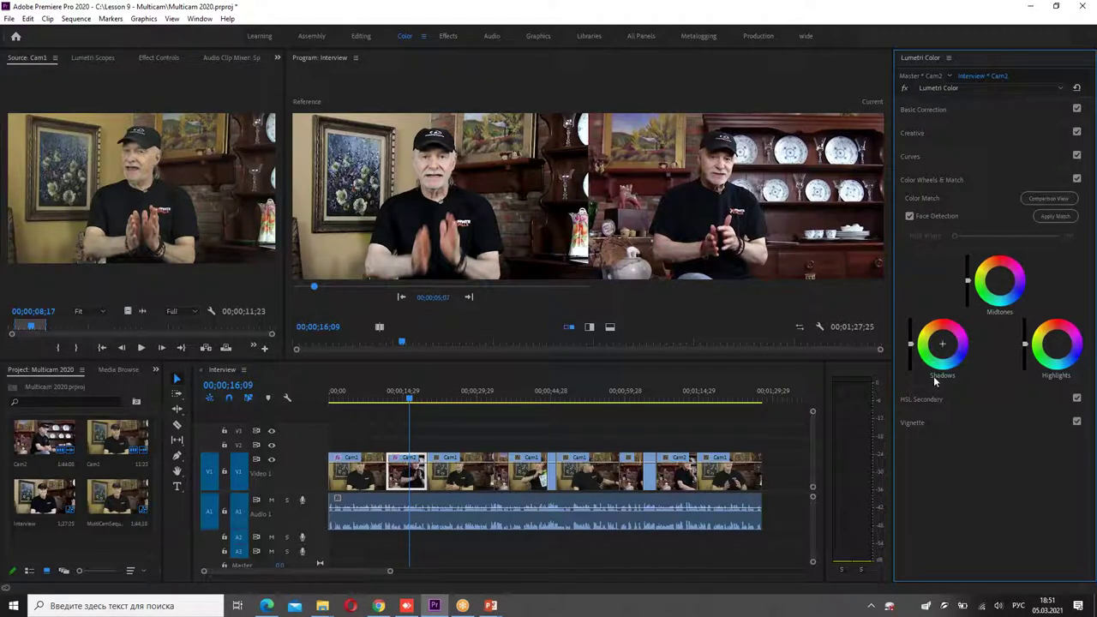
pyautogui.click(1063, 220)
pyautogui.moveTo(563, 120); pyautogui.dragTo(590, 120)
pyautogui.moveTo(470, 206)
pyautogui.mouseDown()
pyautogui.moveTo(590, 144)
pyautogui.moveTo(727, 176)
pyautogui.mouseUp()
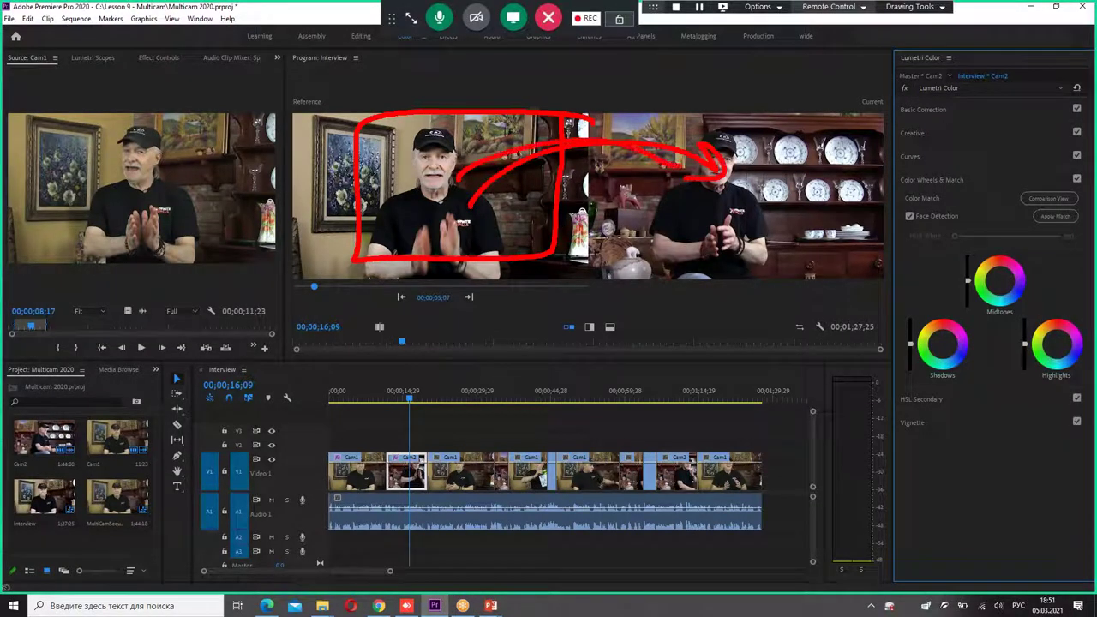
pyautogui.press('Escape')
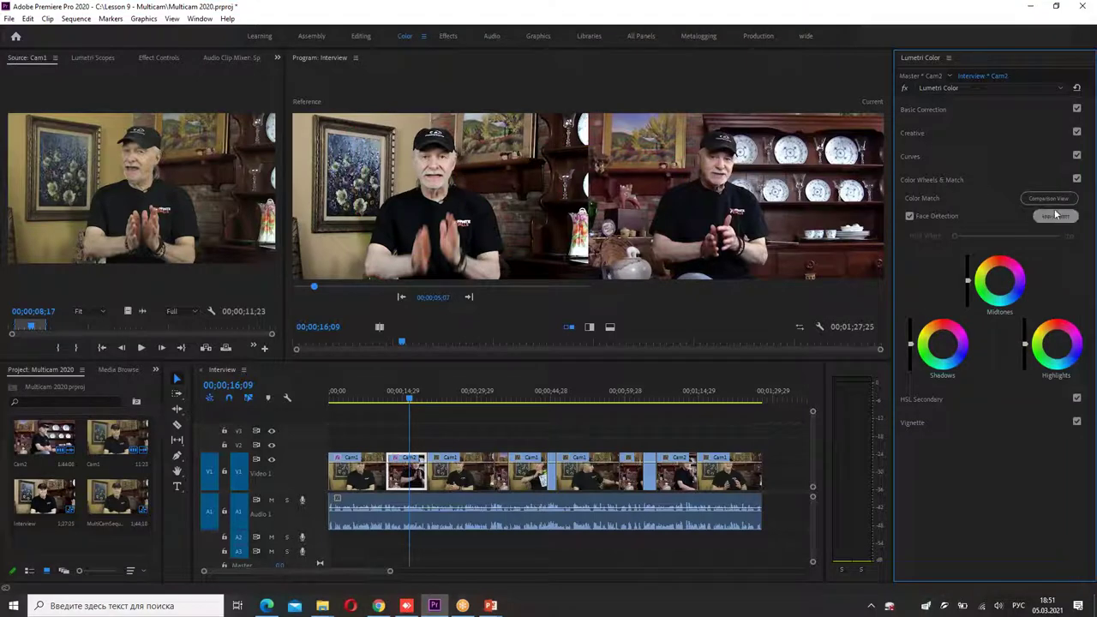
pyautogui.click(1055, 217)
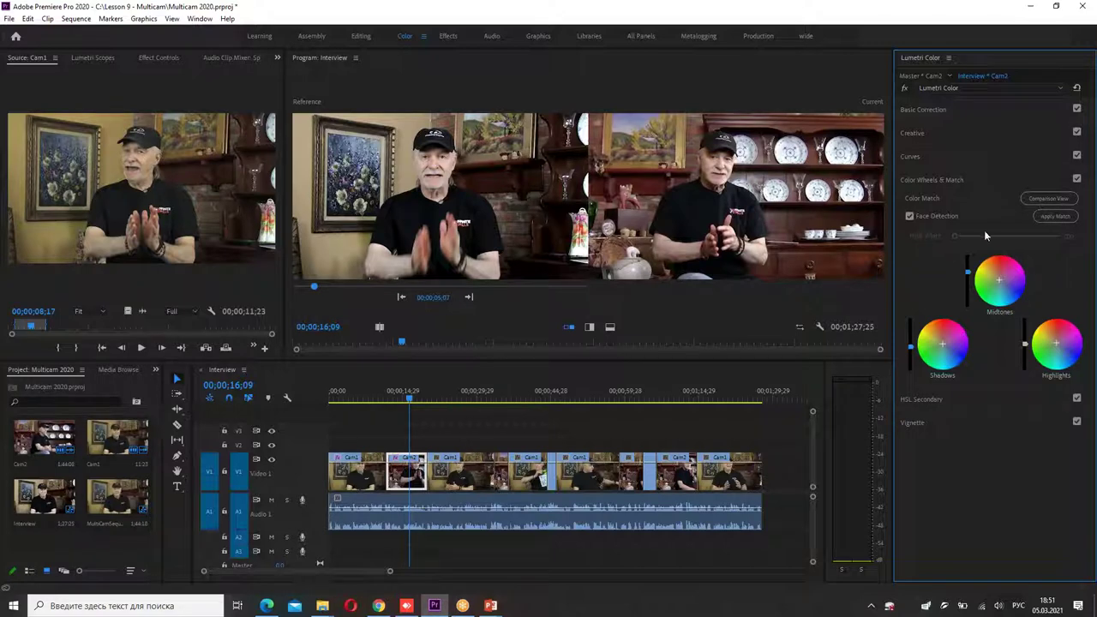
pyautogui.click(1055, 215)
# Sample a colour from the Cam2 image as the HSL Secondary key and check its grey mask.
pyautogui.click(923, 400)
pyautogui.scroll(-3, 1043, 509)
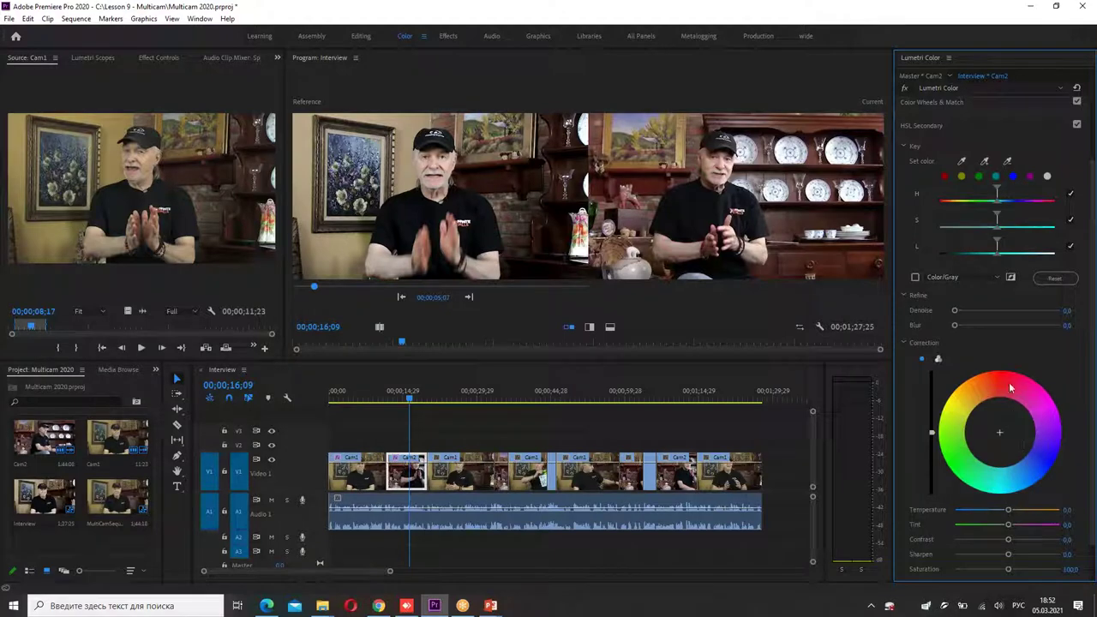
pyautogui.click(962, 162)
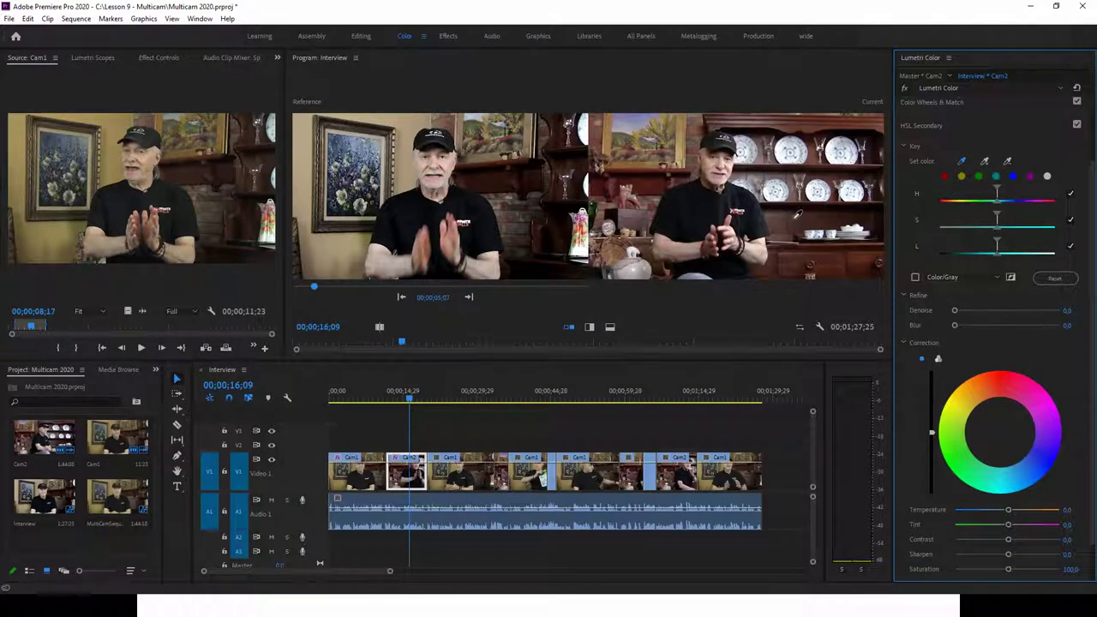
pyautogui.click(797, 215)
pyautogui.click(916, 278)
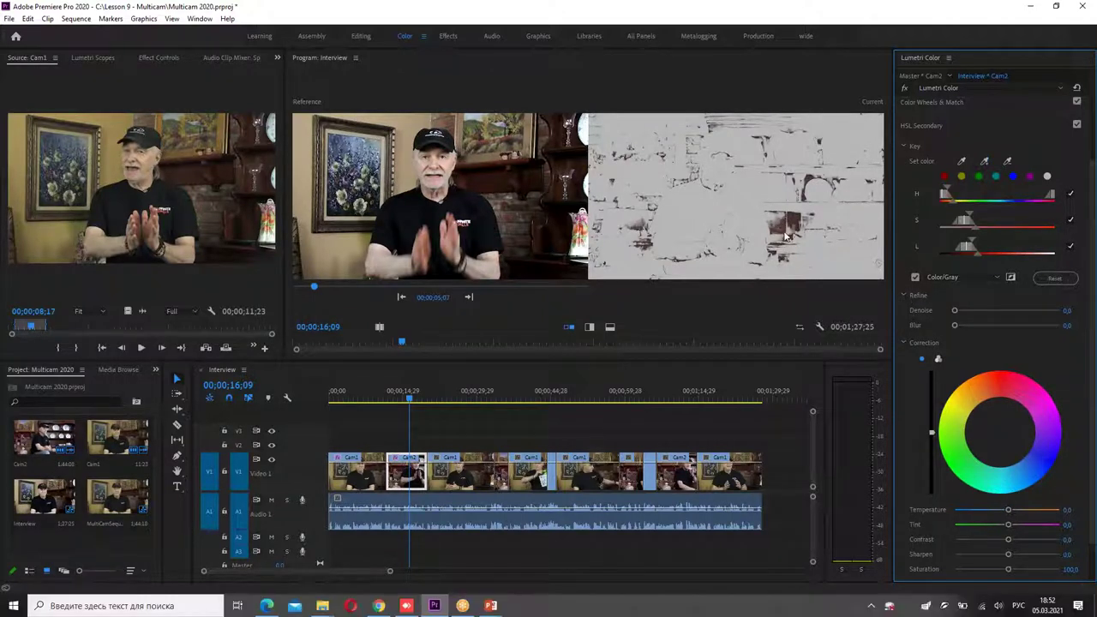
pyautogui.click(916, 277)
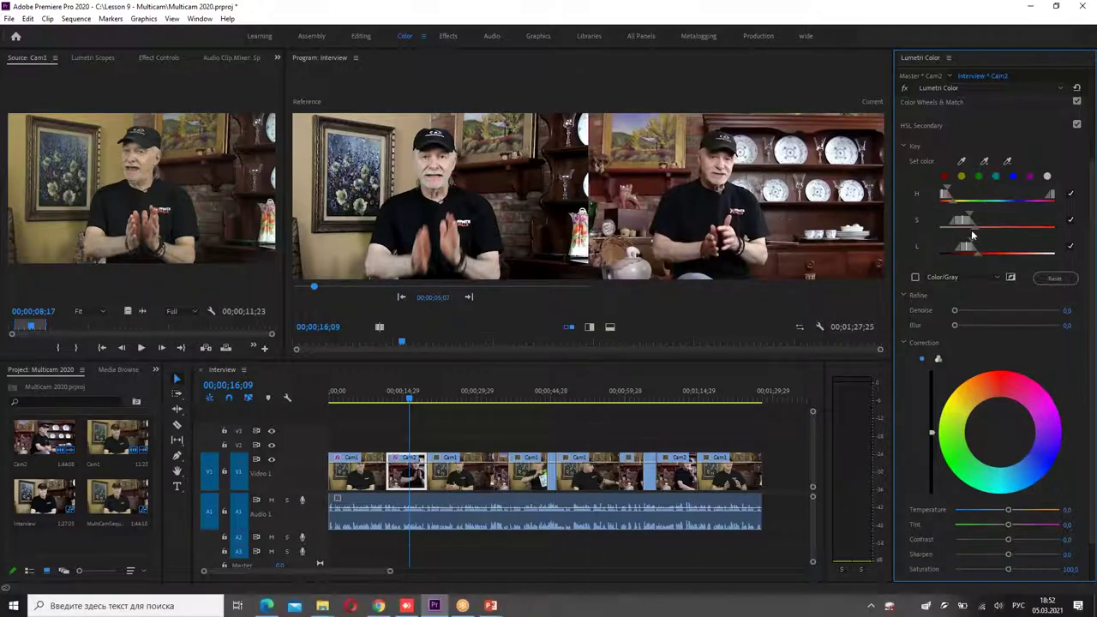
# Refine the key by adjusting its saturation and hue range sliders.
pyautogui.moveTo(972, 233); pyautogui.dragTo(969, 238)
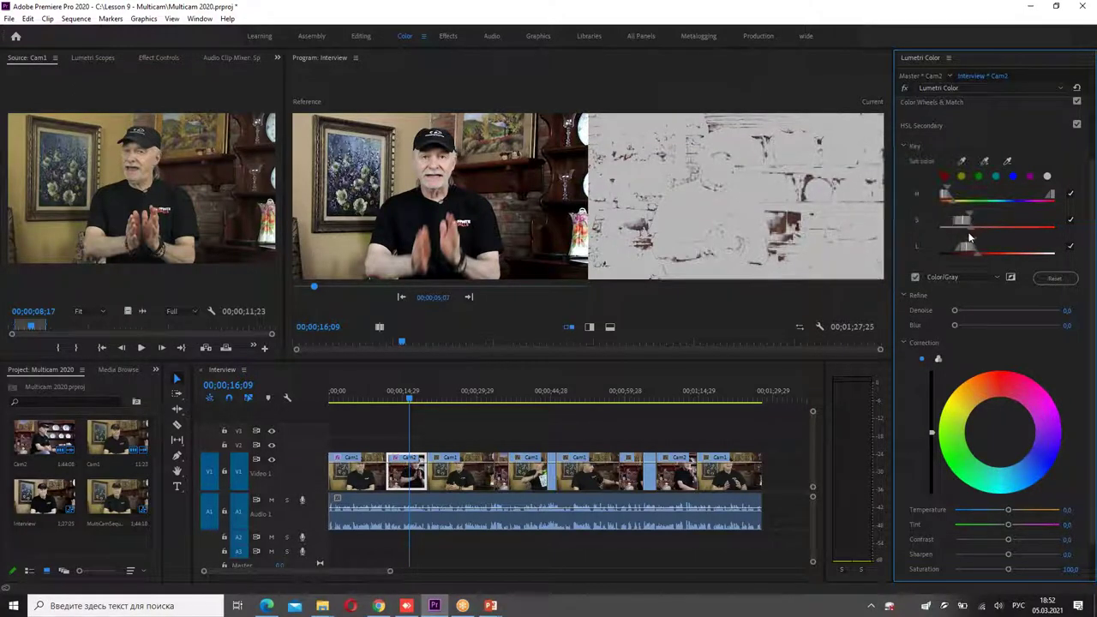
pyautogui.moveTo(971, 237)
pyautogui.mouseDown()
pyautogui.moveTo(981, 260)
pyautogui.moveTo(982, 250)
pyautogui.mouseUp()
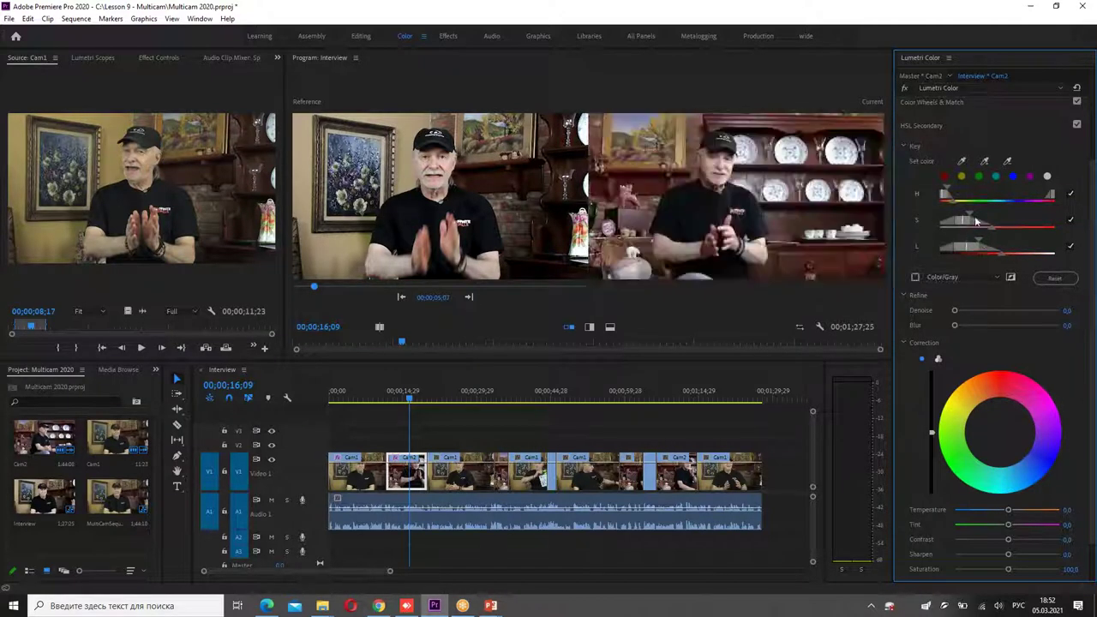
pyautogui.moveTo(955, 206); pyautogui.dragTo(960, 208)
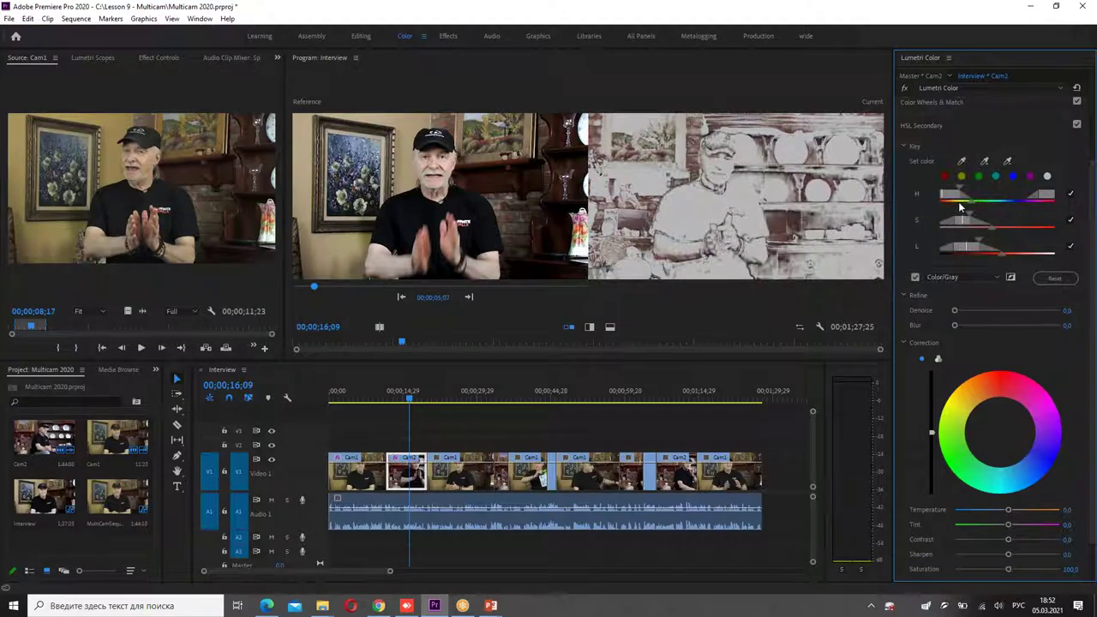
pyautogui.moveTo(960, 206); pyautogui.dragTo(961, 208)
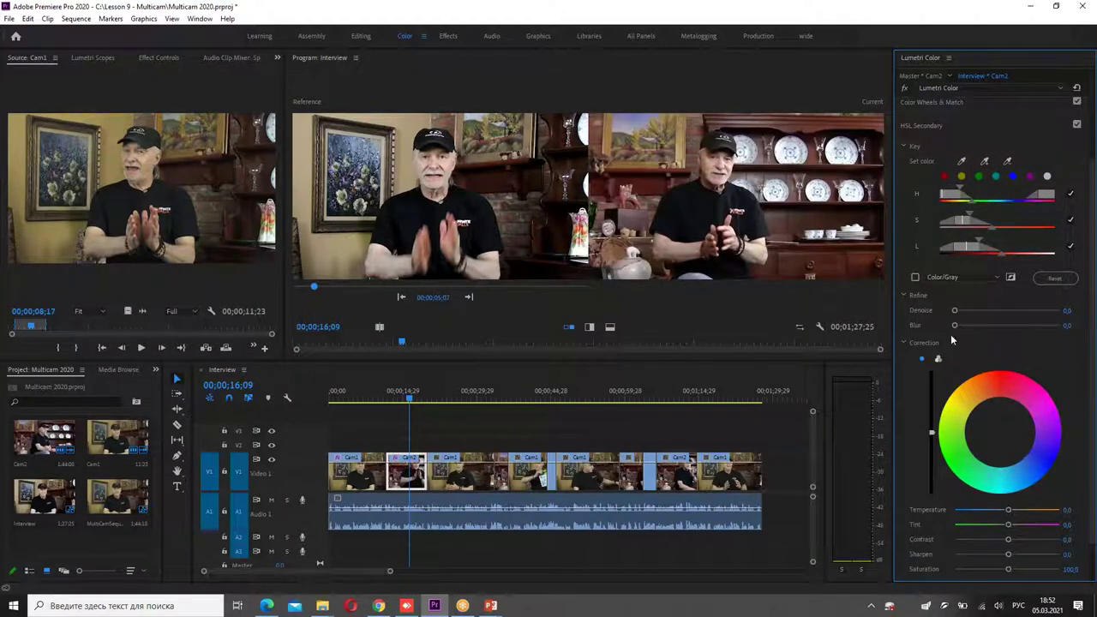
pyautogui.scroll(-1, 974, 480)
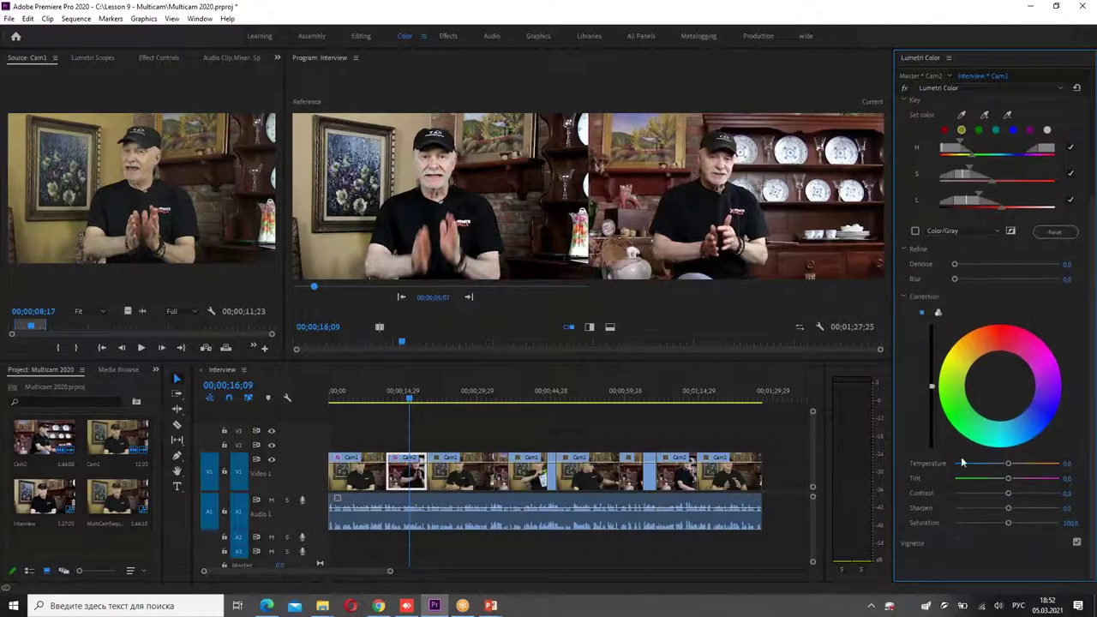
# Set the keyed area's Temperature to -56.5, Contrast to 29.3 and Saturation to 130.4.
pyautogui.moveTo(1011, 467)
pyautogui.mouseDown()
pyautogui.moveTo(999, 480)
pyautogui.moveTo(1040, 480)
pyautogui.moveTo(977, 480)
pyautogui.moveTo(1037, 494)
pyautogui.moveTo(1022, 505)
pyautogui.mouseUp()
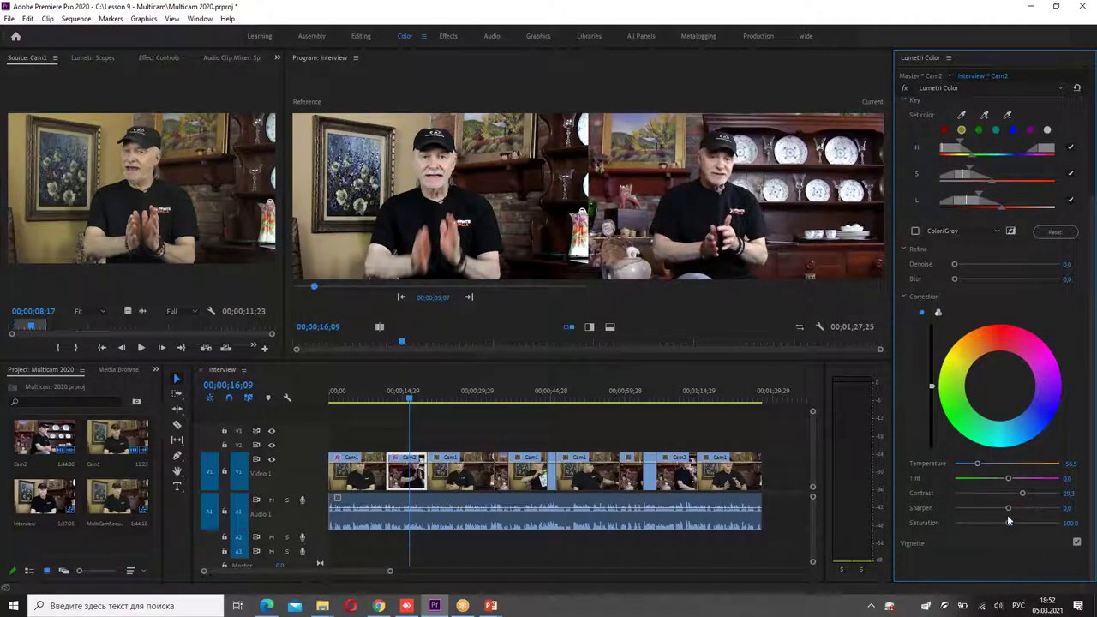
pyautogui.moveTo(1009, 522)
pyautogui.mouseDown()
pyautogui.moveTo(1045, 523)
pyautogui.moveTo(1023, 523)
pyautogui.mouseUp()
# Collapse Hue Saturation Curves and reopen HSL Secondary to review Cam2's key.
pyautogui.scroll(1, 994, 347)
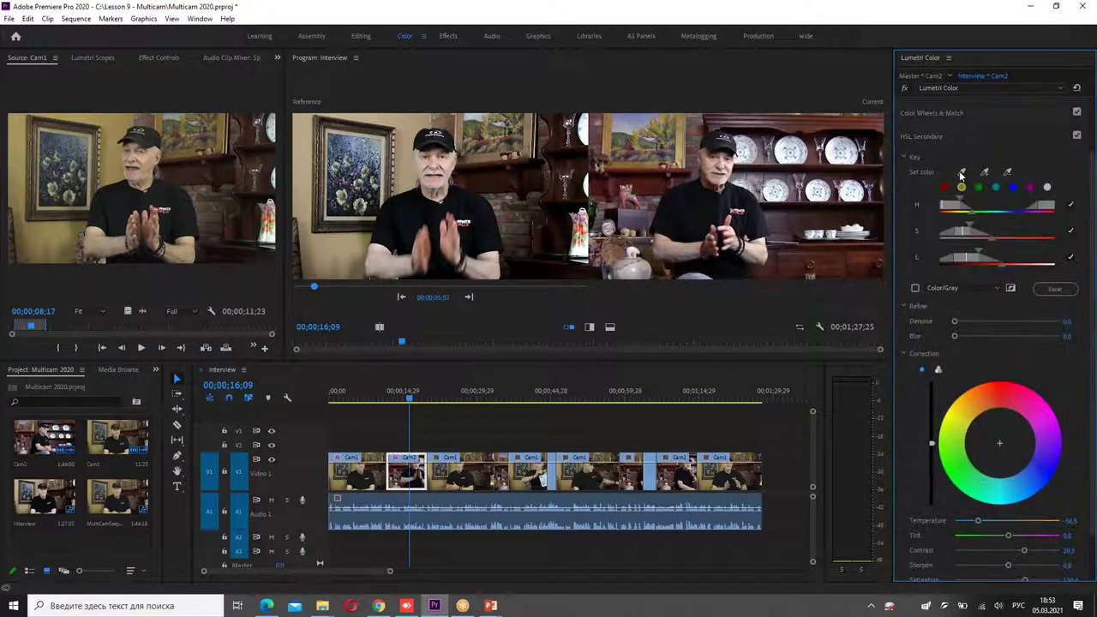
pyautogui.scroll(2, 977, 175)
pyautogui.scroll(1, 943, 175)
pyautogui.scroll(2, 924, 161)
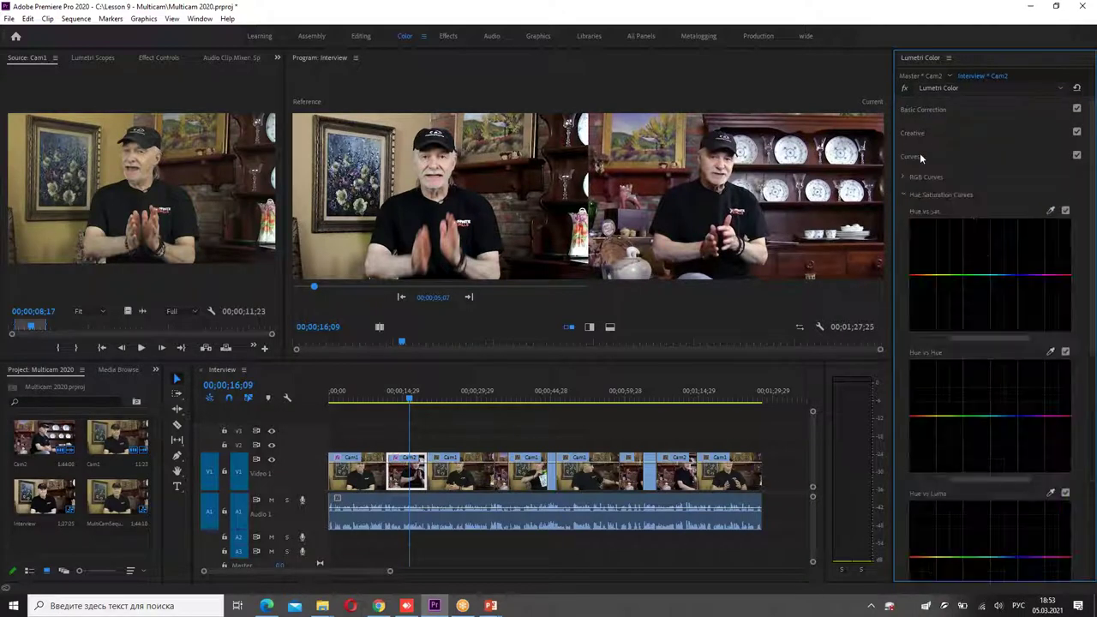
pyautogui.scroll(-1, 1016, 345)
pyautogui.scroll(-1, 1020, 360)
pyautogui.scroll(-1, 1024, 375)
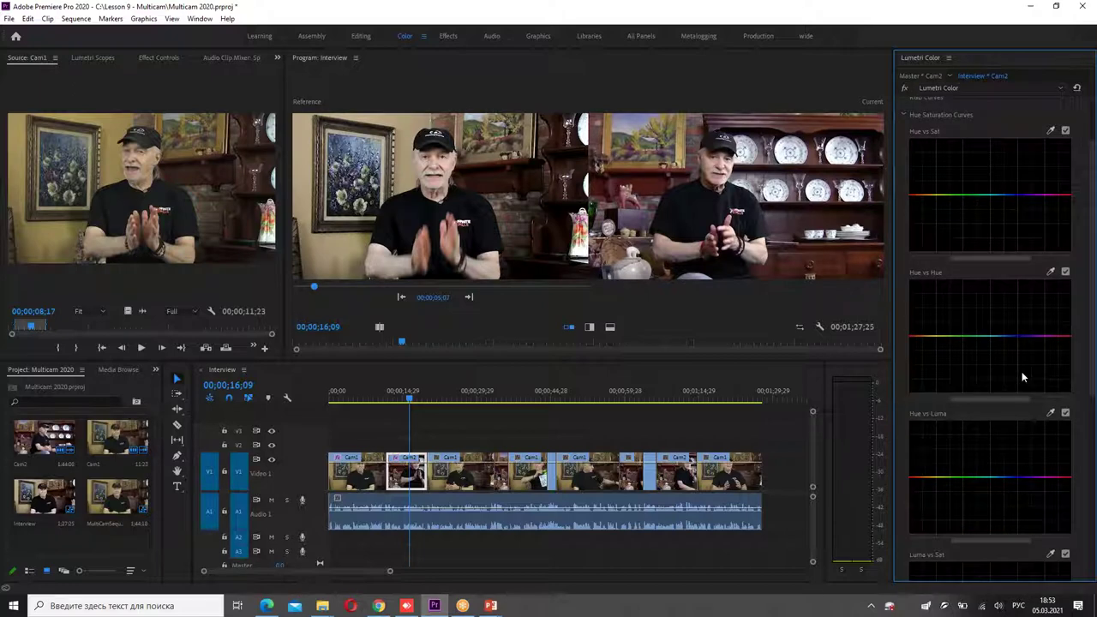
pyautogui.scroll(2, 1007, 362)
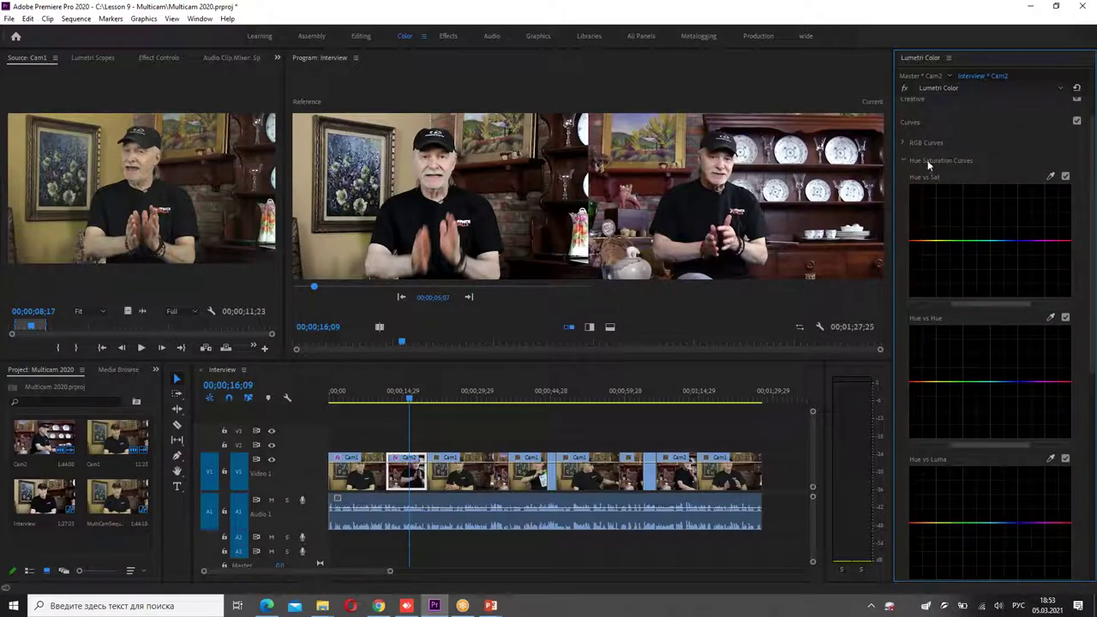
pyautogui.click(909, 161)
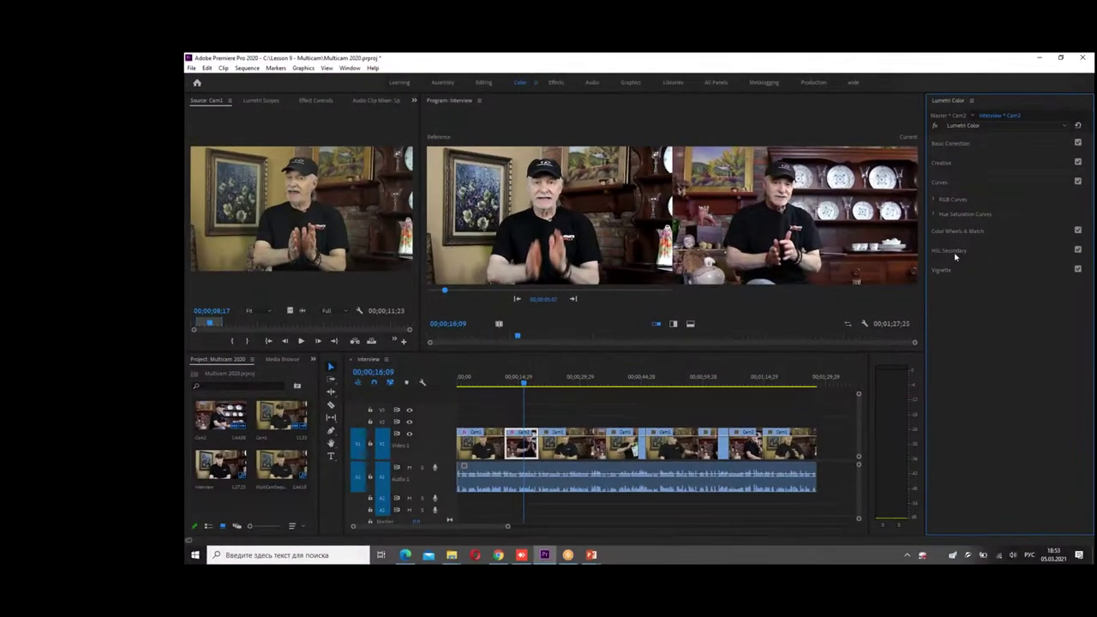
pyautogui.click(951, 251)
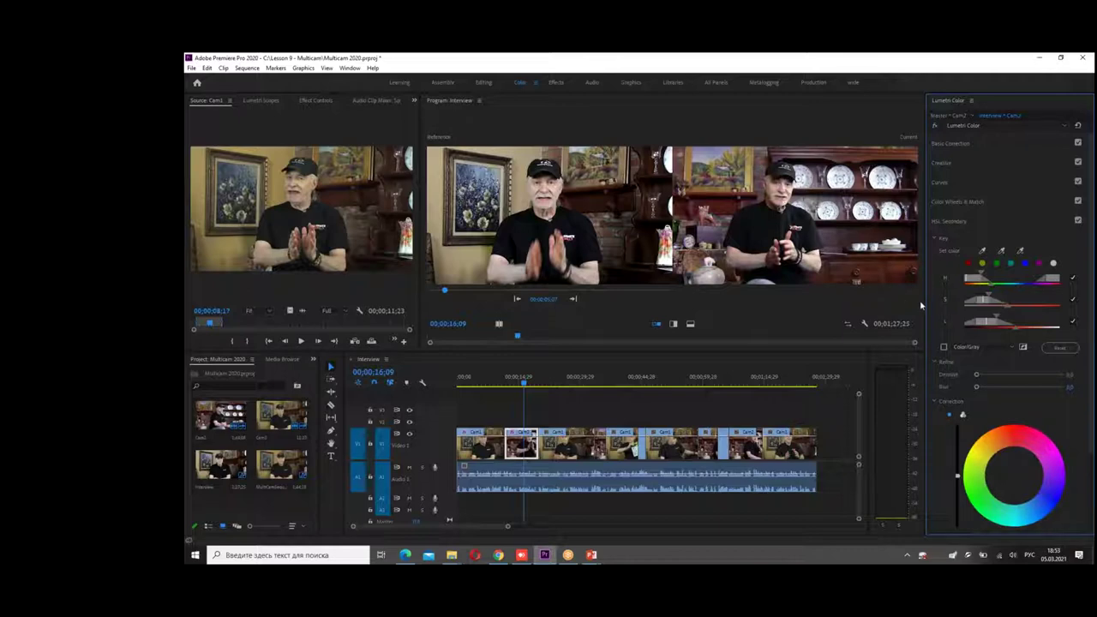
pyautogui.scroll(-1, 1019, 424)
pyautogui.scroll(-2, 1027, 459)
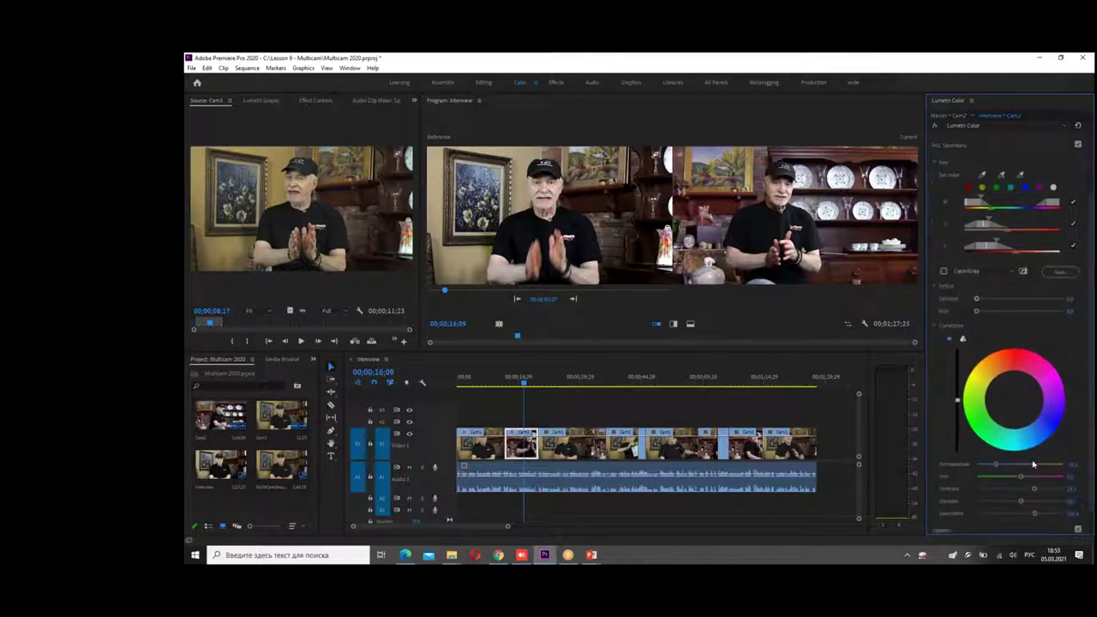
pyautogui.scroll(-1, 1033, 498)
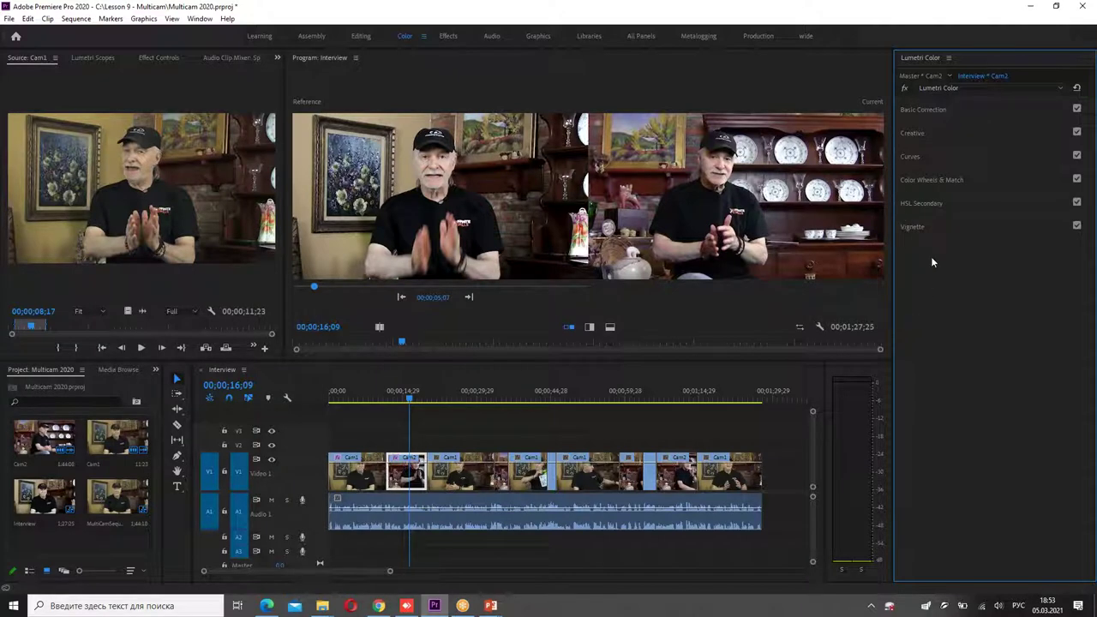
# Expand Vignette, test a stronger Amount, then reset Amount back to 0.
pyautogui.click(913, 226)
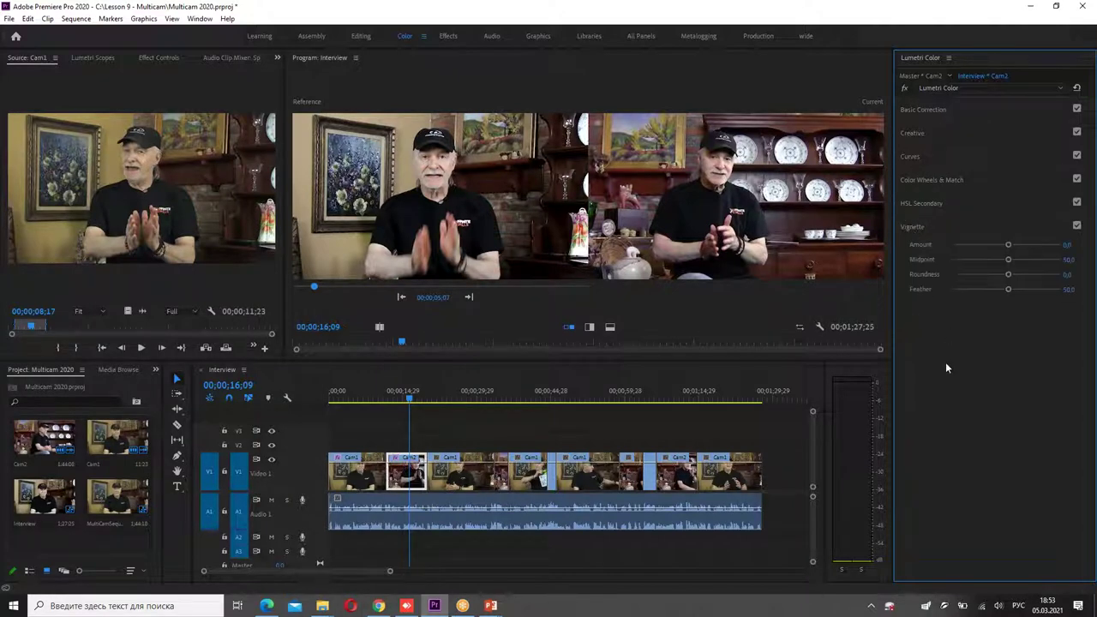
pyautogui.moveTo(1008, 245)
pyautogui.mouseDown()
pyautogui.moveTo(1026, 248)
pyautogui.moveTo(997, 256)
pyautogui.moveTo(965, 245)
pyautogui.mouseUp()
pyautogui.doubleClick(965, 245)
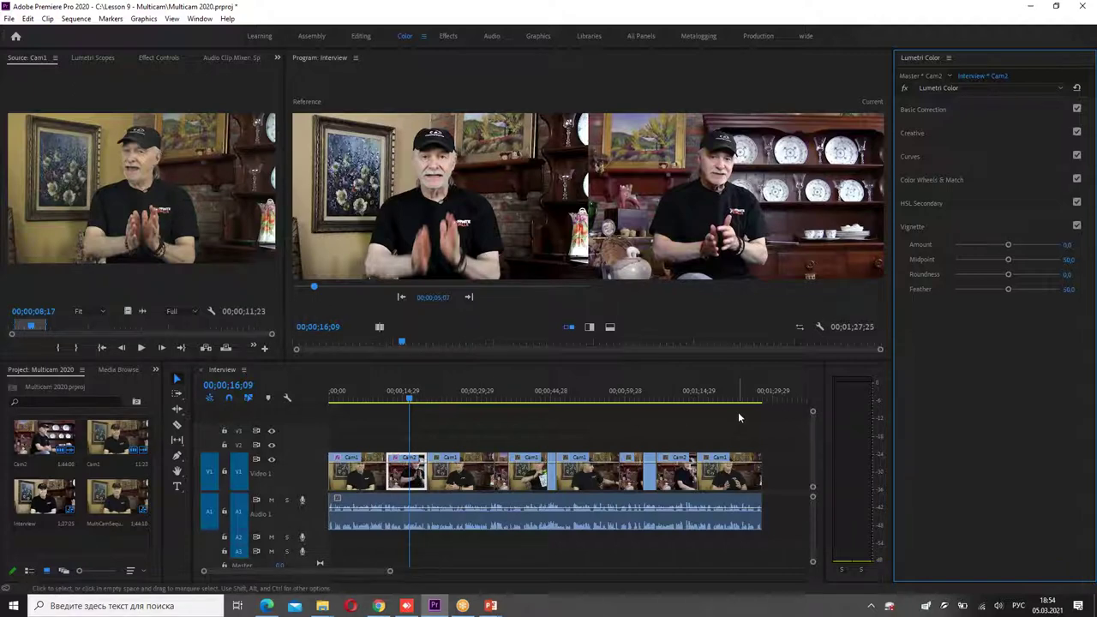
# Show Cam2 as a split Before/After view and widen the Source monitor.
pyautogui.click(589, 327)
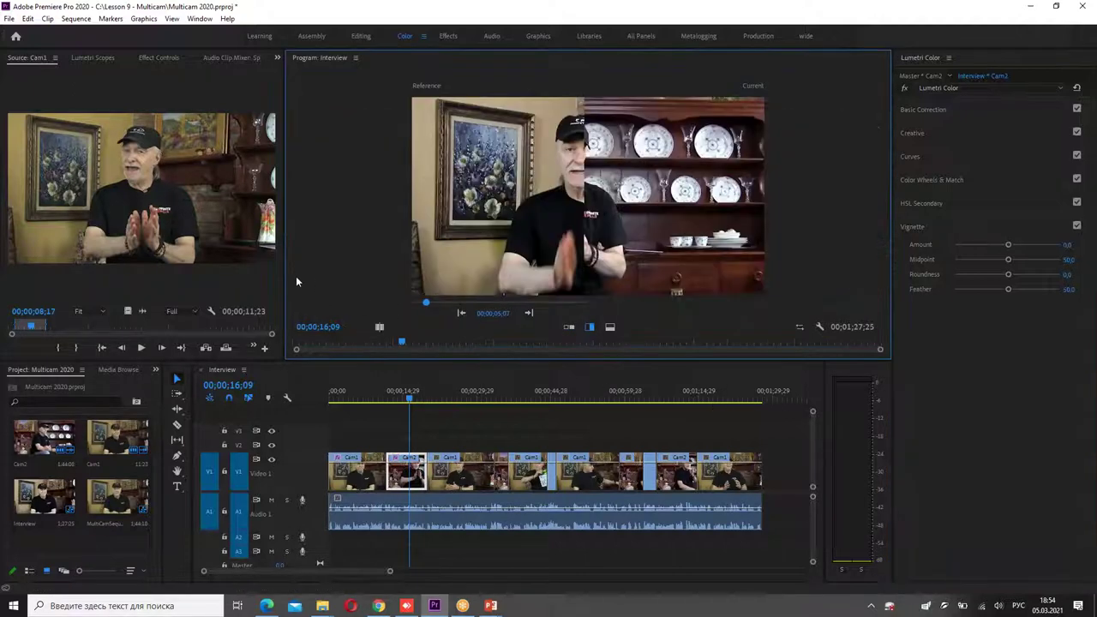
pyautogui.click(379, 326)
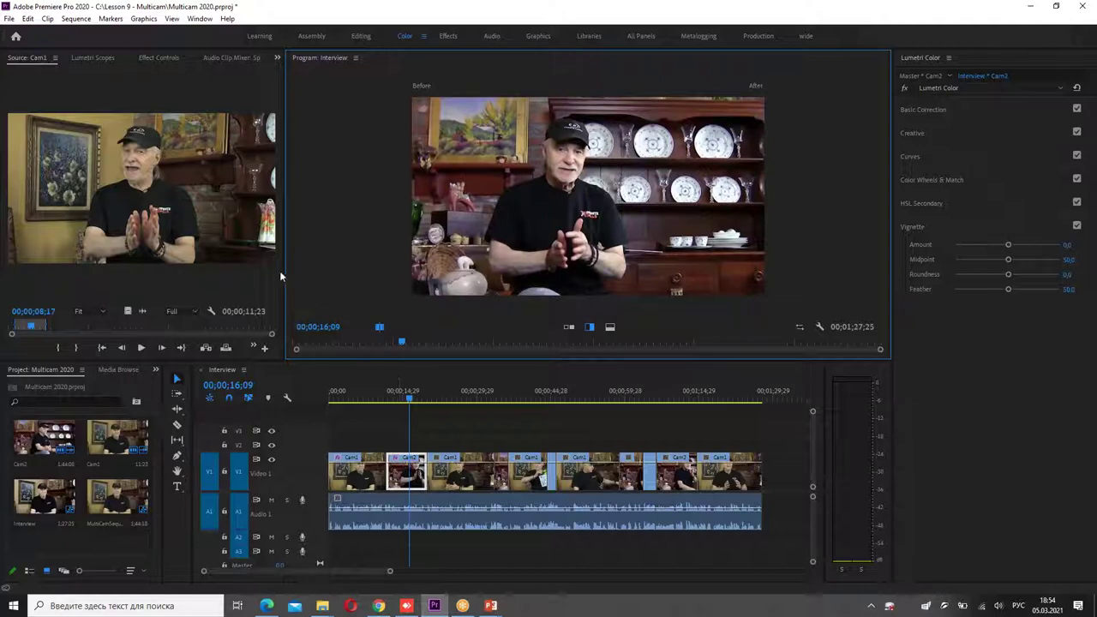
pyautogui.moveTo(283, 277); pyautogui.dragTo(366, 276)
pyautogui.click(412, 480)
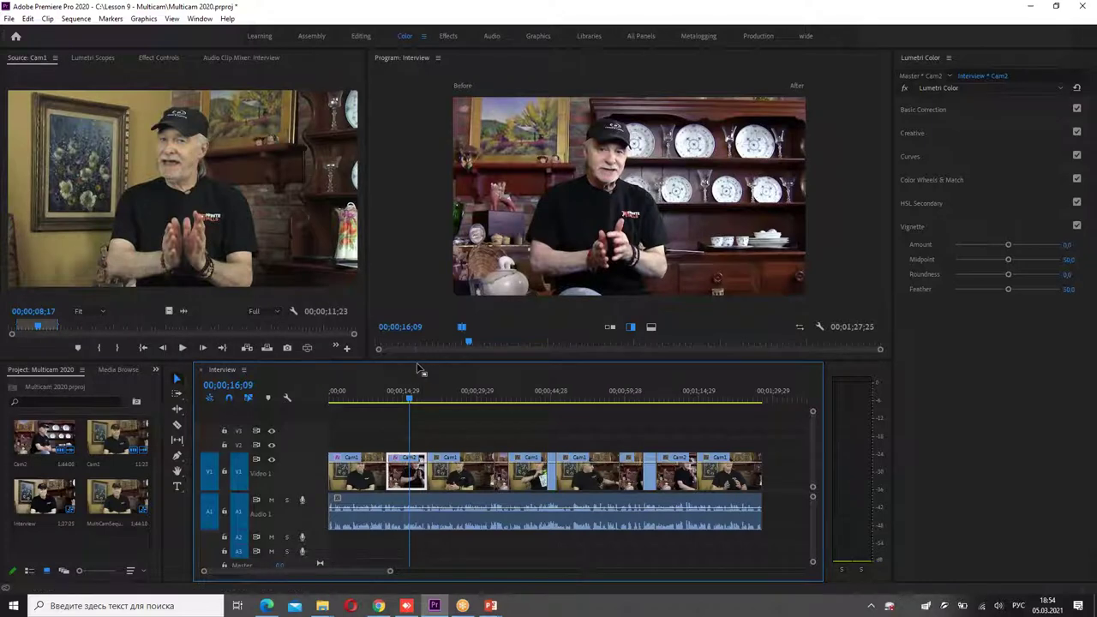
# Clear Lumetri Color from Cam2 in Effect Controls and return to the first Cam1 clip at 06;13.
pyautogui.click(156, 59)
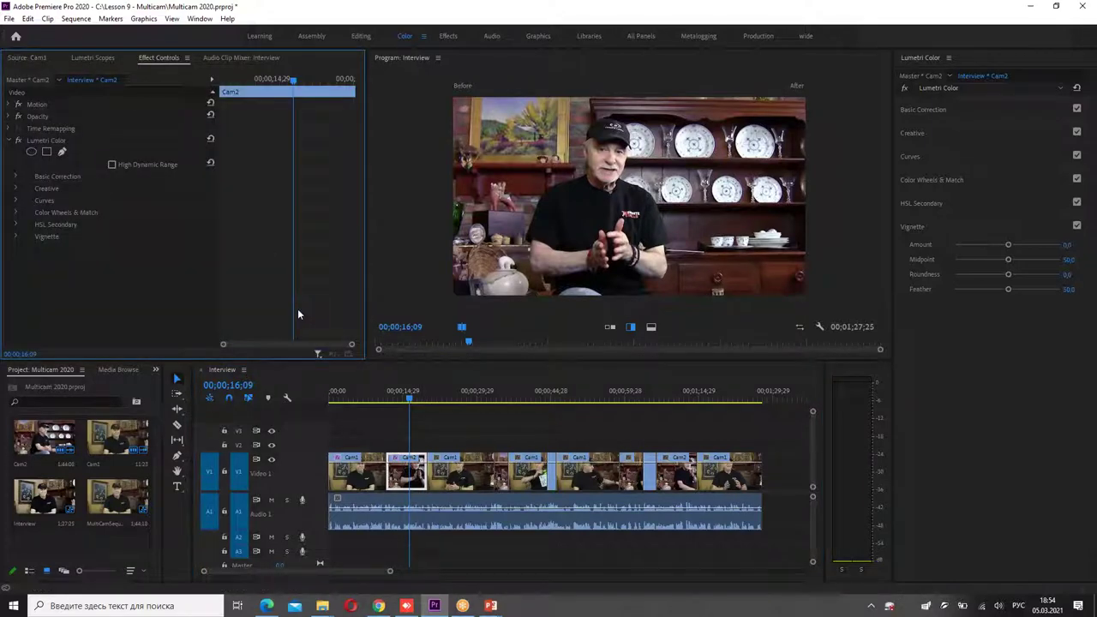
pyautogui.click(44, 140)
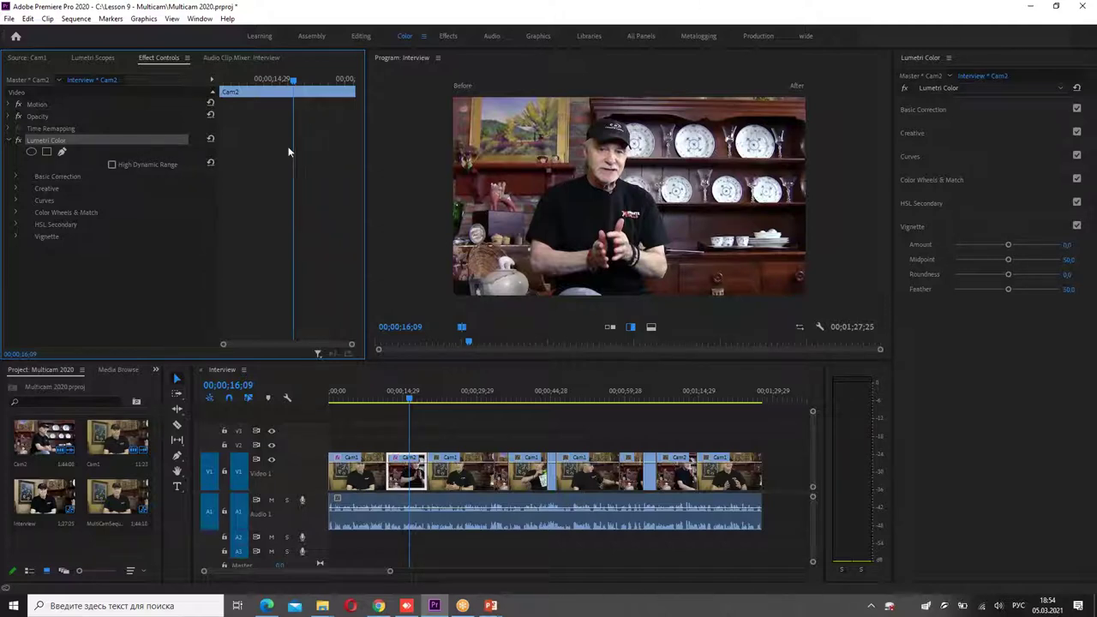
pyautogui.rightClick(62, 145)
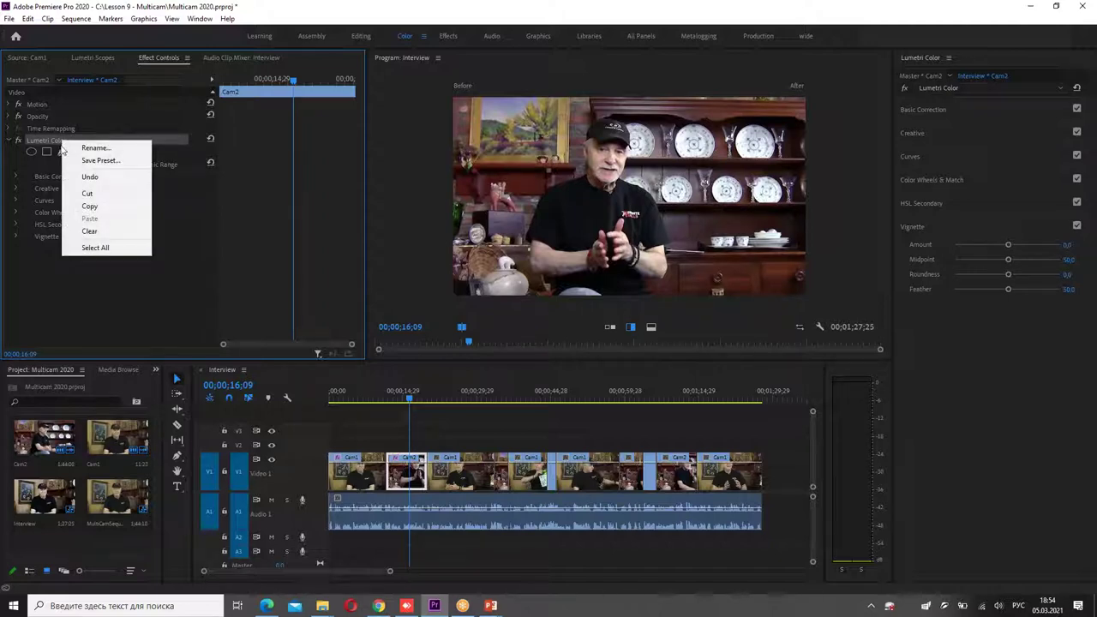
pyautogui.click(90, 231)
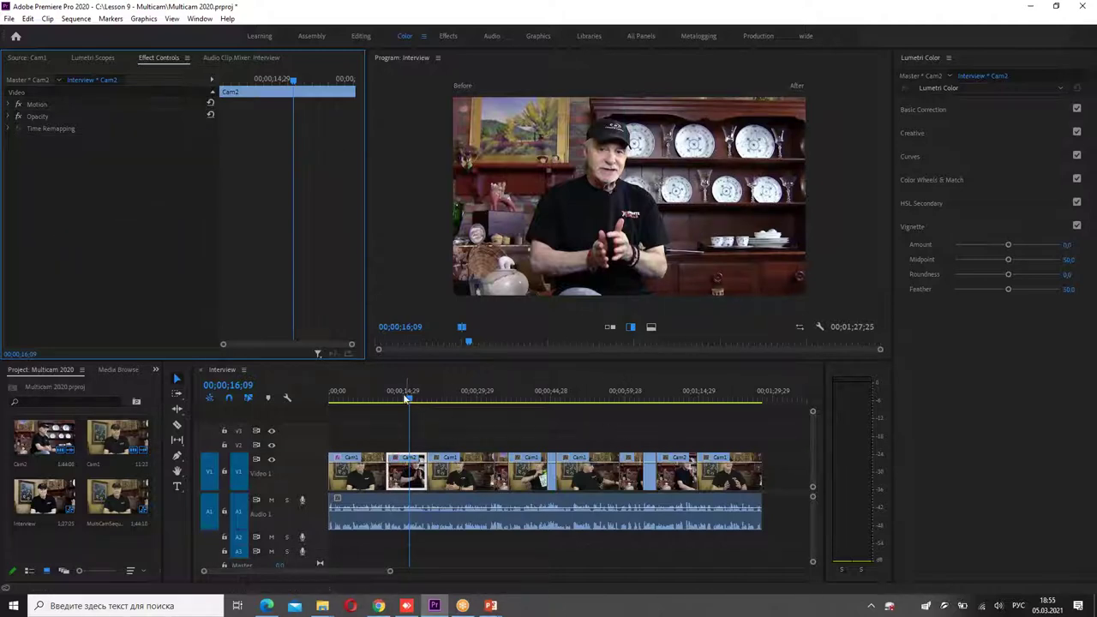
pyautogui.moveTo(403, 393); pyautogui.dragTo(360, 393)
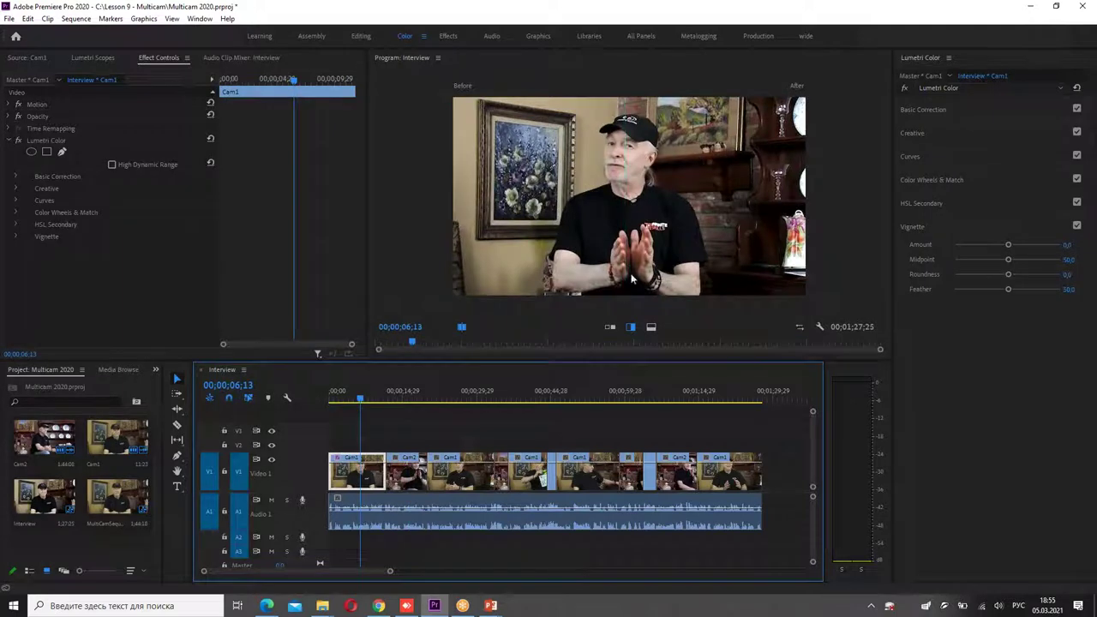
# Turn off the program monitor's Before/After Comparison View.
pyautogui.click(631, 326)
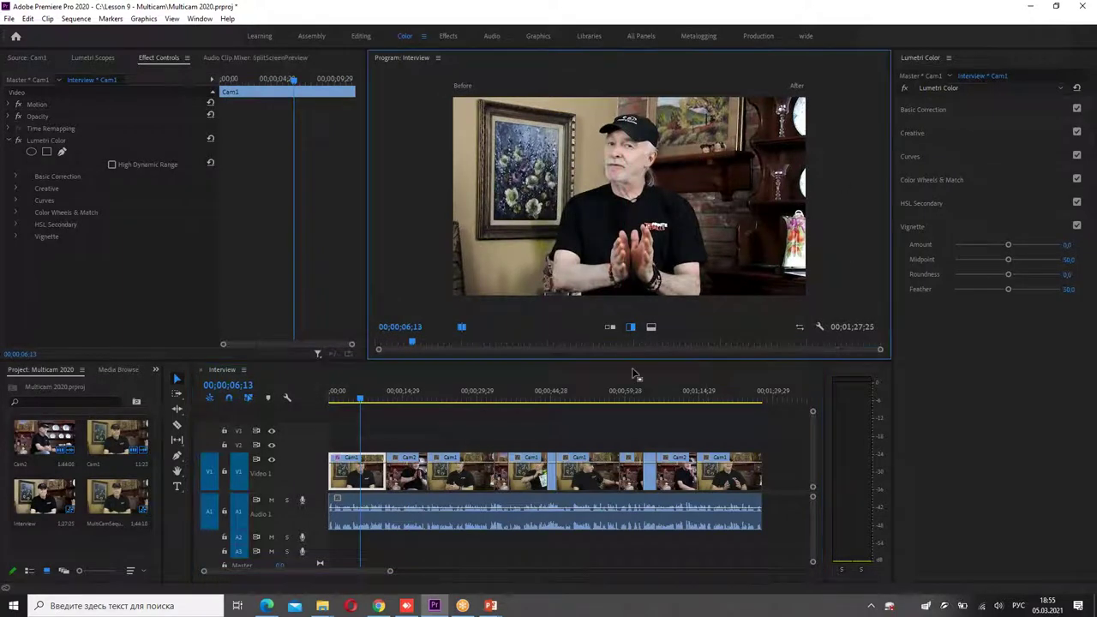
pyautogui.click(821, 328)
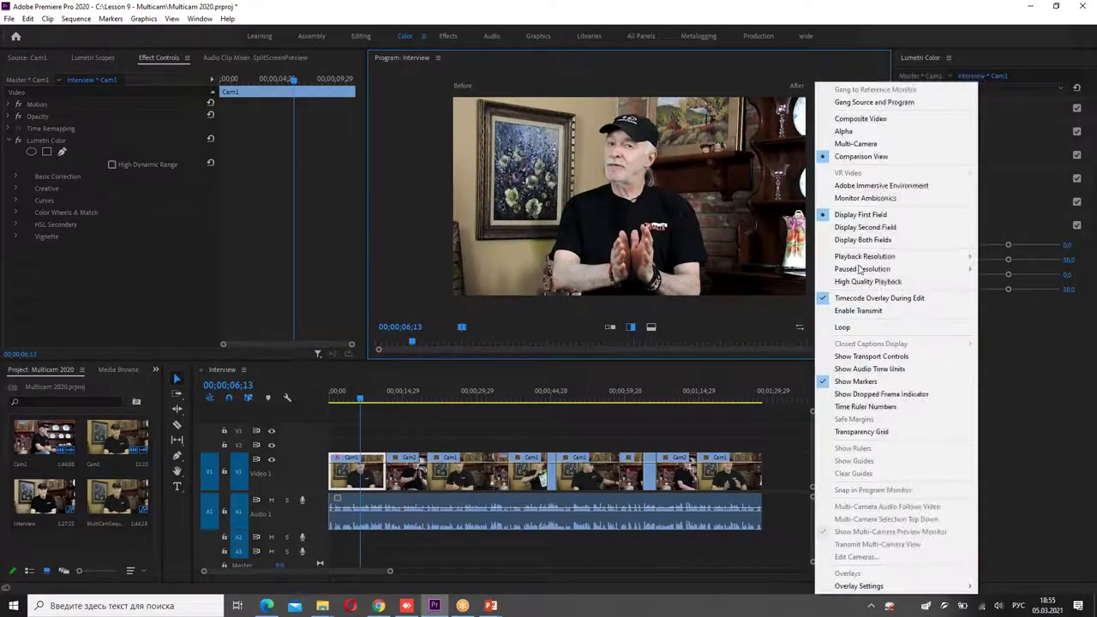
pyautogui.click(866, 118)
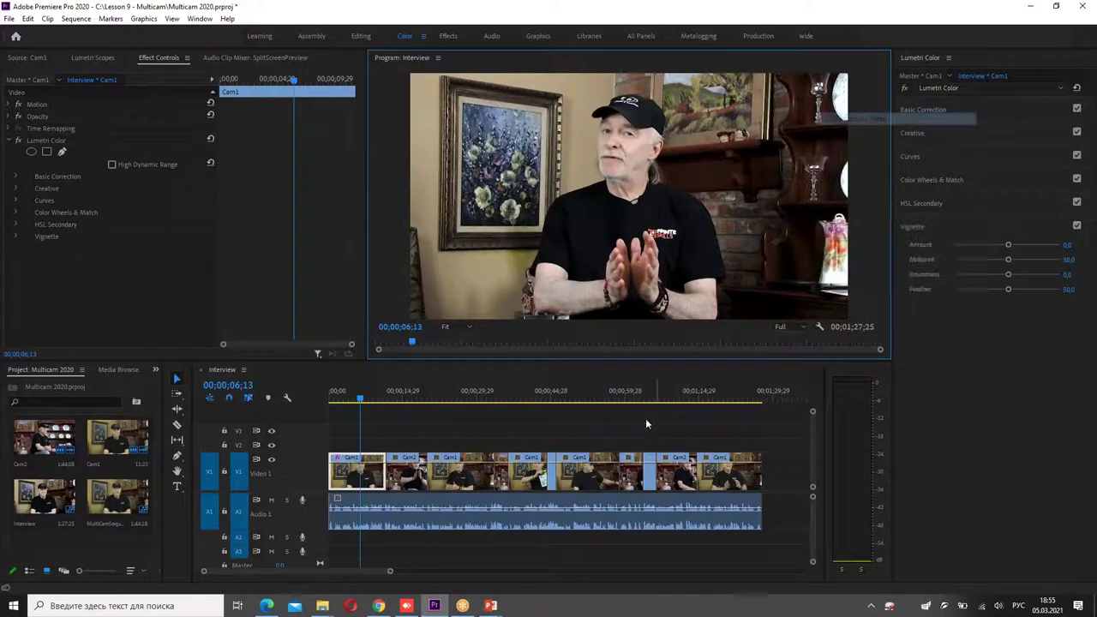
# Select the first Cam1 clip in the timeline to show its Lumetri Color settings.
pyautogui.click(358, 395)
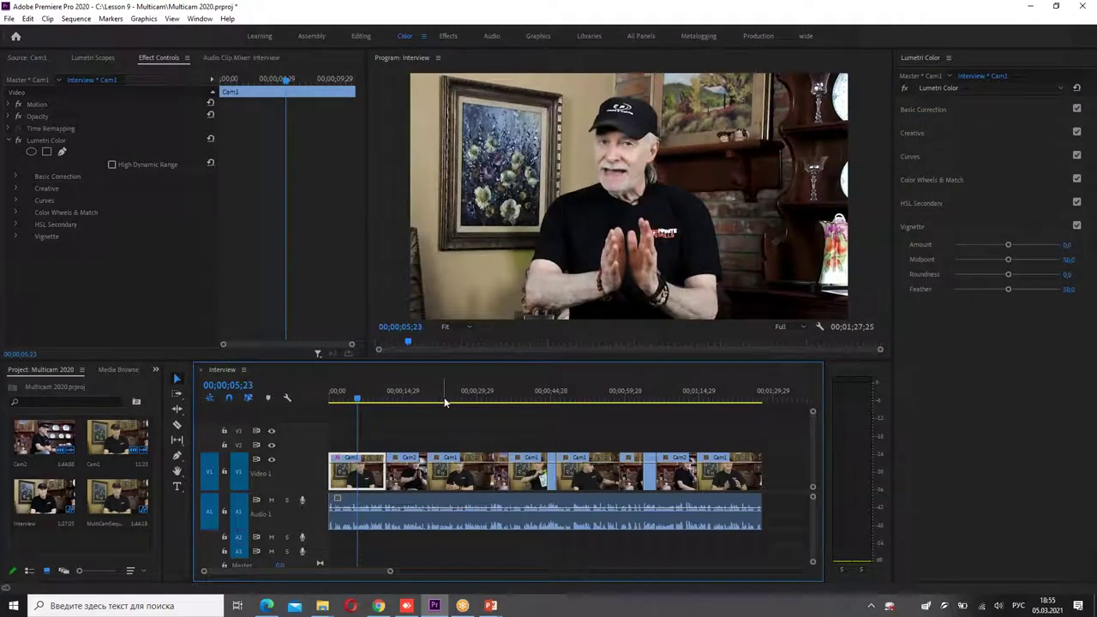
pyautogui.click(452, 394)
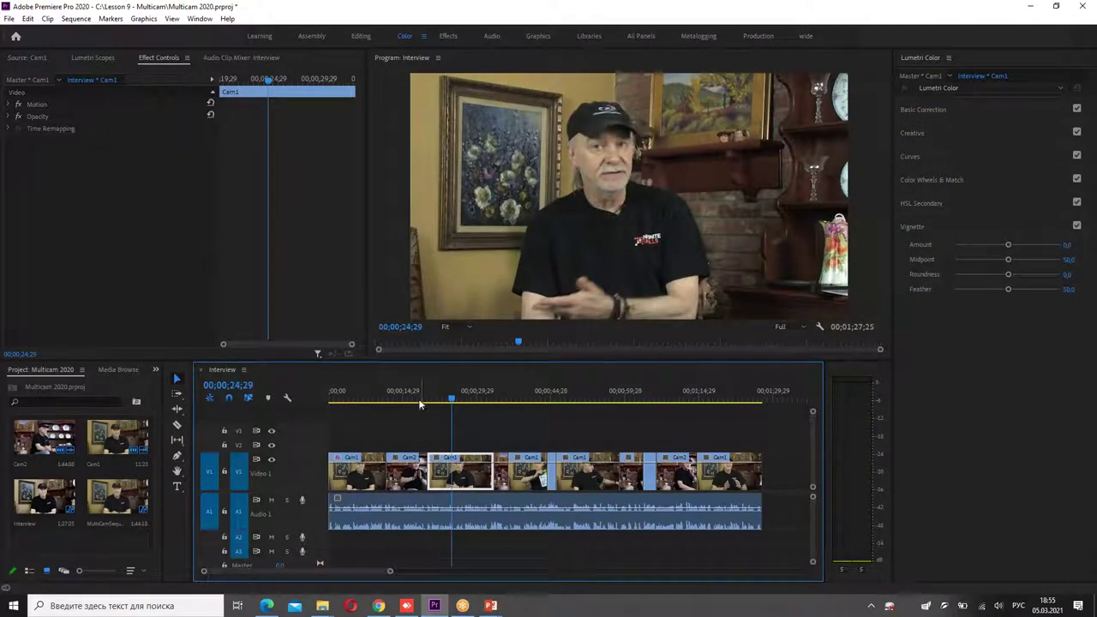
pyautogui.click(356, 396)
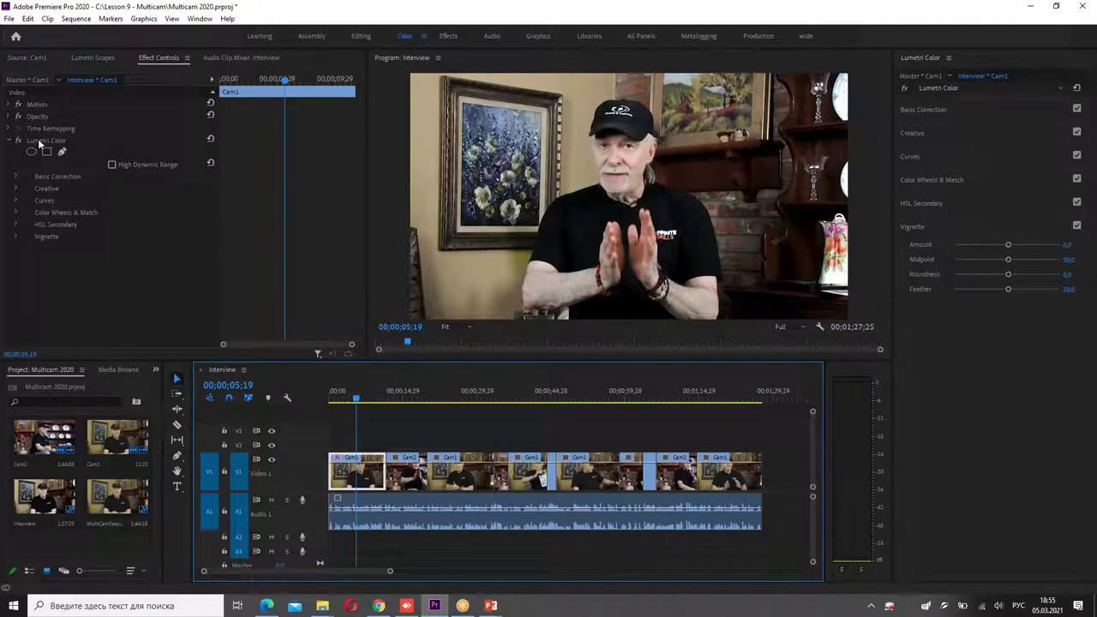
# Copy the first clip's Lumetri Color effect and paste it onto the Cam1 clip at about 28 seconds.
pyautogui.rightClick(38, 139)
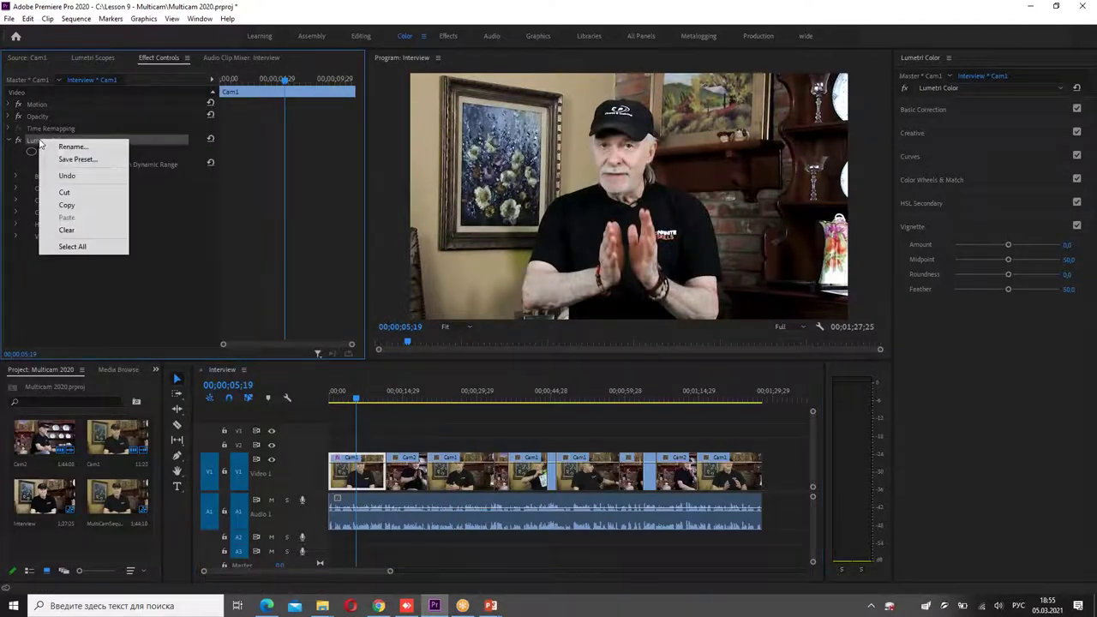
pyautogui.click(66, 205)
pyautogui.click(471, 401)
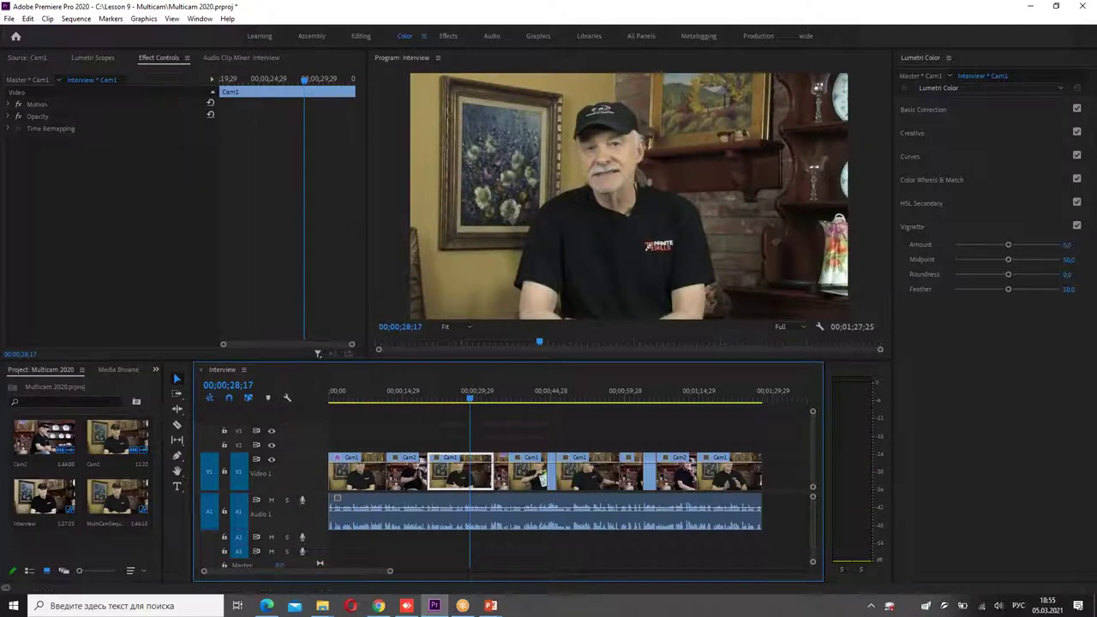
pyautogui.rightClick(125, 198)
pyautogui.click(167, 279)
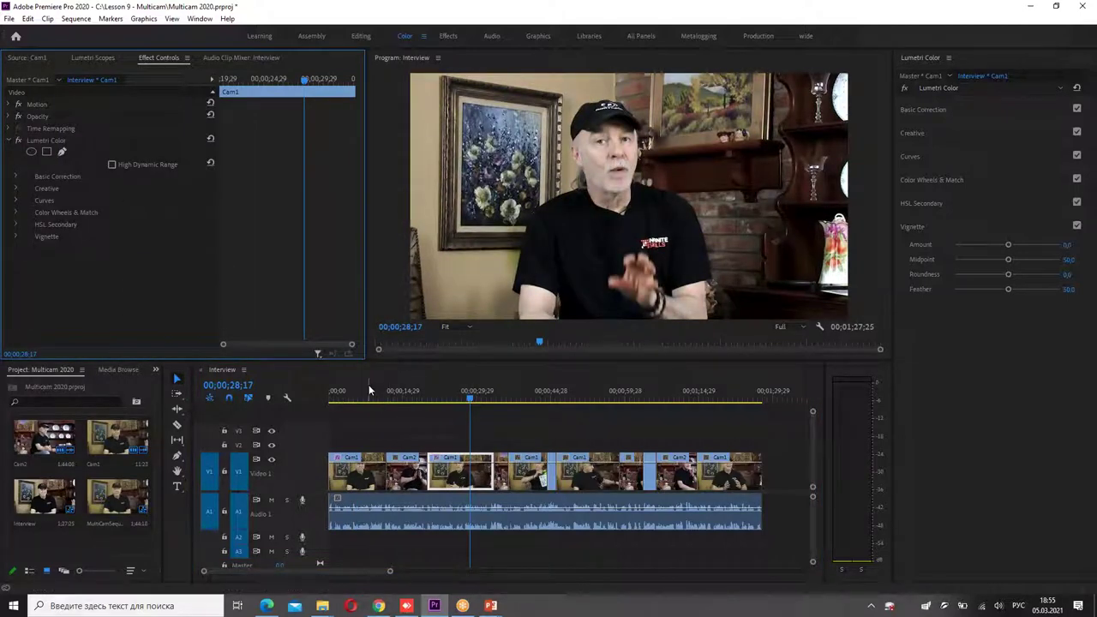
# Paste the Lumetri Color grade onto the Cam1 clips near 38 and 52 seconds.
pyautogui.click(459, 400)
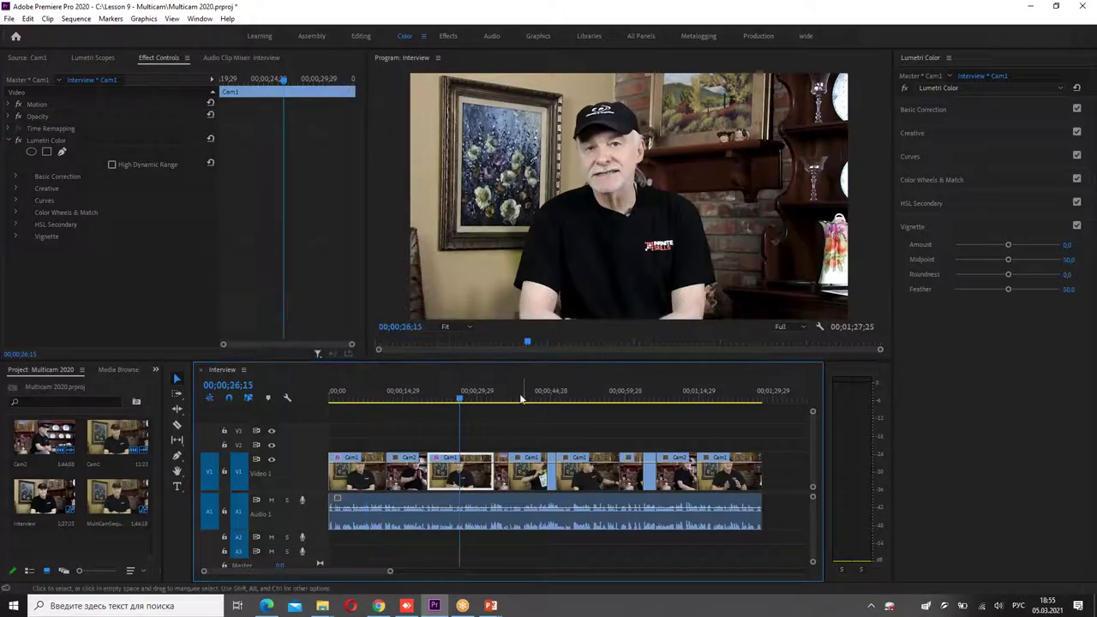
pyautogui.click(520, 401)
pyautogui.rightClick(42, 169)
pyautogui.click(69, 248)
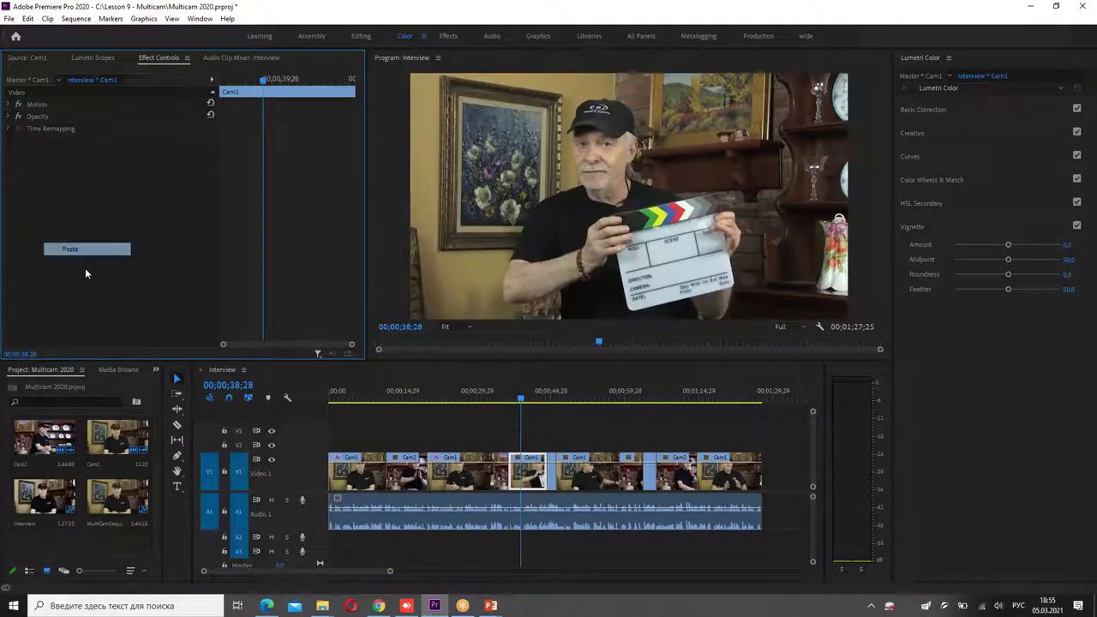
pyautogui.click(585, 400)
pyautogui.rightClick(91, 238)
pyautogui.click(112, 315)
# Scrub through the sequence to check which Cam1 clips now carry the grade.
pyautogui.click(674, 401)
pyautogui.click(718, 400)
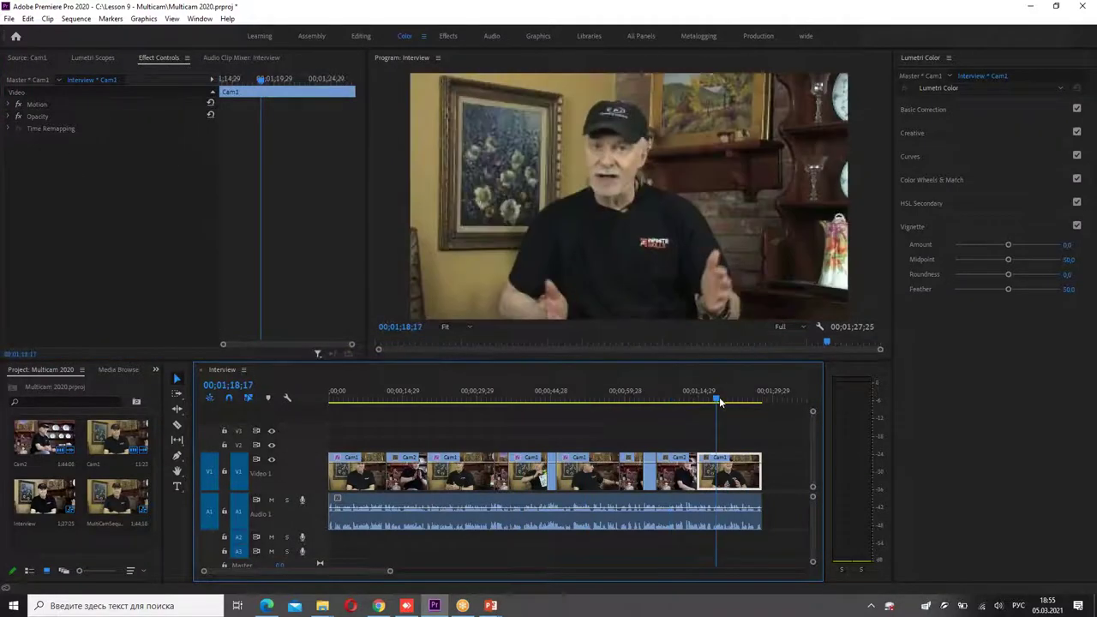
pyautogui.click(594, 401)
pyautogui.moveTo(587, 400); pyautogui.dragTo(377, 401)
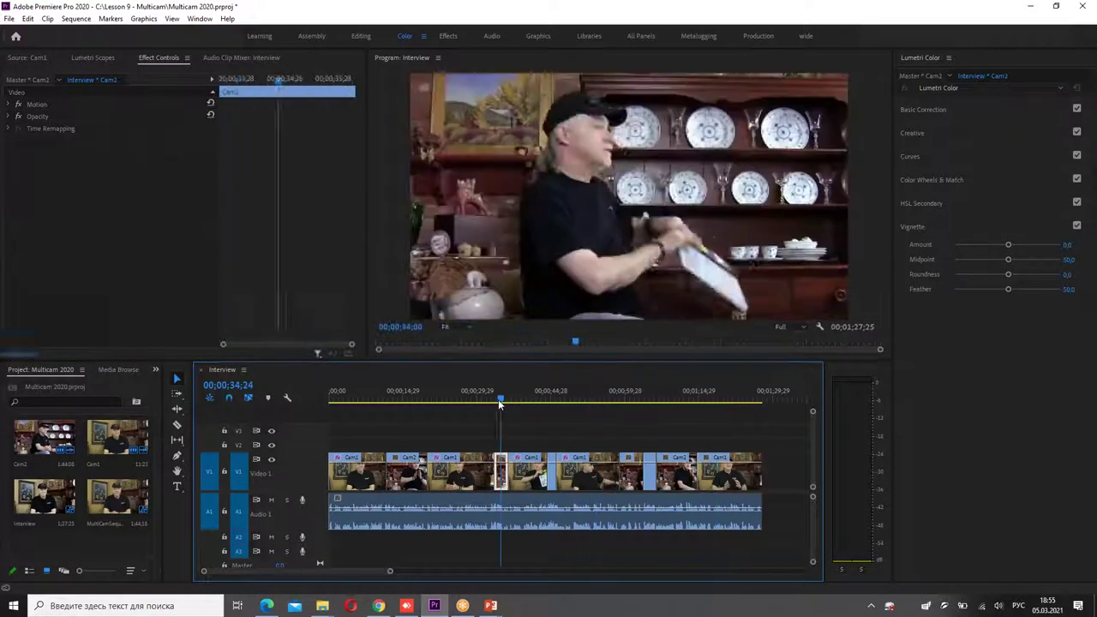
pyautogui.click(467, 400)
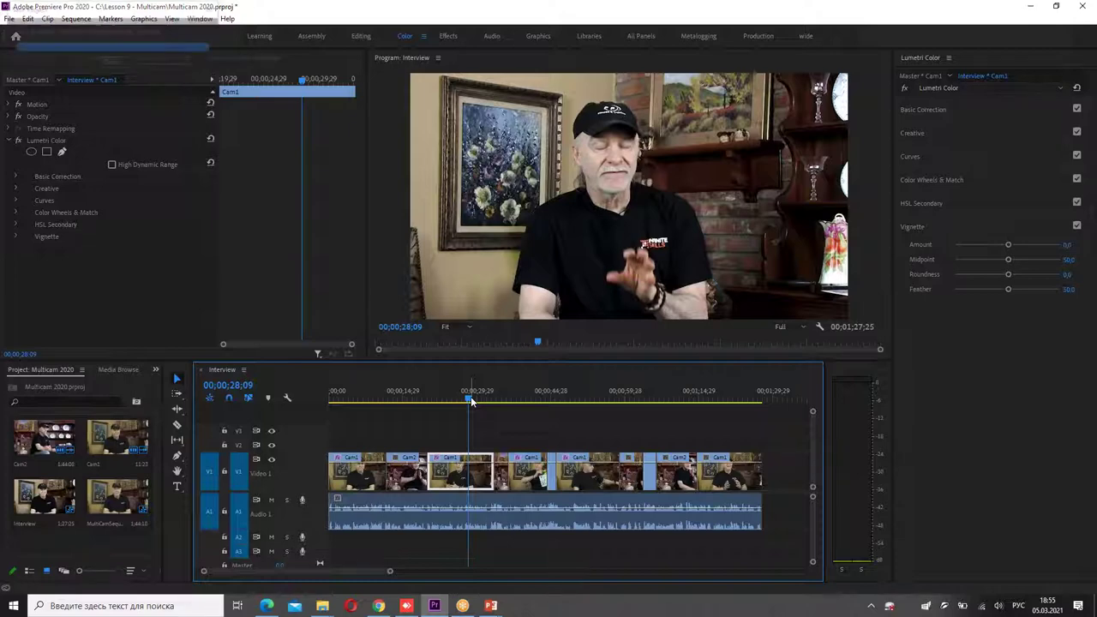
# Review the Cam1 clip near 53 seconds and its Lumetri Color effect.
pyautogui.click(594, 400)
pyautogui.click(68, 142)
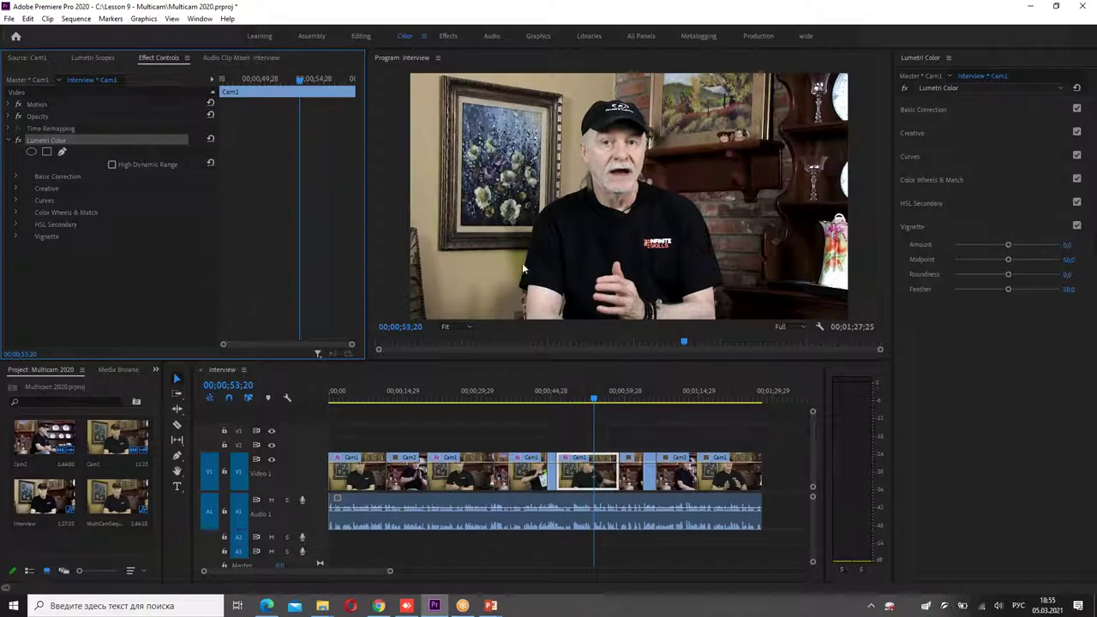
pyautogui.click(590, 399)
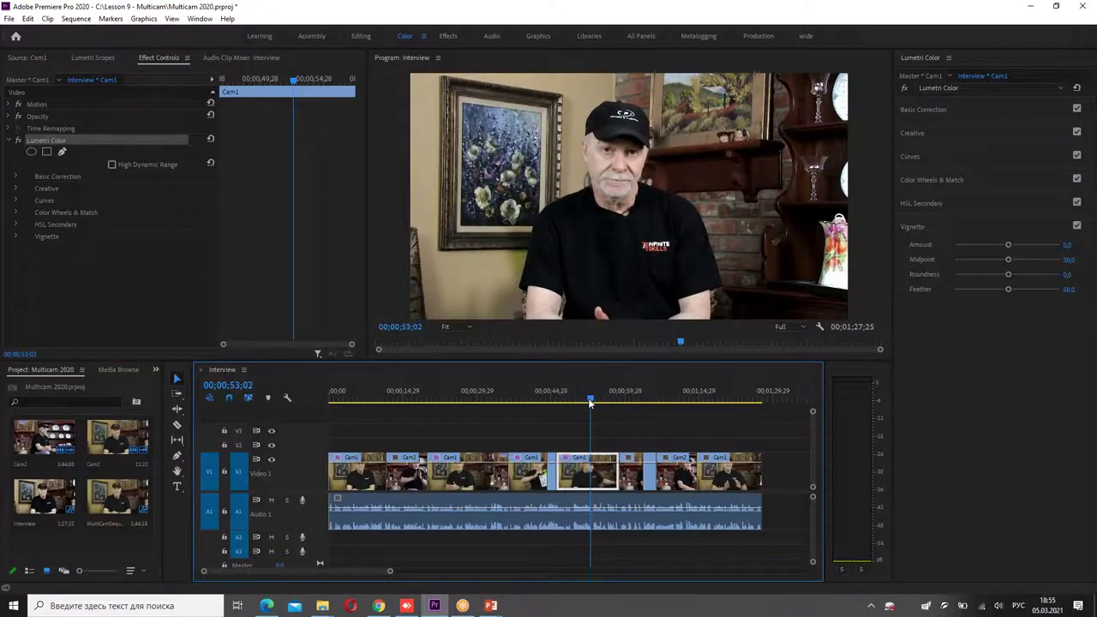
pyautogui.moveTo(590, 401); pyautogui.dragTo(583, 401)
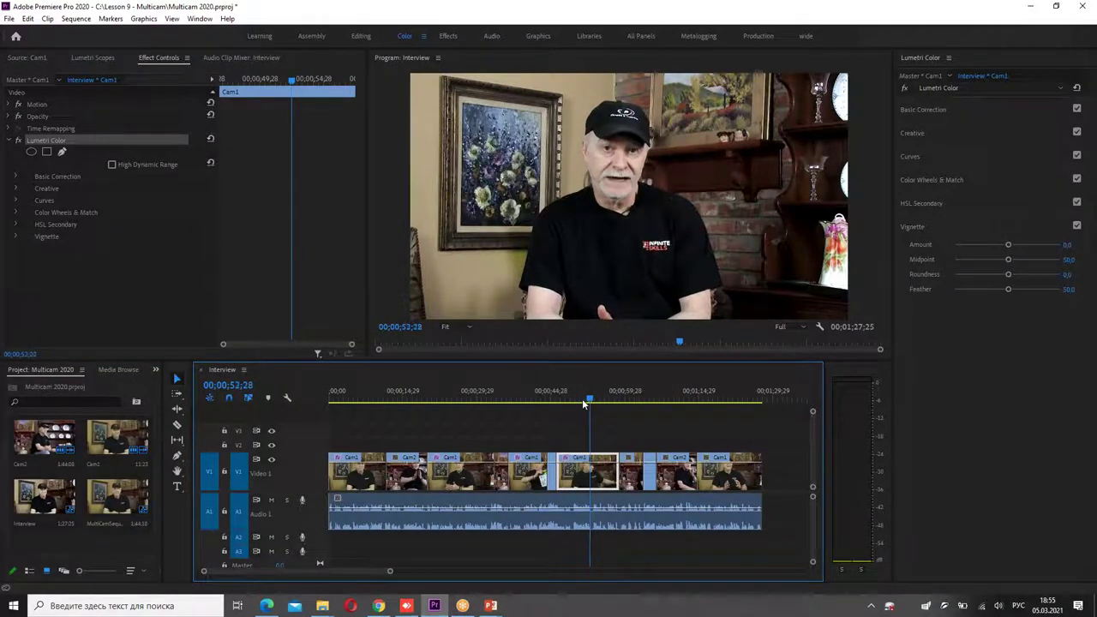
pyautogui.click(69, 140)
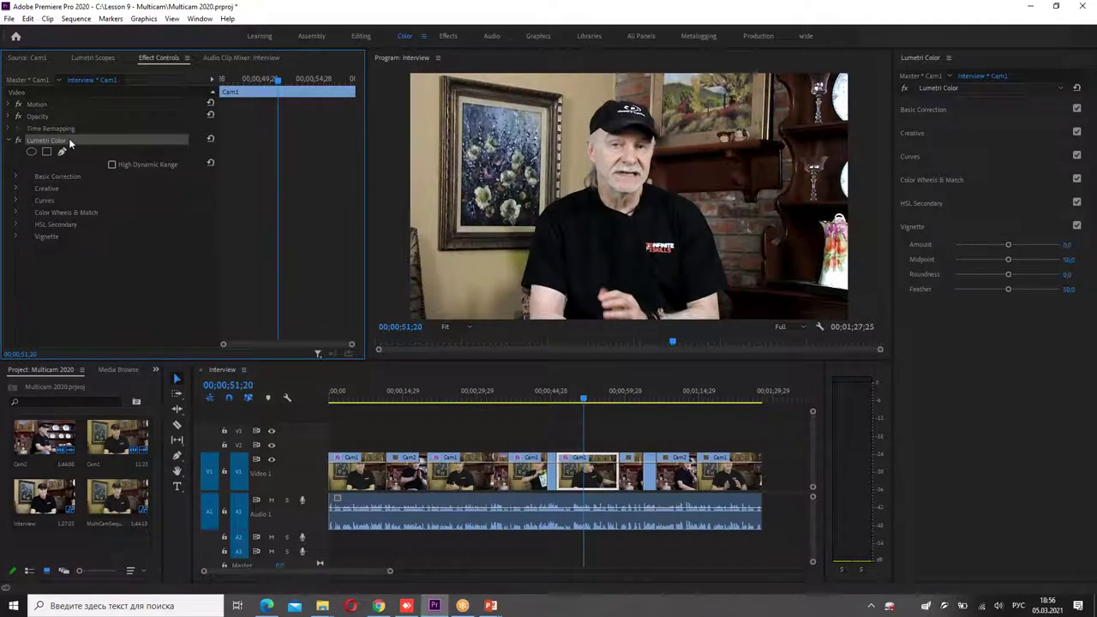
# Delete Lumetri Color from the clapperboard clip near 40 seconds, then reselect the first clip's effect.
pyautogui.click(531, 397)
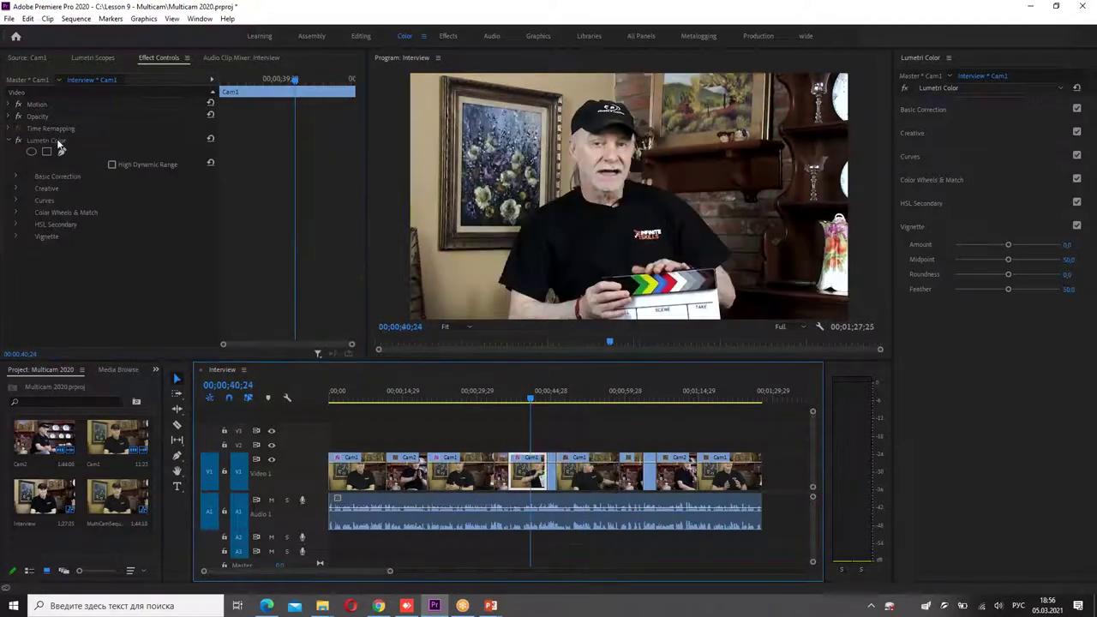
pyautogui.click(257, 307)
pyautogui.press('Delete')
pyautogui.click(471, 397)
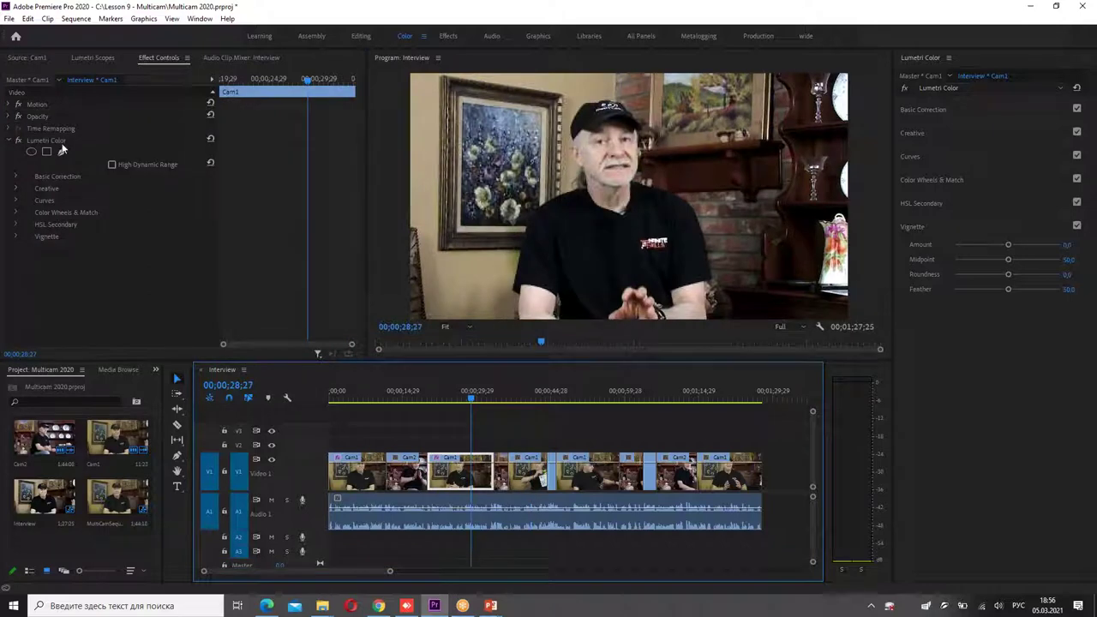
pyautogui.click(354, 391)
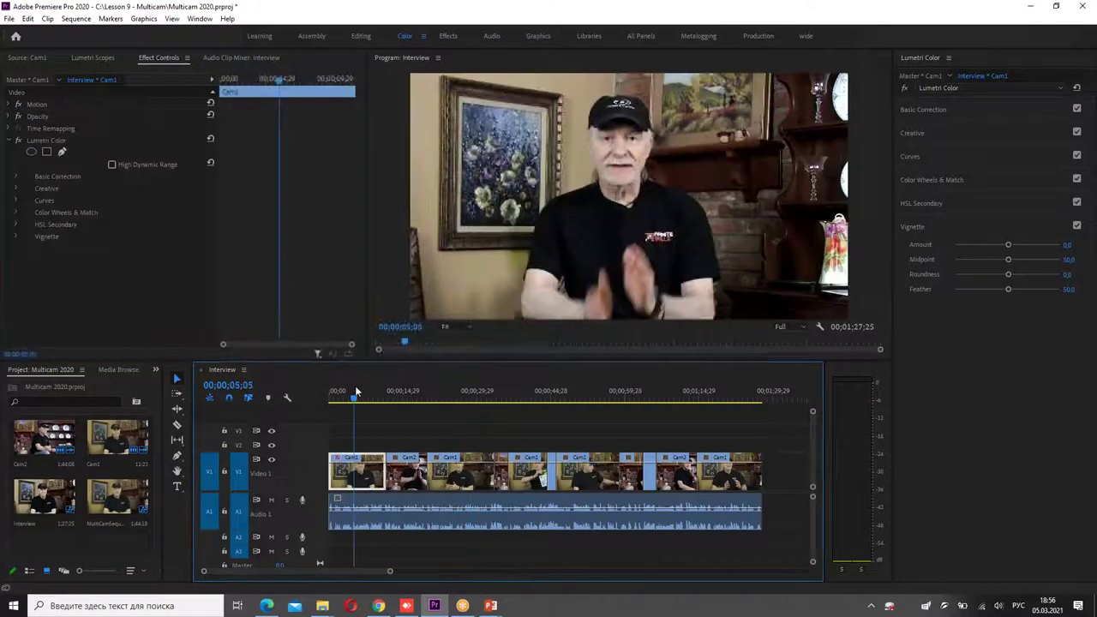
pyautogui.click(75, 142)
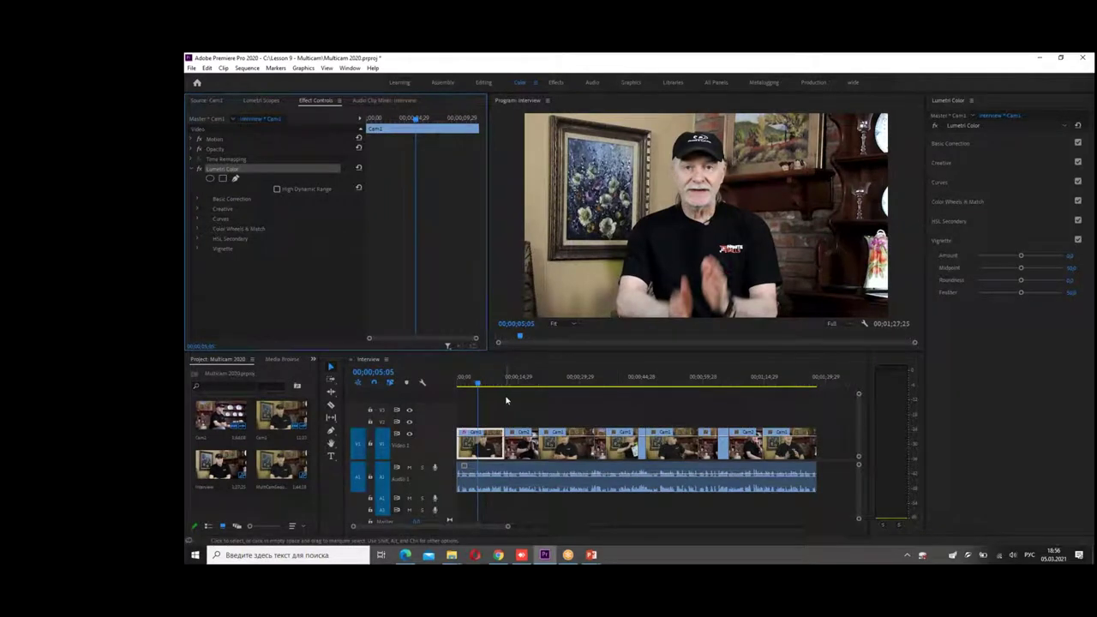
# Delete the first Cam1 clip's Lumetri Color effect and scrub to about 1:04 to check the clips.
pyautogui.press('Delete')
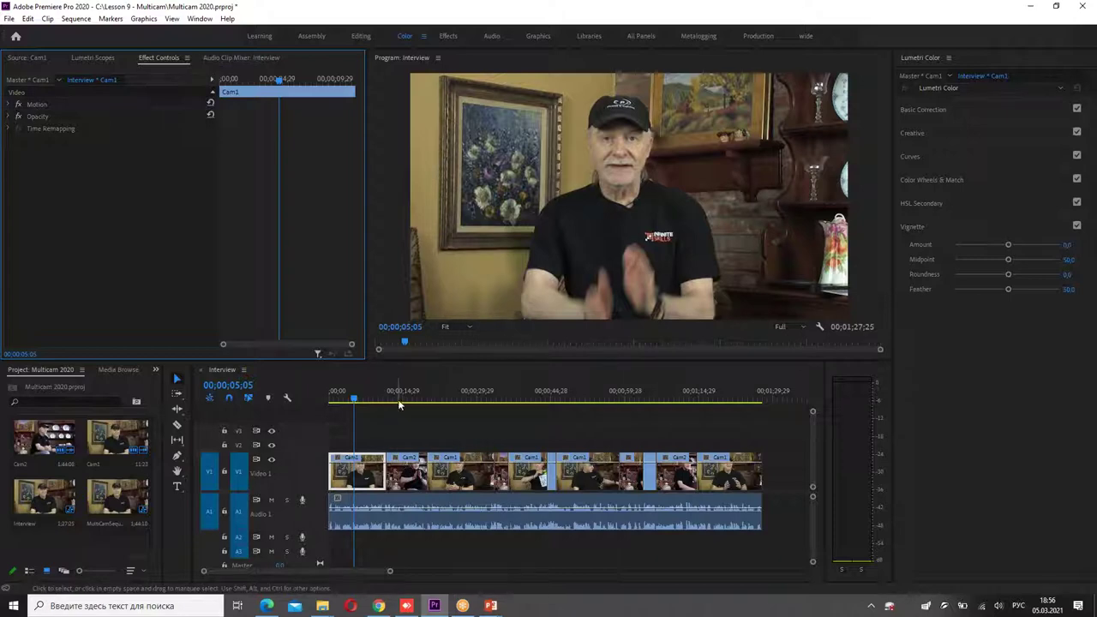
pyautogui.moveTo(428, 398); pyautogui.dragTo(502, 409)
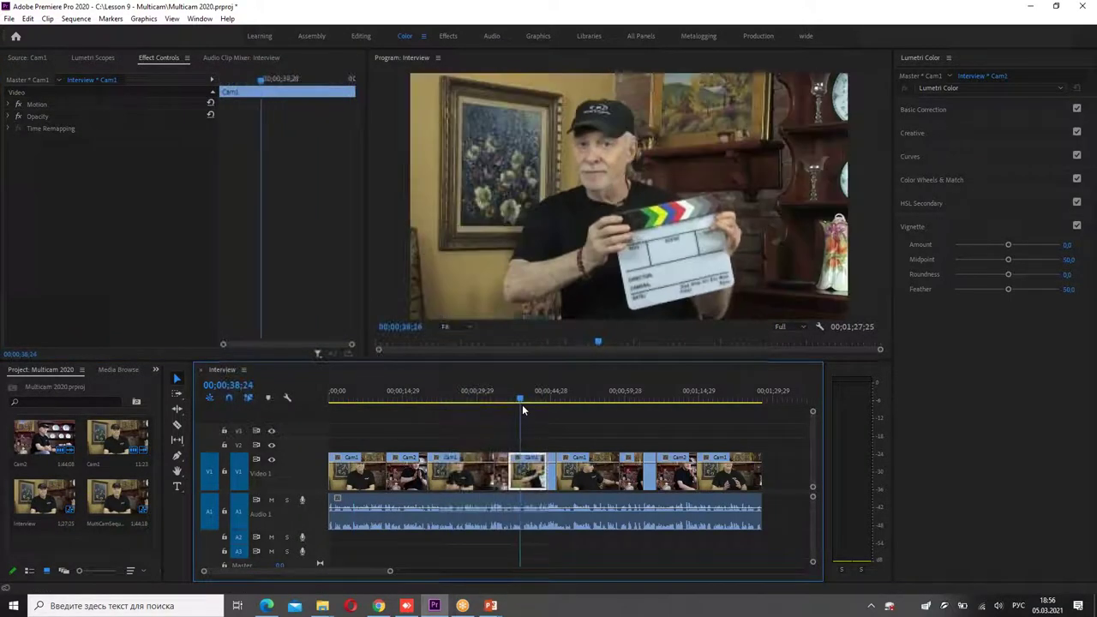
pyautogui.moveTo(501, 404); pyautogui.dragTo(588, 406)
pyautogui.moveTo(683, 409); pyautogui.dragTo(359, 422)
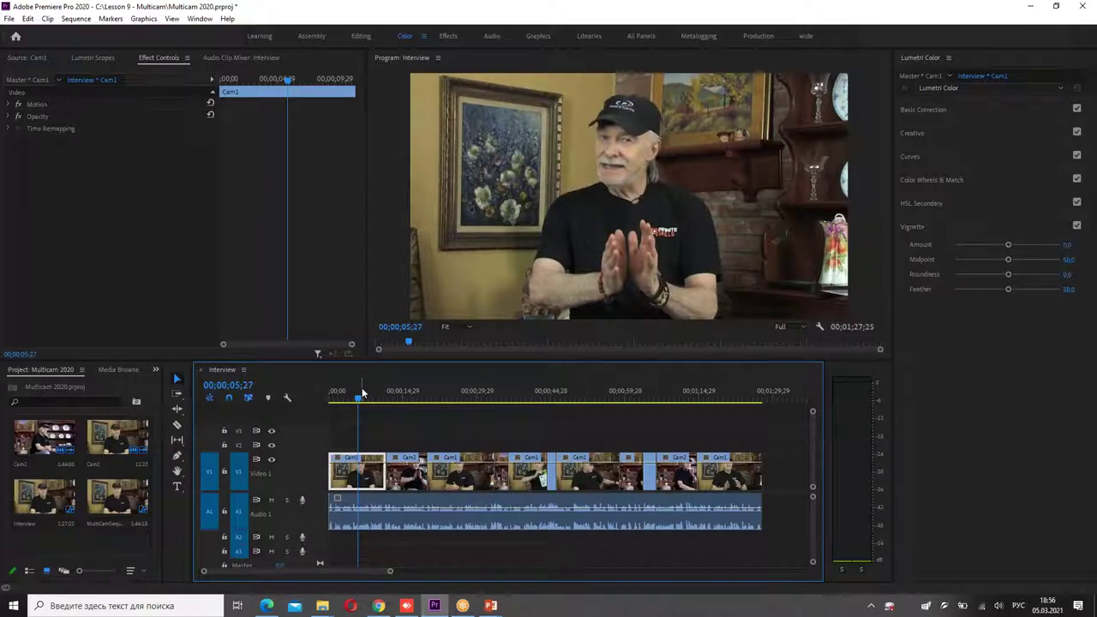
pyautogui.click(915, 75)
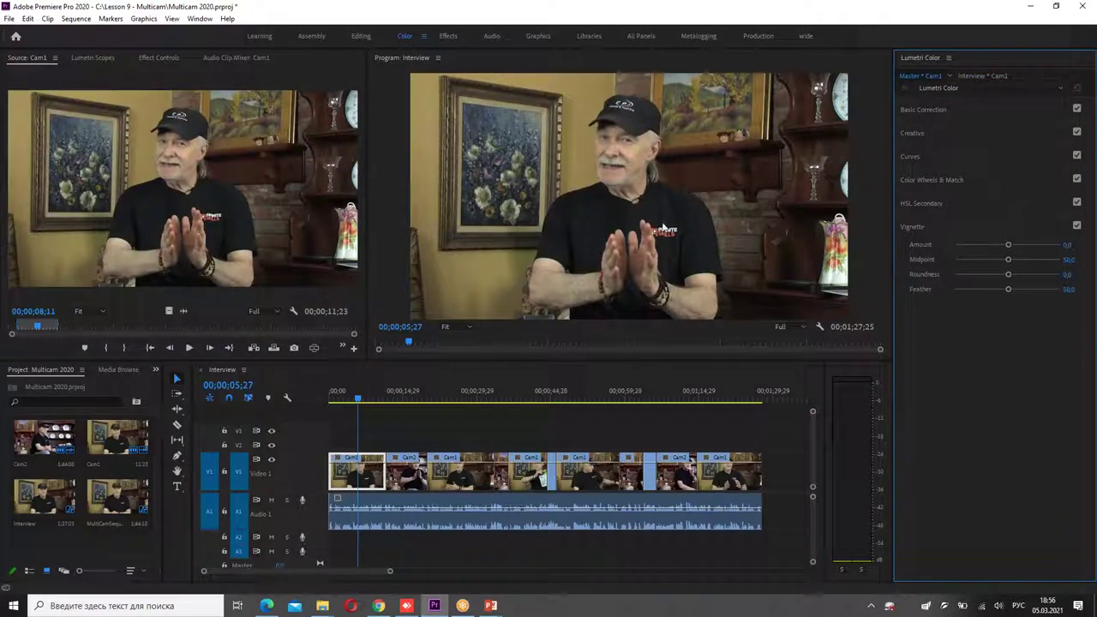
# In Basic Correction, push Temperature to -100 and raise Exposure to 3.6.
pyautogui.press('space')
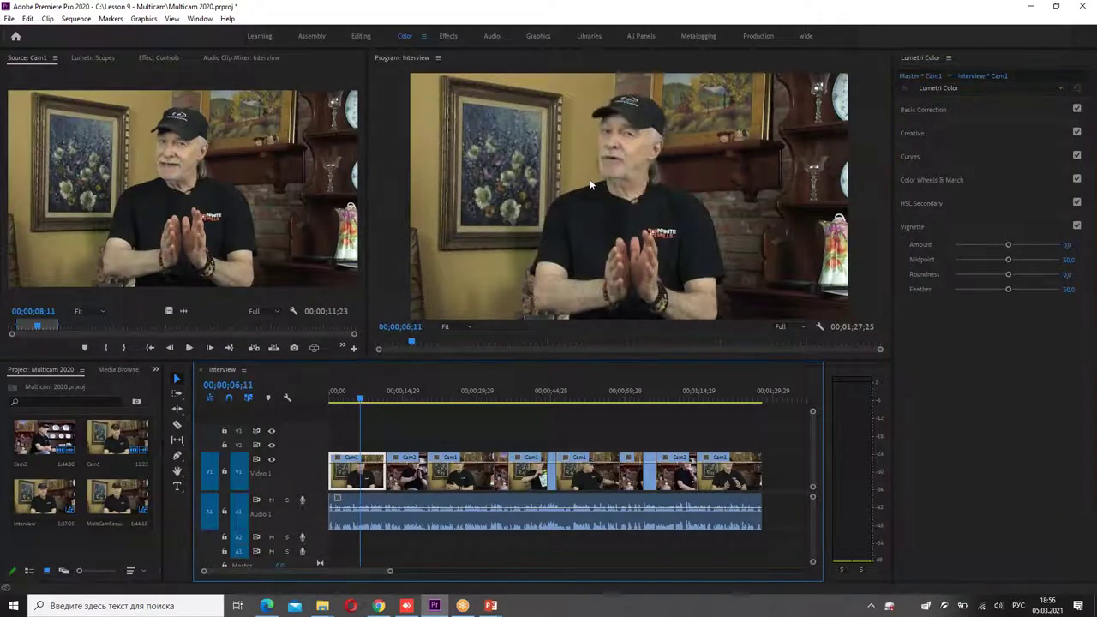
pyautogui.click(1043, 108)
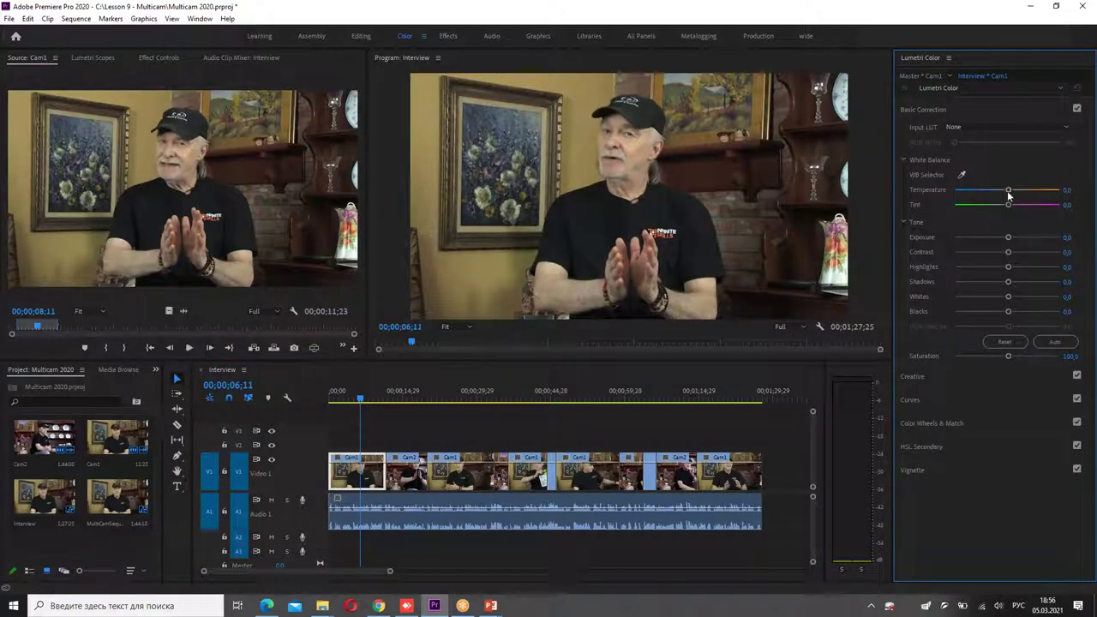
pyautogui.moveTo(1008, 190); pyautogui.dragTo(955, 190)
pyautogui.moveTo(1008, 237); pyautogui.dragTo(1044, 238)
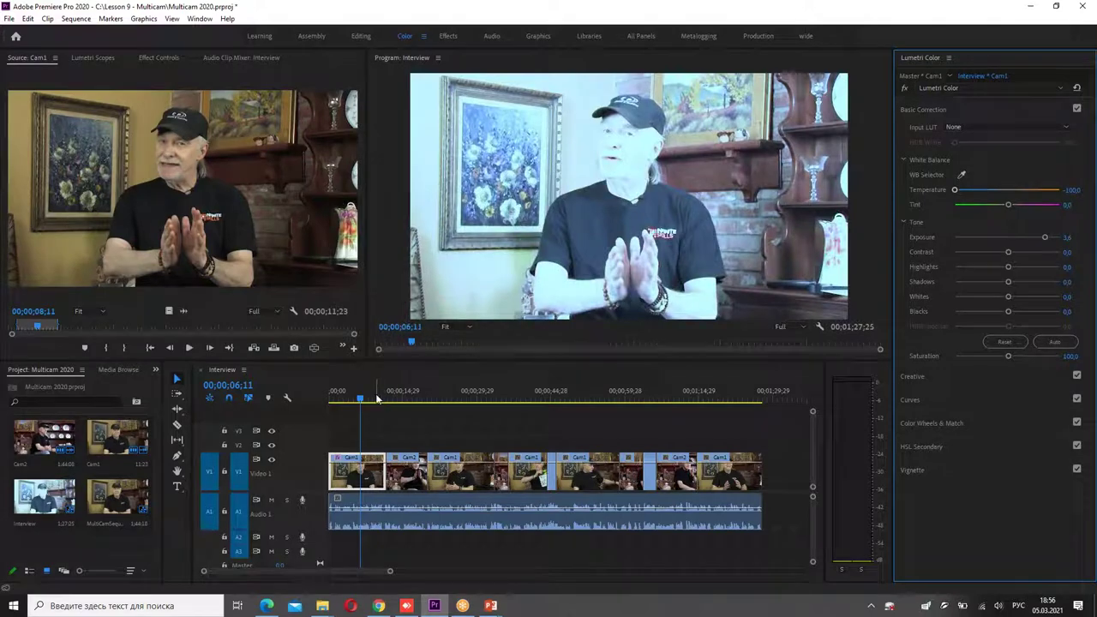
pyautogui.moveTo(377, 400)
pyautogui.mouseDown()
pyautogui.moveTo(572, 416)
pyautogui.moveTo(365, 419)
pyautogui.moveTo(697, 419)
pyautogui.moveTo(361, 423)
pyautogui.mouseUp()
# Tint the Interview instance grade magenta to 45.7 and scrub the sequence to review it.
pyautogui.click(919, 84)
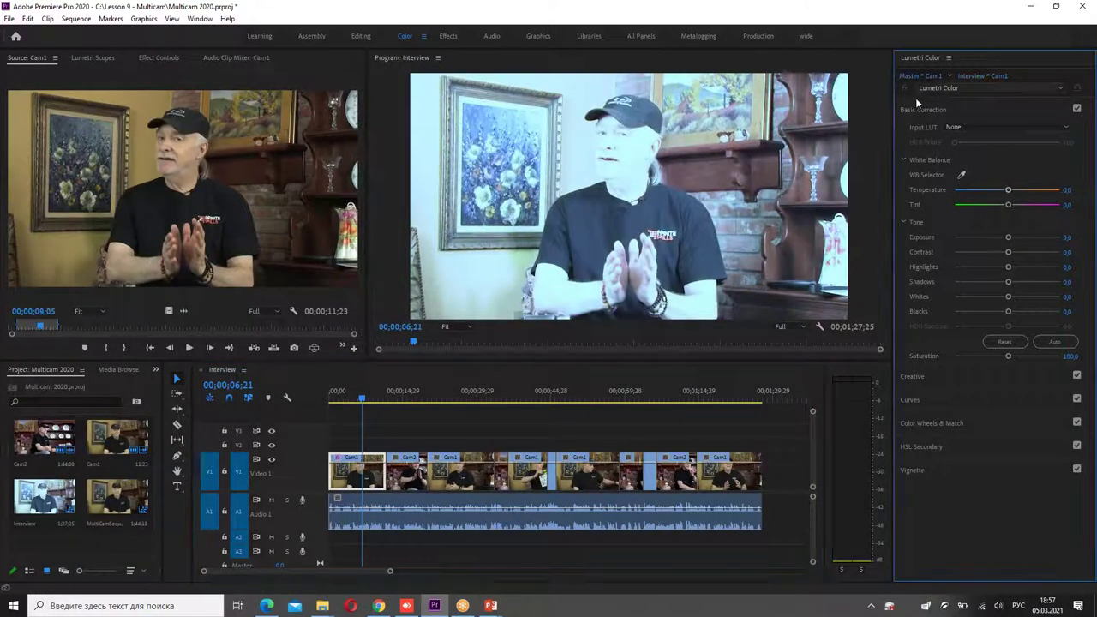
pyautogui.click(362, 397)
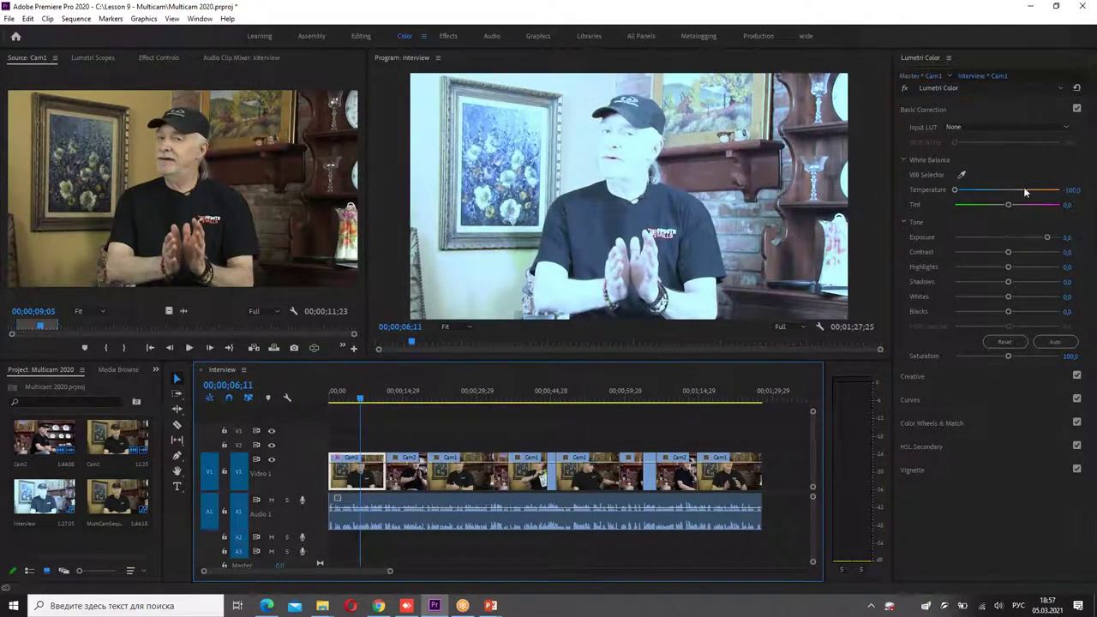
pyautogui.moveTo(1010, 204); pyautogui.dragTo(1032, 209)
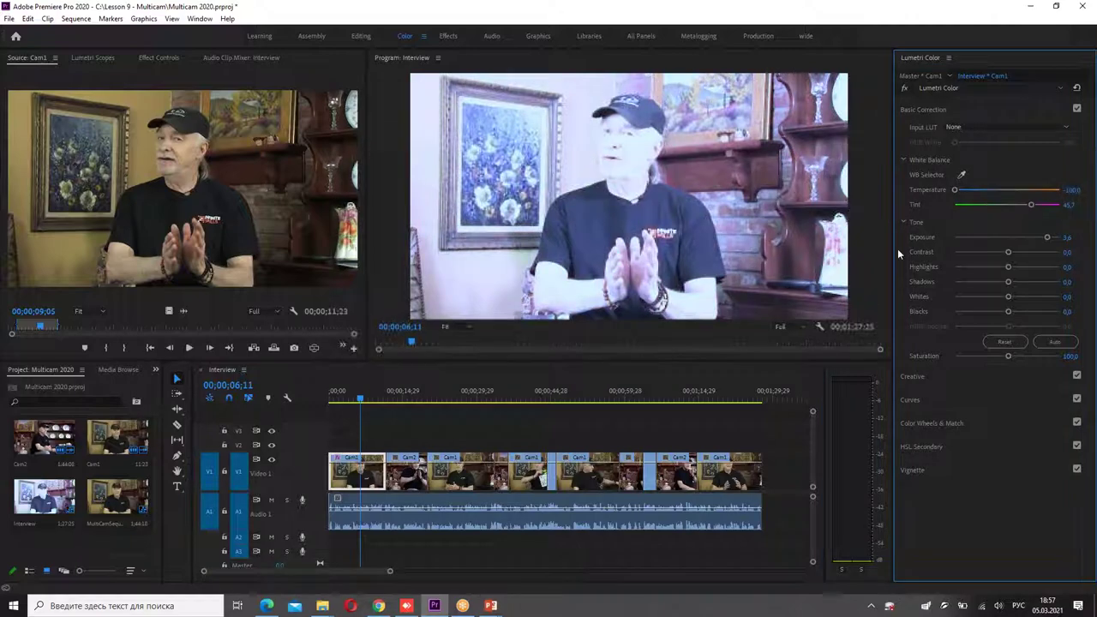
pyautogui.moveTo(367, 399)
pyautogui.mouseDown()
pyautogui.moveTo(348, 402)
pyautogui.moveTo(372, 400)
pyautogui.mouseUp()
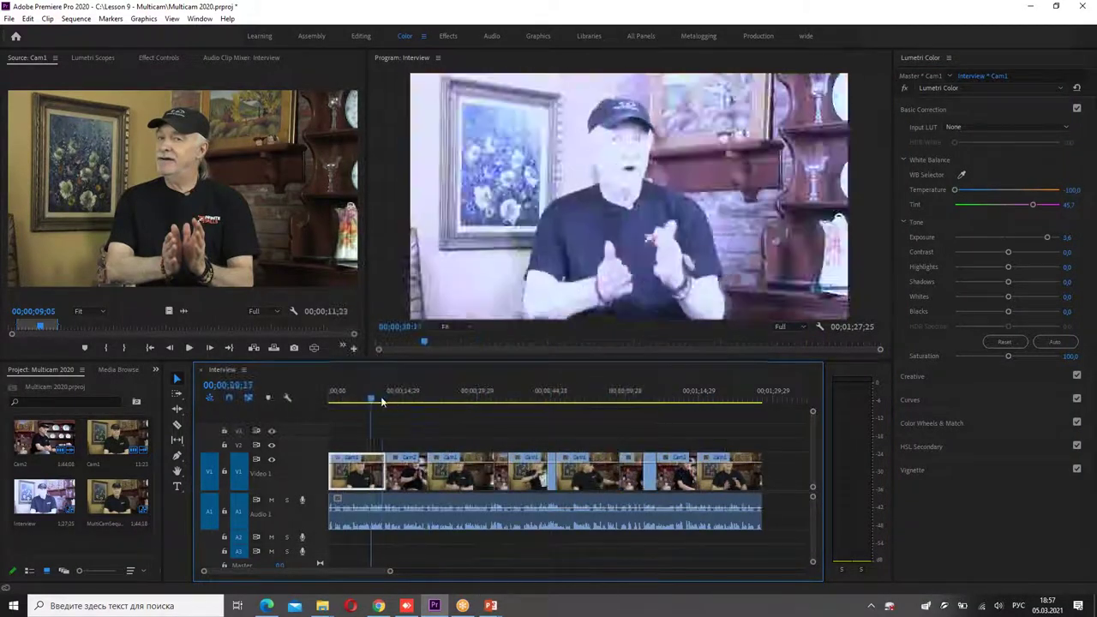
pyautogui.moveTo(381, 399)
pyautogui.mouseDown()
pyautogui.moveTo(463, 405)
pyautogui.moveTo(375, 408)
pyautogui.mouseUp()
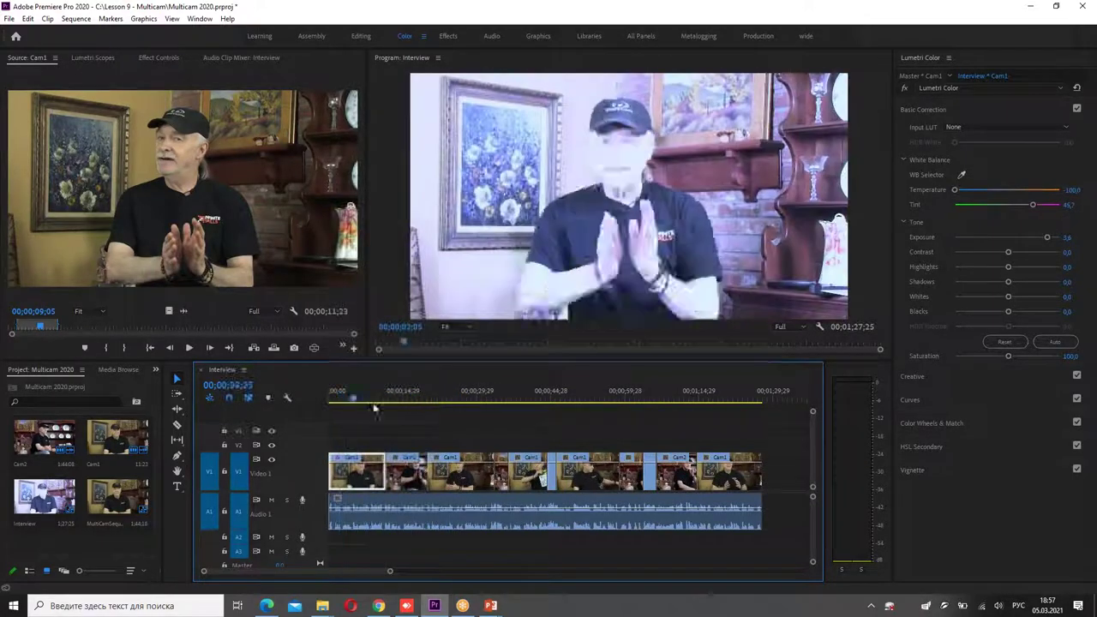
pyautogui.moveTo(374, 408); pyautogui.dragTo(357, 408)
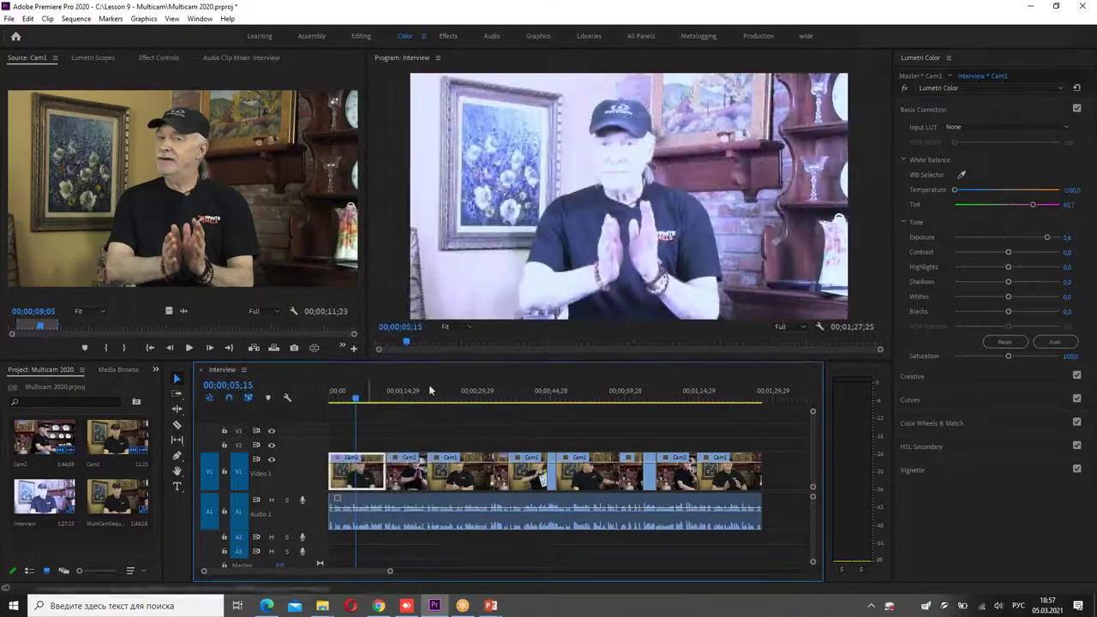
pyautogui.click(922, 76)
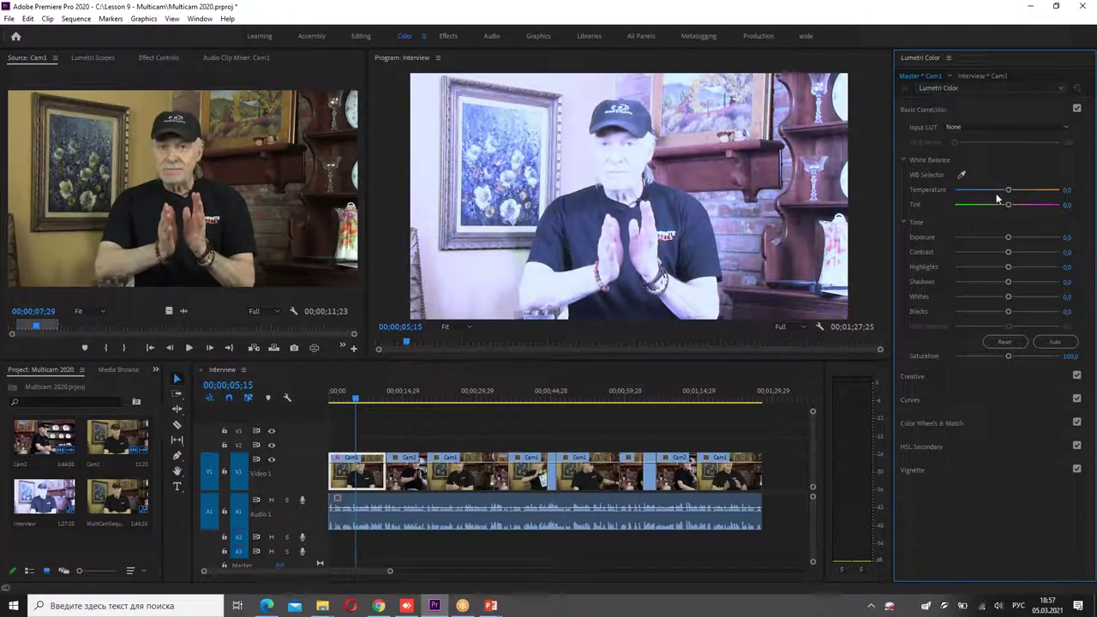
pyautogui.moveTo(990, 194); pyautogui.dragTo(955, 197)
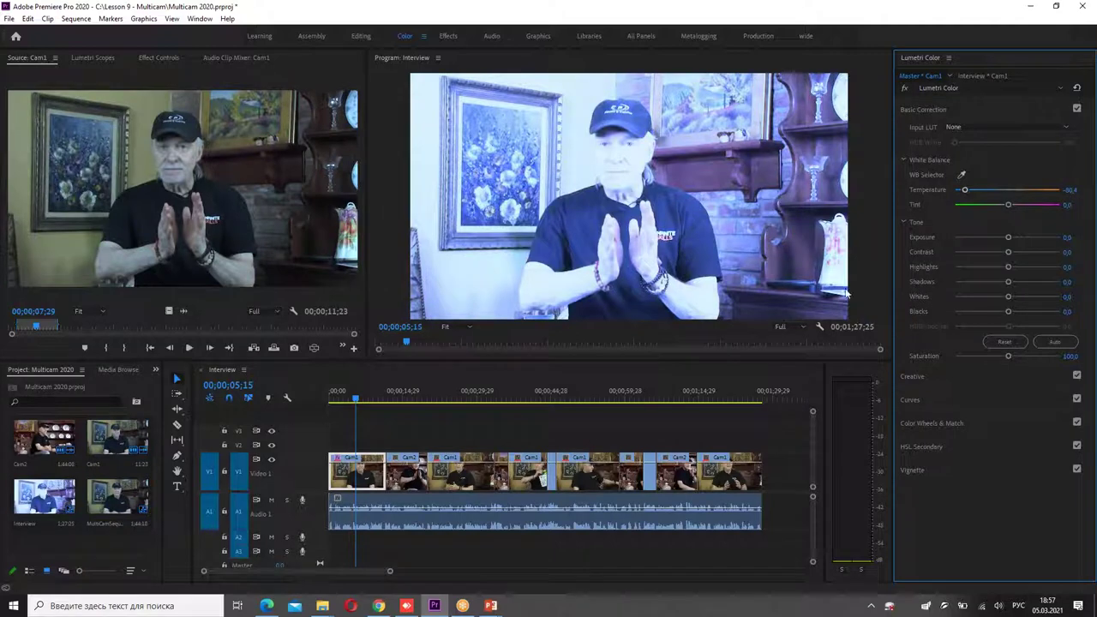
pyautogui.hotkey('ctrl', 'z')
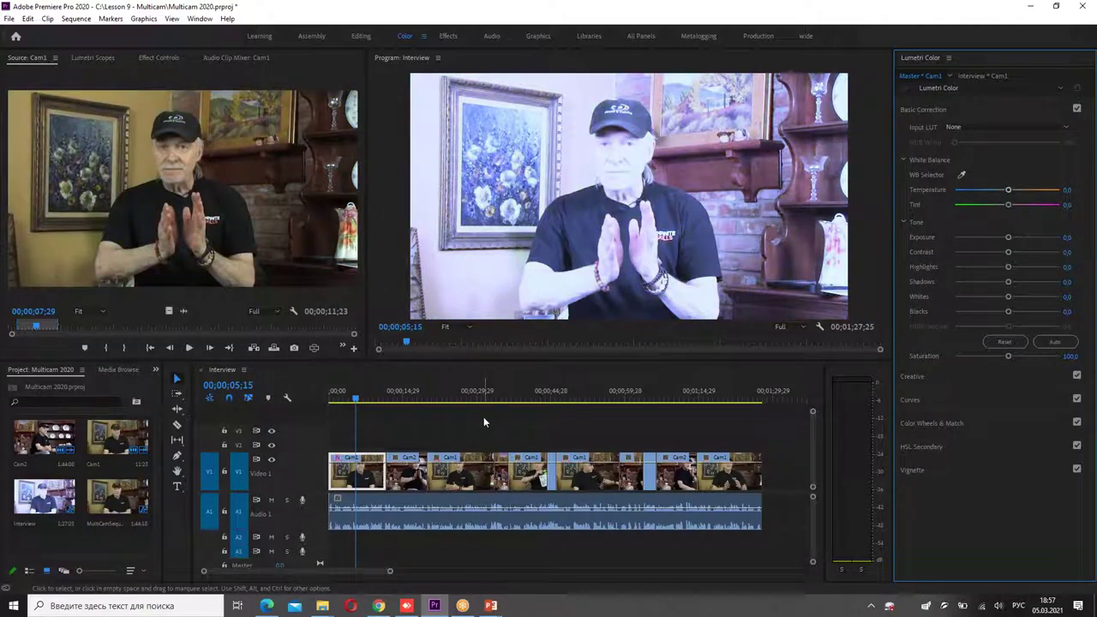
pyautogui.hotkey('ctrl', 'z')
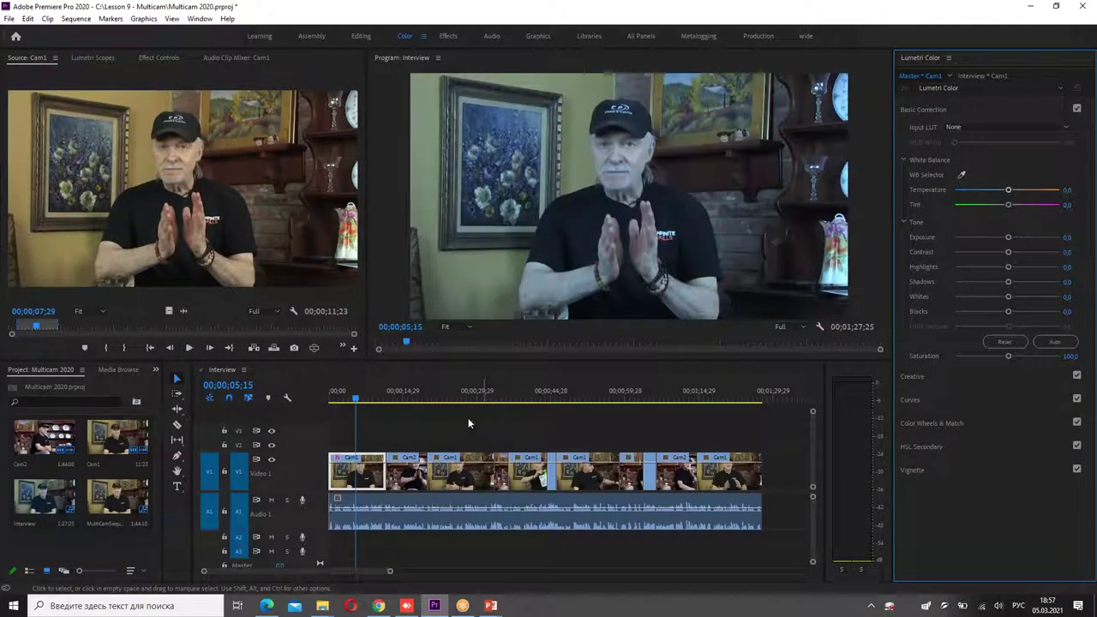
pyautogui.click(924, 76)
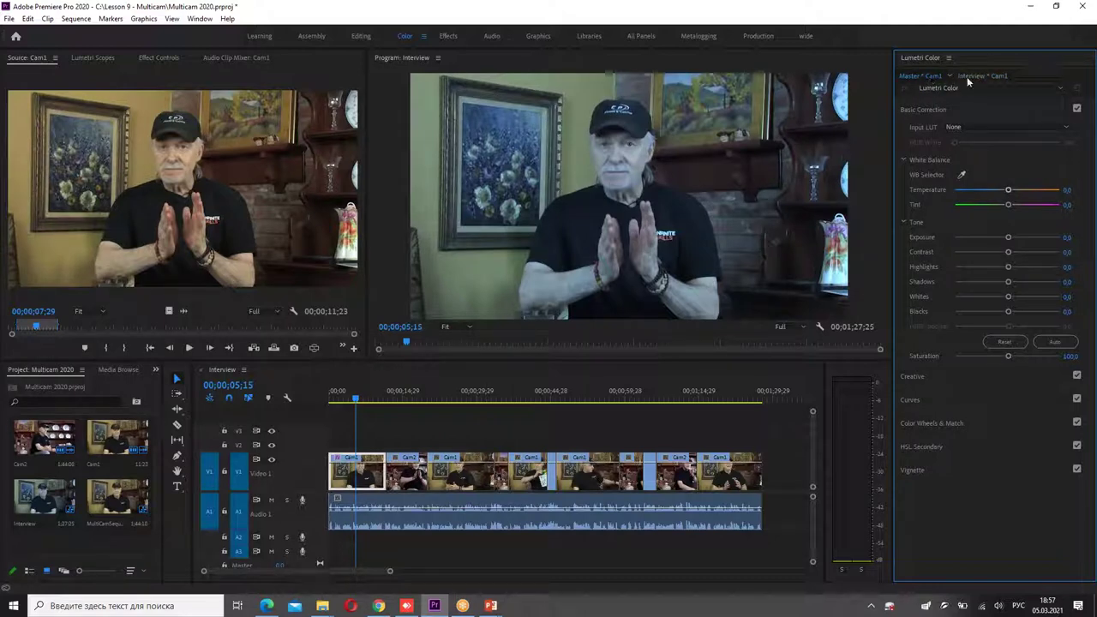
pyautogui.click(920, 75)
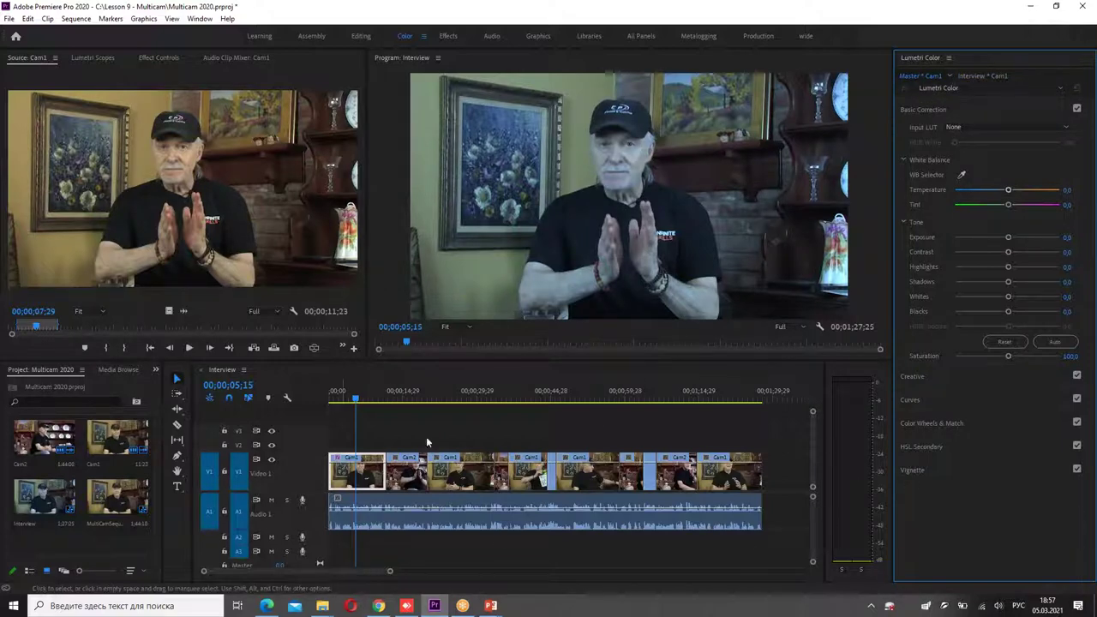
pyautogui.click(352, 399)
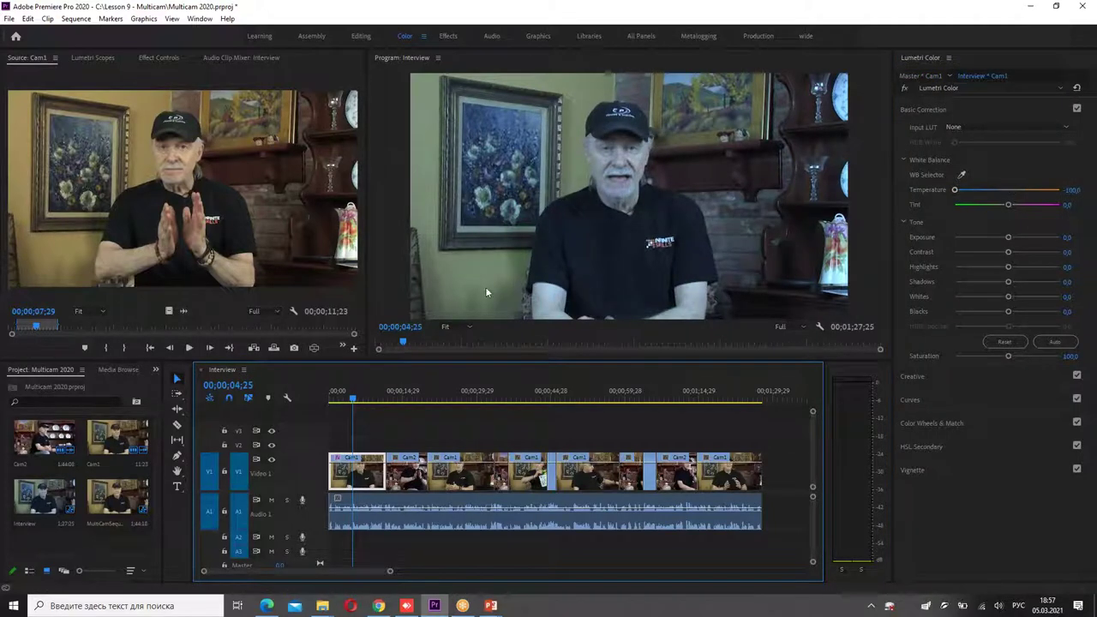
# Set the Master Cam1 grade to Temperature -65.2 and Exposure 4.4.
pyautogui.press('space')
pyautogui.press('space')
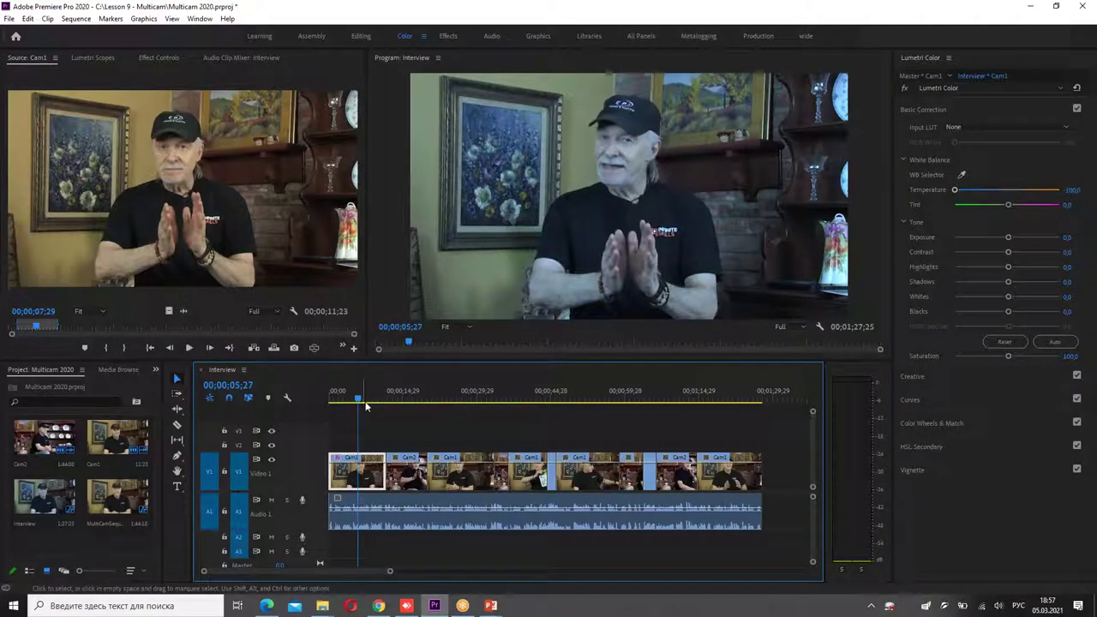
pyautogui.click(913, 75)
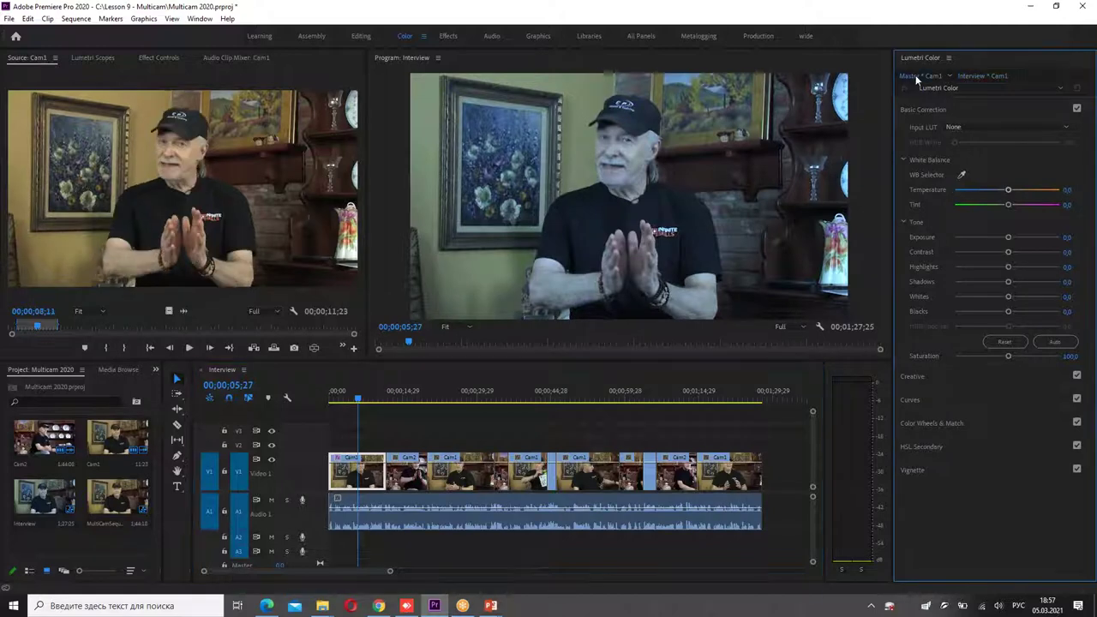
pyautogui.click(975, 190)
pyautogui.moveTo(1008, 238); pyautogui.dragTo(1054, 238)
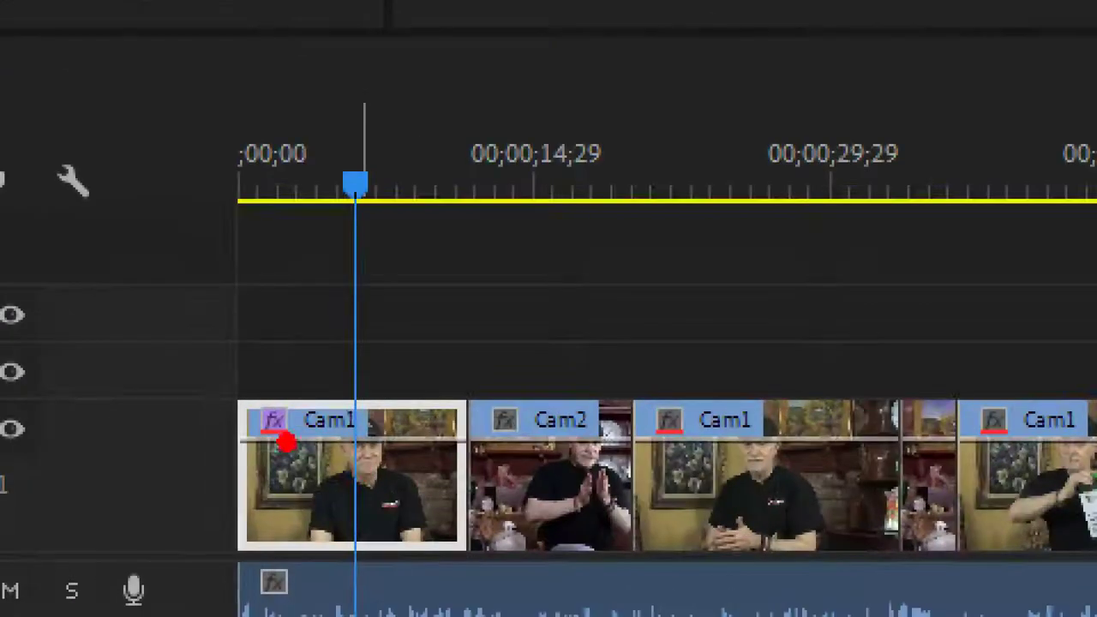
pyautogui.moveTo(284, 441); pyautogui.dragTo(295, 429)
pyautogui.moveTo(708, 424); pyautogui.dragTo(862, 426)
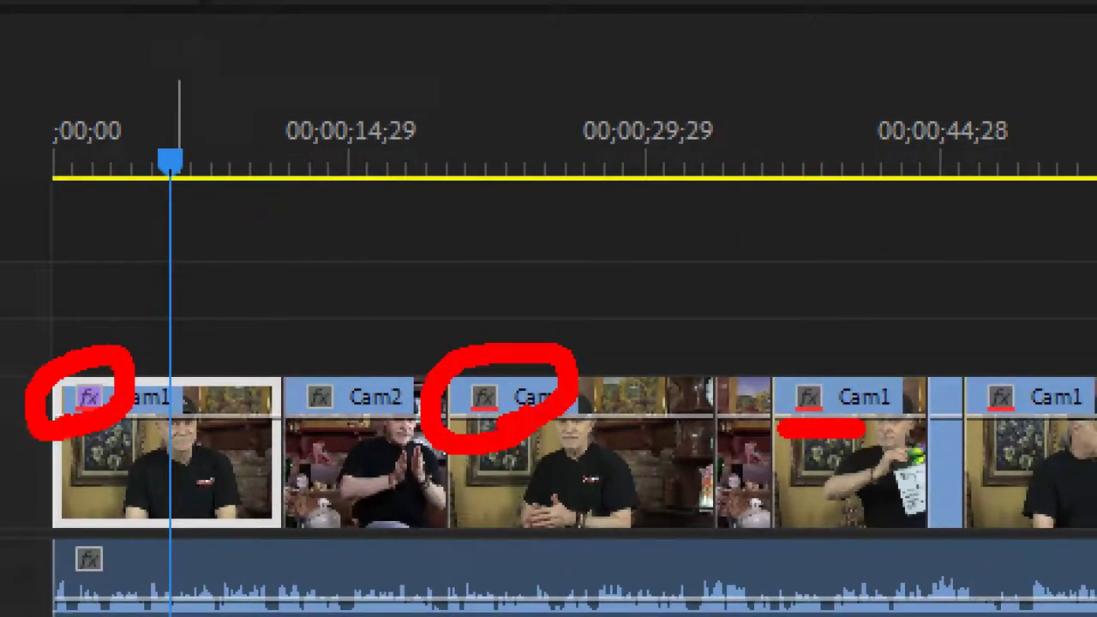
pyautogui.moveTo(967, 426); pyautogui.dragTo(1044, 426)
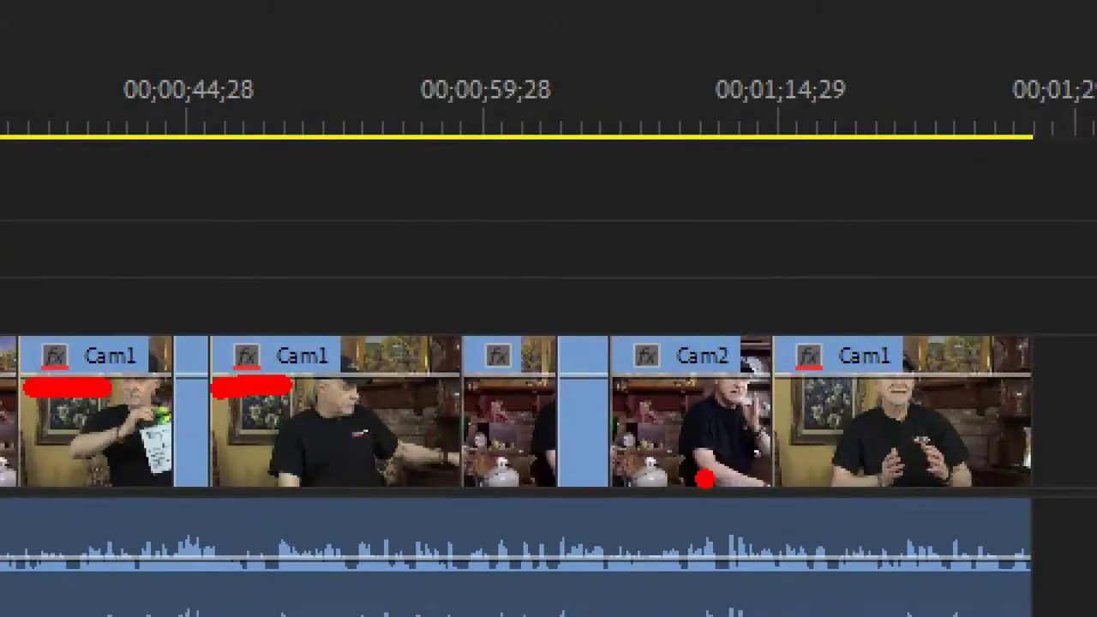
pyautogui.moveTo(748, 370); pyautogui.dragTo(789, 367)
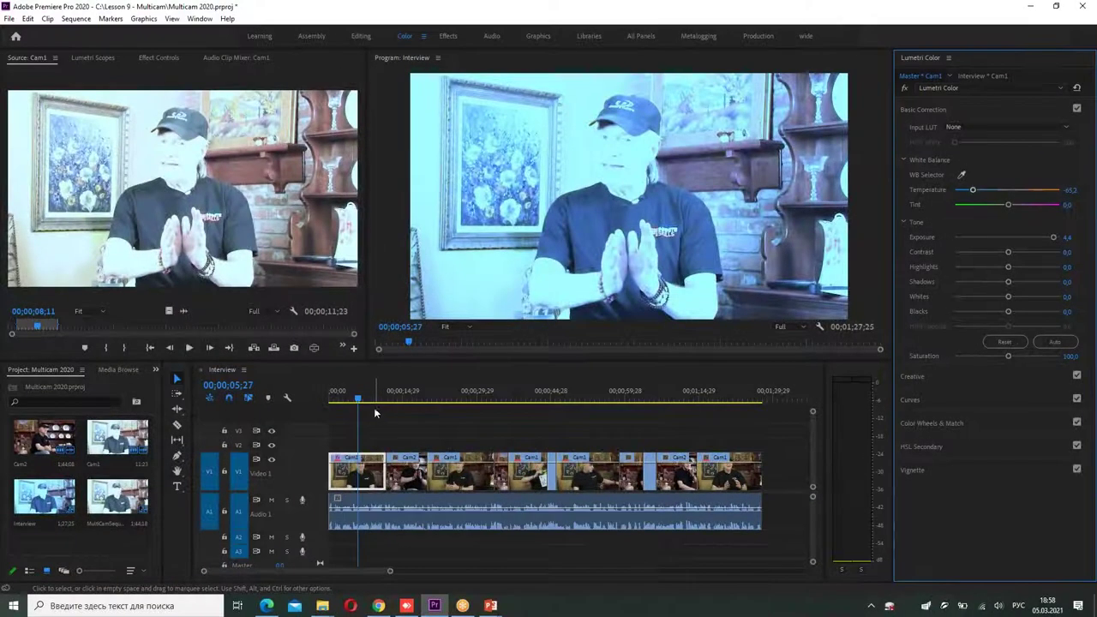
# Scrub through the sequence to confirm the master grade reaches every Cam1 clip.
pyautogui.moveTo(374, 400); pyautogui.dragTo(445, 404)
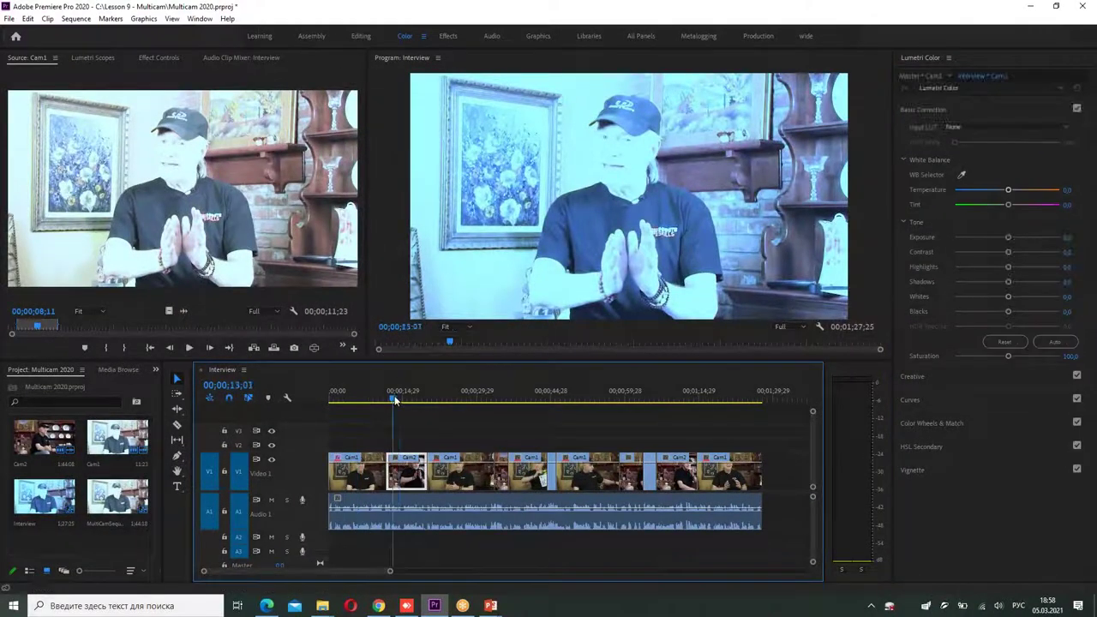
pyautogui.moveTo(446, 404); pyautogui.dragTo(628, 400)
pyautogui.click(723, 405)
pyautogui.moveTo(722, 405); pyautogui.dragTo(368, 409)
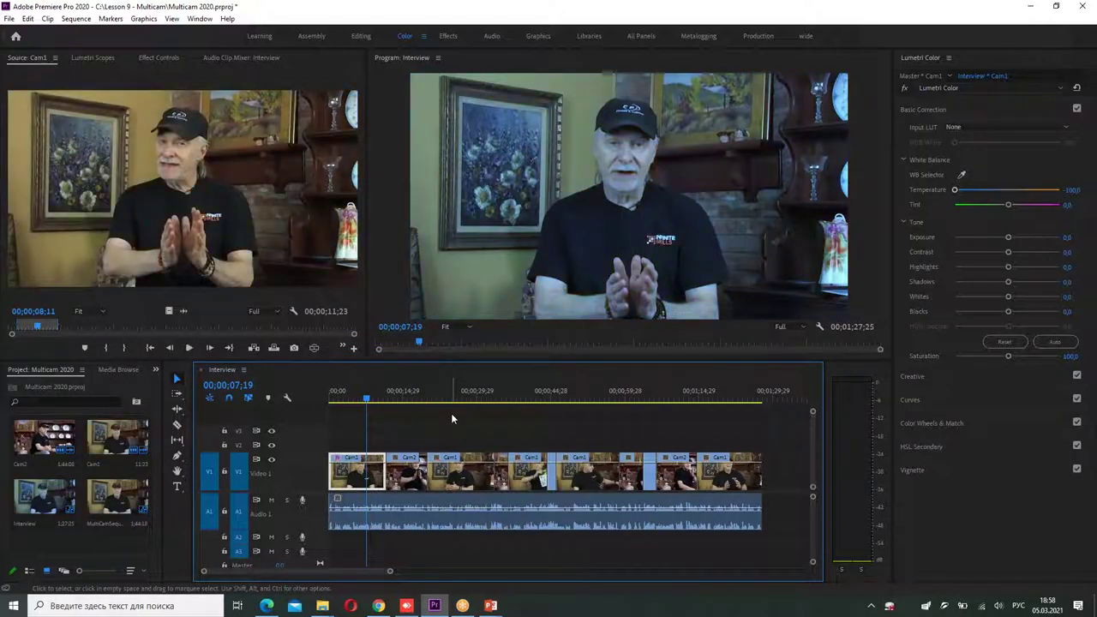
pyautogui.moveTo(368, 397); pyautogui.dragTo(351, 397)
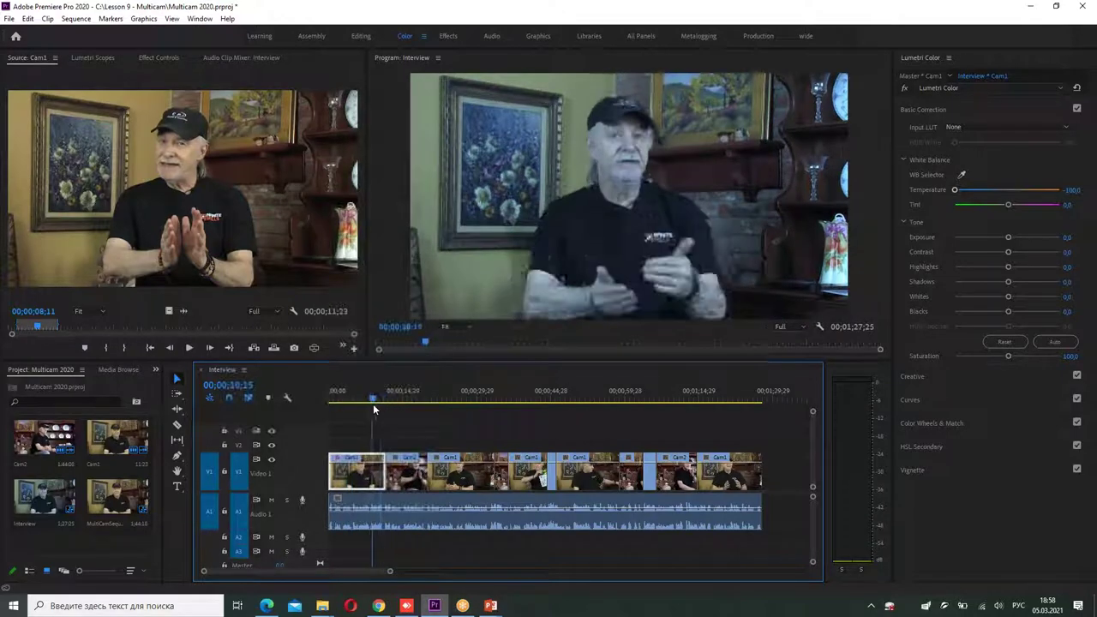
pyautogui.moveTo(351, 397)
pyautogui.mouseDown()
pyautogui.moveTo(397, 399)
pyautogui.moveTo(372, 399)
pyautogui.mouseUp()
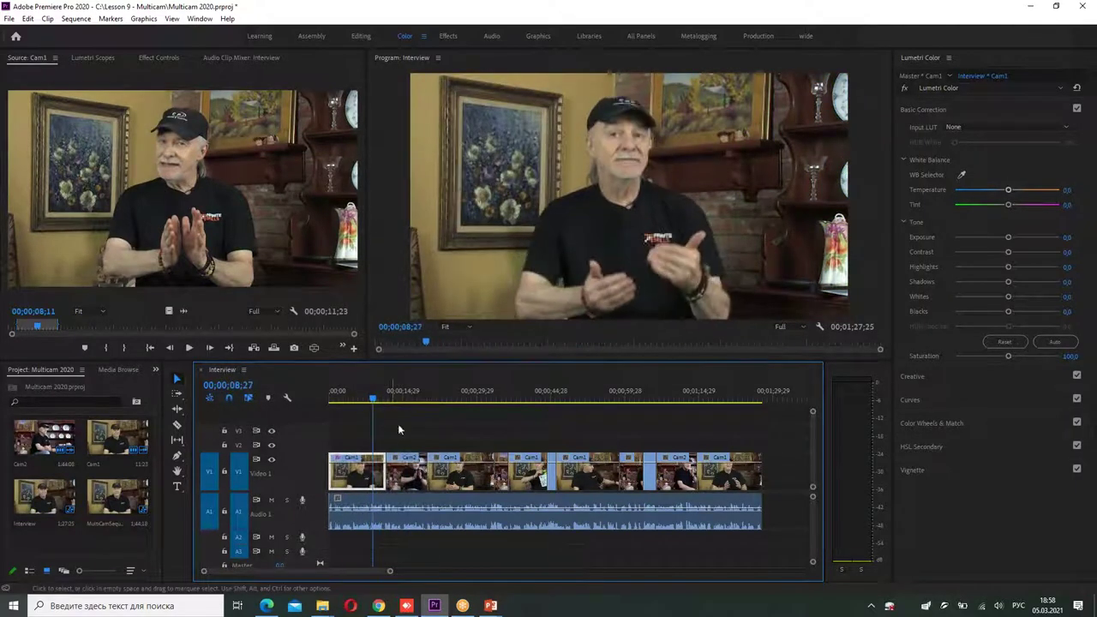
pyautogui.moveTo(381, 400); pyautogui.dragTo(368, 399)
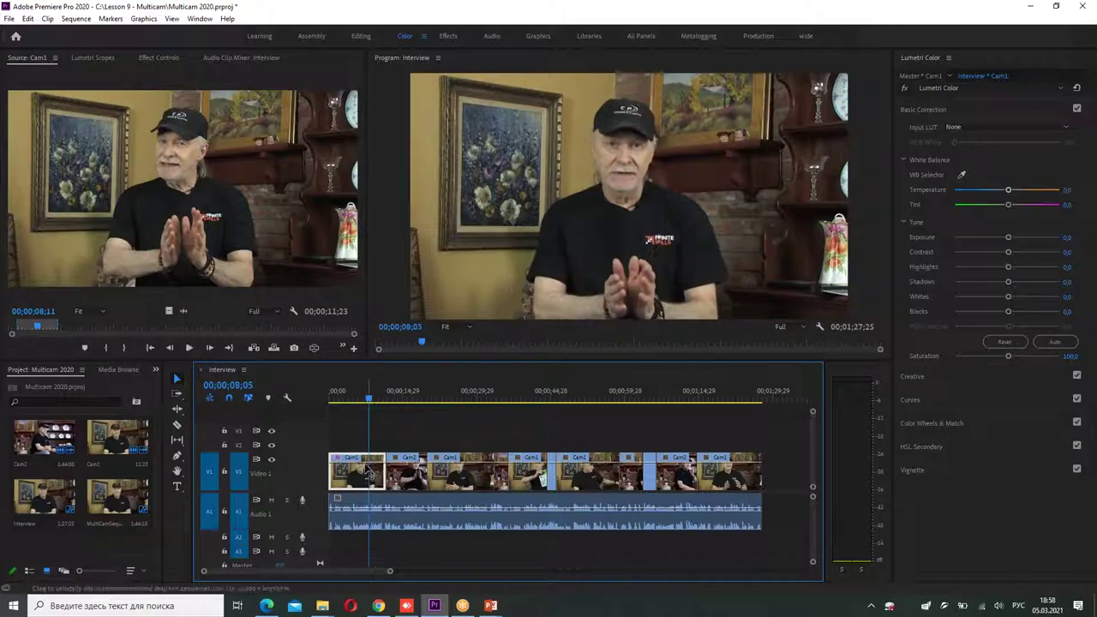
pyautogui.click(934, 168)
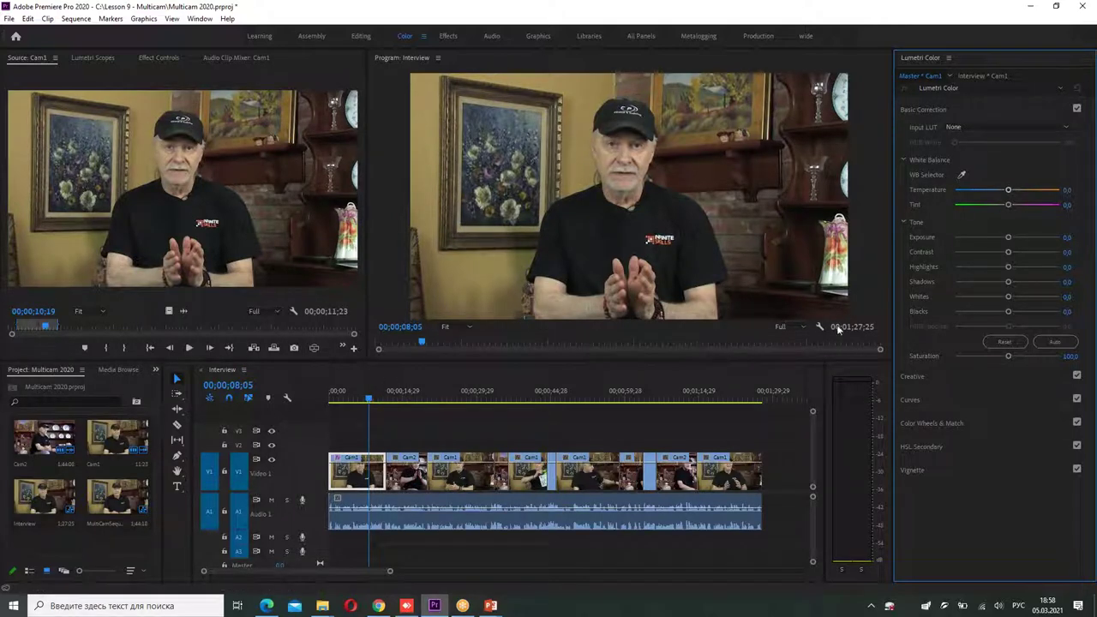
pyautogui.click(922, 423)
pyautogui.click(1049, 198)
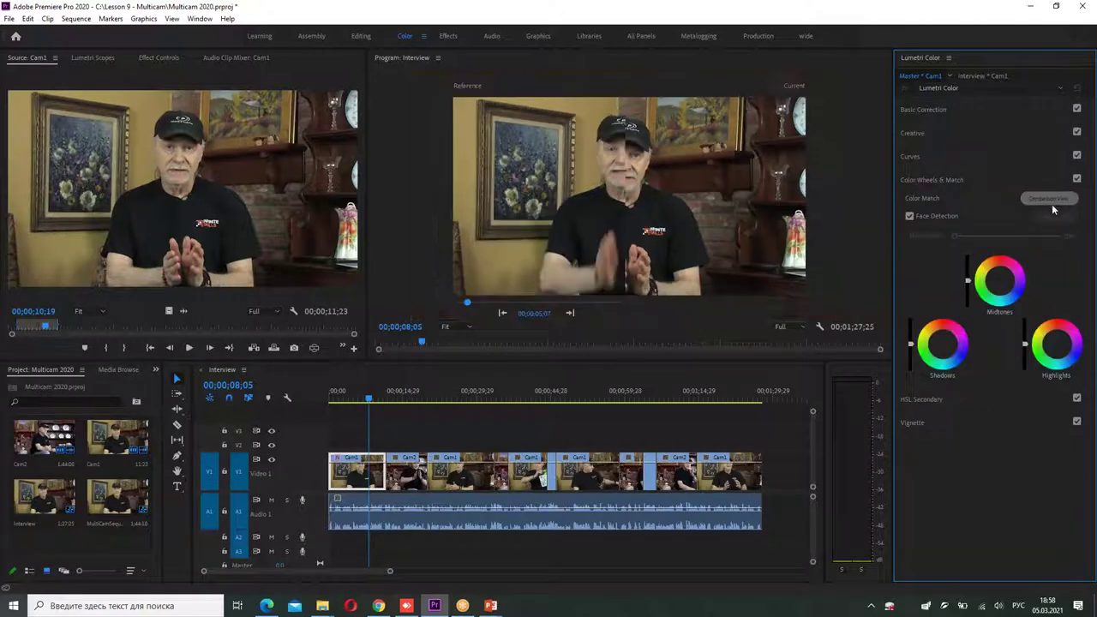
pyautogui.click(609, 326)
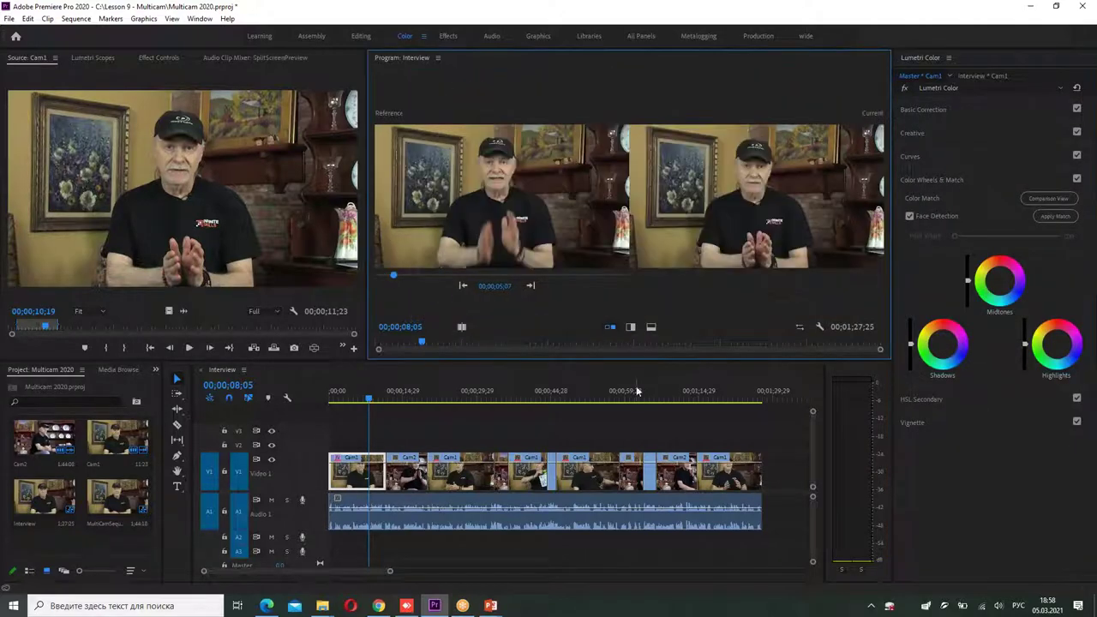
pyautogui.moveTo(400, 277); pyautogui.dragTo(396, 278)
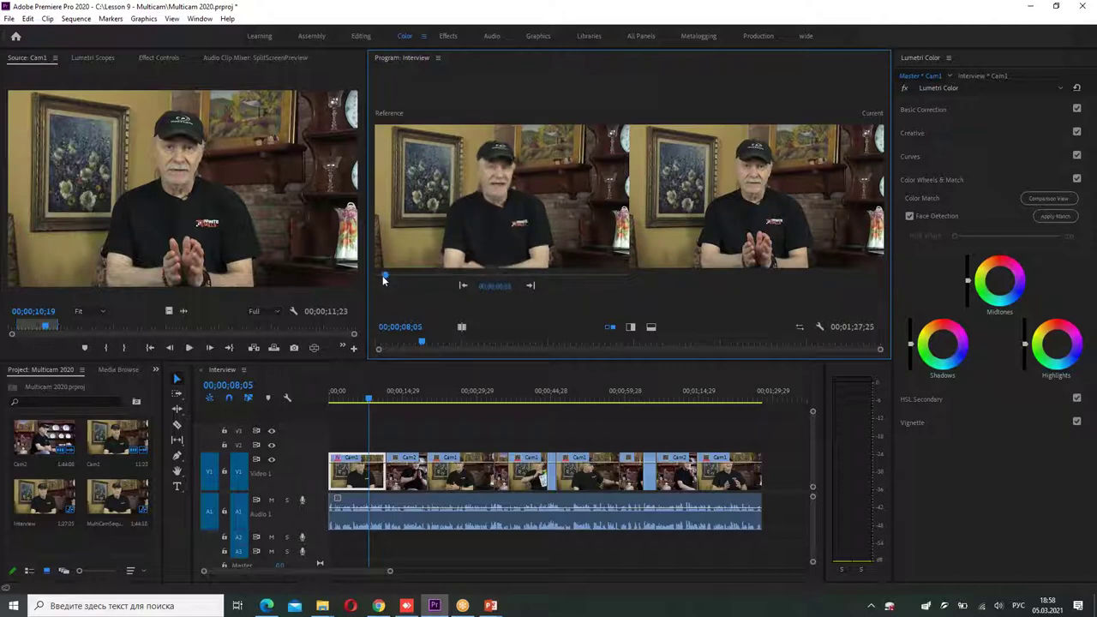
pyautogui.moveTo(396, 278); pyautogui.dragTo(433, 286)
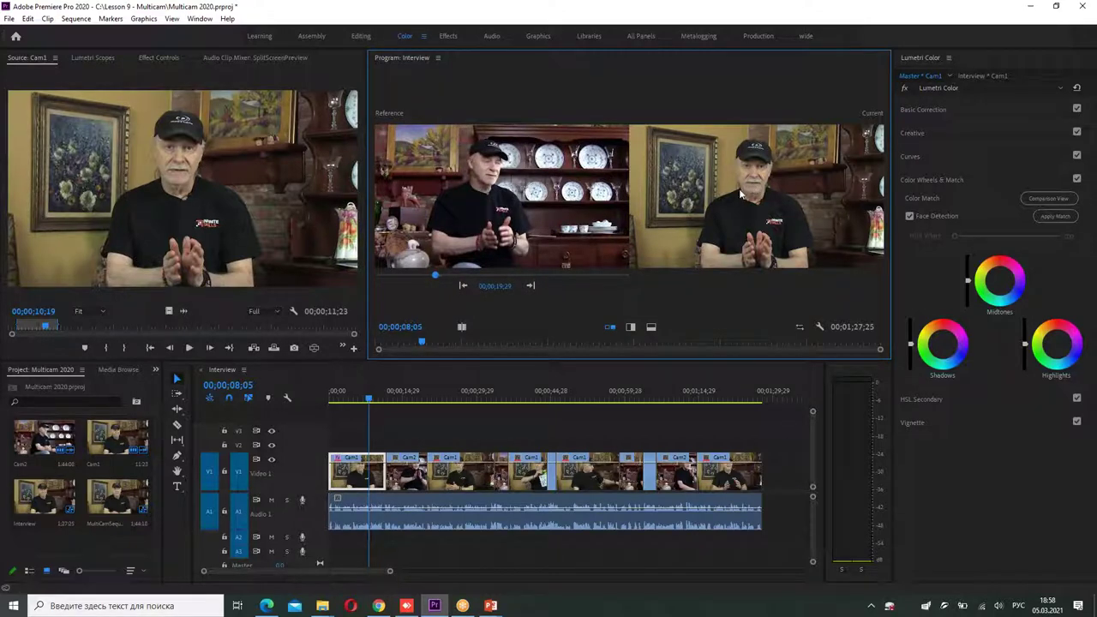
pyautogui.click(916, 79)
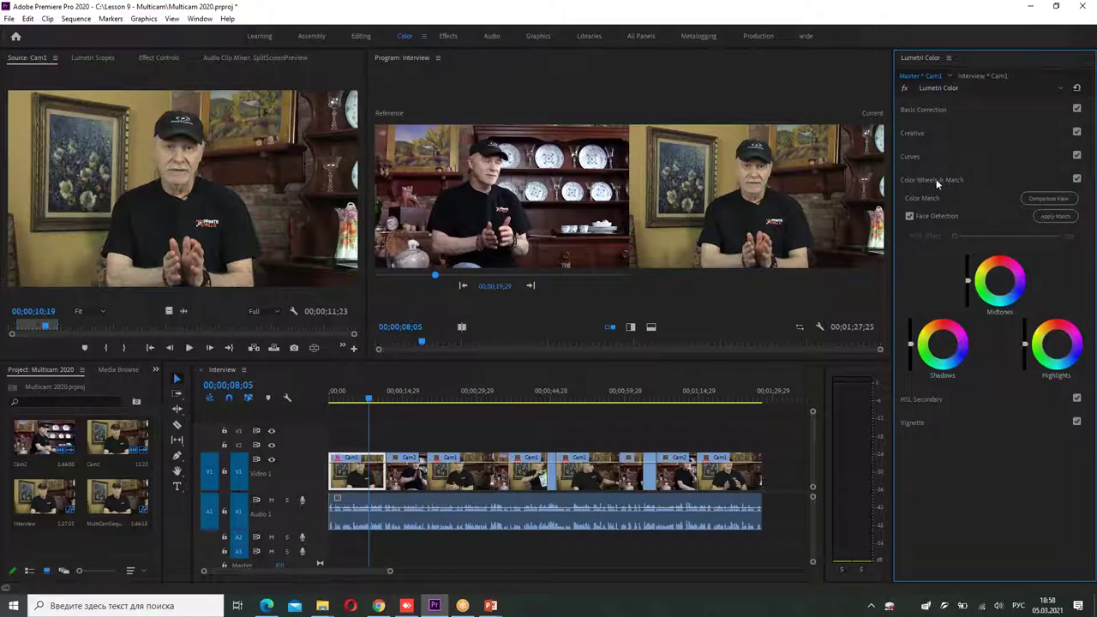
pyautogui.click(1056, 217)
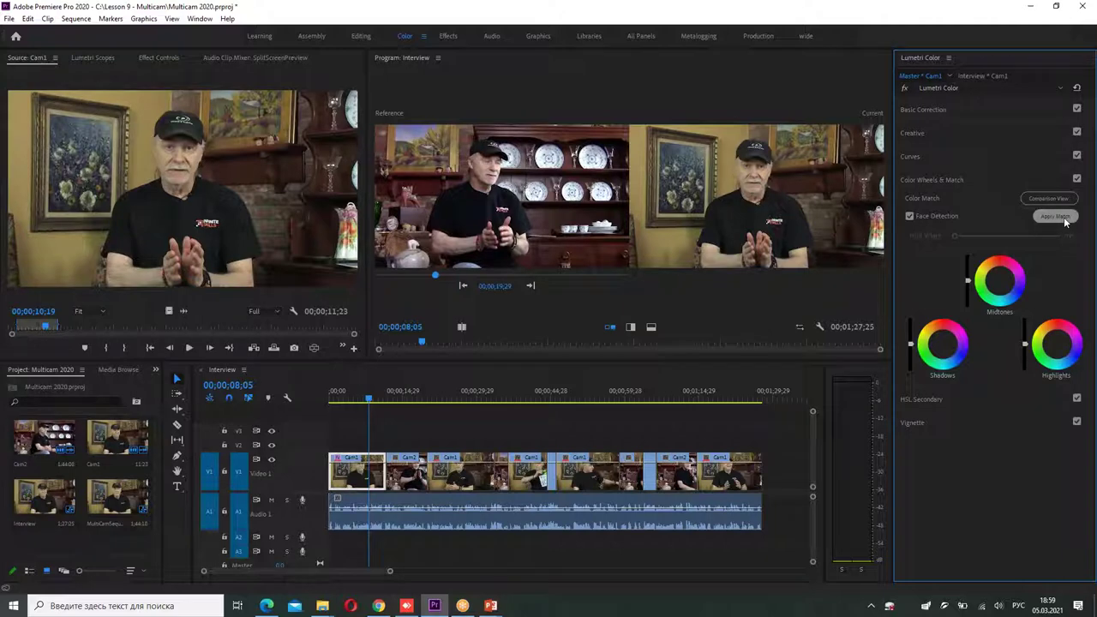
pyautogui.click(1066, 219)
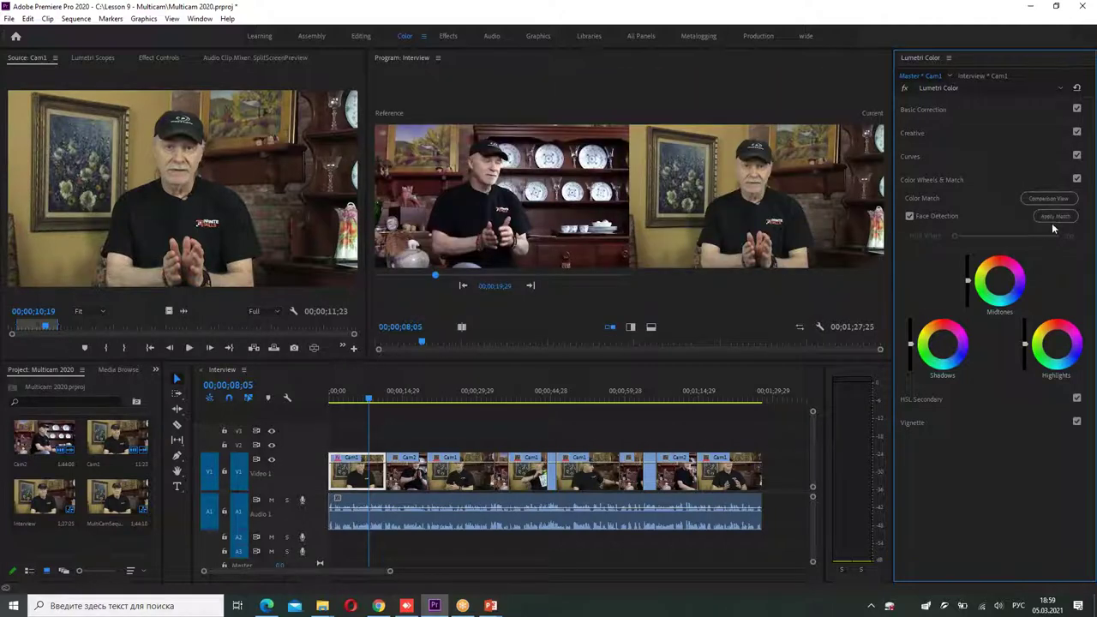
pyautogui.click(367, 396)
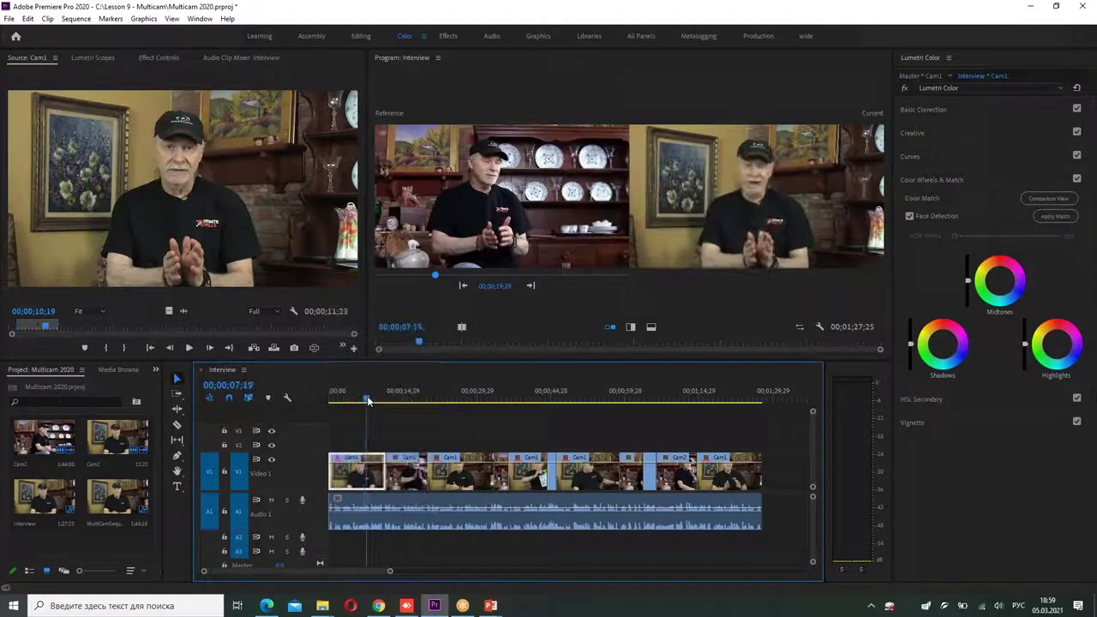
# Pick an earlier reference frame, apply a colour match, and undo it.
pyautogui.moveTo(368, 401); pyautogui.dragTo(352, 399)
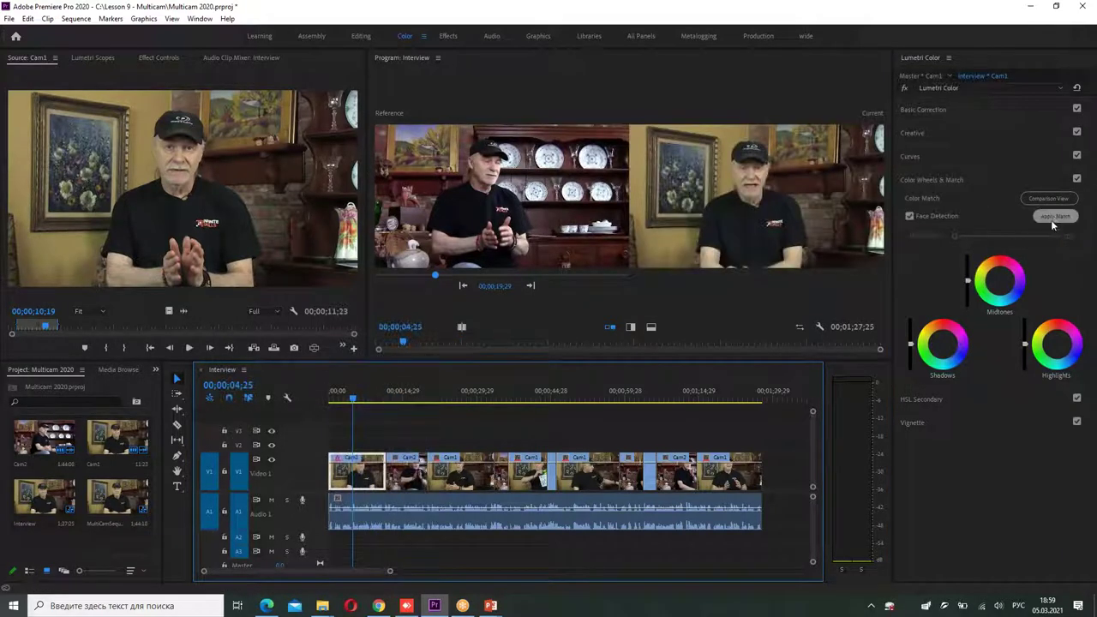
pyautogui.moveTo(436, 278); pyautogui.dragTo(418, 276)
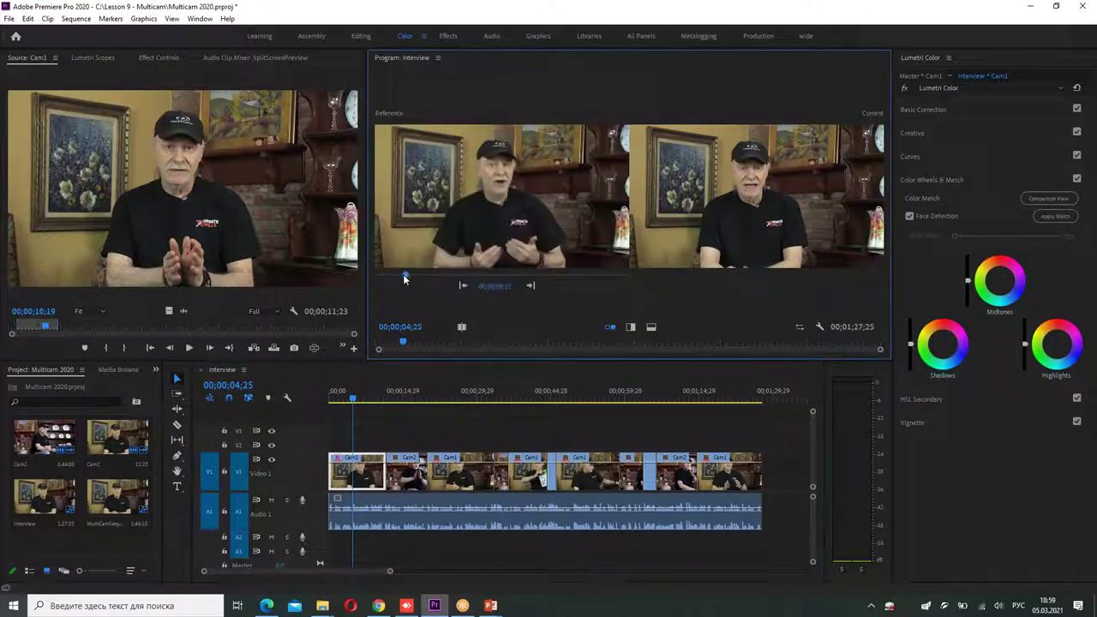
pyautogui.click(1055, 217)
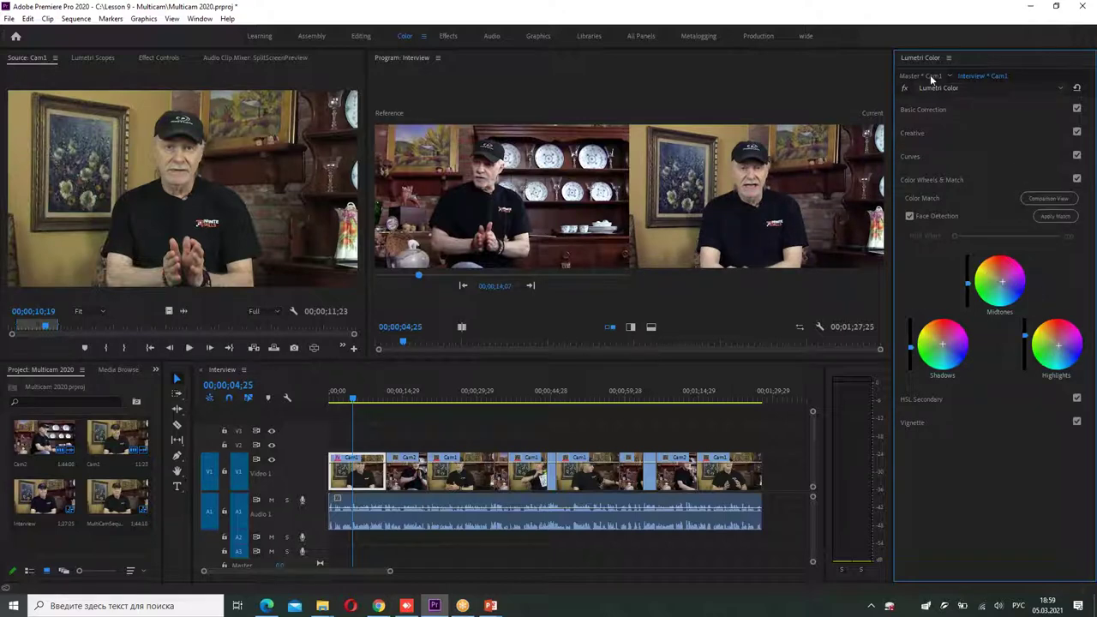
pyautogui.hotkey('ctrl', 'z')
pyautogui.click(1053, 219)
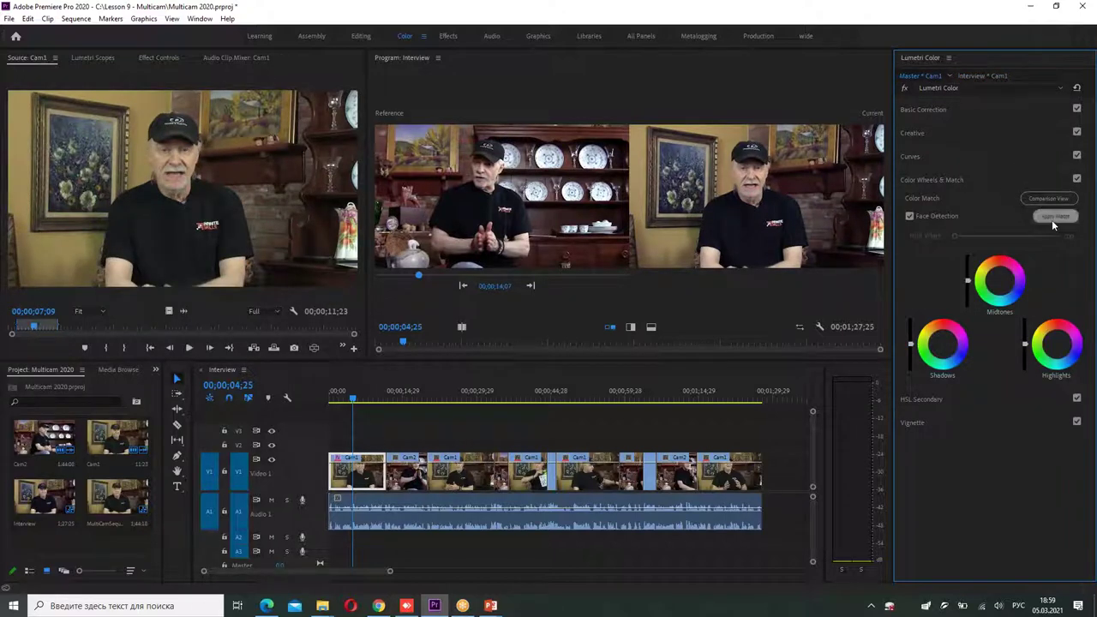
# Apply Match on the Interview * Cam1 instance grade and scrub to check the result.
pyautogui.click(979, 77)
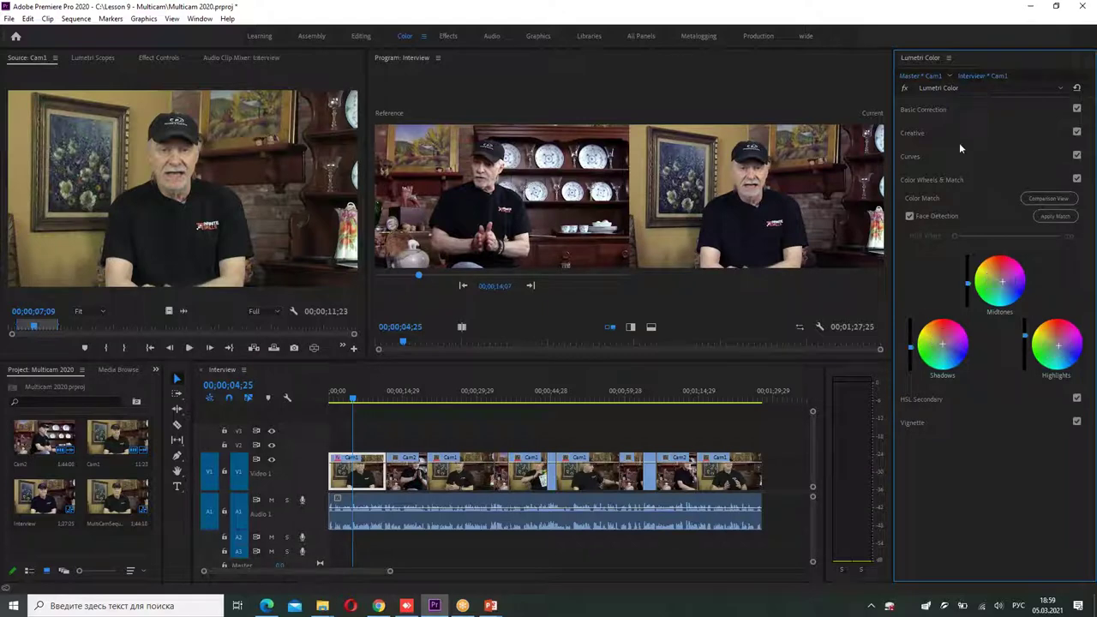
pyautogui.click(1055, 216)
pyautogui.click(352, 400)
pyautogui.moveTo(353, 401); pyautogui.dragTo(359, 403)
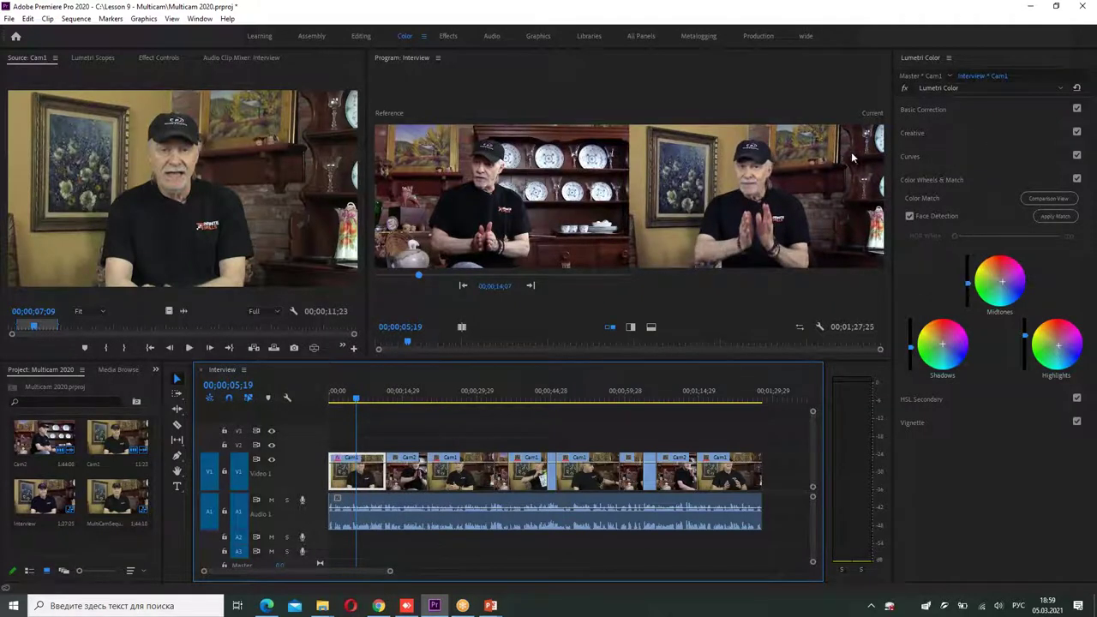
# Reset the Master * Cam1 grade to default and expand Basic Correction.
pyautogui.click(916, 77)
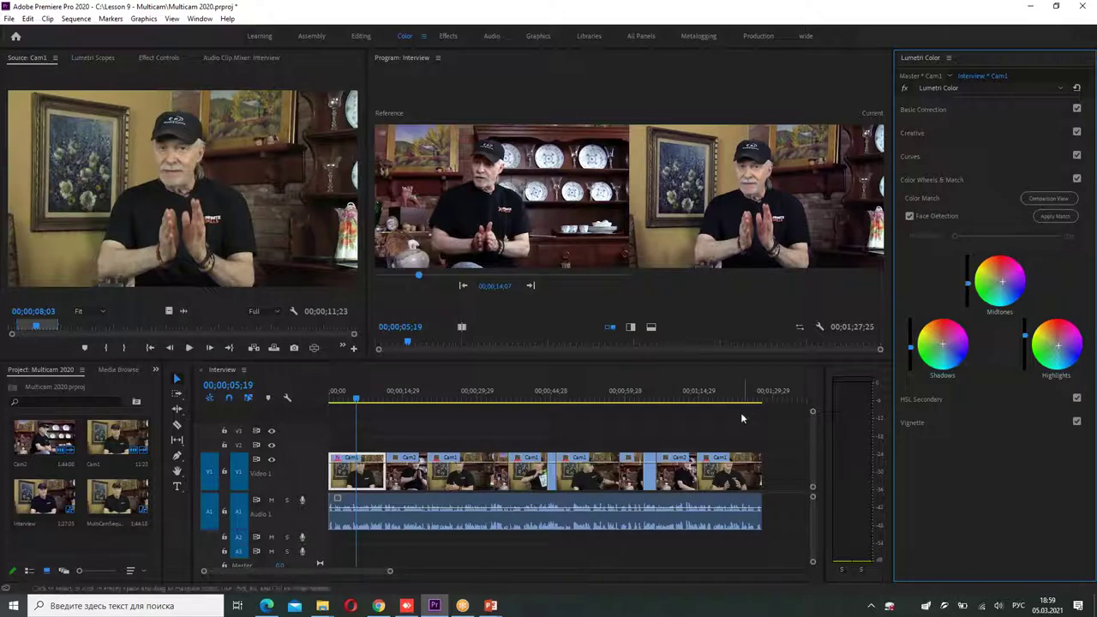
pyautogui.click(1076, 88)
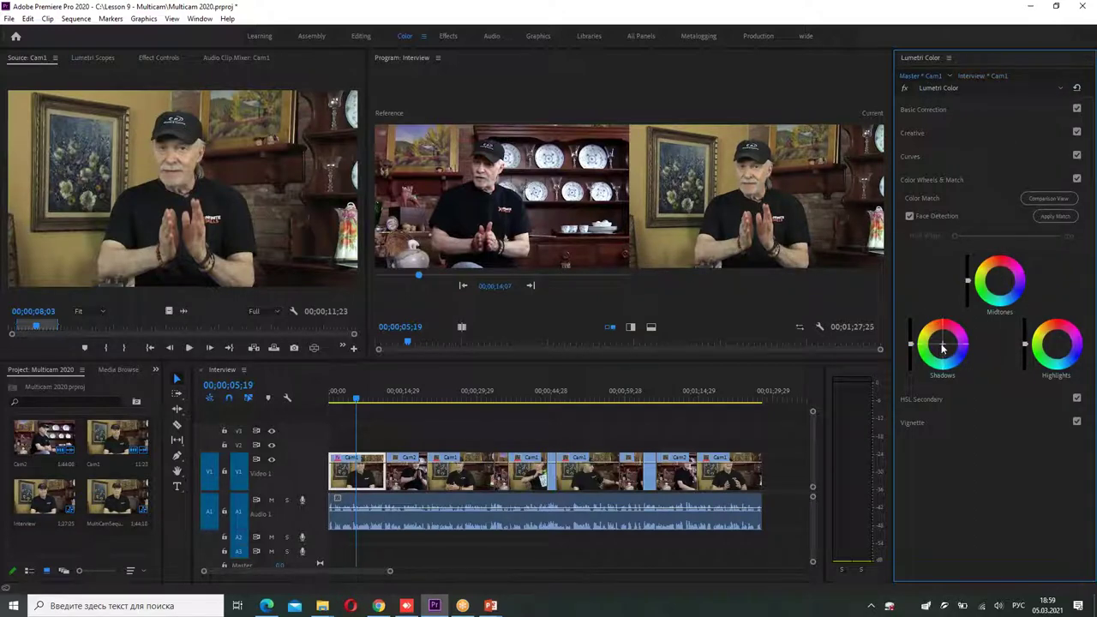
pyautogui.click(916, 110)
# In split-view comparison, adjust master exposure and contrast, Highlights 21.7, Shadows -1.1, Whites 2.2.
pyautogui.moveTo(1008, 237); pyautogui.dragTo(1017, 238)
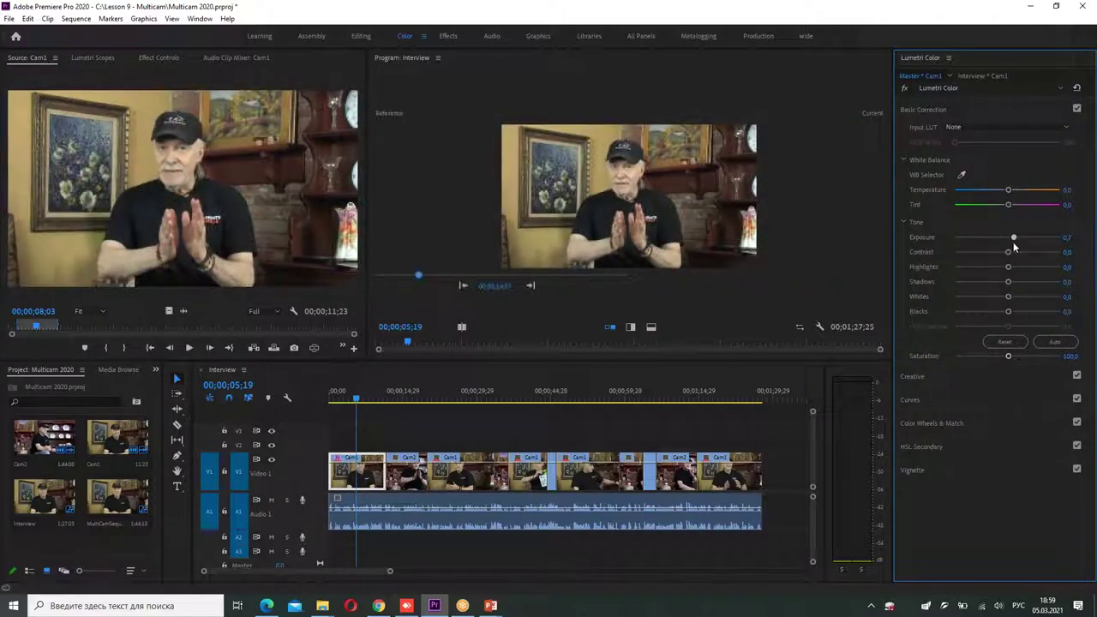
pyautogui.click(609, 335)
pyautogui.click(632, 327)
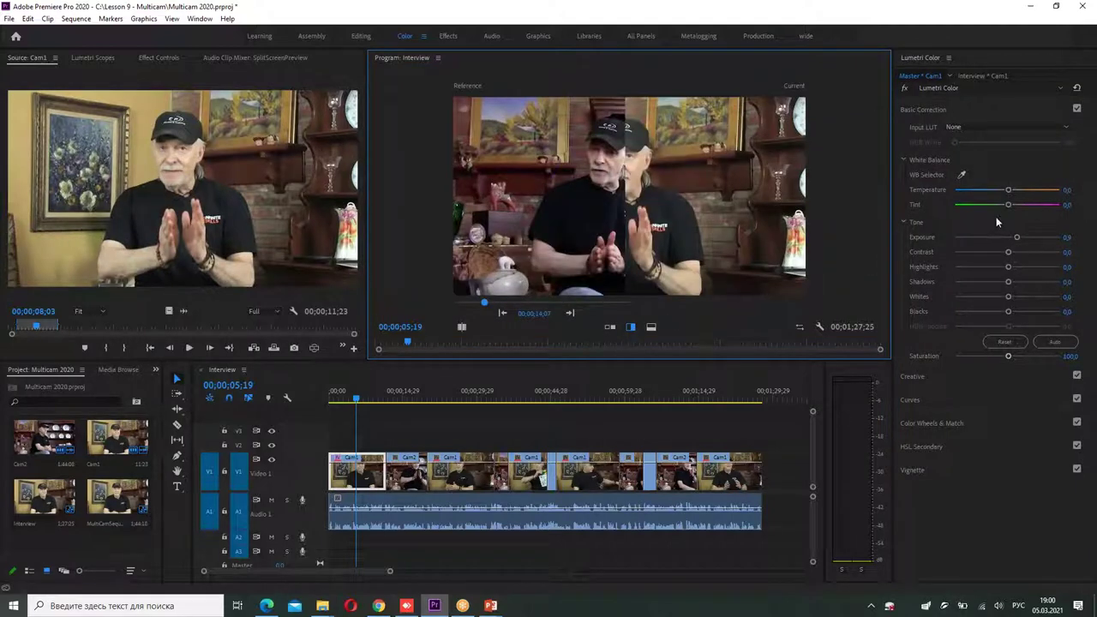
pyautogui.moveTo(1008, 191); pyautogui.dragTo(1003, 198)
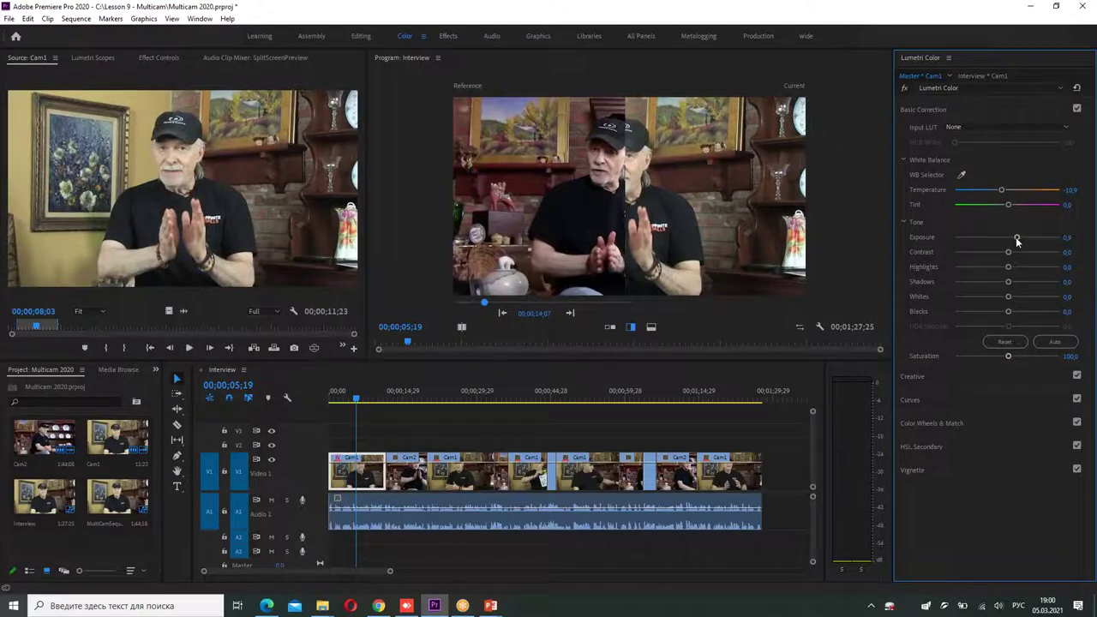
pyautogui.moveTo(1018, 238)
pyautogui.mouseDown()
pyautogui.moveTo(1016, 253)
pyautogui.moveTo(1040, 253)
pyautogui.moveTo(1018, 267)
pyautogui.mouseUp()
pyautogui.moveTo(1001, 190)
pyautogui.mouseDown()
pyautogui.moveTo(971, 197)
pyautogui.moveTo(979, 190)
pyautogui.mouseUp()
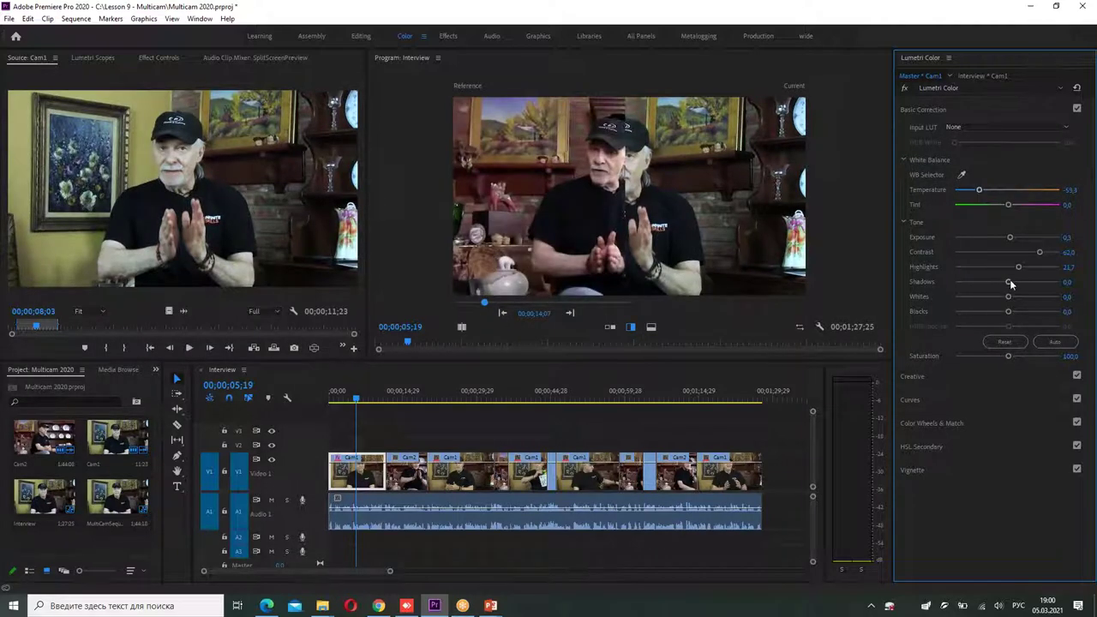
pyautogui.moveTo(1010, 282); pyautogui.dragTo(1006, 283)
pyautogui.moveTo(1011, 297); pyautogui.dragTo(1002, 312)
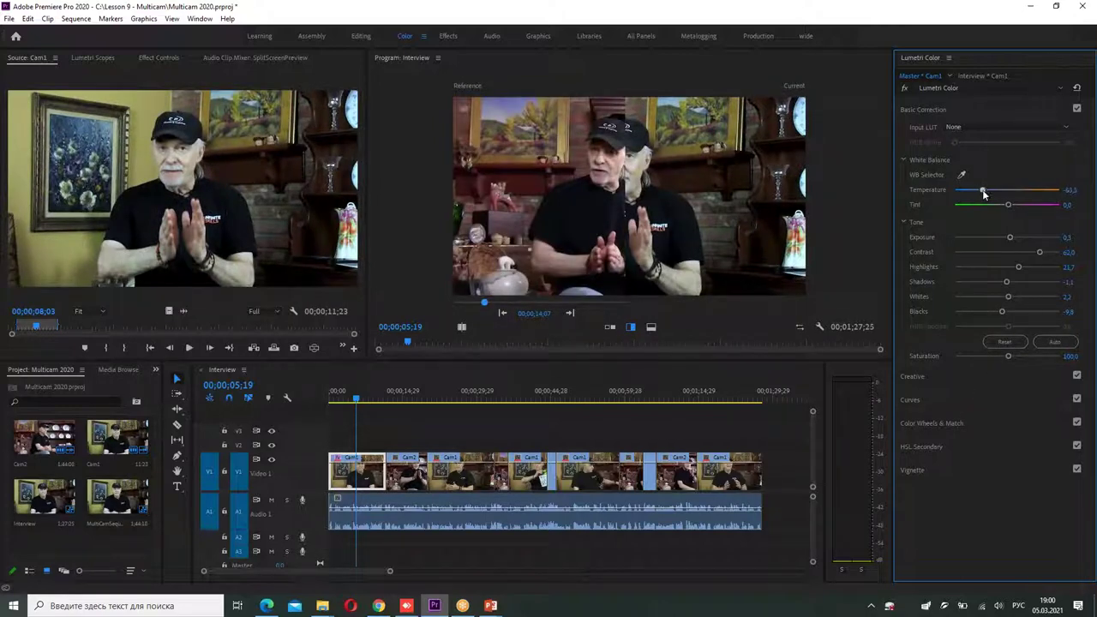
# Refine the master grade to Temperature -7.6, Tint 17.4 and Saturation 78.3.
pyautogui.moveTo(983, 190); pyautogui.dragTo(996, 192)
pyautogui.moveTo(1008, 205); pyautogui.dragTo(1017, 205)
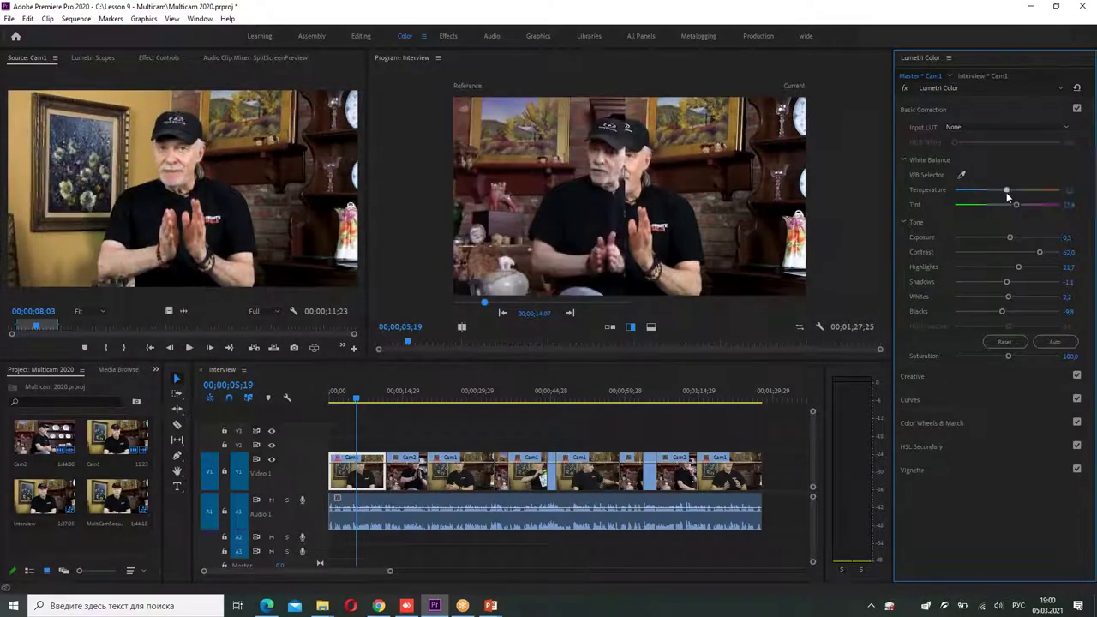
pyautogui.moveTo(999, 190); pyautogui.dragTo(1003, 190)
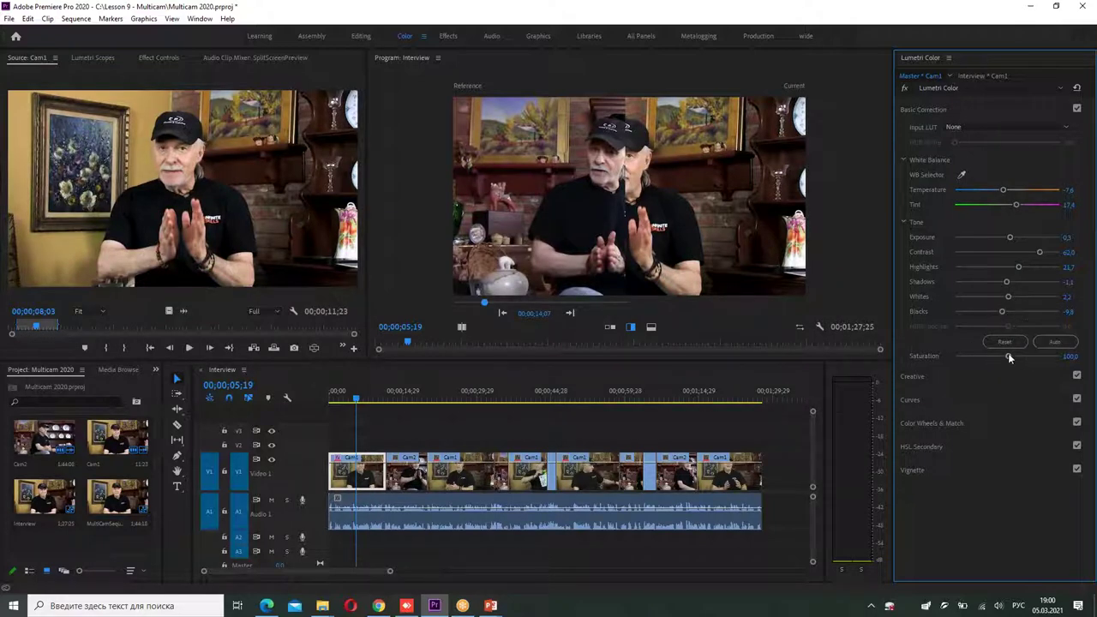
pyautogui.moveTo(1008, 357); pyautogui.dragTo(994, 357)
pyautogui.moveTo(996, 356); pyautogui.dragTo(996, 357)
pyautogui.click(981, 77)
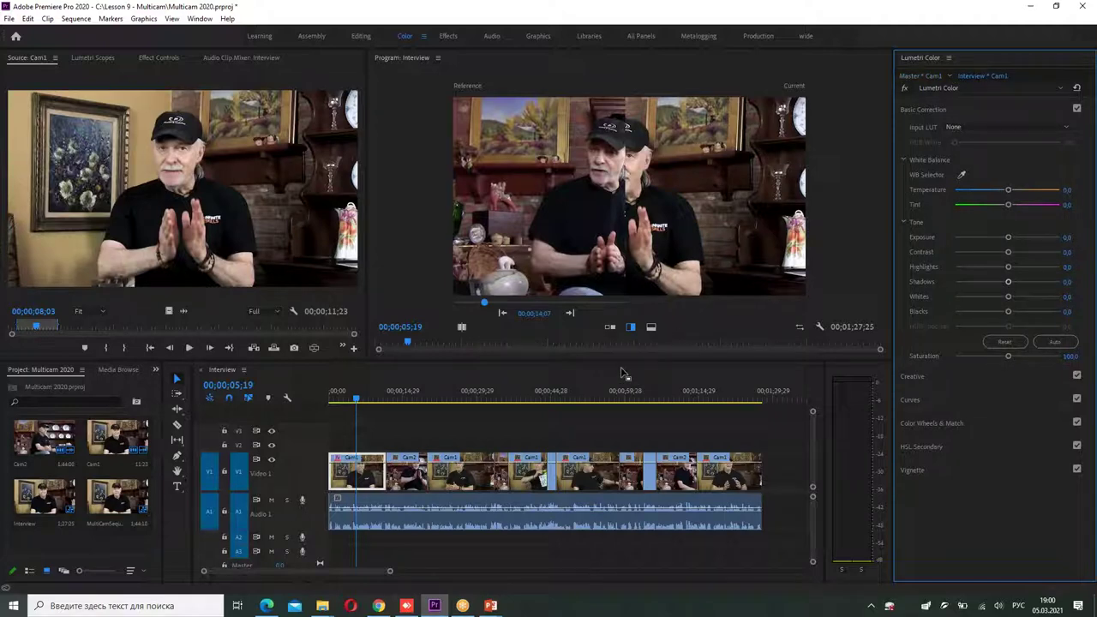
# Turn off Comparison View so the program monitor shows the single Interview picture.
pyautogui.click(837, 276)
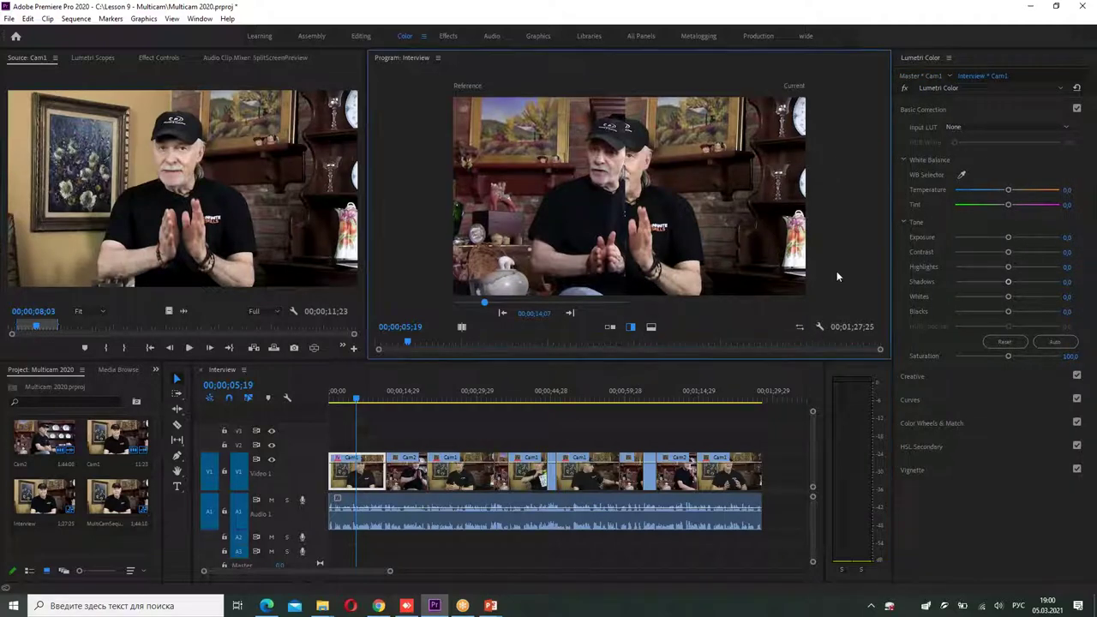
pyautogui.click(821, 327)
pyautogui.click(857, 114)
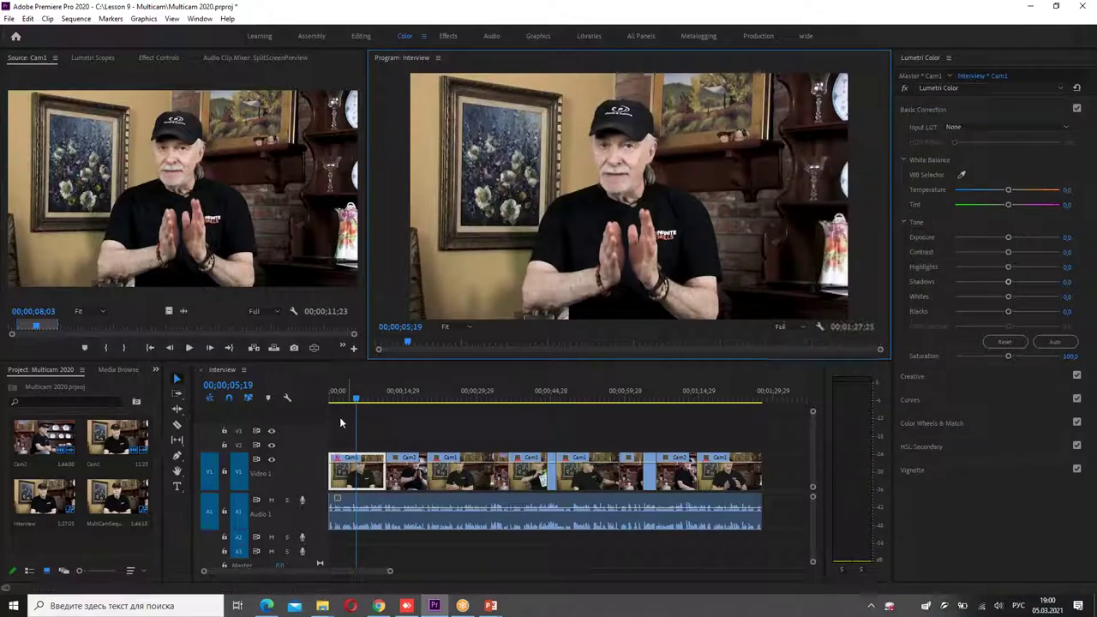
# Scrub and play the graded interview, then deselect the clip at 00;00;05;15.
pyautogui.moveTo(358, 396)
pyautogui.mouseDown()
pyautogui.moveTo(587, 410)
pyautogui.moveTo(653, 426)
pyautogui.moveTo(357, 429)
pyautogui.mouseUp()
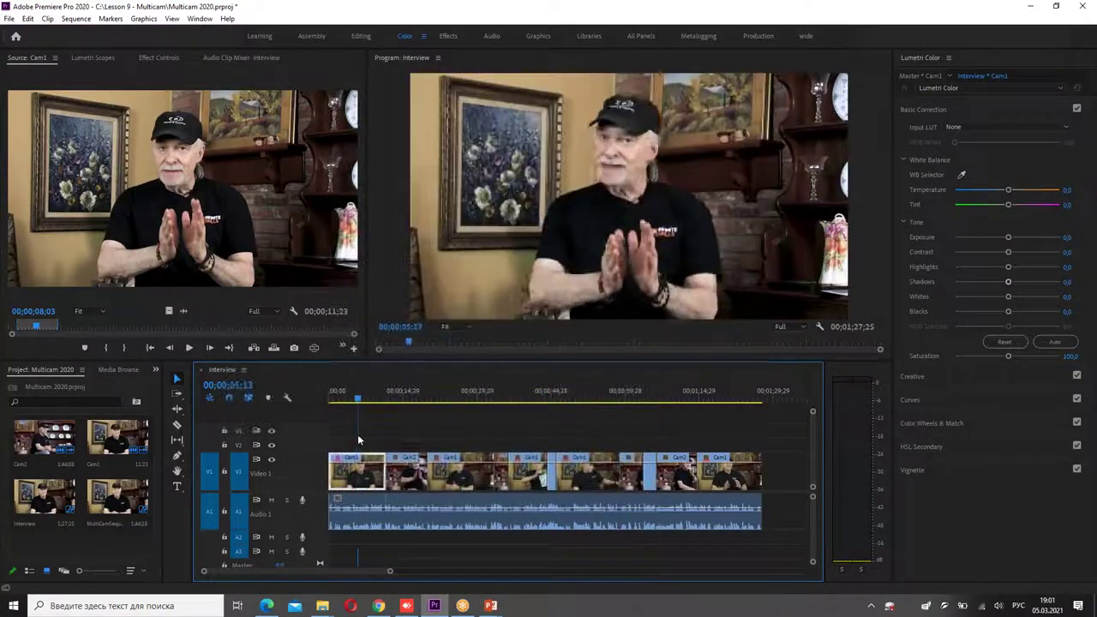
pyautogui.click(959, 76)
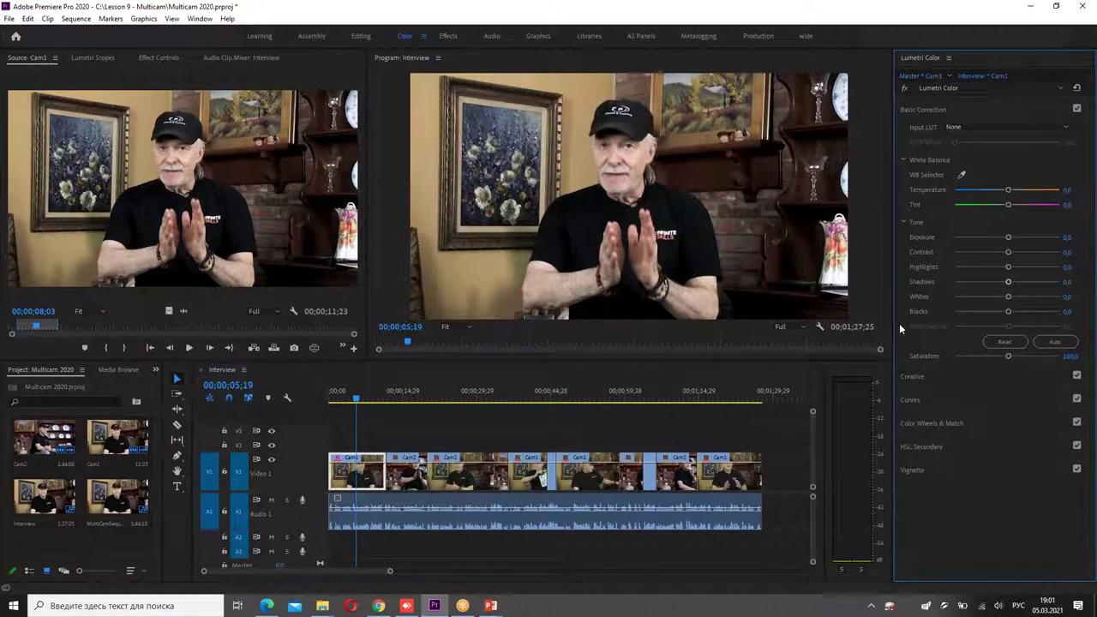
pyautogui.moveTo(362, 396)
pyautogui.mouseDown()
pyautogui.moveTo(624, 402)
pyautogui.moveTo(356, 401)
pyautogui.mouseUp()
pyautogui.click(995, 78)
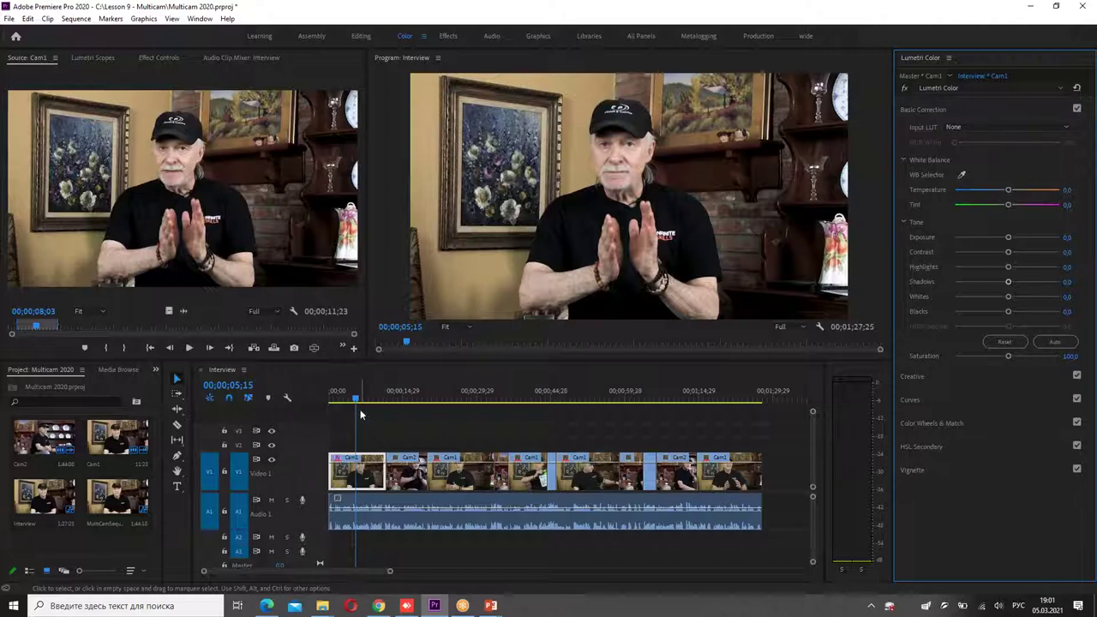
pyautogui.click(416, 486)
pyautogui.press('space')
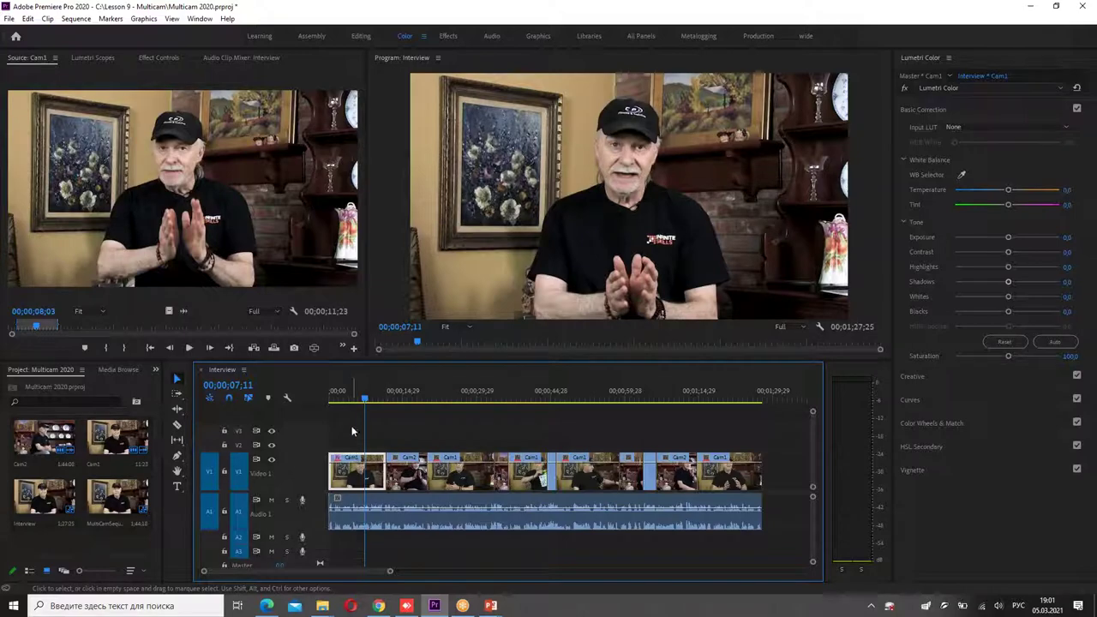
pyautogui.click(360, 396)
pyautogui.moveTo(374, 398)
pyautogui.mouseDown()
pyautogui.moveTo(657, 417)
pyautogui.moveTo(358, 411)
pyautogui.mouseUp()
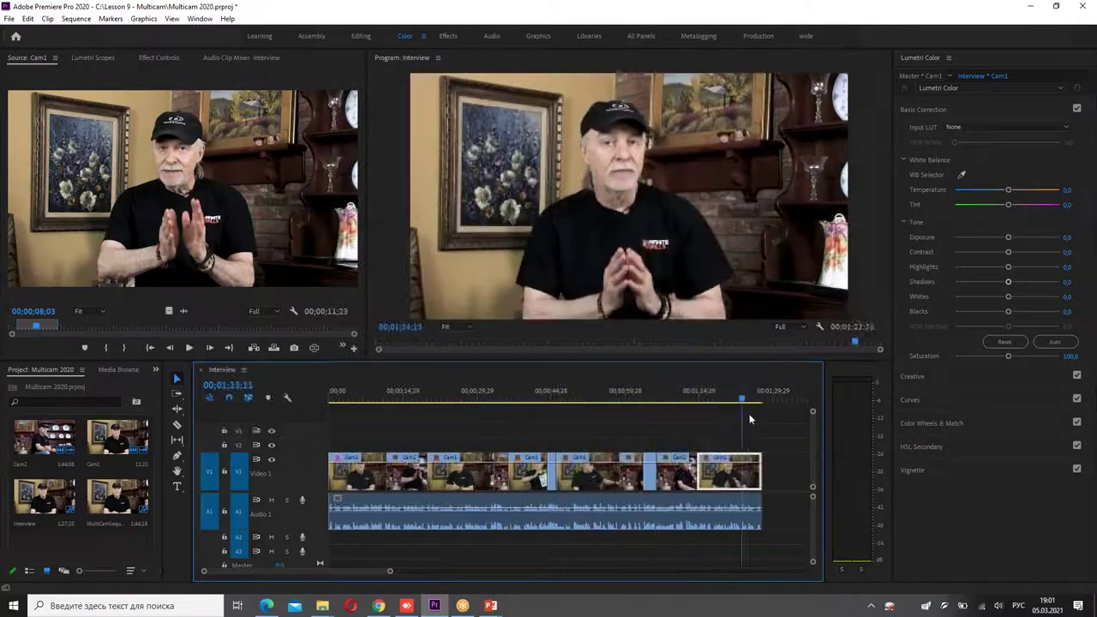
pyautogui.click(495, 426)
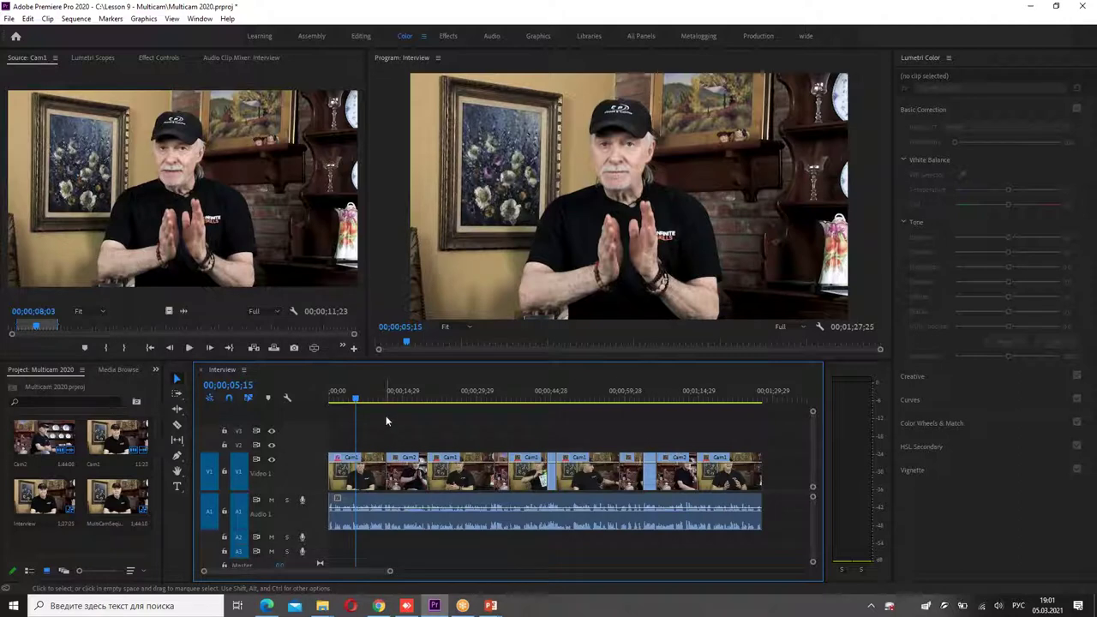
# Select the first Cam1 clip, scrub back to 00;00;05;29, and show its Master Cam1 Lumetri grade.
pyautogui.click(349, 472)
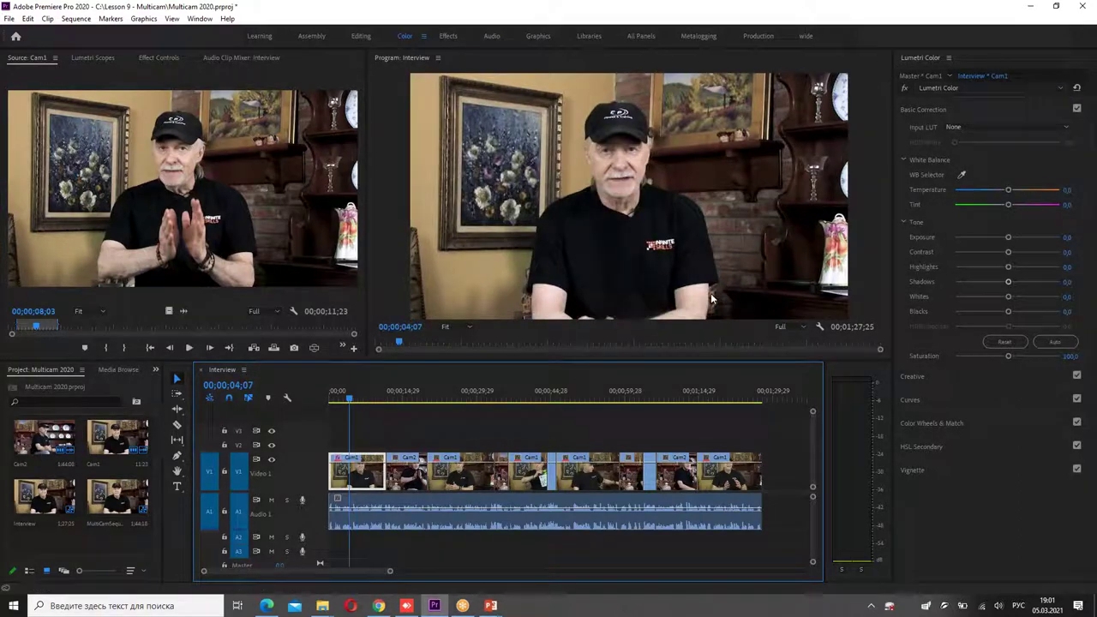
pyautogui.click(388, 397)
pyautogui.moveTo(391, 396); pyautogui.dragTo(531, 401)
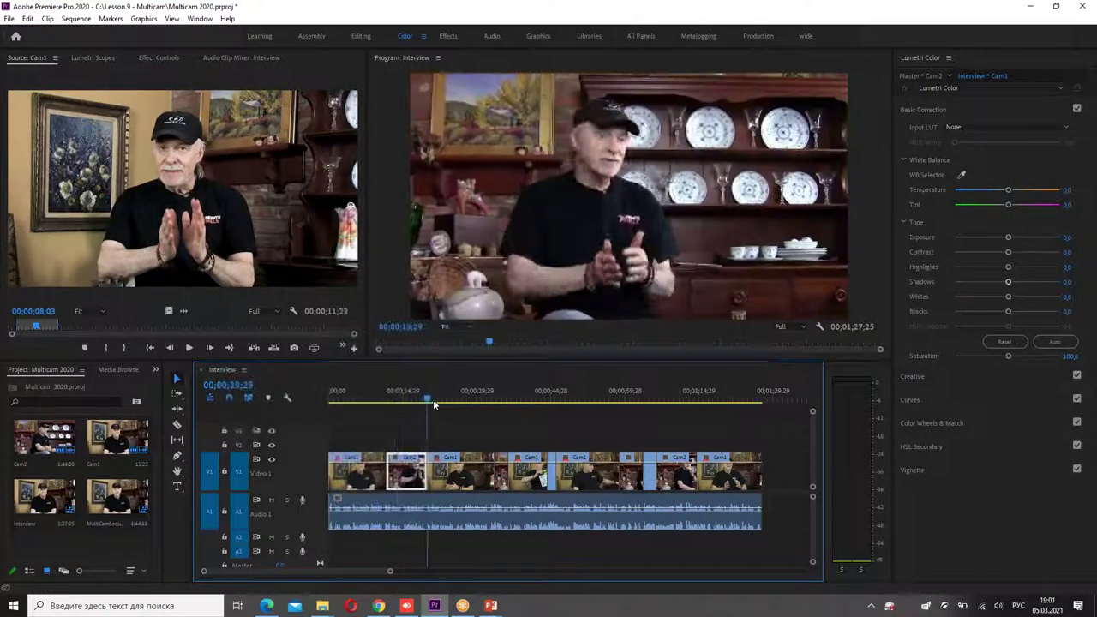
pyautogui.moveTo(588, 406); pyautogui.dragTo(359, 399)
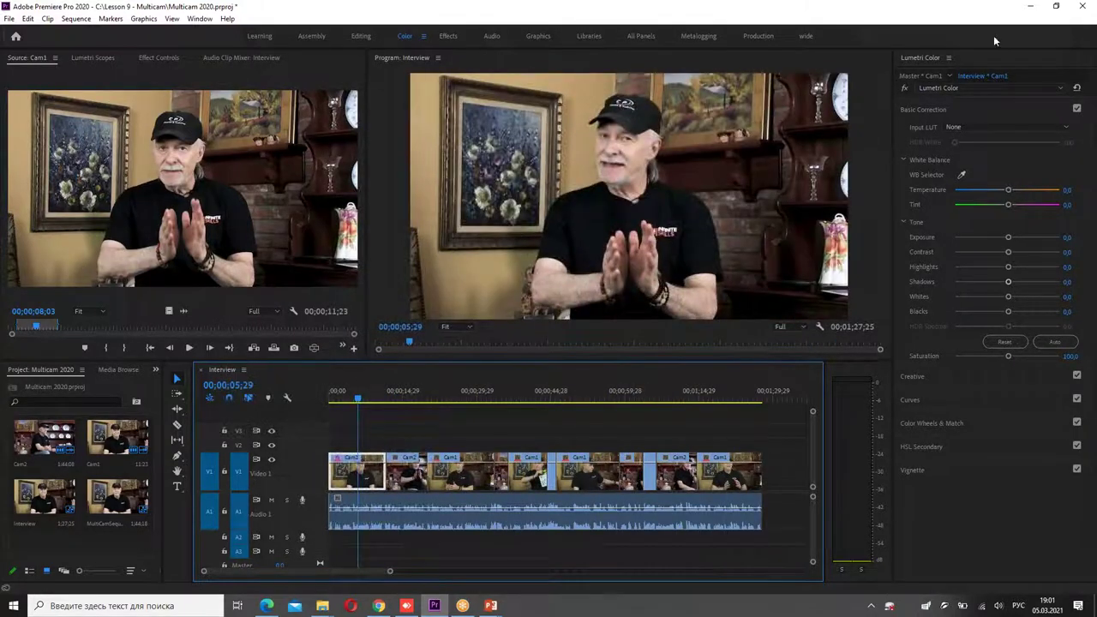
pyautogui.click(919, 76)
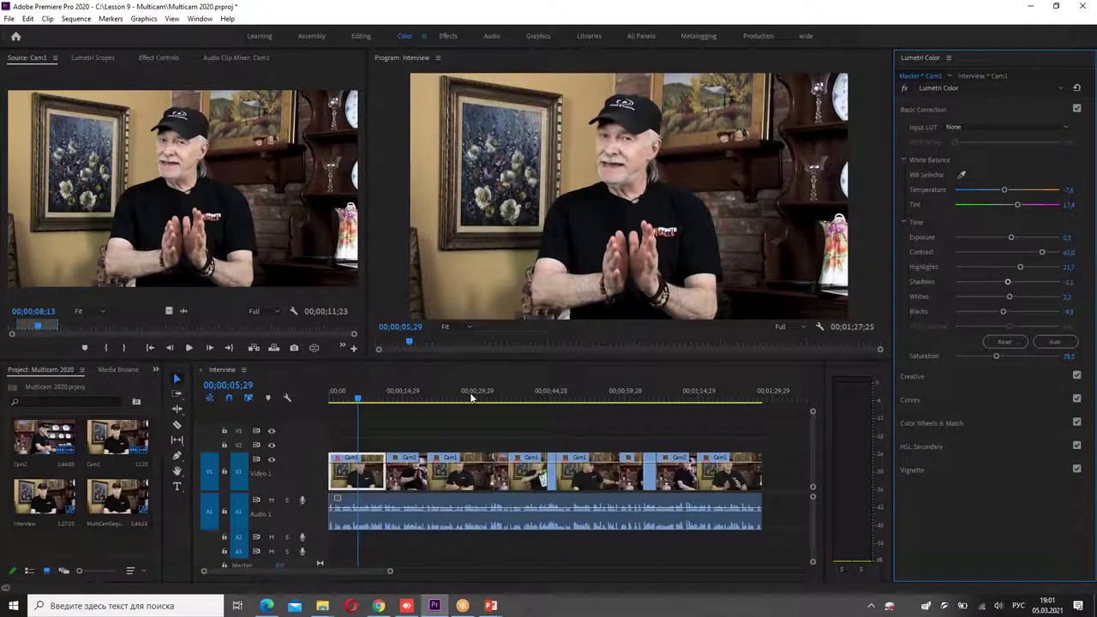
# Annotate the first, third and fifth clips on screen, then clear the annotations.
pyautogui.moveTo(336, 480)
pyautogui.mouseDown()
pyautogui.moveTo(355, 491)
pyautogui.moveTo(335, 485)
pyautogui.mouseUp()
pyautogui.moveTo(433, 448); pyautogui.dragTo(439, 446)
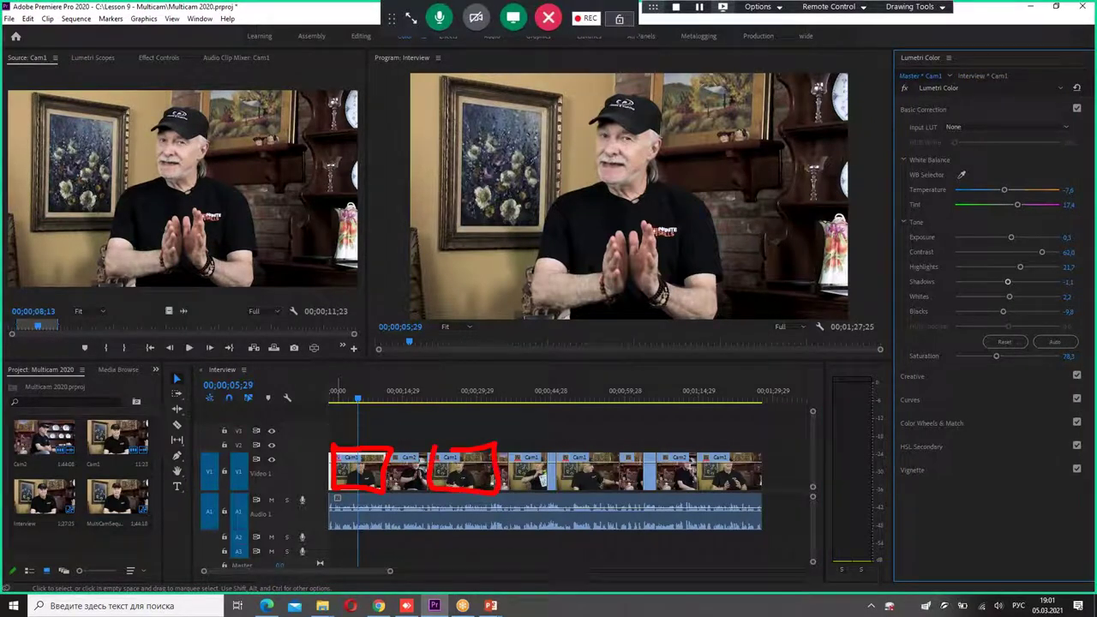
pyautogui.moveTo(515, 457); pyautogui.dragTo(557, 457)
pyautogui.moveTo(406, 463); pyautogui.dragTo(425, 478)
pyautogui.moveTo(425, 462); pyautogui.dragTo(406, 478)
pyautogui.moveTo(593, 473)
pyautogui.mouseDown()
pyautogui.moveTo(563, 501)
pyautogui.moveTo(630, 511)
pyautogui.mouseUp()
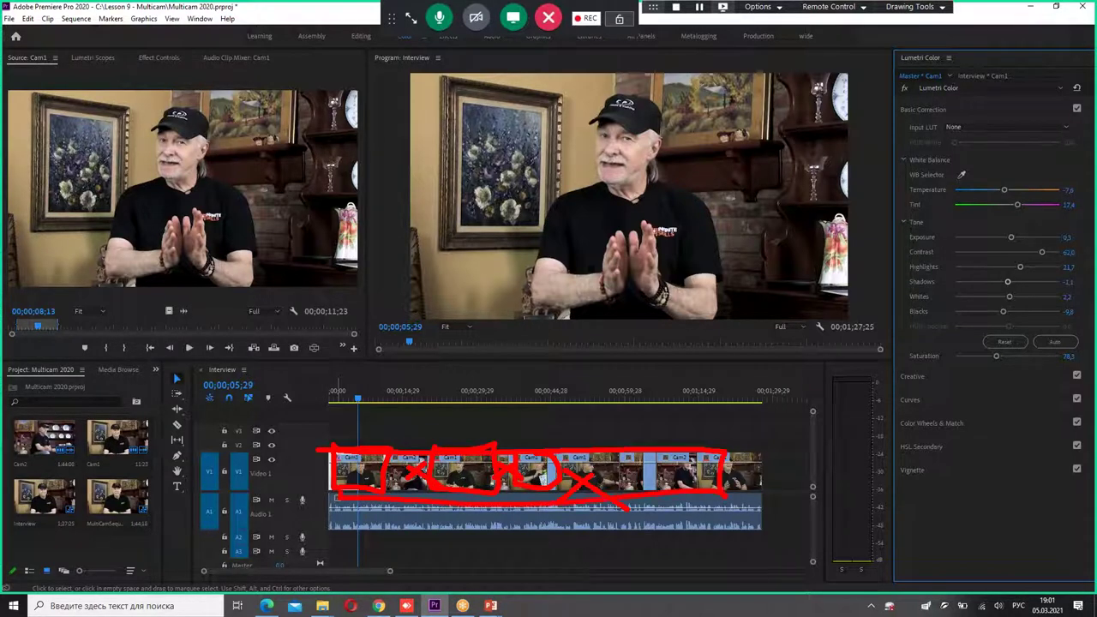
pyautogui.press('Escape')
pyautogui.click(110, 542)
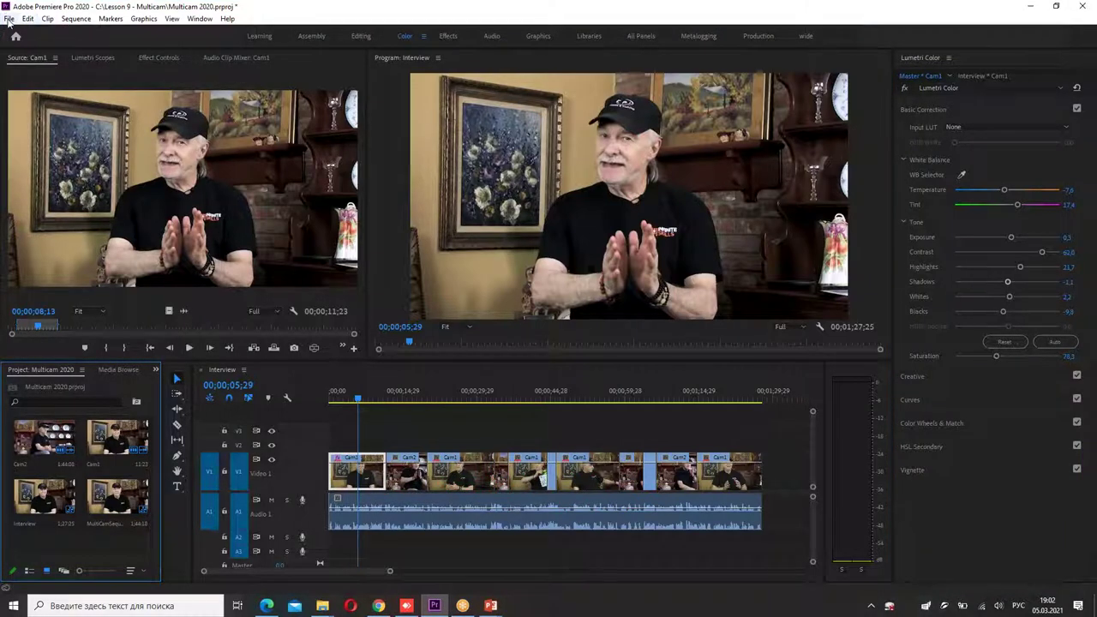
# Create a 1280×720 adjustment layer and lay it on V2 across the full Interview sequence.
pyautogui.moveTo(69, 394); pyautogui.dragTo(100, 552)
pyautogui.moveTo(103, 384); pyautogui.dragTo(73, 505)
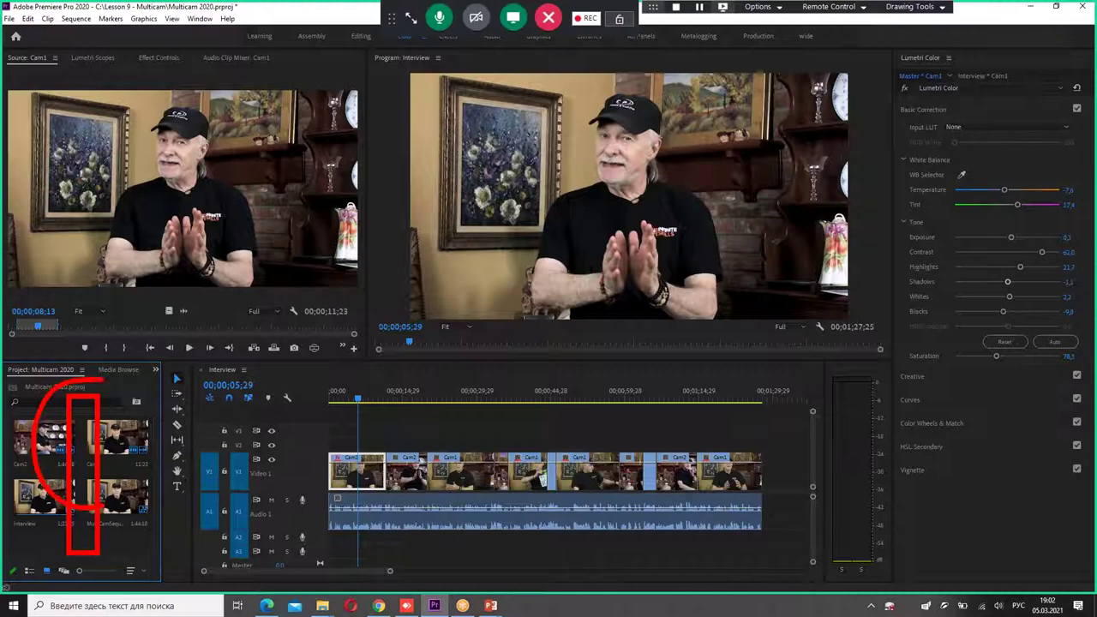
pyautogui.click(8, 18)
pyautogui.moveTo(21, 32)
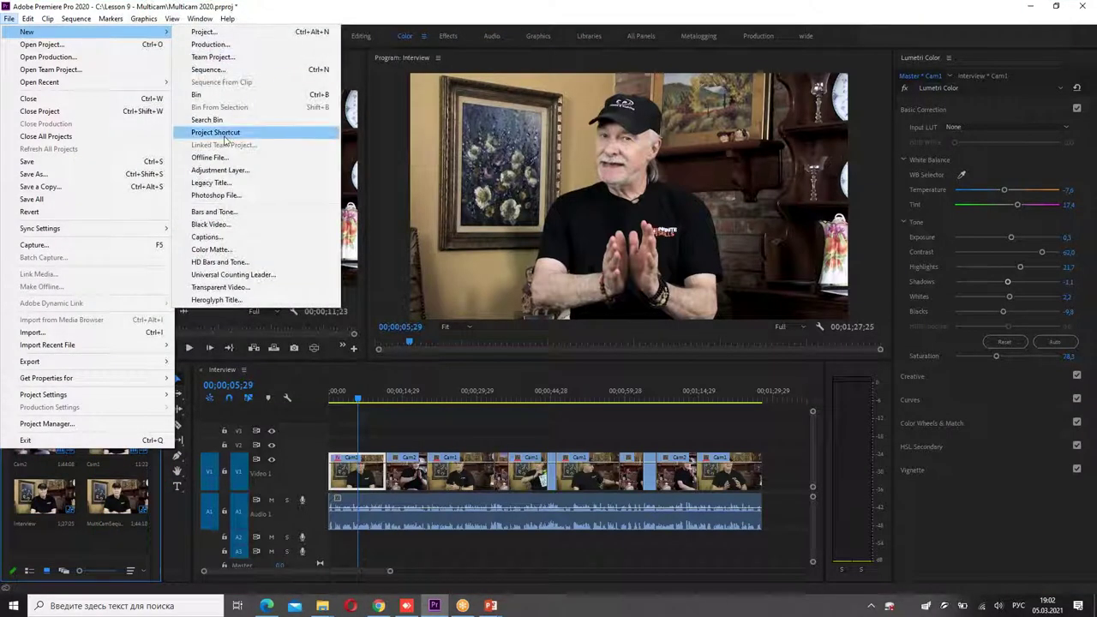
pyautogui.click(232, 171)
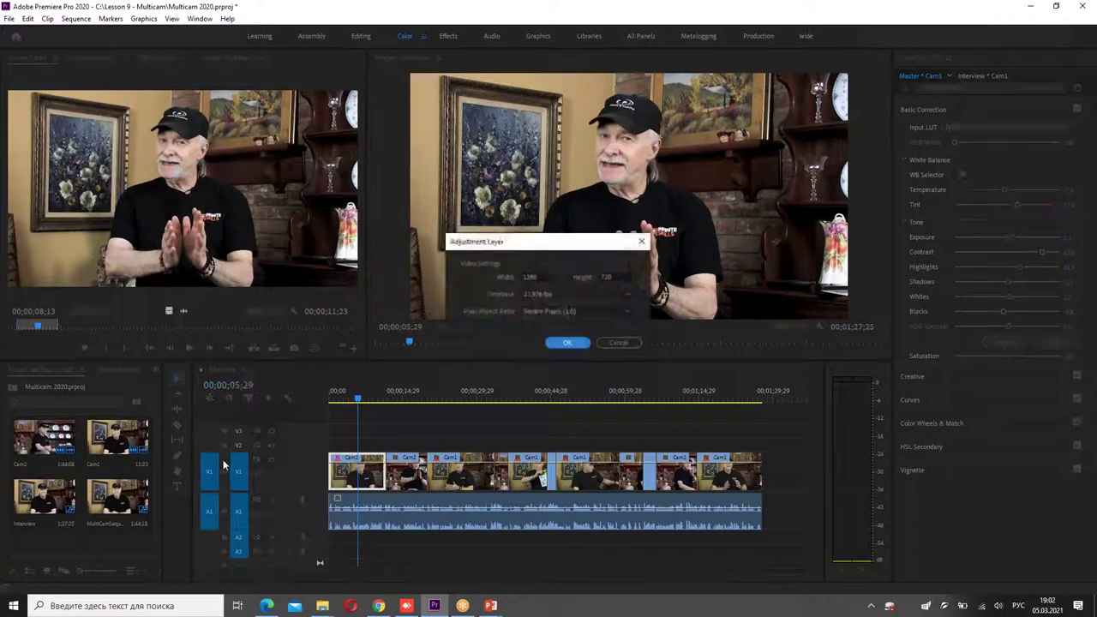
pyautogui.click(565, 344)
pyautogui.moveTo(42, 529)
pyautogui.mouseDown()
pyautogui.moveTo(341, 445)
pyautogui.moveTo(761, 443)
pyautogui.mouseUp()
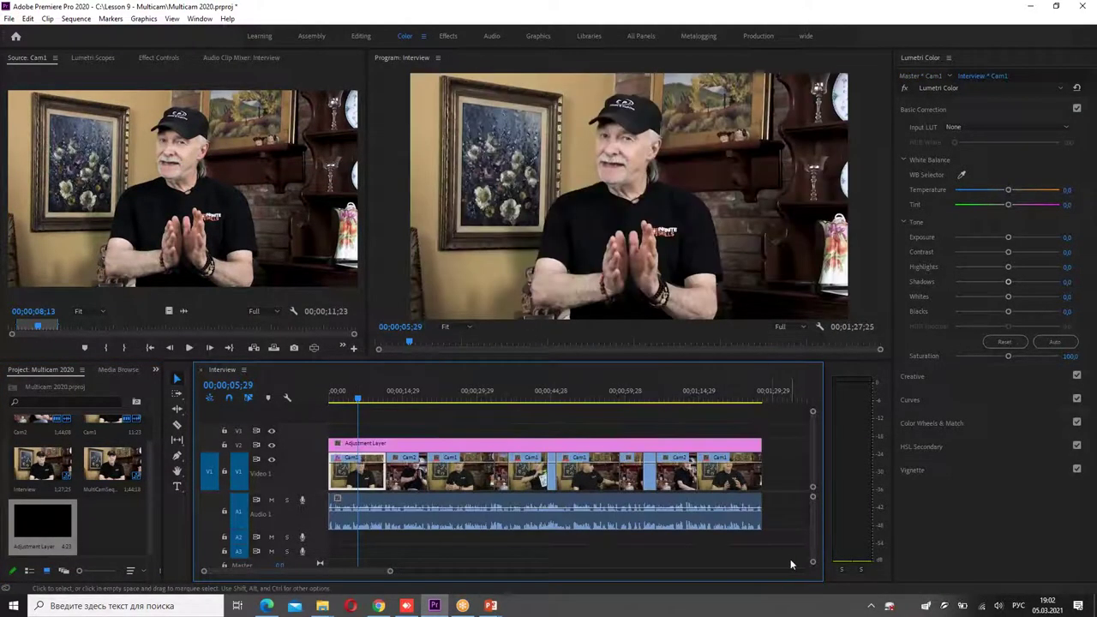
# On the adjustment layer, set the Lumetri vignette to Amount -1.2, Midpoint 42.4, Roundness -43.5, Feather 54.9.
pyautogui.click(404, 446)
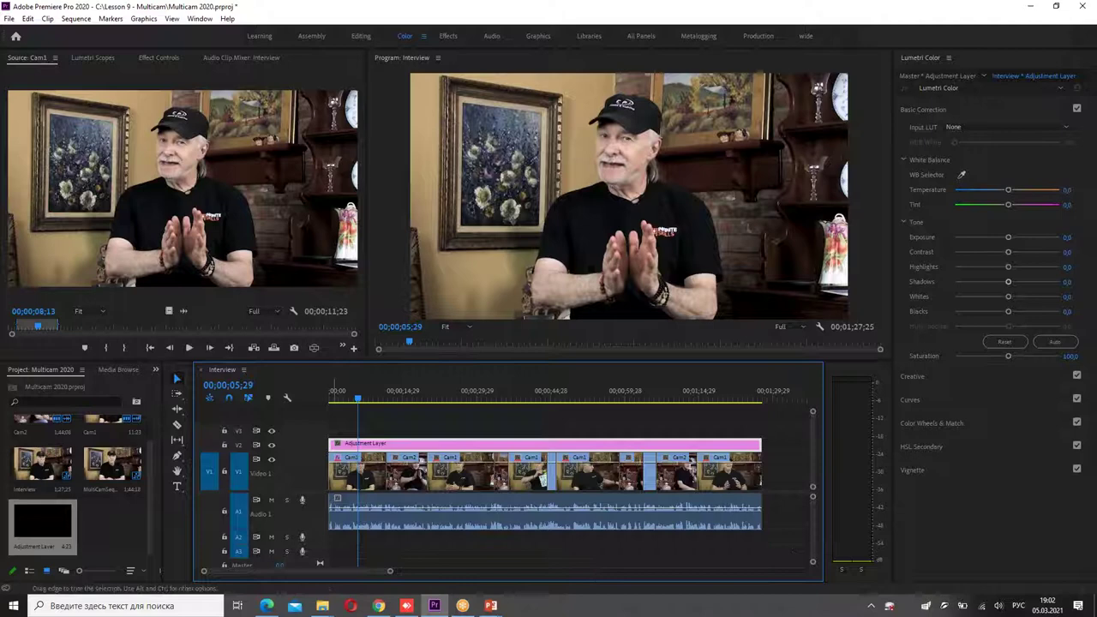
pyautogui.moveTo(359, 406); pyautogui.dragTo(362, 401)
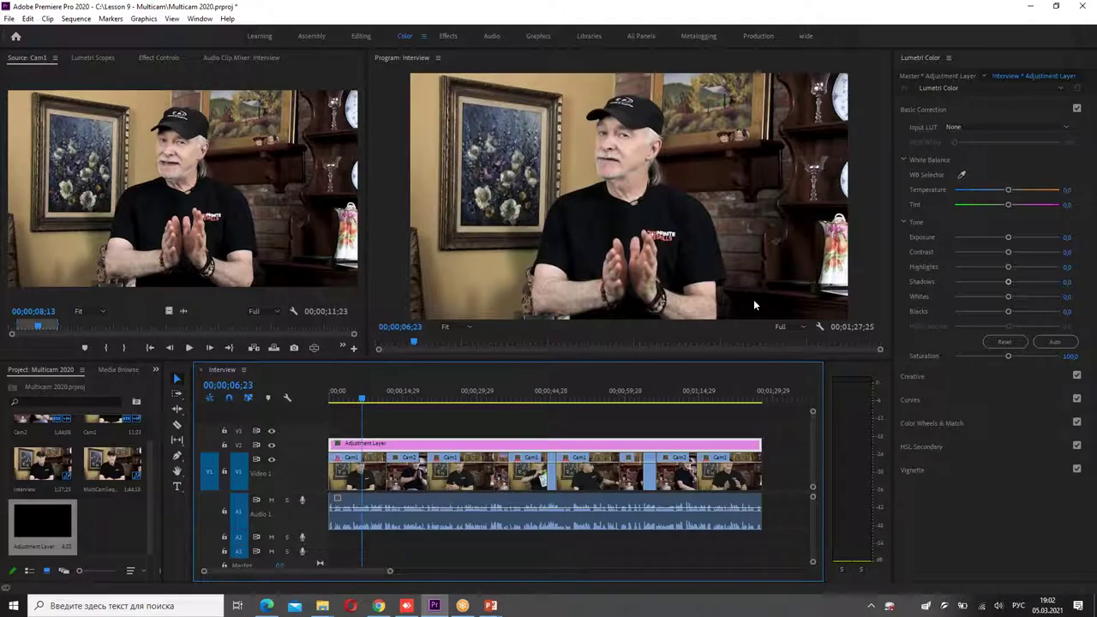
pyautogui.click(913, 470)
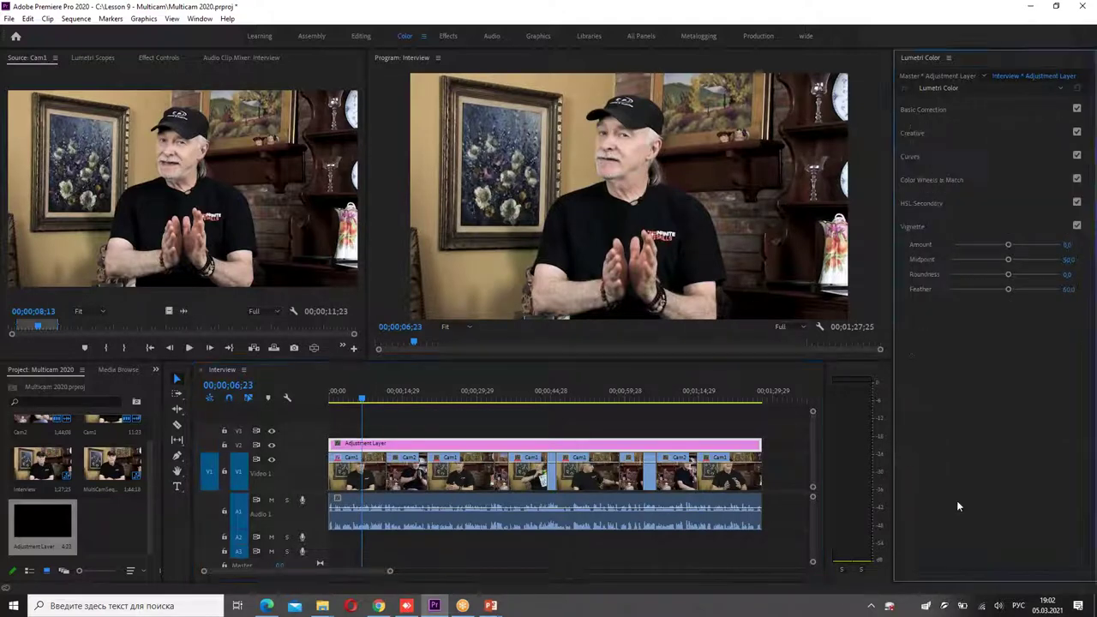
pyautogui.moveTo(1009, 246)
pyautogui.mouseDown()
pyautogui.moveTo(987, 249)
pyautogui.moveTo(1011, 263)
pyautogui.mouseUp()
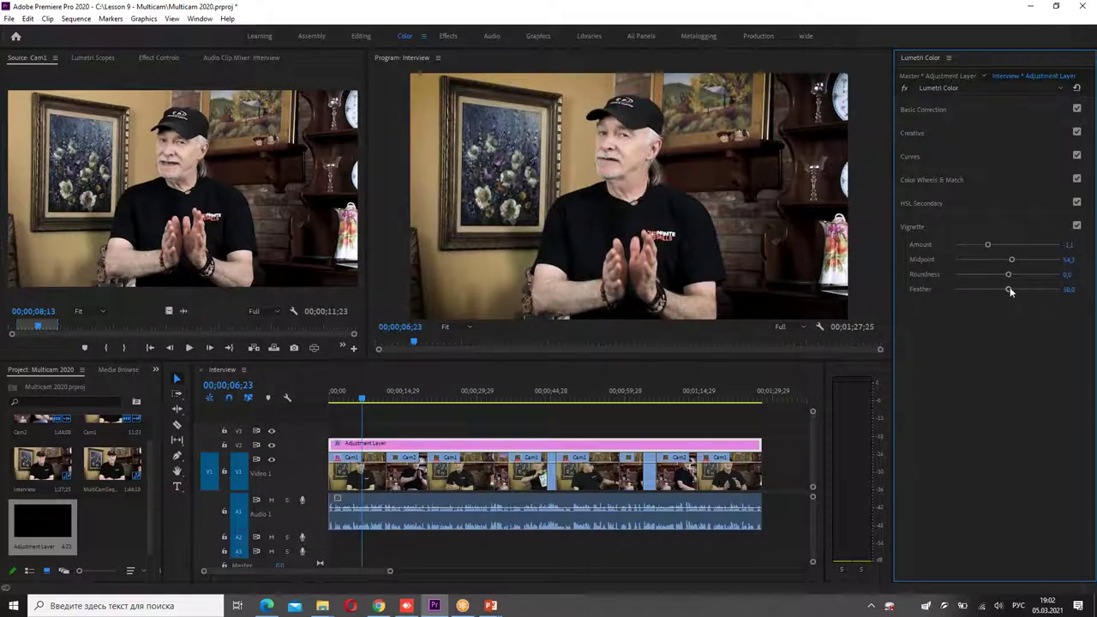
pyautogui.moveTo(1010, 291); pyautogui.dragTo(884, 292)
pyautogui.moveTo(990, 243)
pyautogui.mouseDown()
pyautogui.moveTo(970, 256)
pyautogui.moveTo(985, 255)
pyautogui.mouseUp()
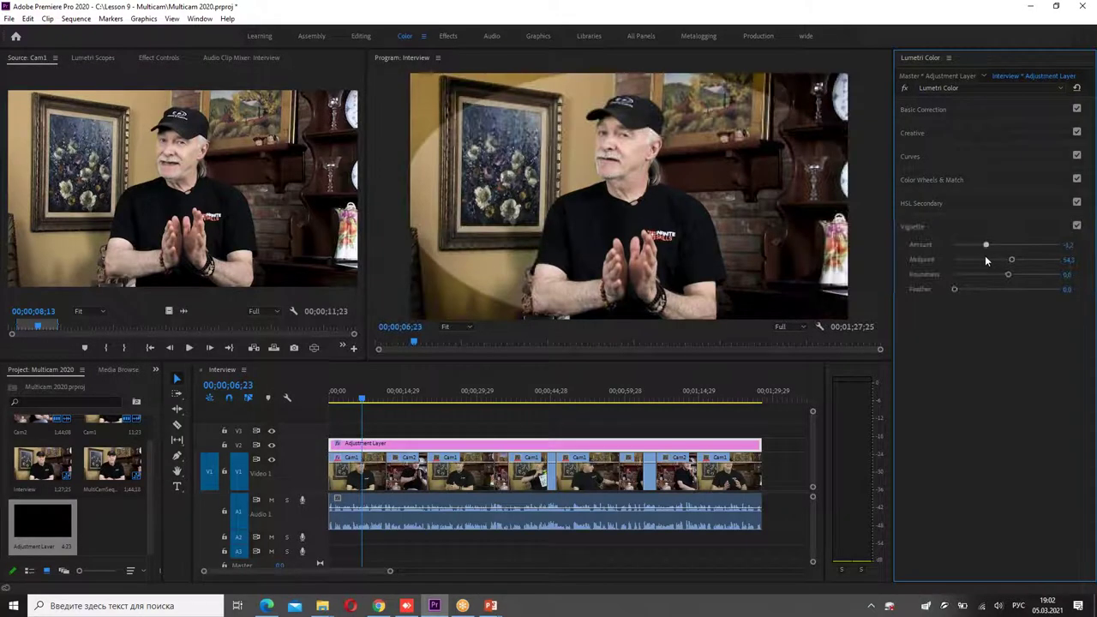
pyautogui.moveTo(1011, 259)
pyautogui.mouseDown()
pyautogui.moveTo(983, 276)
pyautogui.moveTo(1010, 292)
pyautogui.mouseUp()
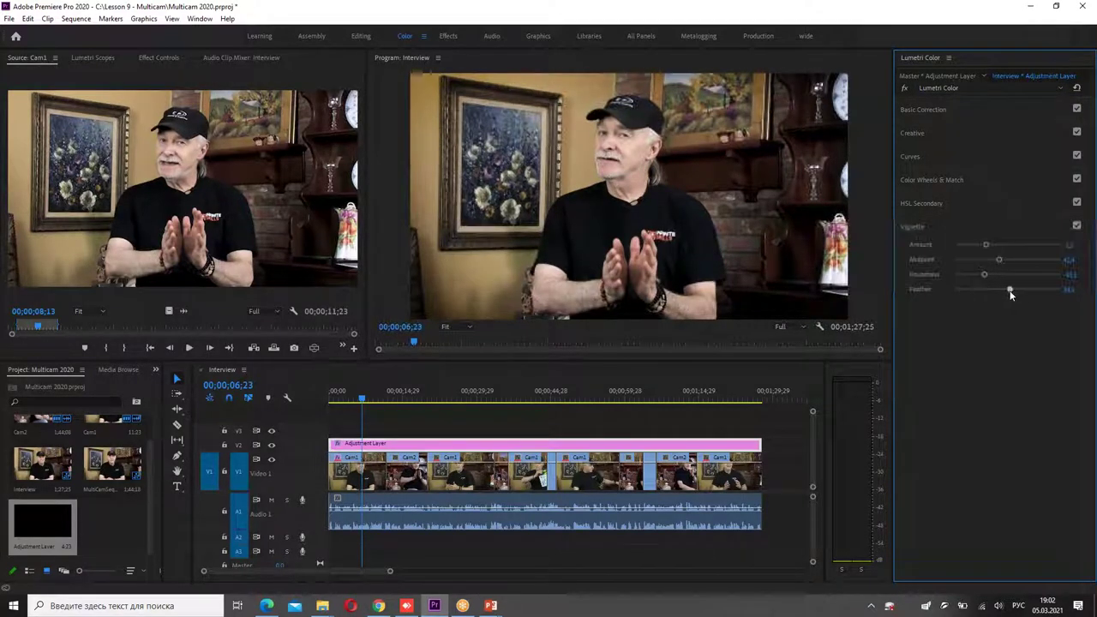
pyautogui.click(390, 396)
pyautogui.moveTo(392, 396)
pyautogui.mouseDown()
pyautogui.moveTo(588, 396)
pyautogui.moveTo(363, 394)
pyautogui.mouseUp()
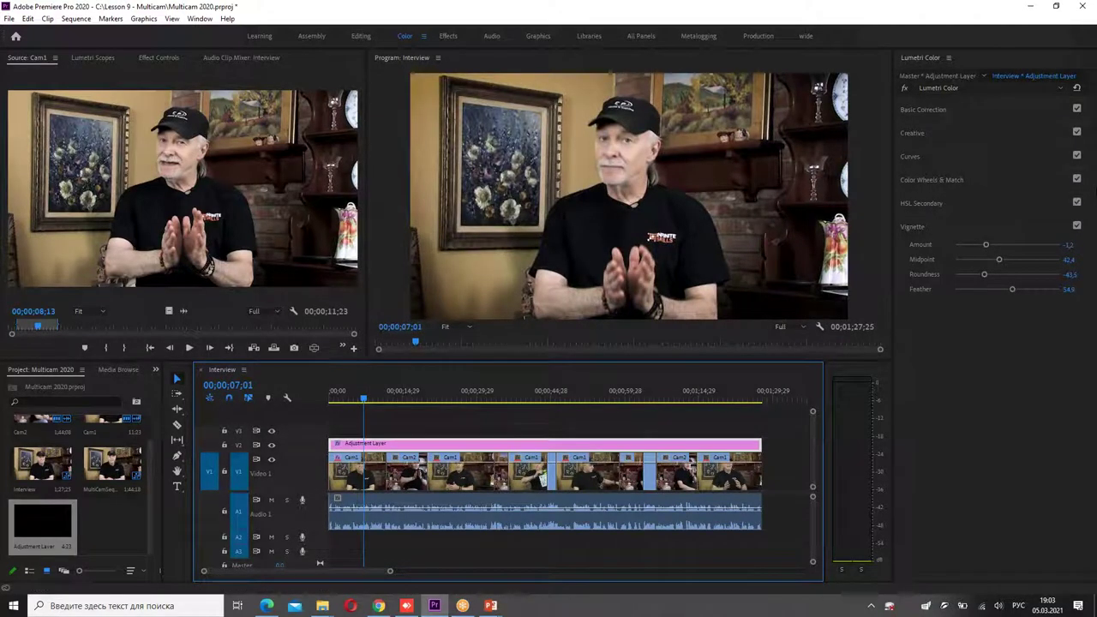
pyautogui.click(926, 135)
# Browse the Creative Look LUT list without choosing one, leaving Look at None.
pyautogui.click(972, 151)
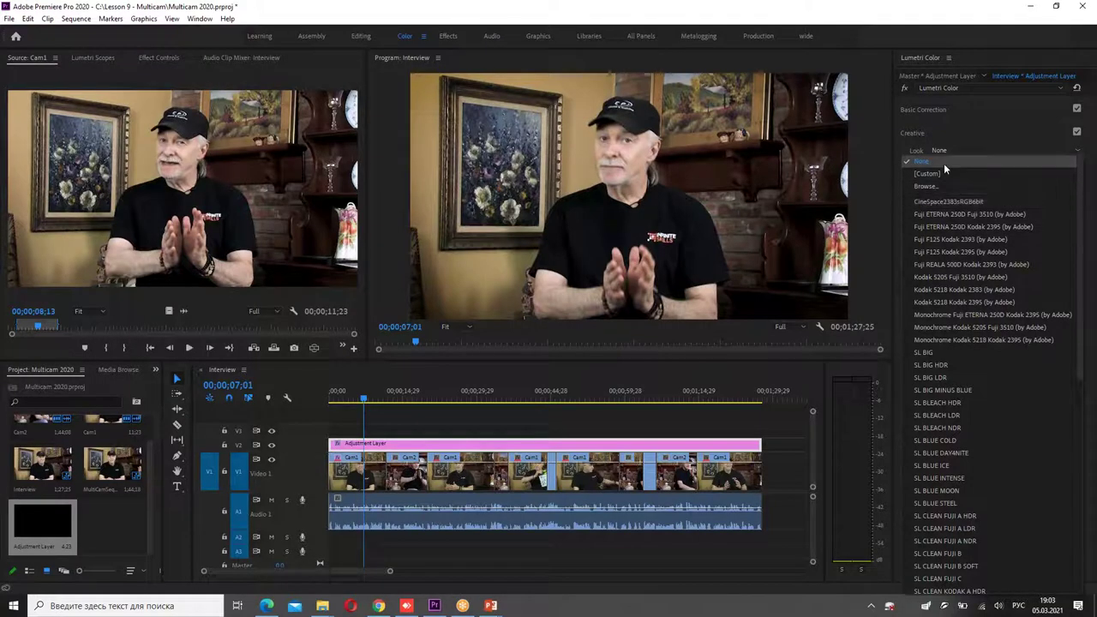
pyautogui.scroll(-10, 952, 288)
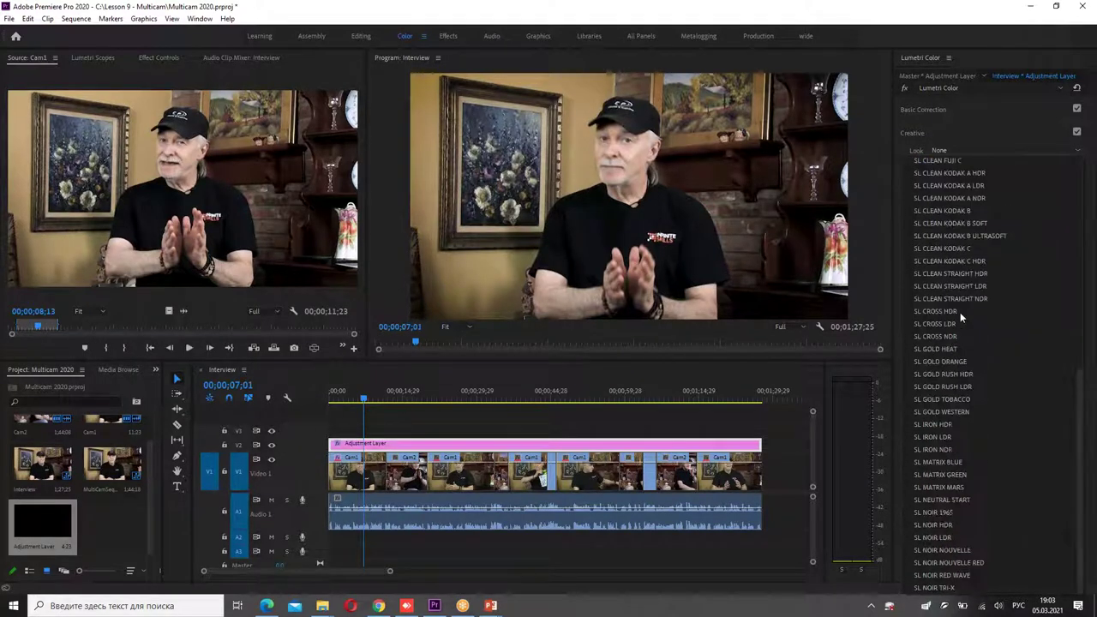
pyautogui.scroll(10, 943, 422)
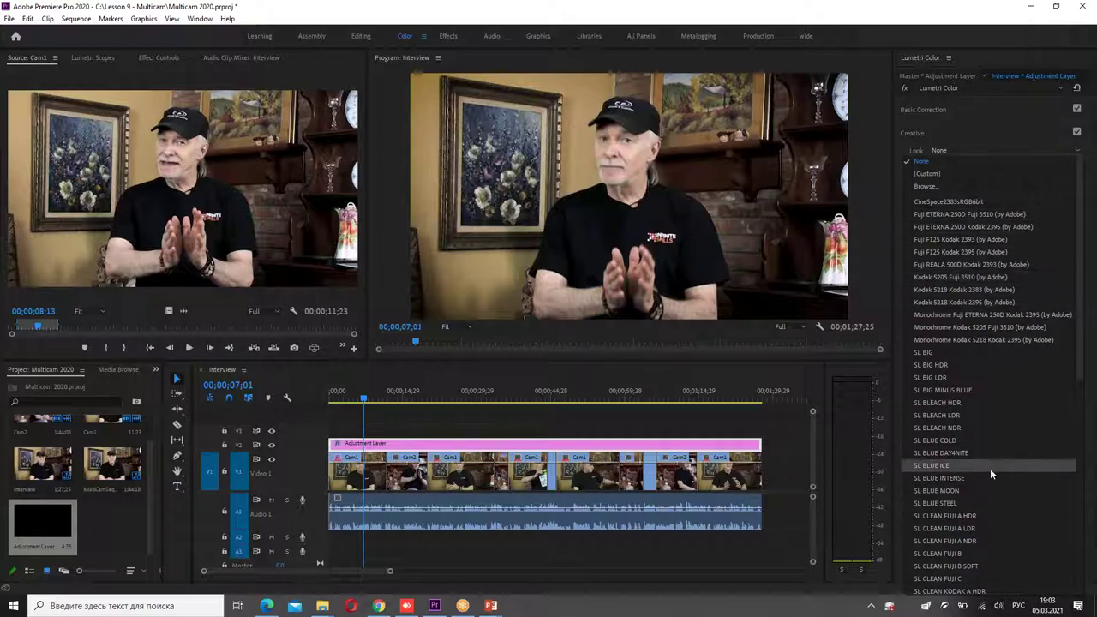
pyautogui.click(971, 133)
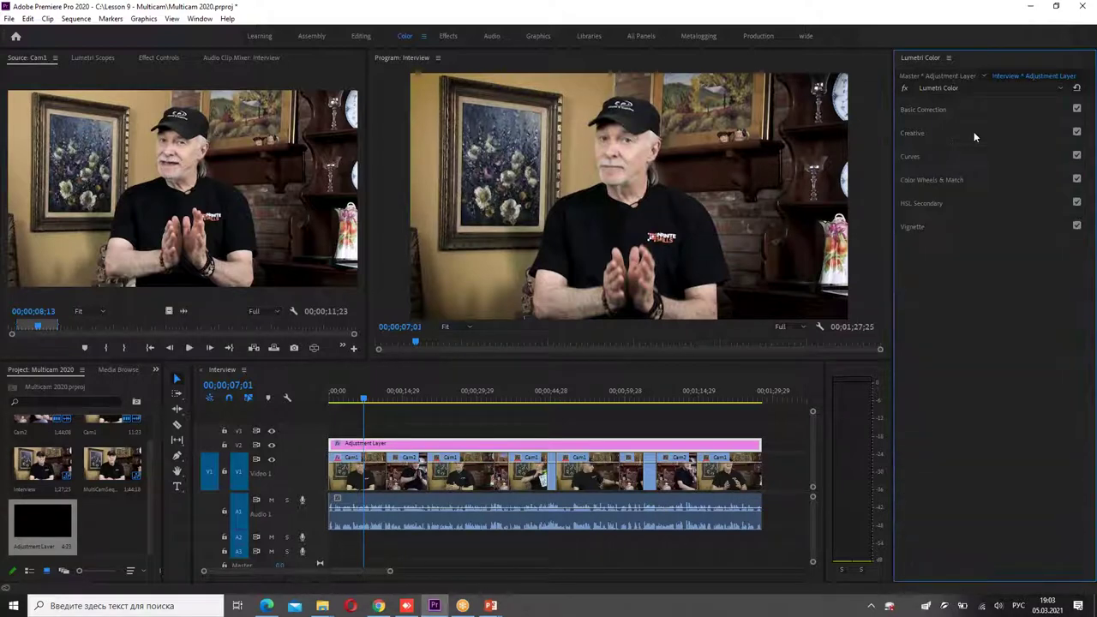
pyautogui.click(934, 133)
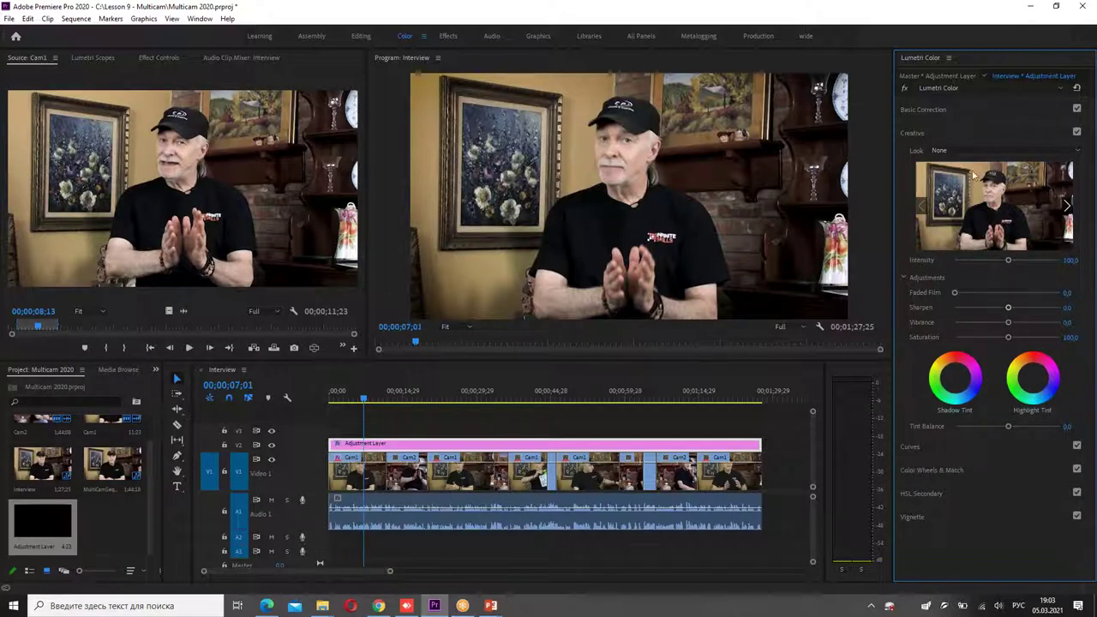
# Apply the SL BIG look and scroll through further look presets.
pyautogui.click(962, 150)
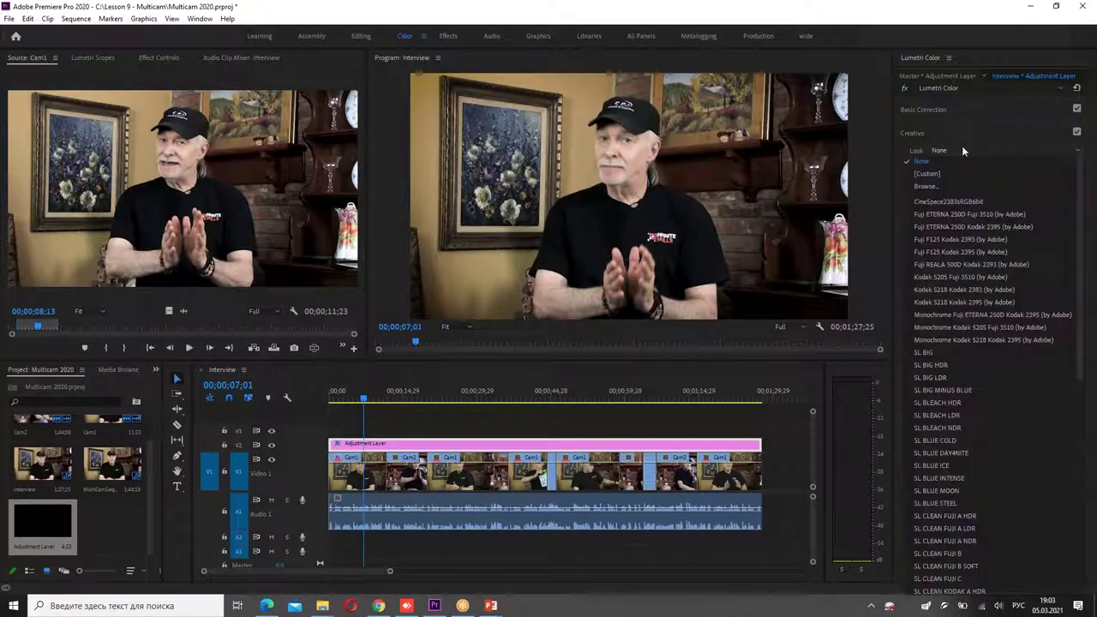
pyautogui.click(943, 352)
pyautogui.scroll(-1, 964, 150)
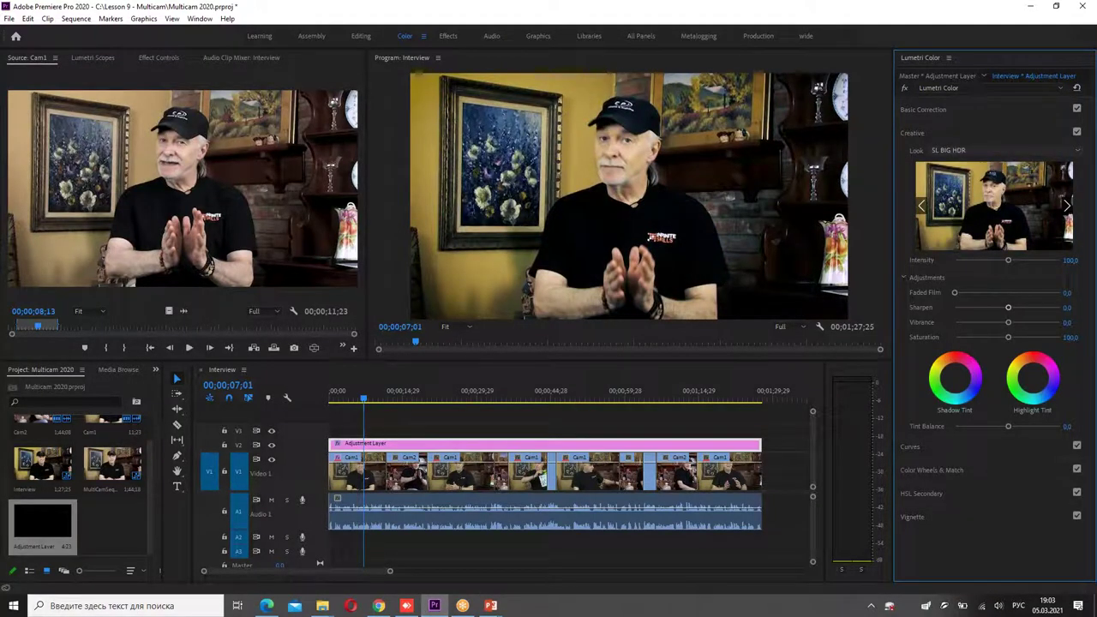
pyautogui.scroll(-1, 964, 150)
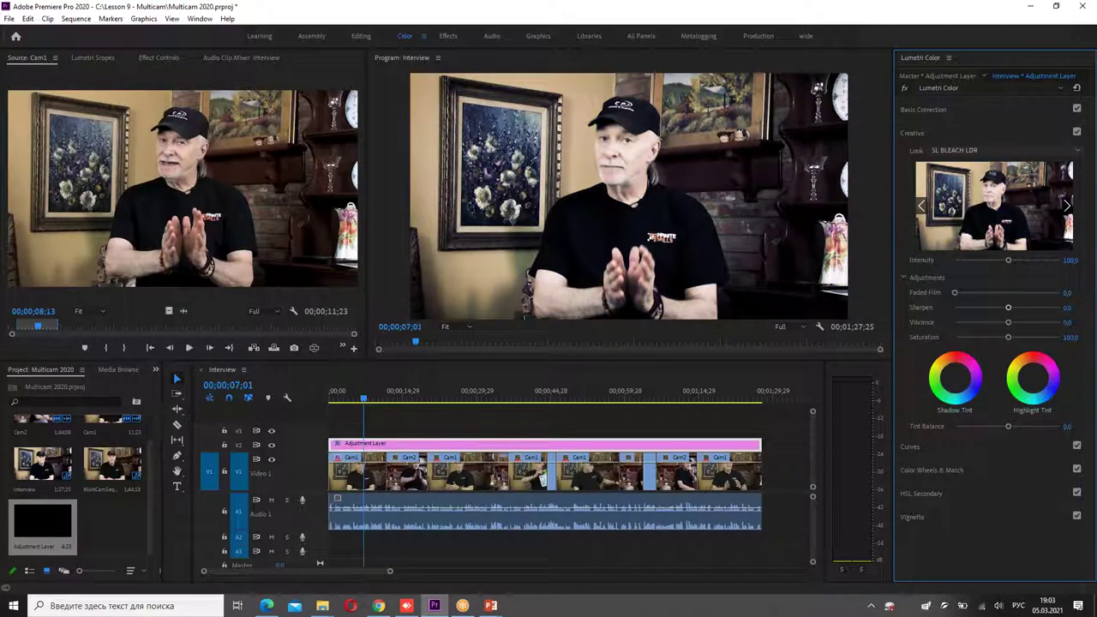
pyautogui.scroll(-1, 963, 150)
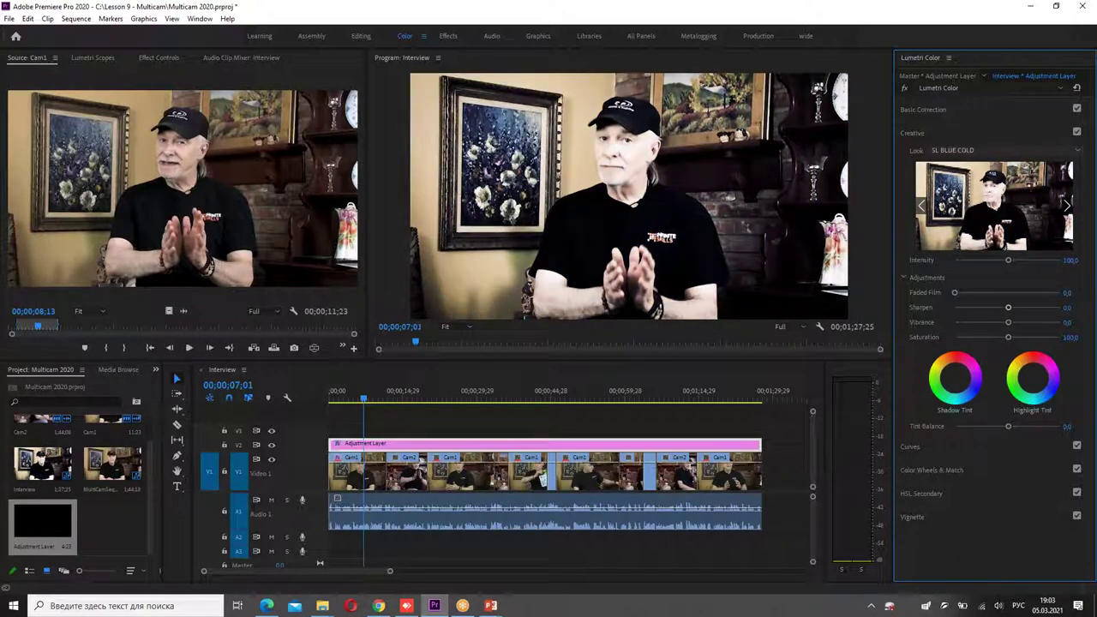
pyautogui.scroll(-1, 964, 150)
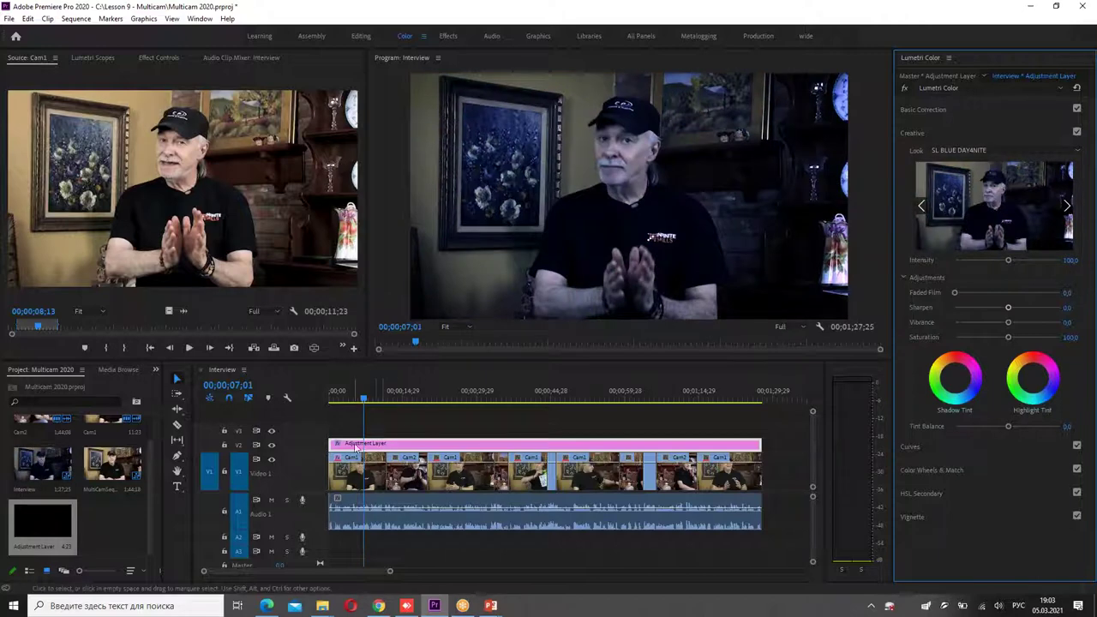
pyautogui.scroll(-1, 964, 153)
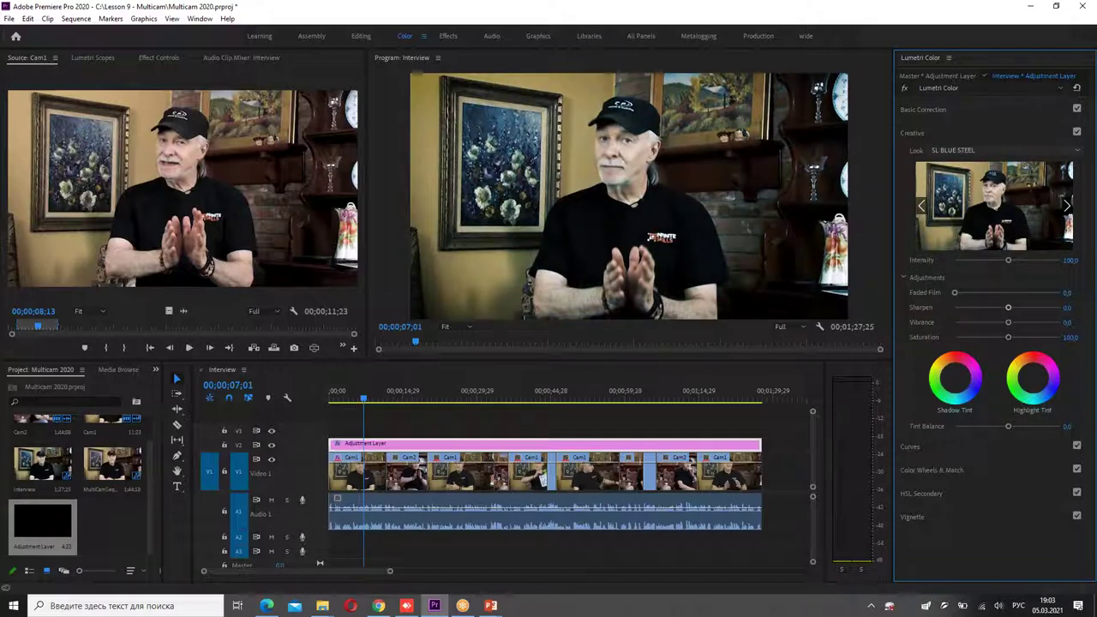
# Step through the next presets up to SL CLEAN KODAK A HDR and SL CLEAN KODAK A LDR.
pyautogui.click(1067, 205)
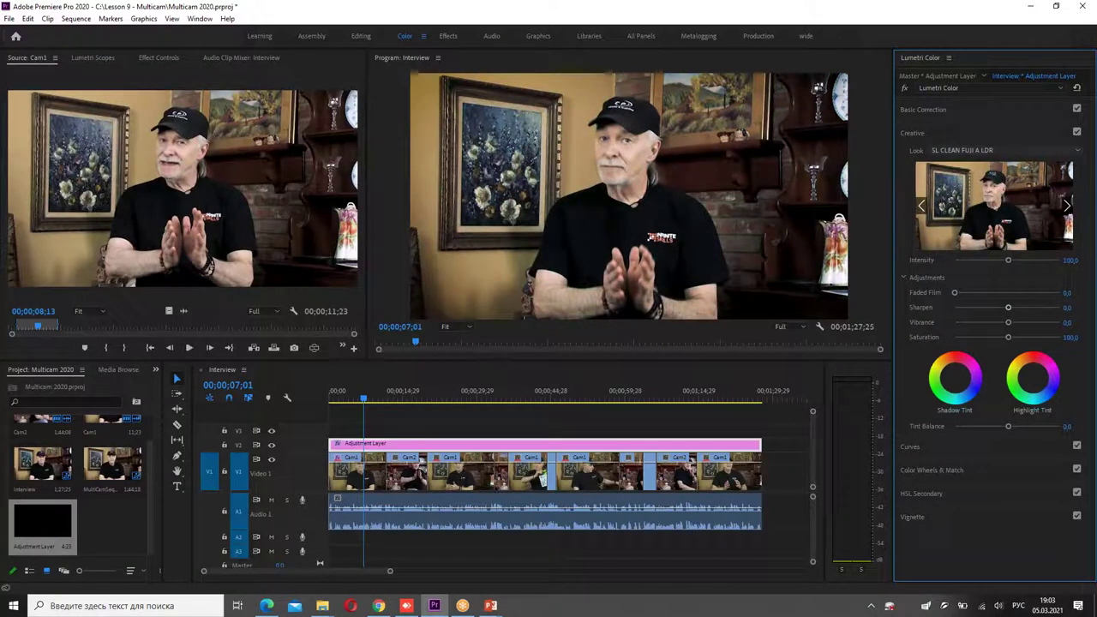
pyautogui.click(1067, 205)
pyautogui.click(1067, 205)
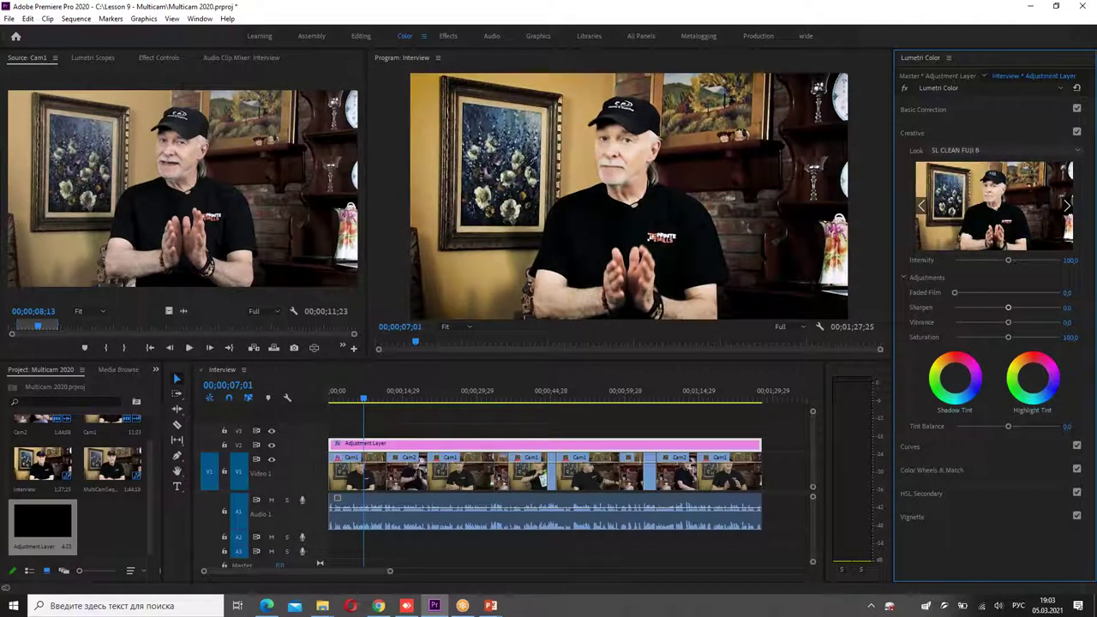
pyautogui.click(1067, 205)
pyautogui.click(1067, 205)
pyautogui.click(1067, 204)
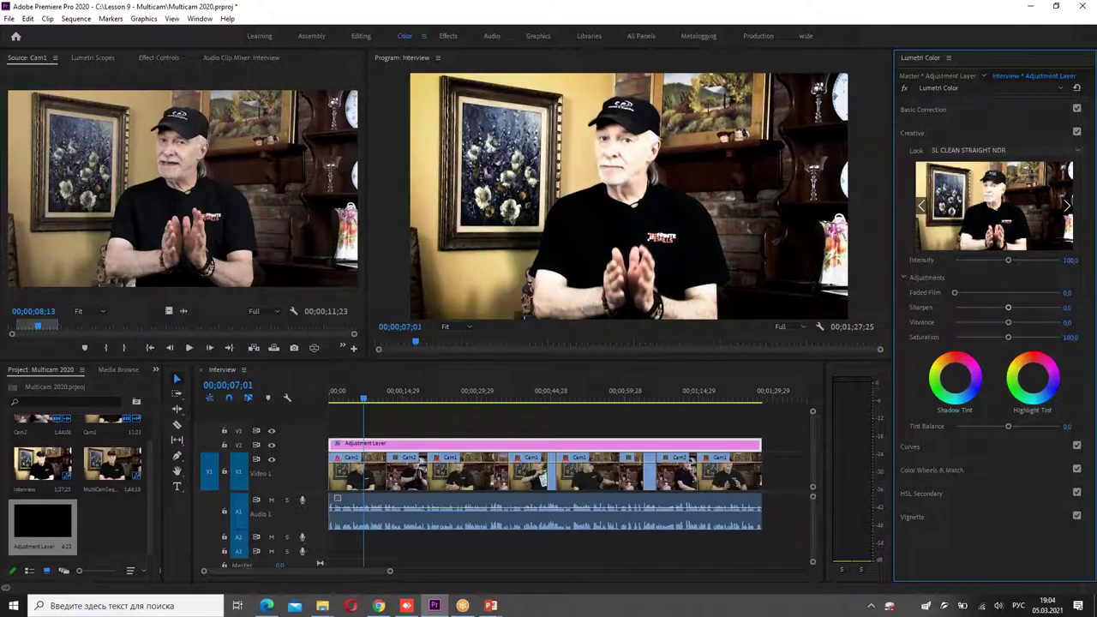
# Scroll on through the presets and settle on the SL IRON LDR look.
pyautogui.scroll(-1, 941, 157)
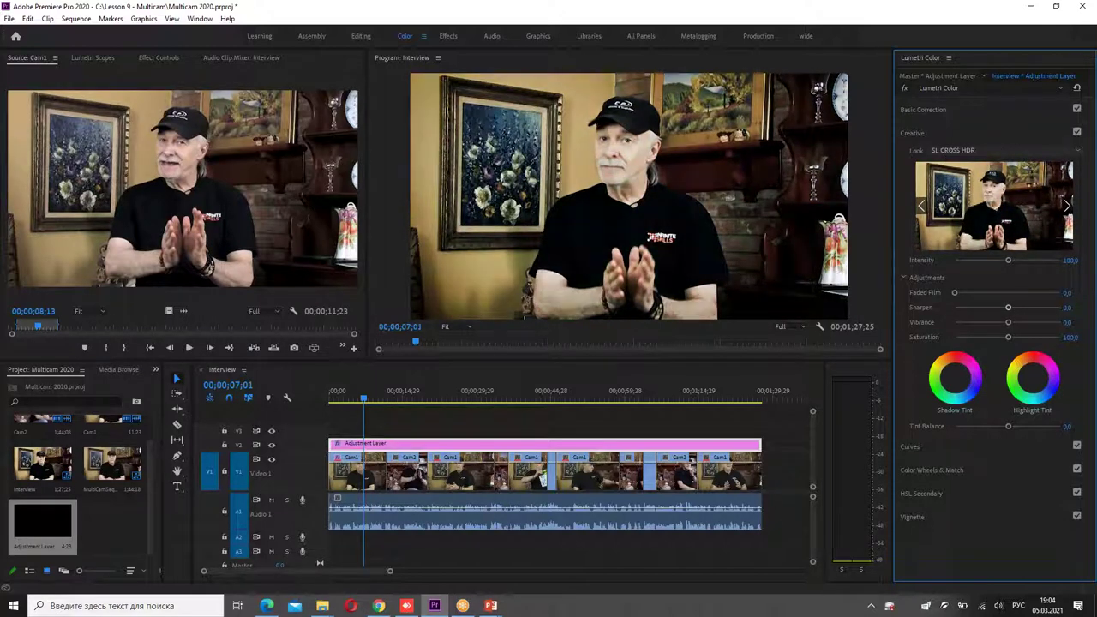
pyautogui.scroll(-1, 953, 150)
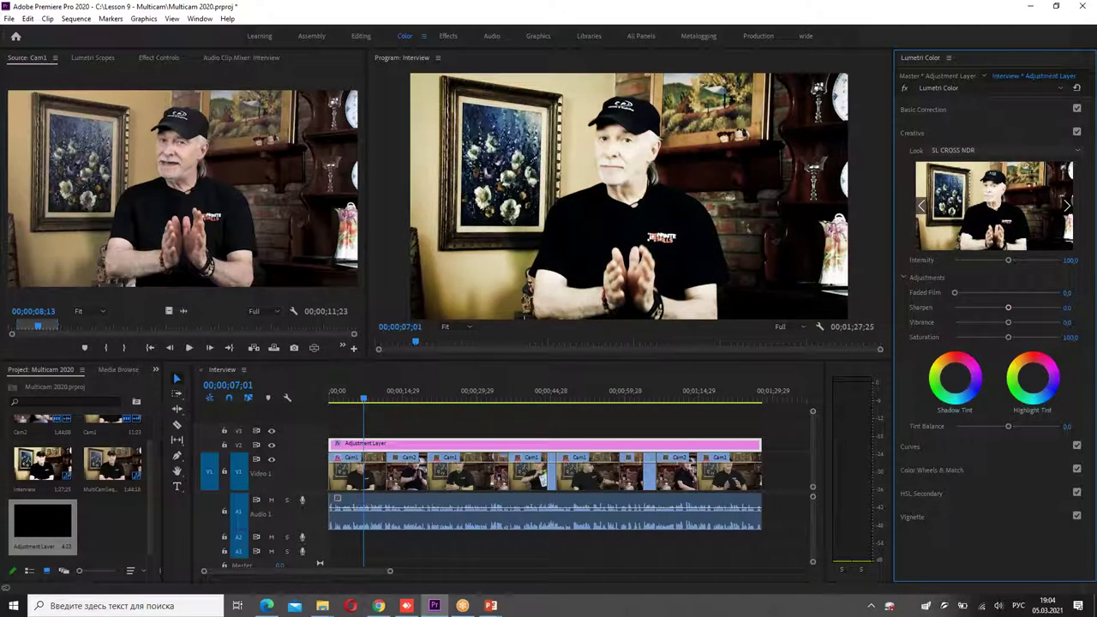
pyautogui.scroll(-1, 953, 150)
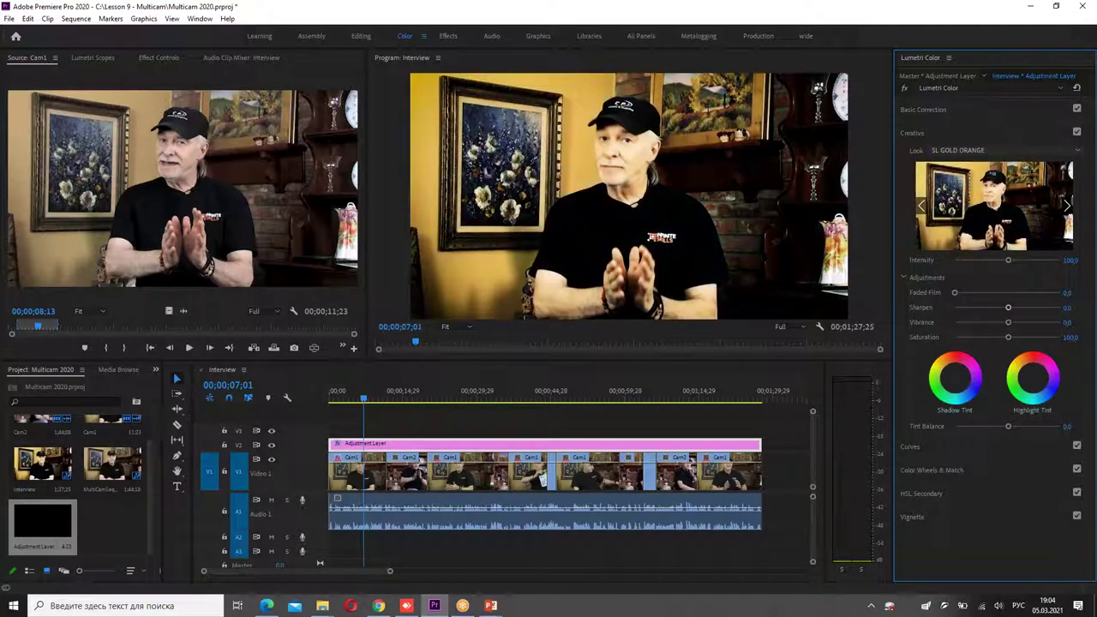
pyautogui.scroll(-1, 954, 150)
pyautogui.scroll(-1, 953, 150)
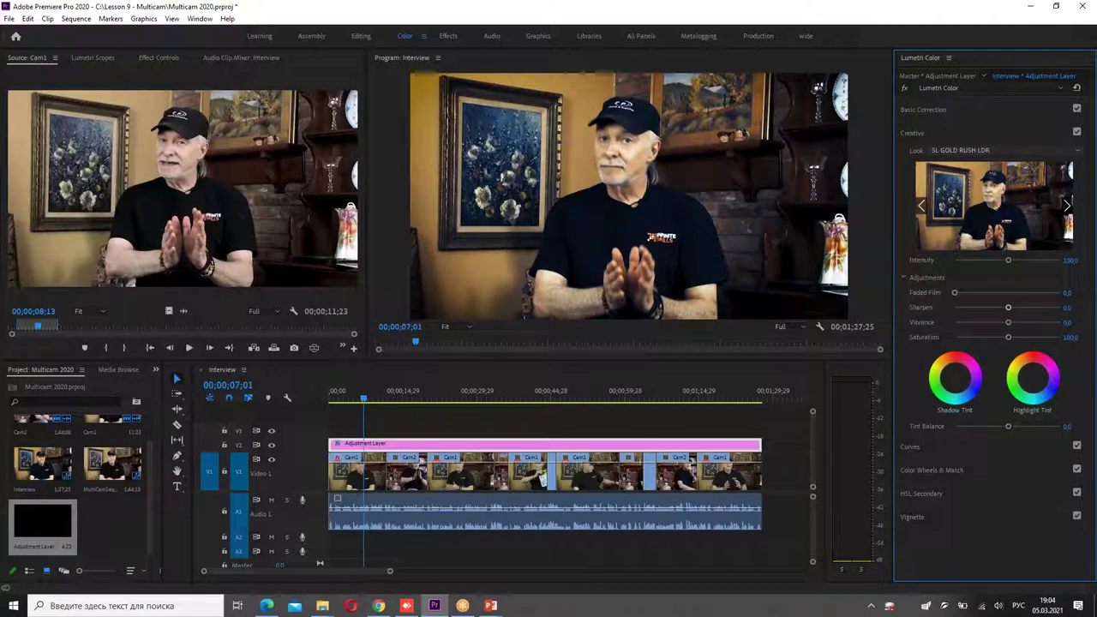
pyautogui.scroll(-1, 953, 150)
pyautogui.scroll(-1, 953, 150)
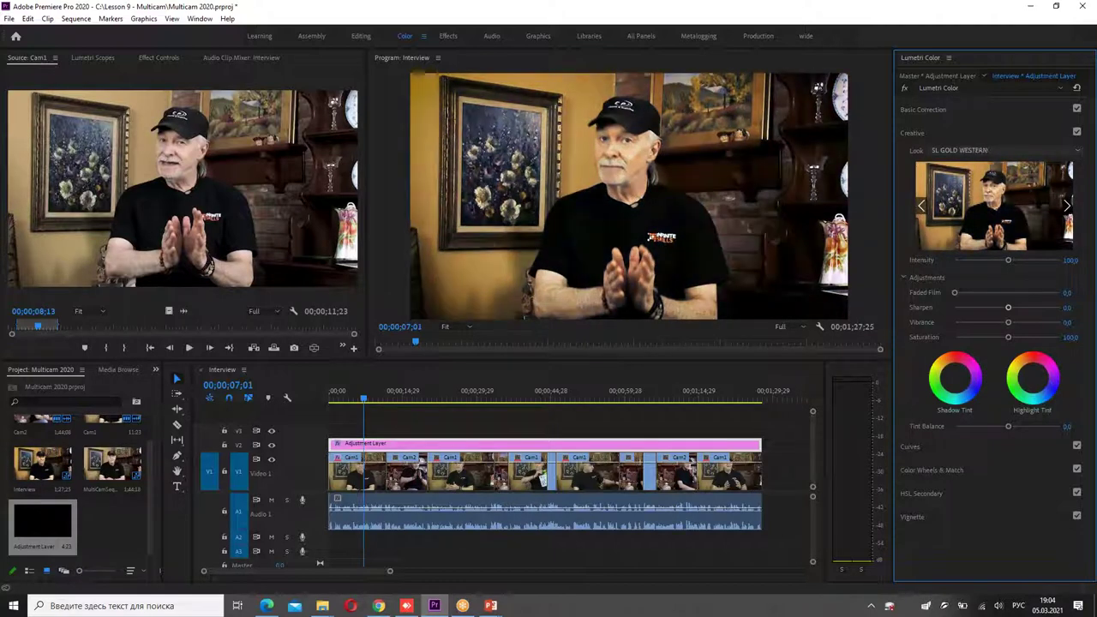
pyautogui.scroll(-1, 953, 150)
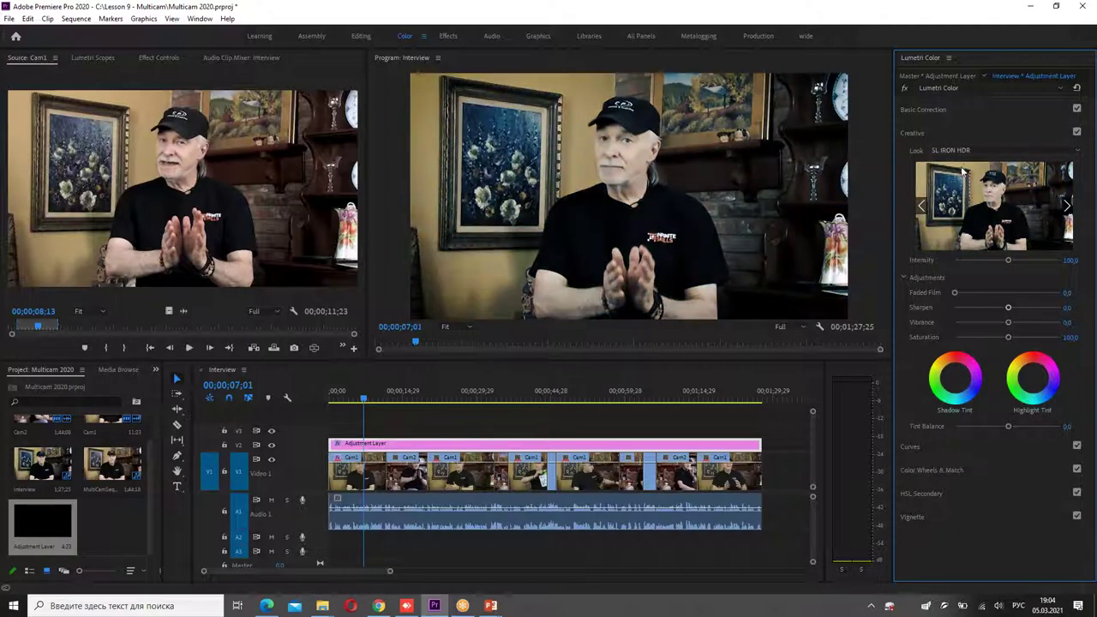
pyautogui.scroll(-1, 967, 154)
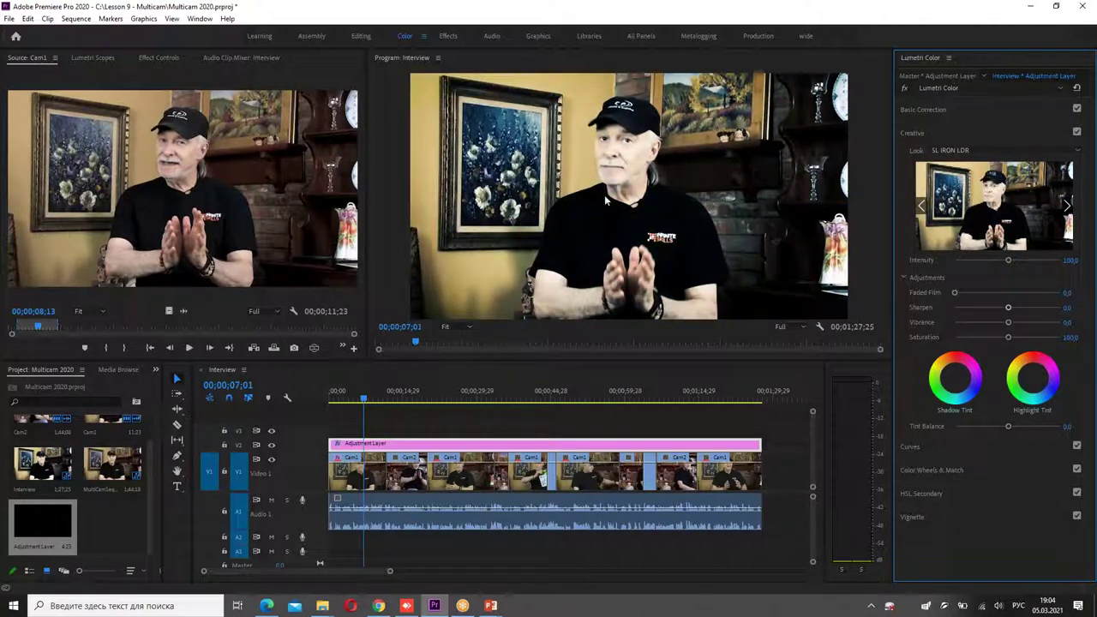
# Set the look to Intensity 50, Sharpen 23.9, Vibrance -21.7 and Saturation 88.
pyautogui.moveTo(1008, 261); pyautogui.dragTo(986, 261)
pyautogui.moveTo(1008, 307); pyautogui.dragTo(1019, 307)
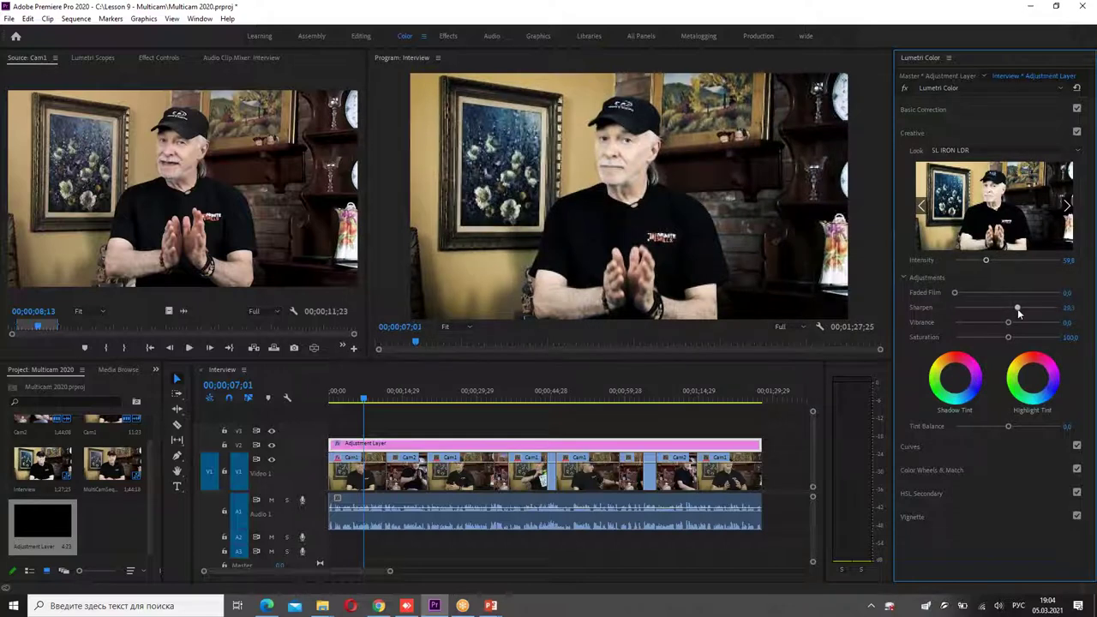
pyautogui.moveTo(1008, 324); pyautogui.dragTo(989, 324)
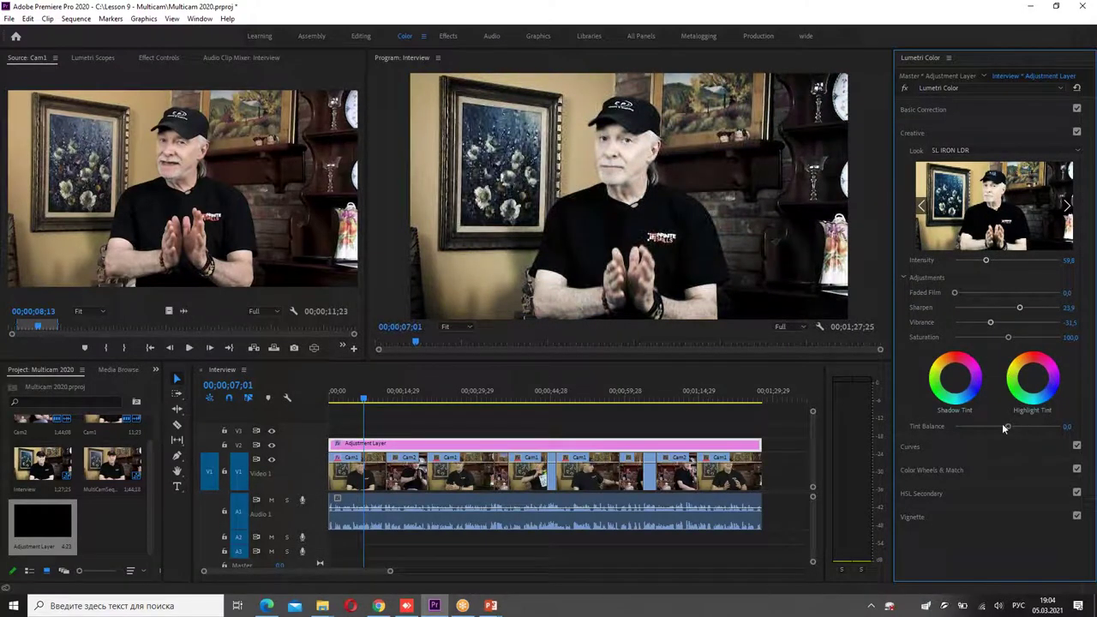
pyautogui.moveTo(1008, 338)
pyautogui.mouseDown()
pyautogui.moveTo(994, 339)
pyautogui.moveTo(996, 324)
pyautogui.mouseUp()
pyautogui.moveTo(985, 260); pyautogui.dragTo(982, 266)
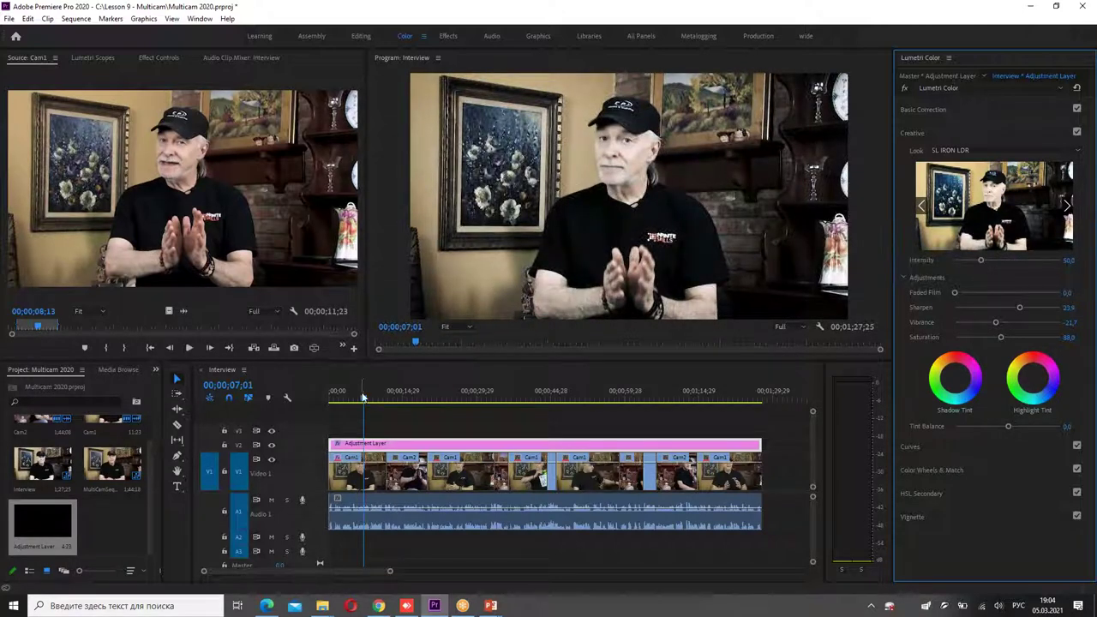
# Scrub to a later camera shot and the clapperboard to check the grade, then return to the start.
pyautogui.moveTo(363, 397); pyautogui.dragTo(633, 389)
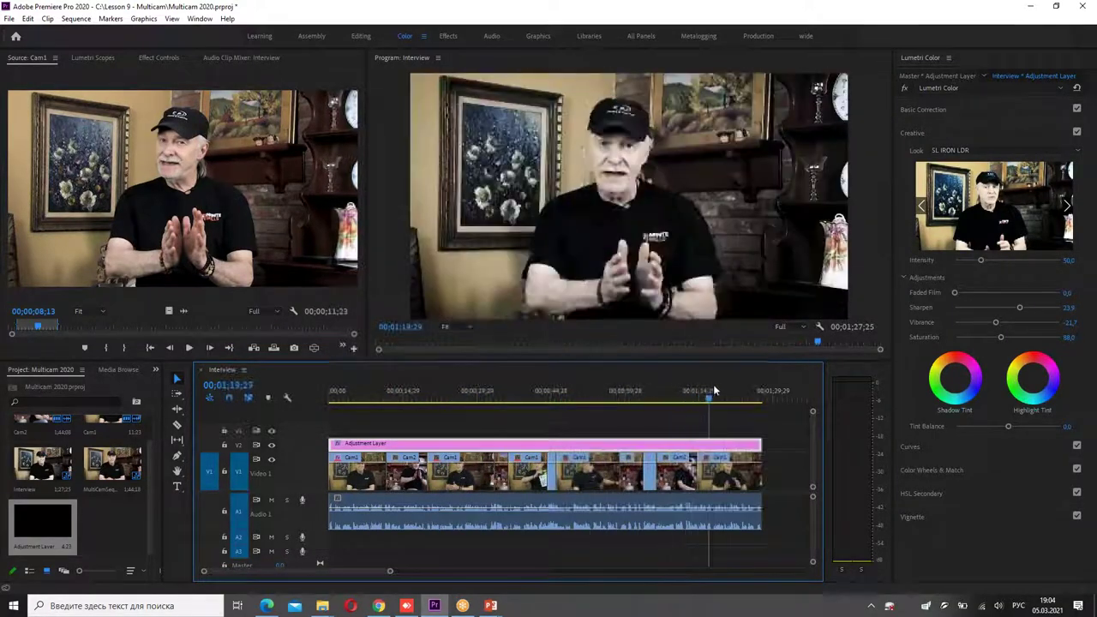
pyautogui.moveTo(633, 389); pyautogui.dragTo(509, 391)
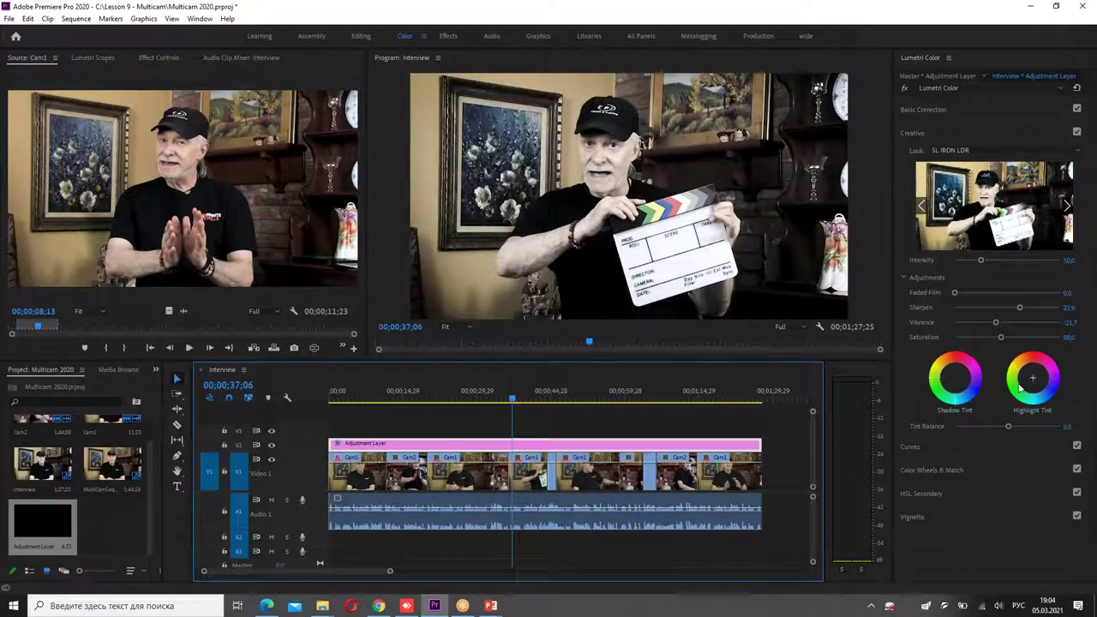
pyautogui.click(1033, 378)
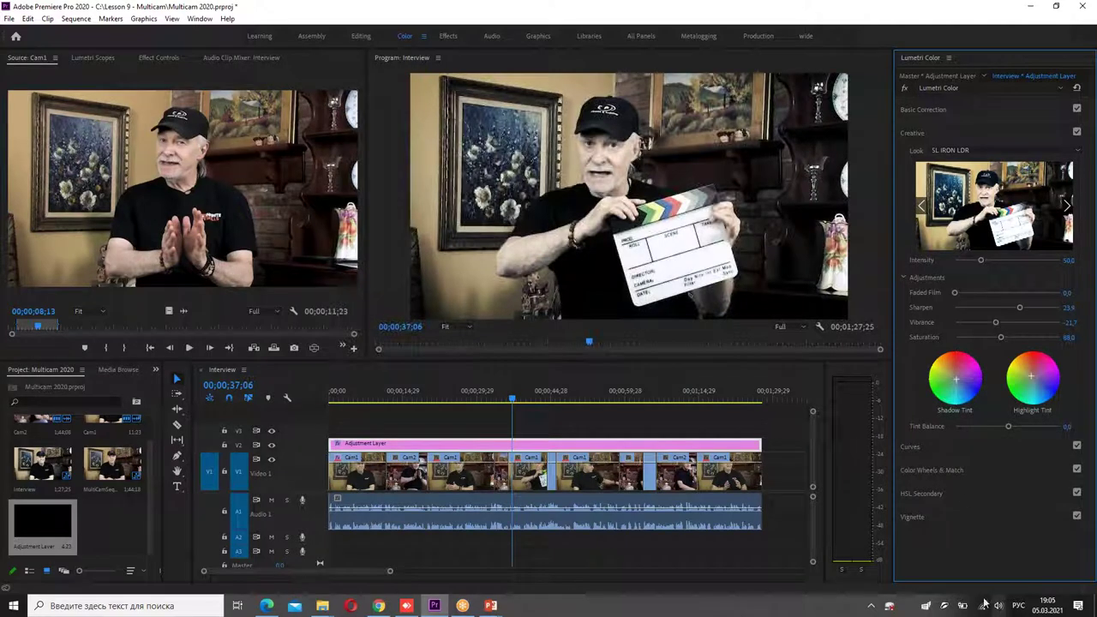
pyautogui.moveTo(489, 394); pyautogui.dragTo(300, 407)
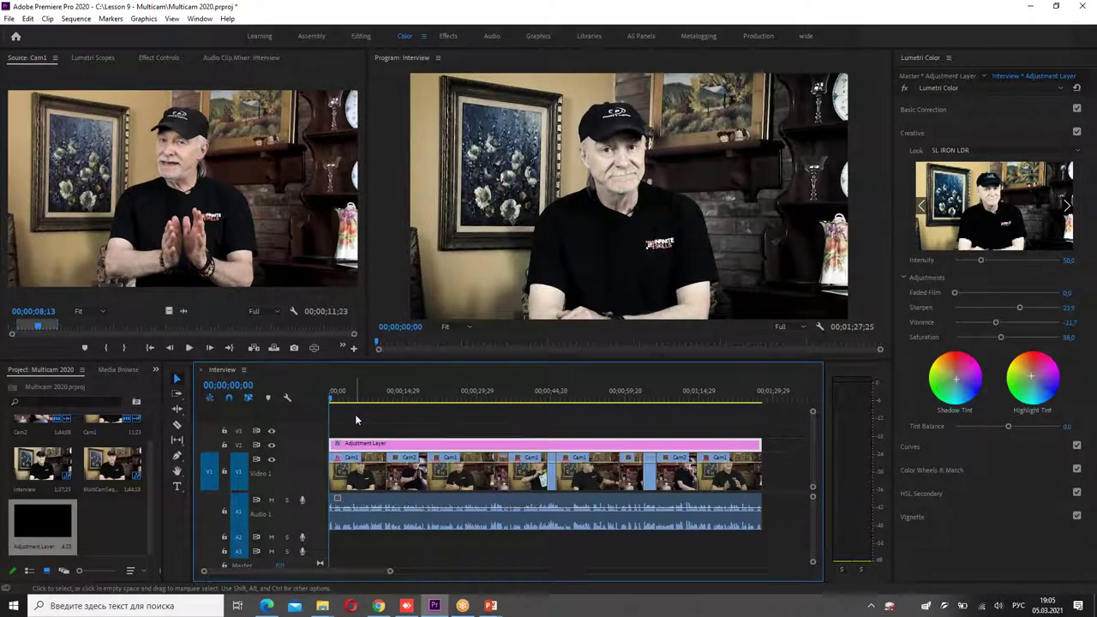
pyautogui.click(373, 480)
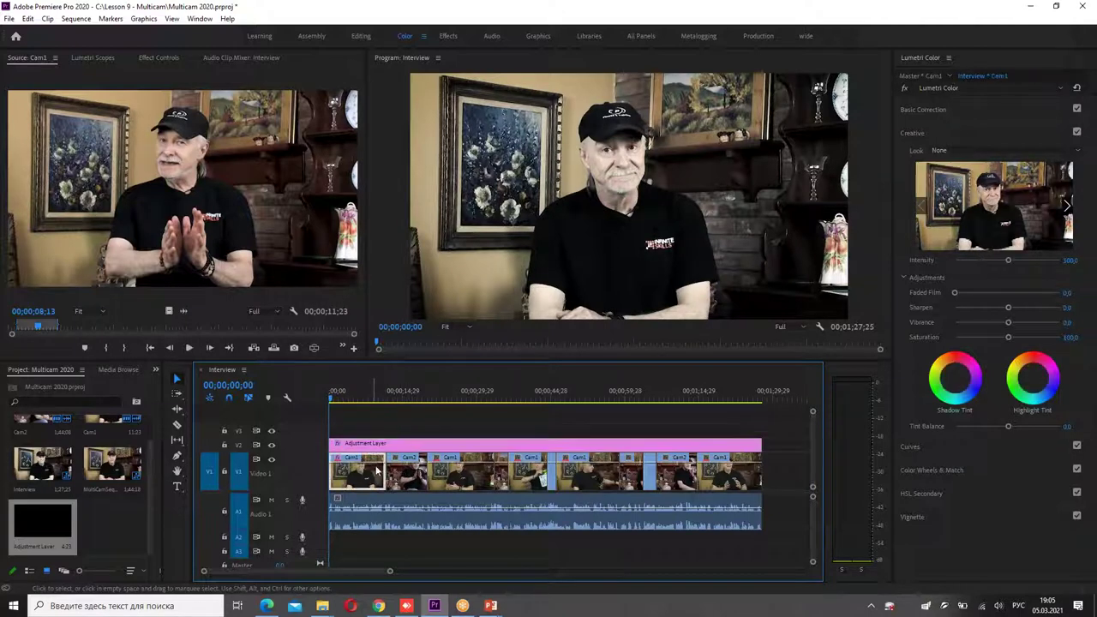
pyautogui.click(992, 80)
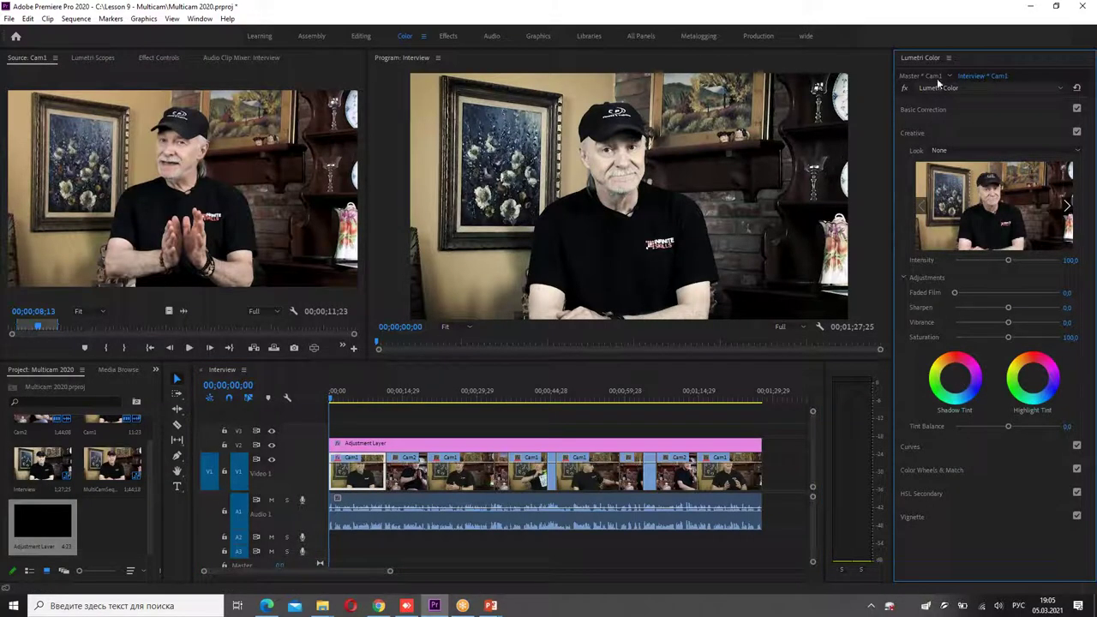
pyautogui.click(910, 78)
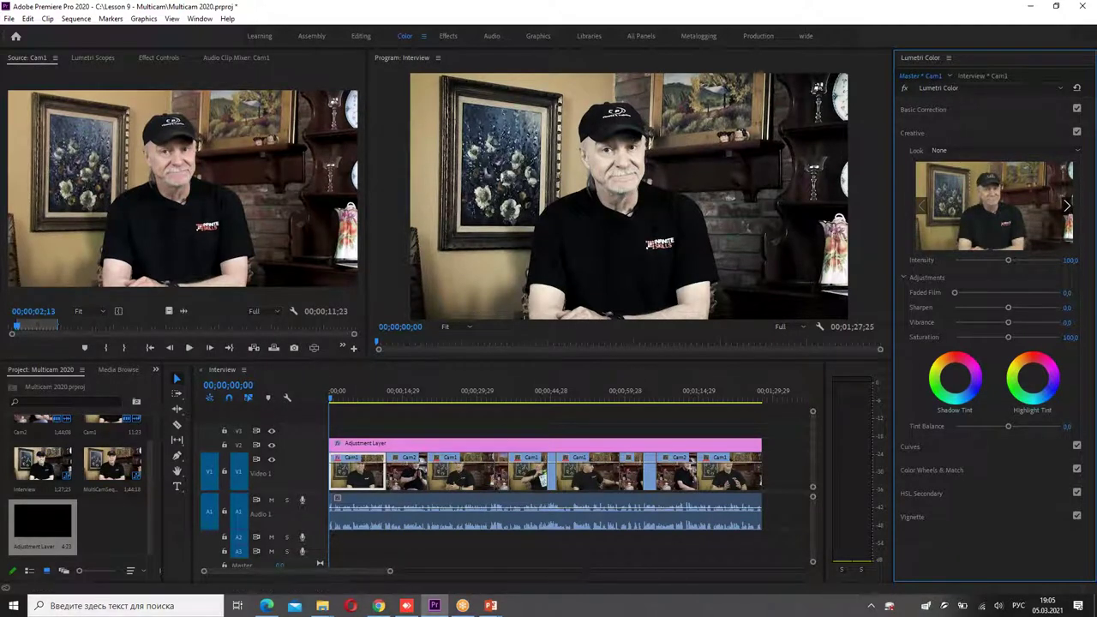
pyautogui.click(432, 422)
pyautogui.click(408, 447)
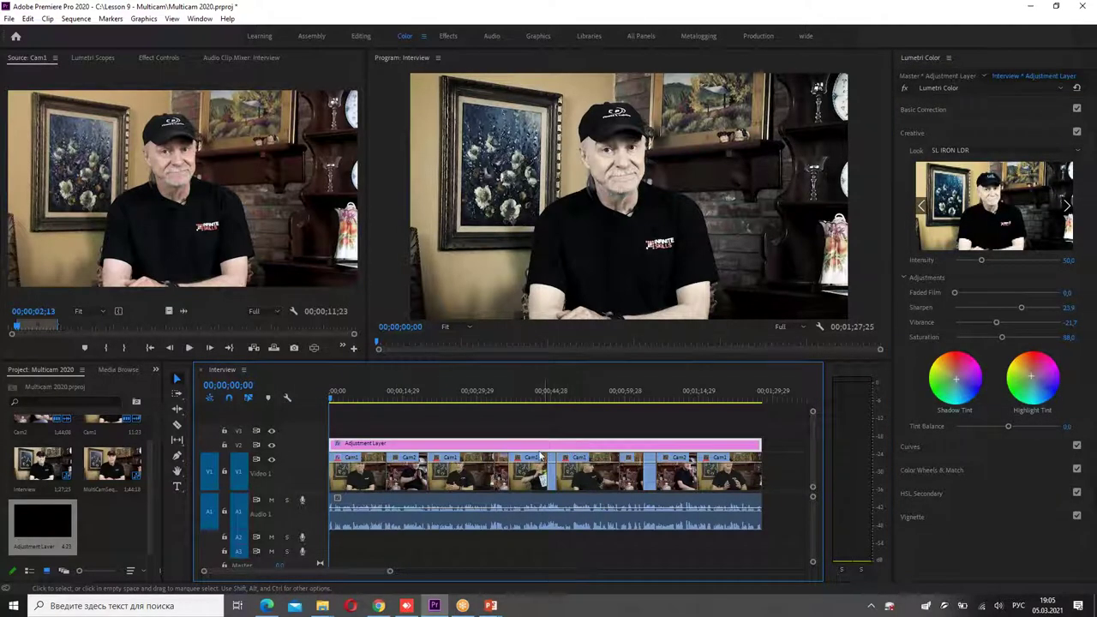
pyautogui.click(361, 396)
pyautogui.press('space')
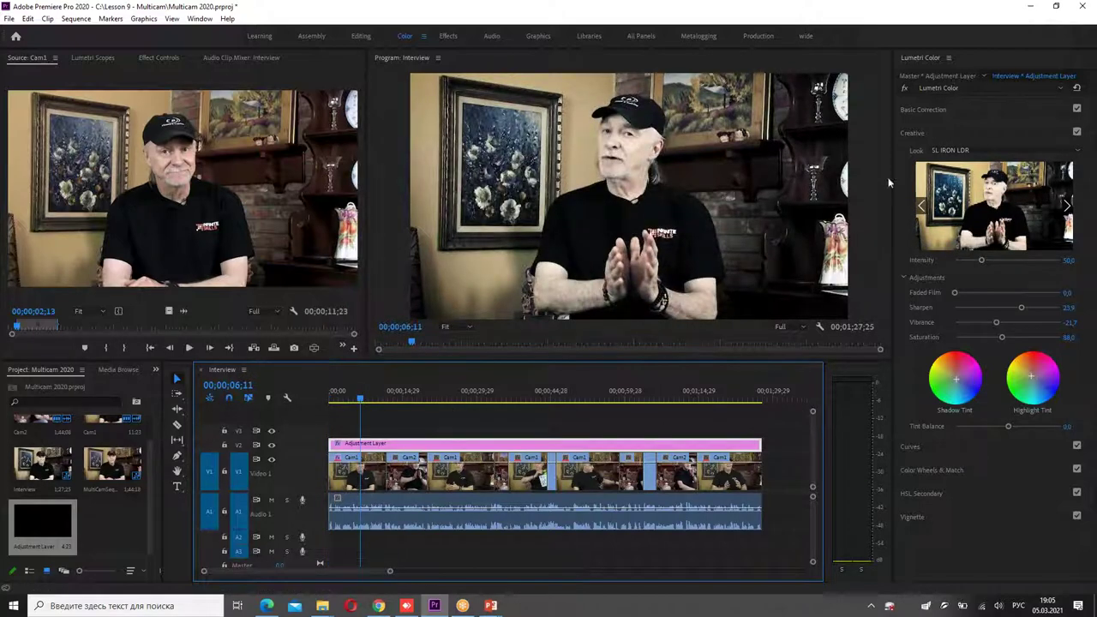
pyautogui.click(934, 111)
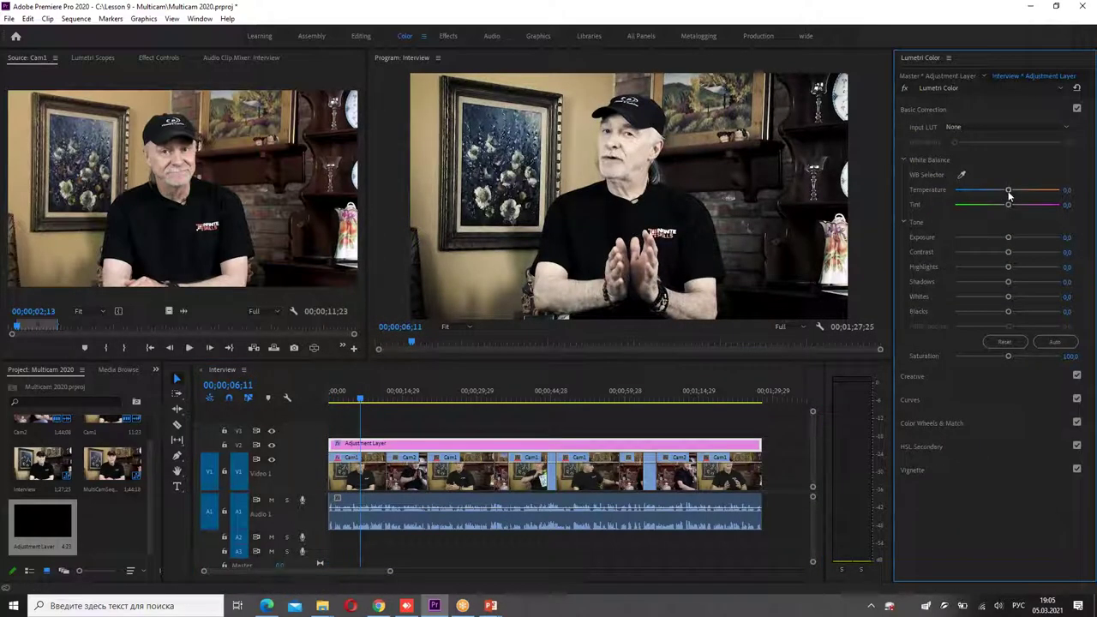
# Cool the adjustment layer's Temperature to -15.2 and raise Saturation to 140.2.
pyautogui.click(352, 396)
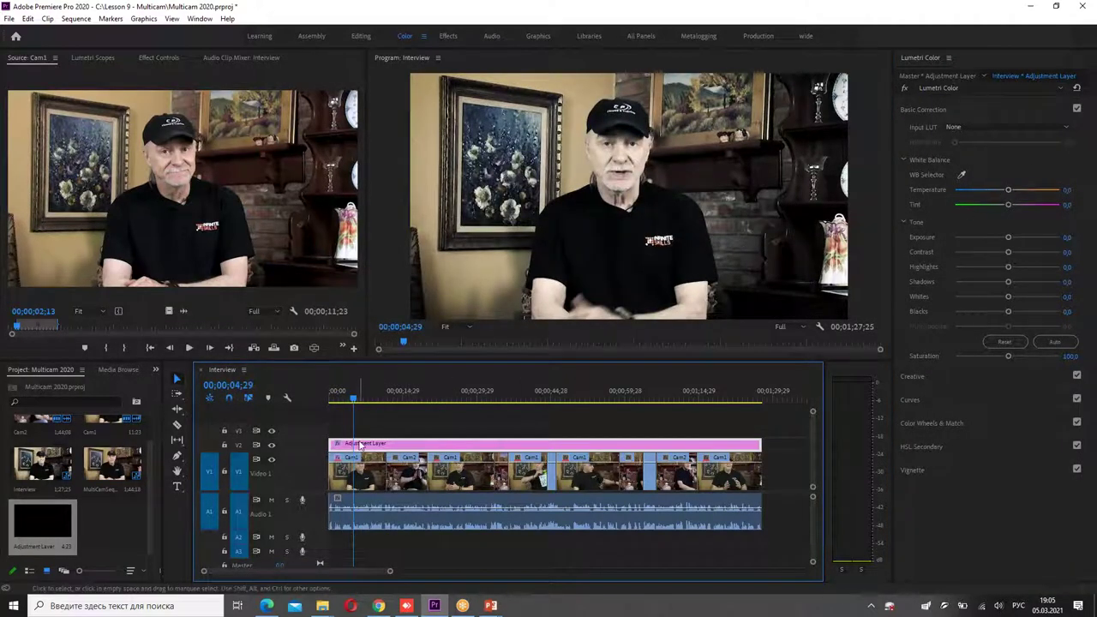
pyautogui.moveTo(1009, 190); pyautogui.dragTo(997, 197)
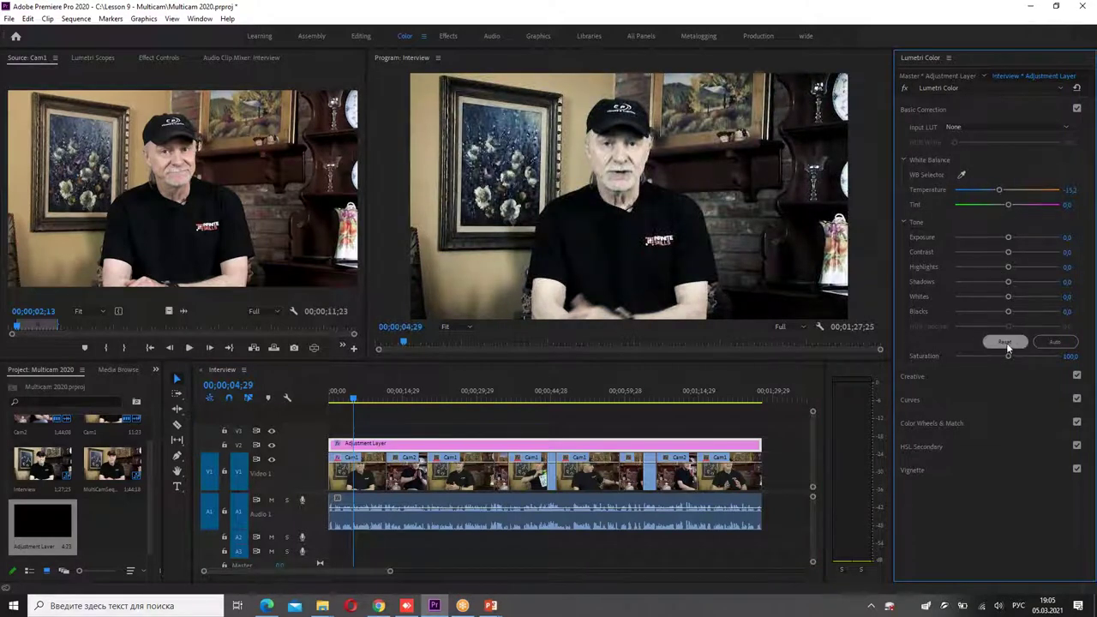
pyautogui.moveTo(1009, 358); pyautogui.dragTo(1029, 356)
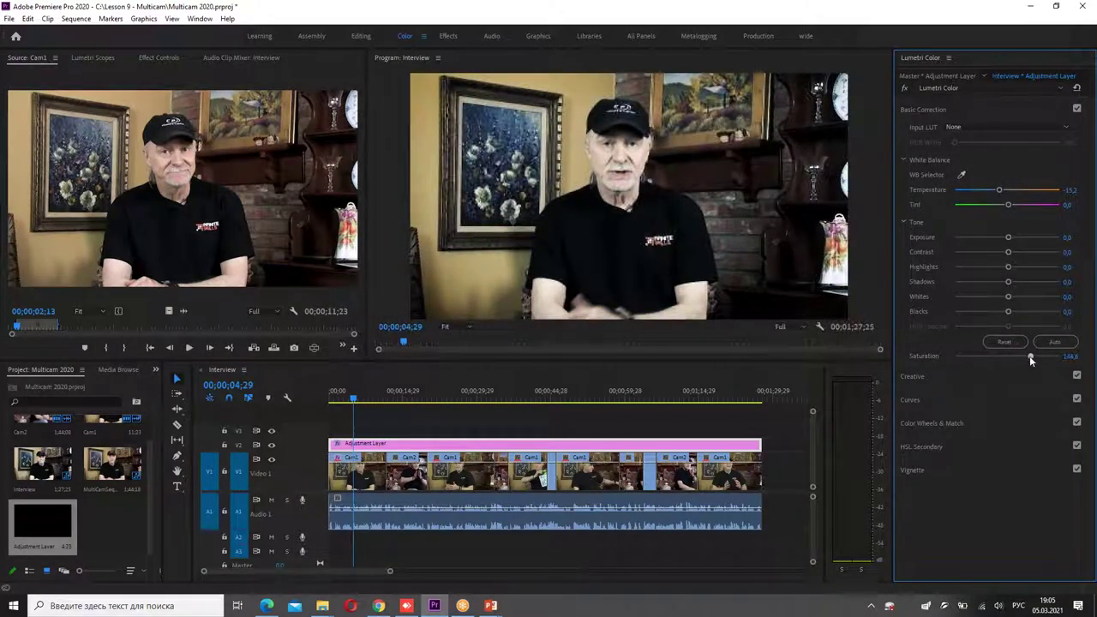
pyautogui.moveTo(367, 398)
pyautogui.mouseDown()
pyautogui.moveTo(480, 400)
pyautogui.moveTo(357, 401)
pyautogui.mouseUp()
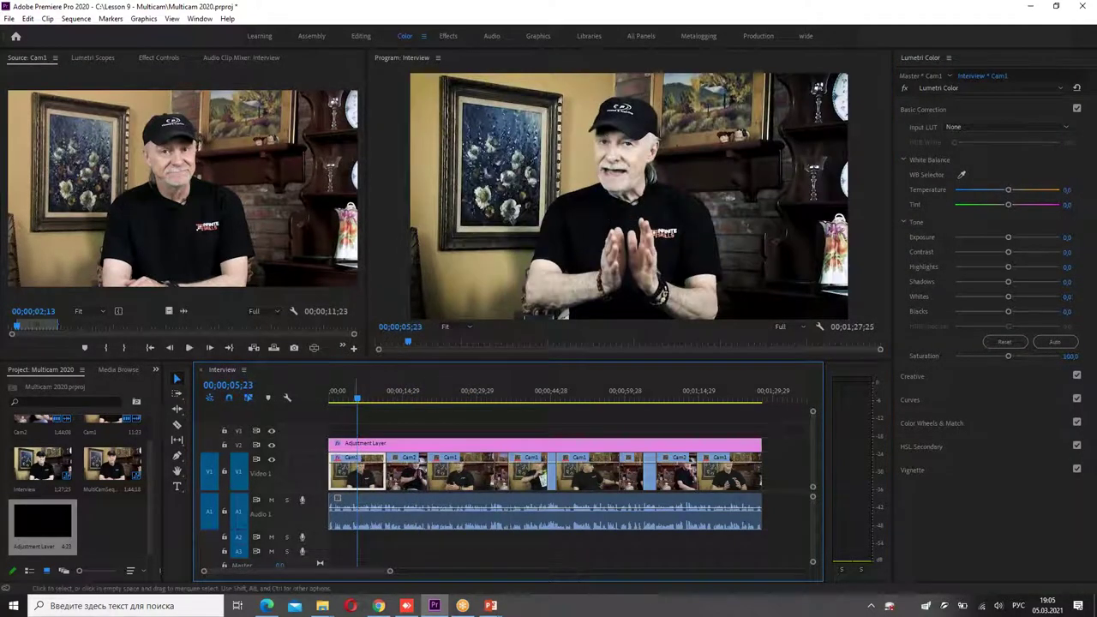
# In the Master Cam1 grade, set Temperature to -39.1 and nudge Exposure slightly.
pyautogui.click(1011, 204)
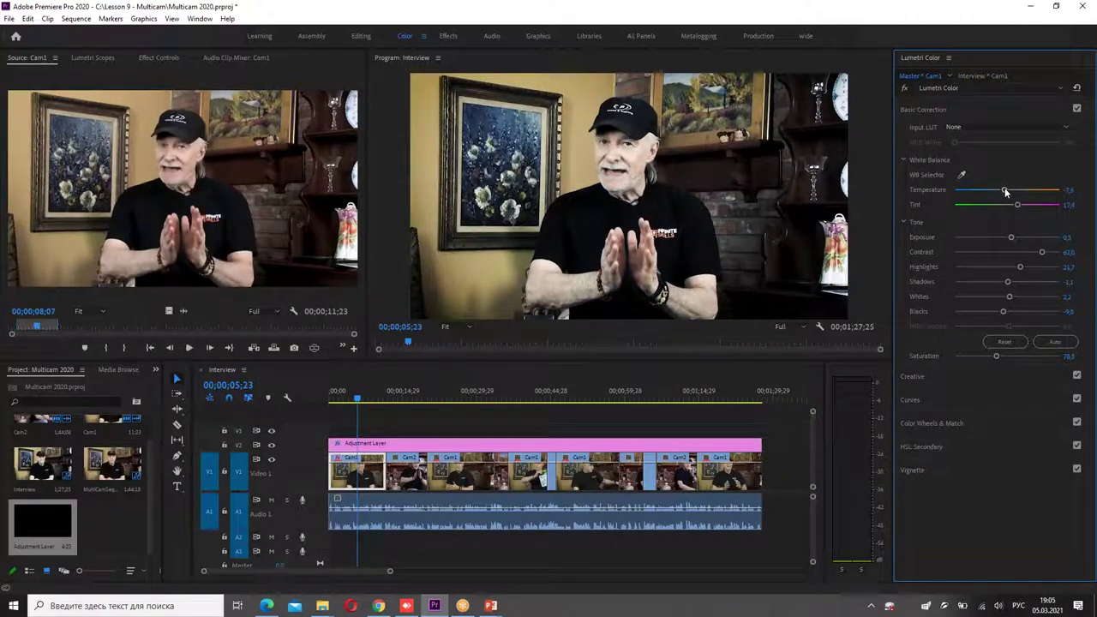
pyautogui.moveTo(1005, 190); pyautogui.dragTo(984, 196)
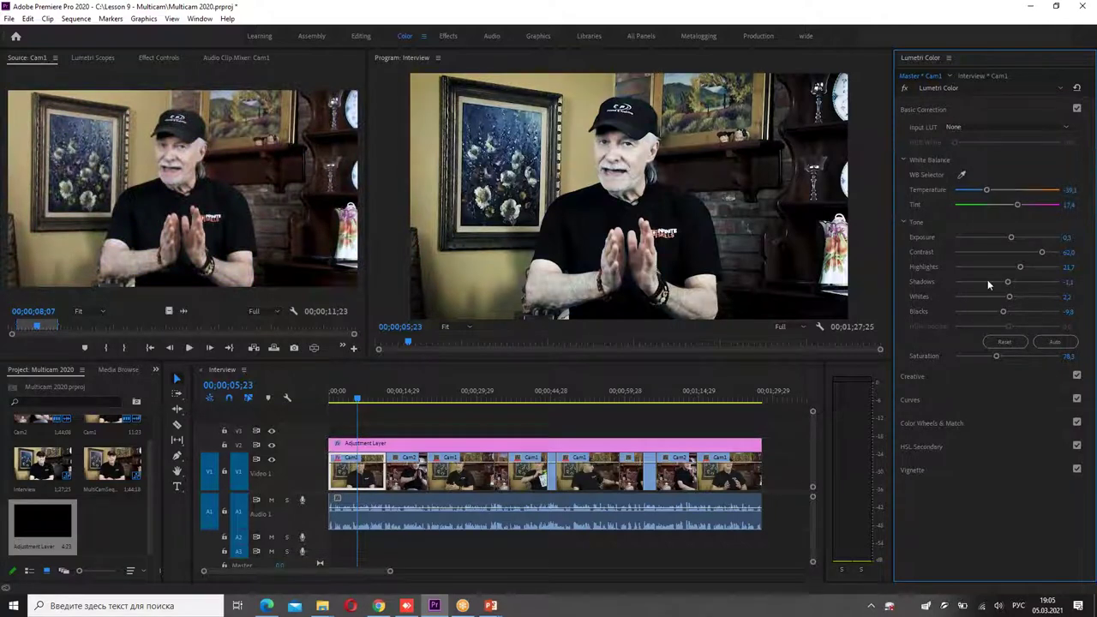
pyautogui.moveTo(1009, 241); pyautogui.dragTo(1012, 245)
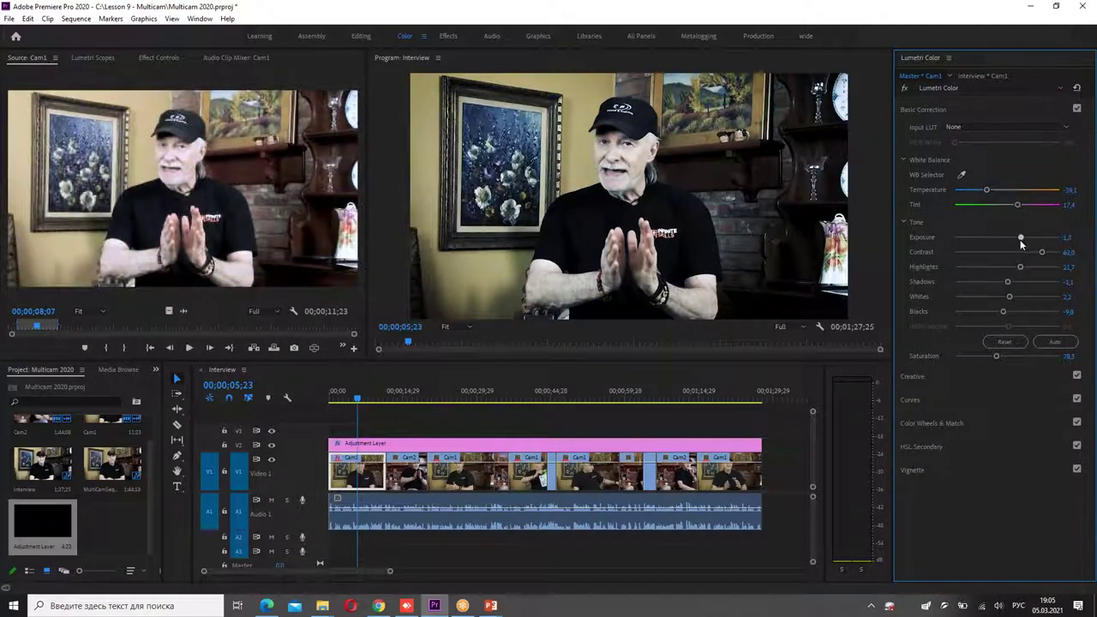
pyautogui.moveTo(1012, 244); pyautogui.dragTo(1009, 242)
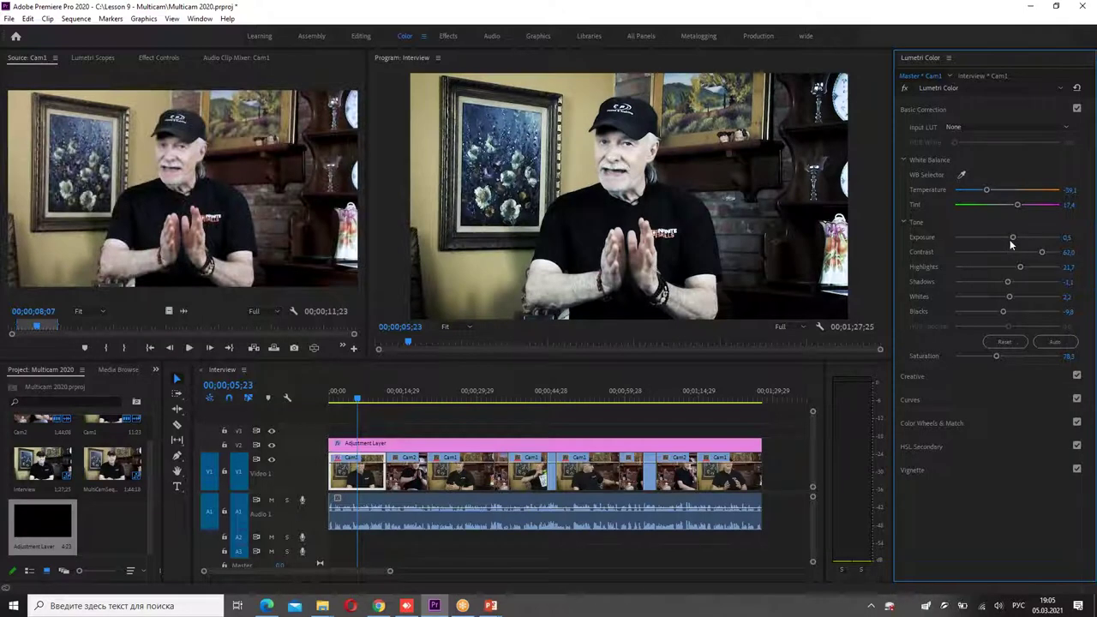
pyautogui.click(389, 422)
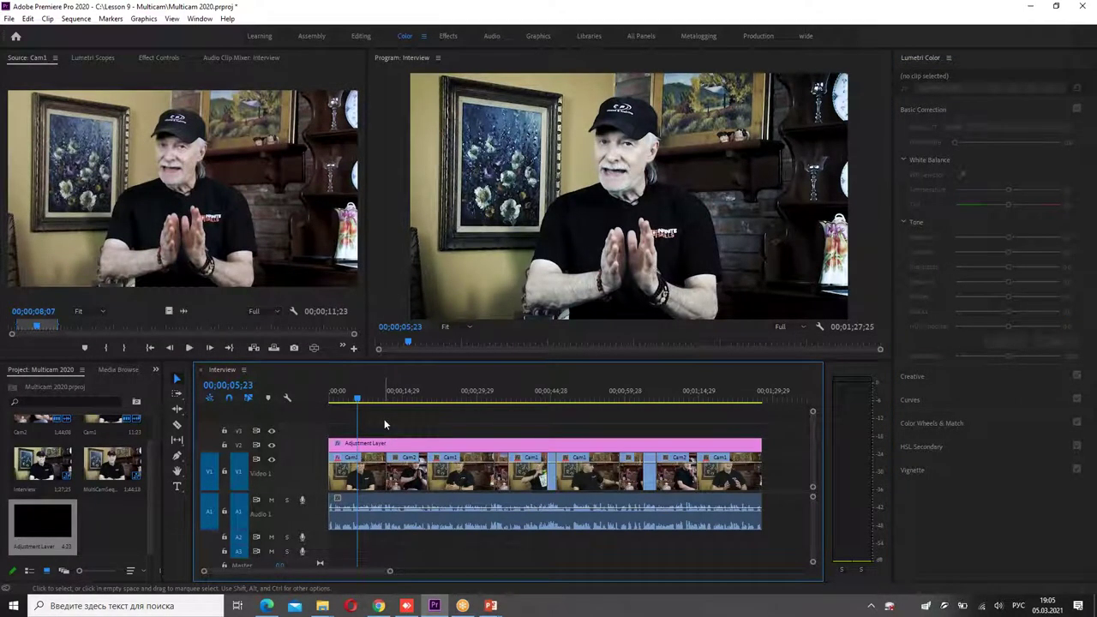
# Delete the adjustment layer's Lumetri Color effect in Effect Controls, then scrub to compare frames.
pyautogui.click(413, 445)
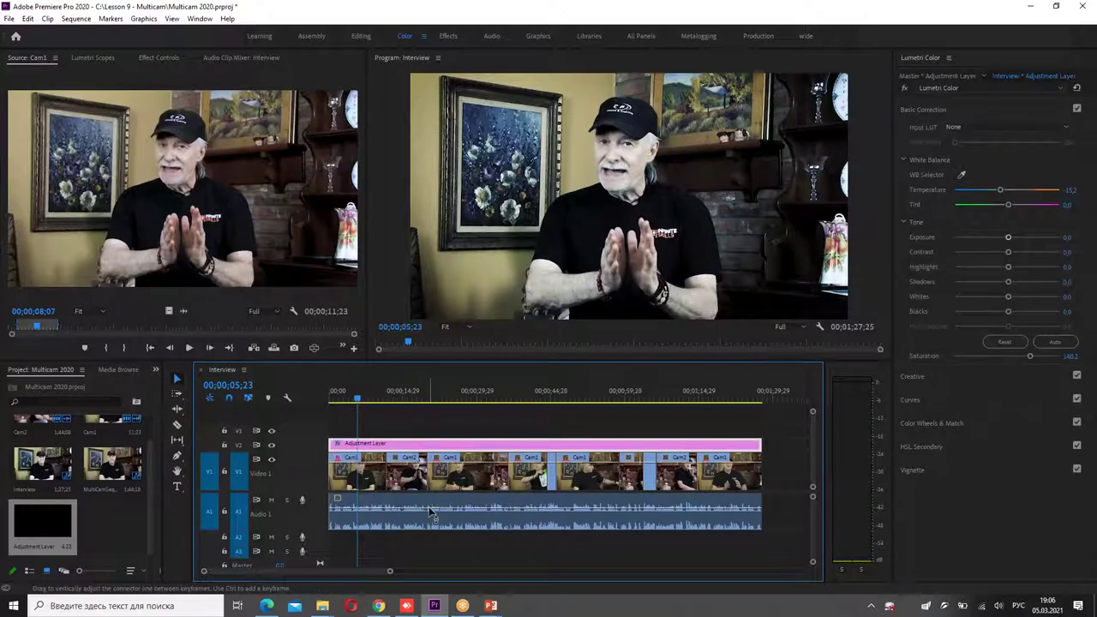
pyautogui.click(391, 424)
pyautogui.click(394, 443)
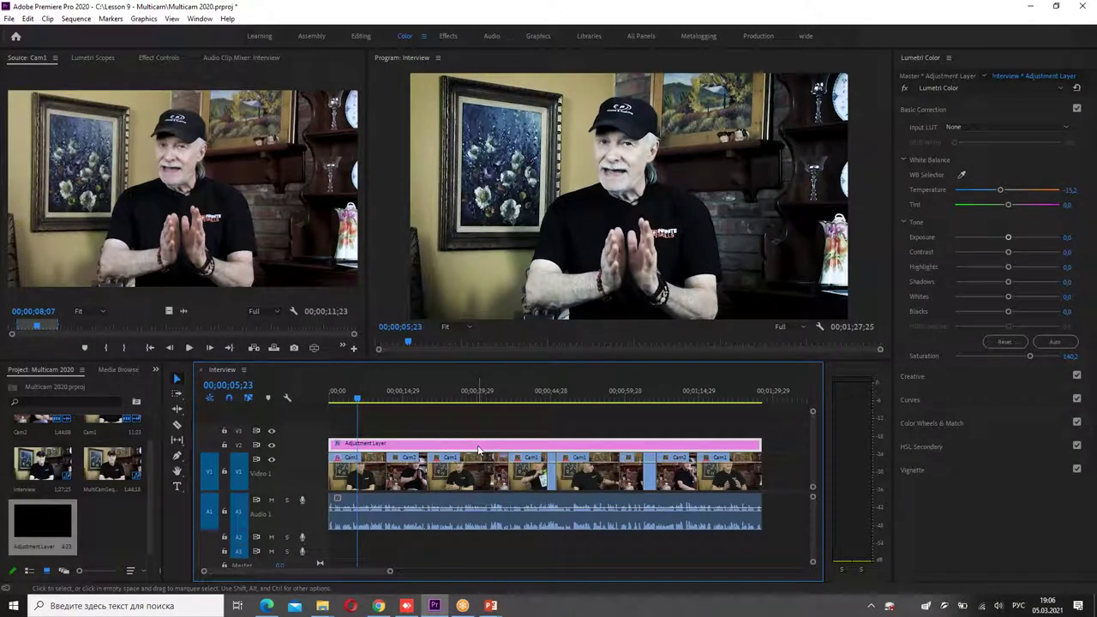
pyautogui.click(154, 57)
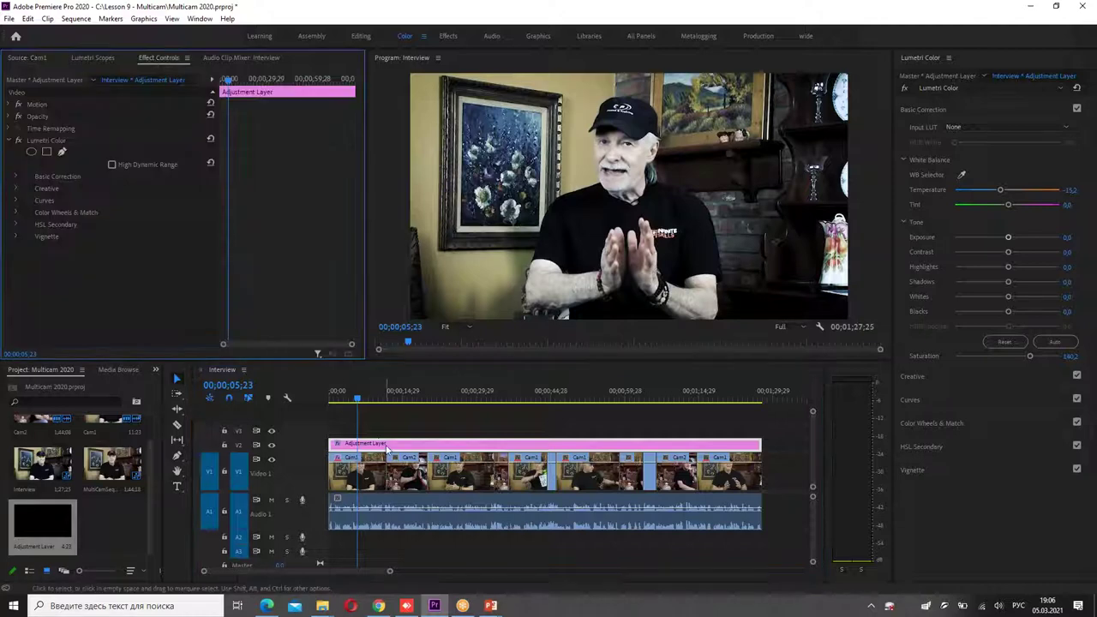
pyautogui.click(55, 144)
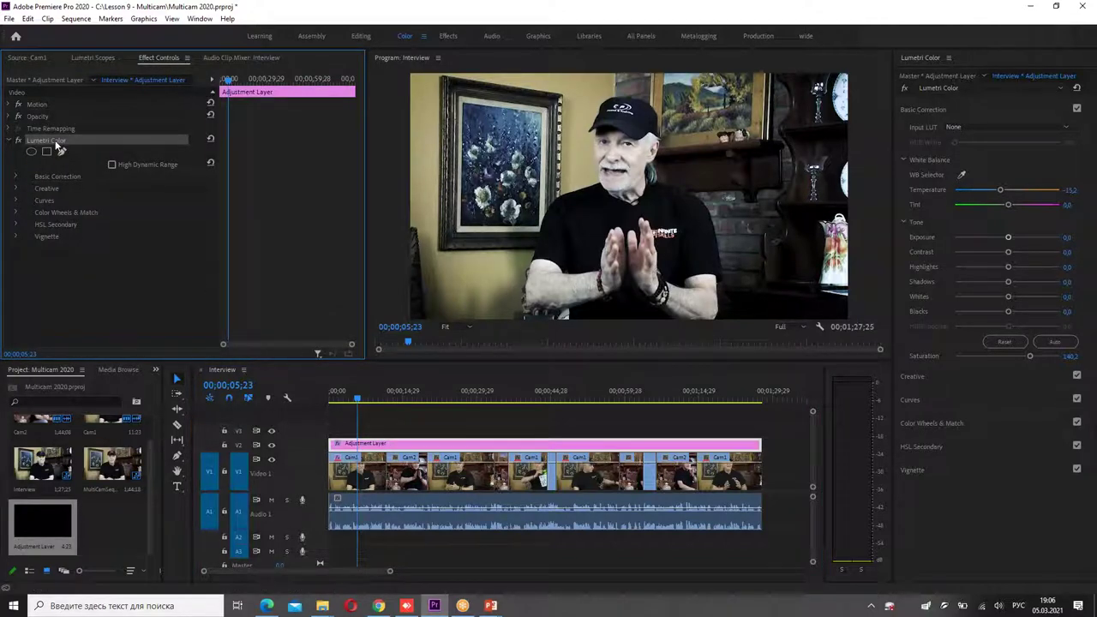
pyautogui.press('Delete')
pyautogui.click(364, 398)
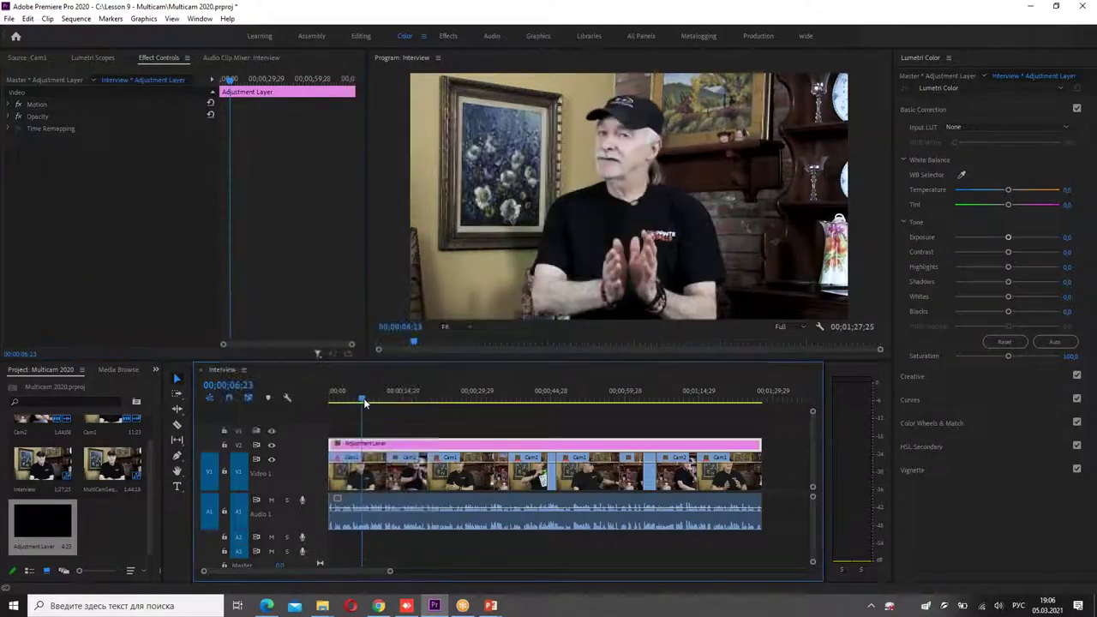
pyautogui.moveTo(365, 403)
pyautogui.mouseDown()
pyautogui.moveTo(374, 415)
pyautogui.moveTo(364, 411)
pyautogui.mouseUp()
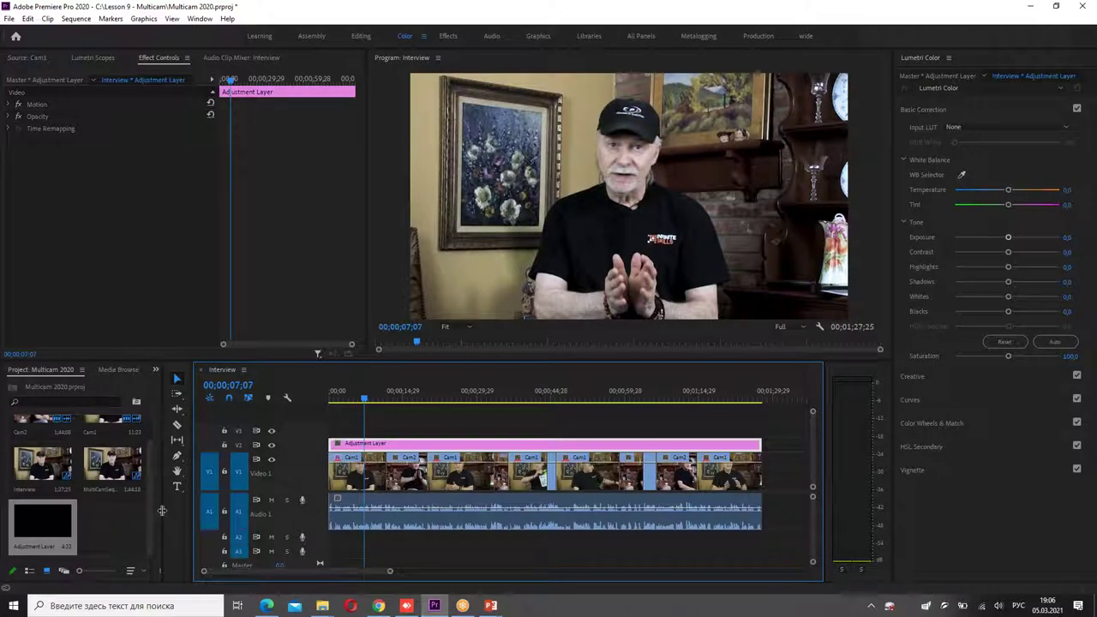
# Widen the Project panel and make the adjustment layer's V2 track taller.
pyautogui.moveTo(197, 506); pyautogui.dragTo(246, 506)
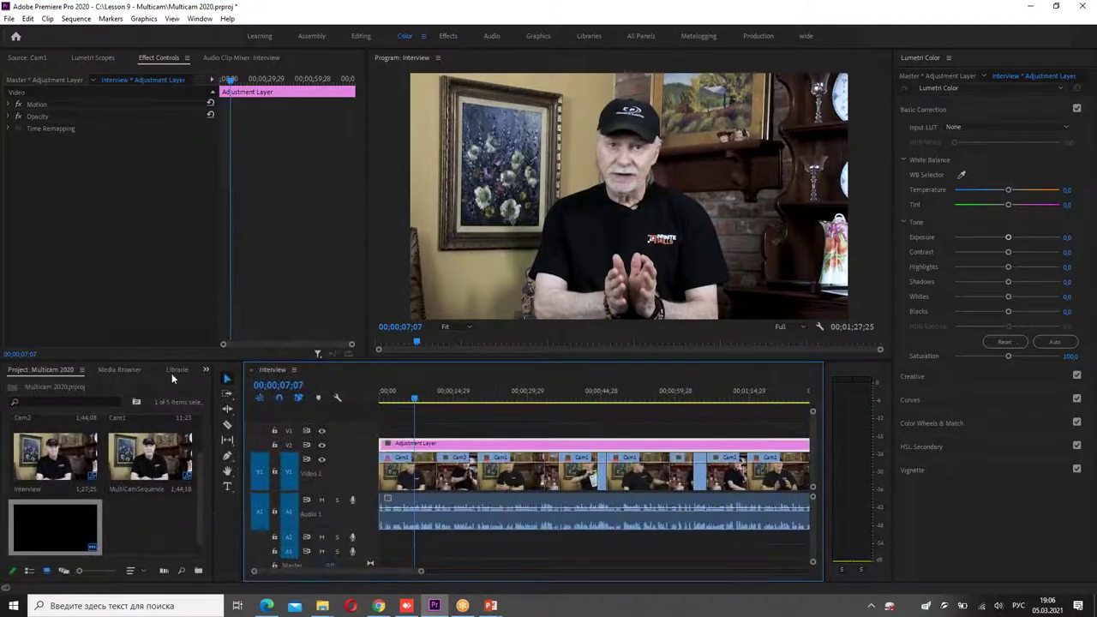
pyautogui.scroll(-2, 175, 371)
pyautogui.scroll(-1, 175, 372)
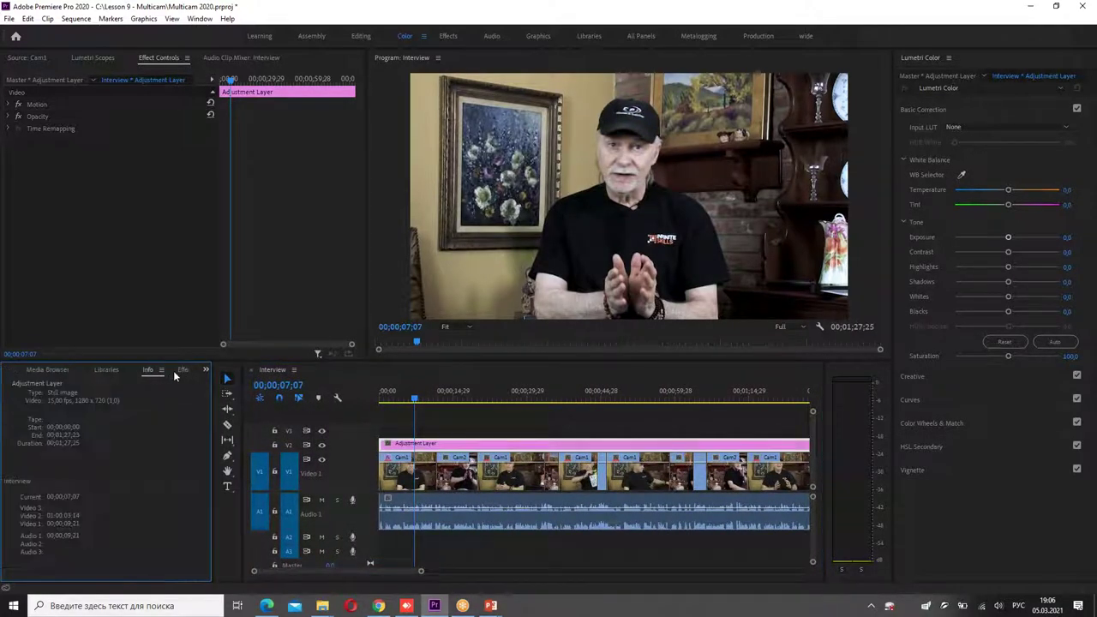
pyautogui.scroll(-1, 175, 374)
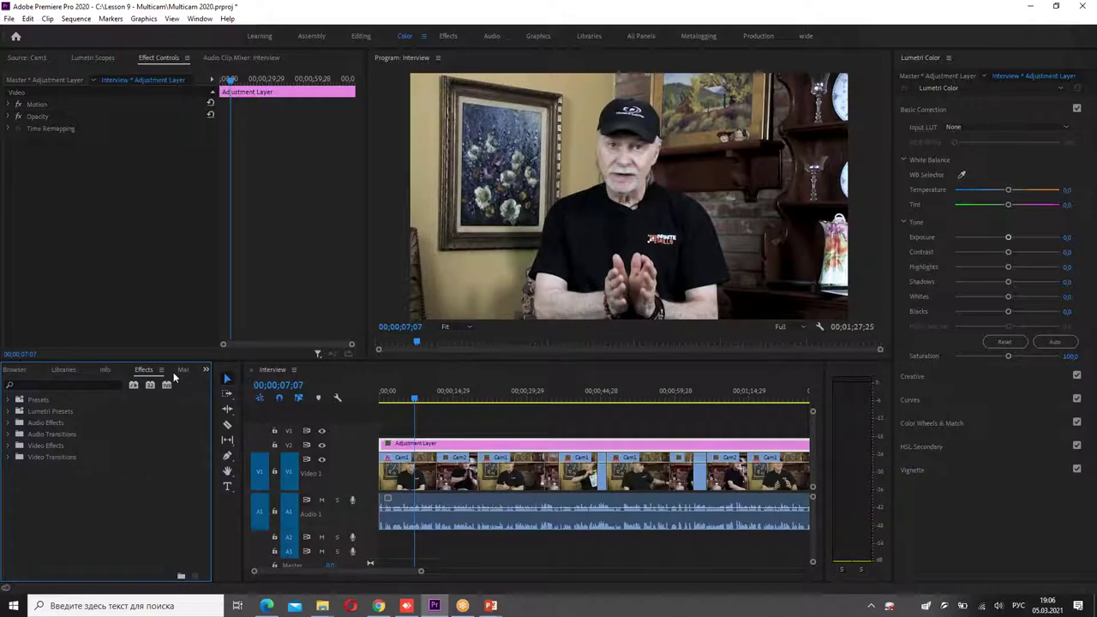
pyautogui.doubleClick(356, 442)
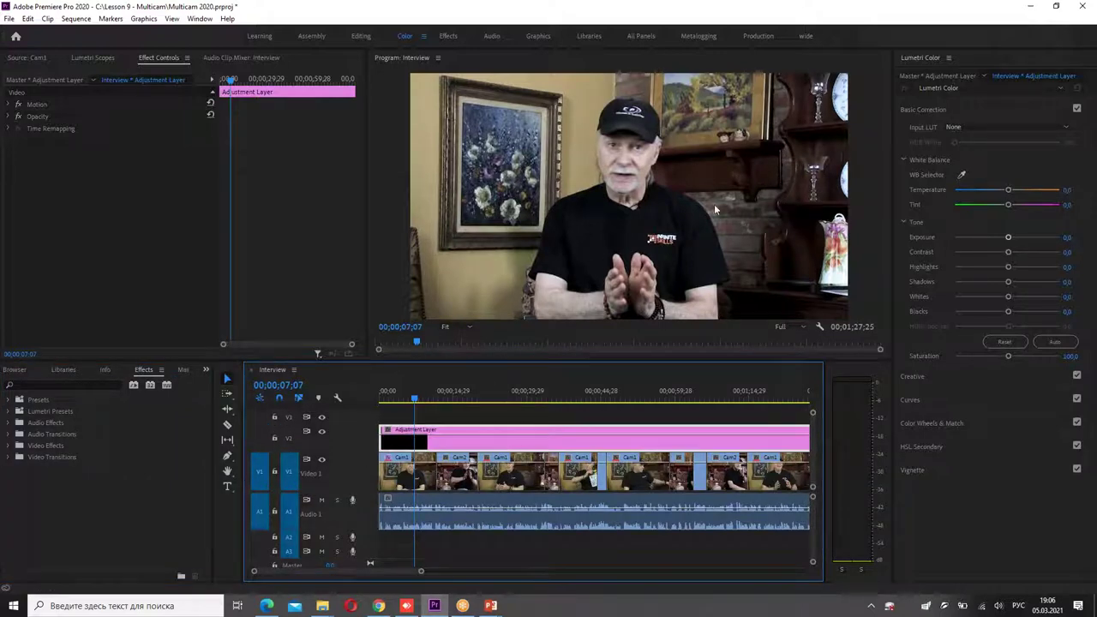
# Check the Cam1 clips' effects, then select the adjustment layer and expand Video Effects.
pyautogui.click(424, 475)
pyautogui.click(445, 480)
pyautogui.click(420, 485)
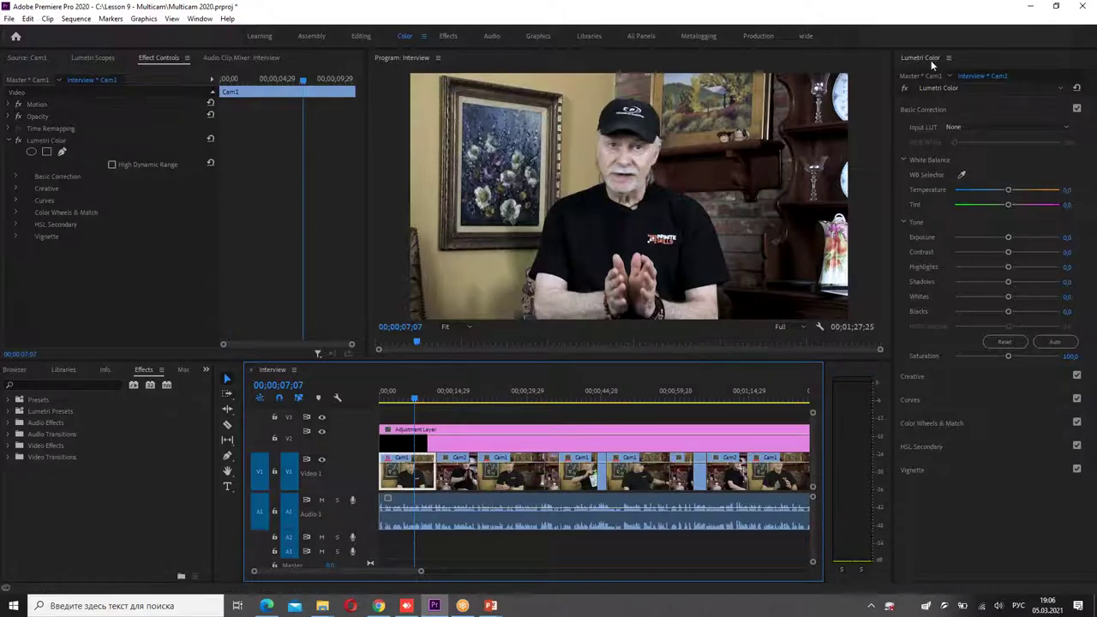
pyautogui.click(442, 443)
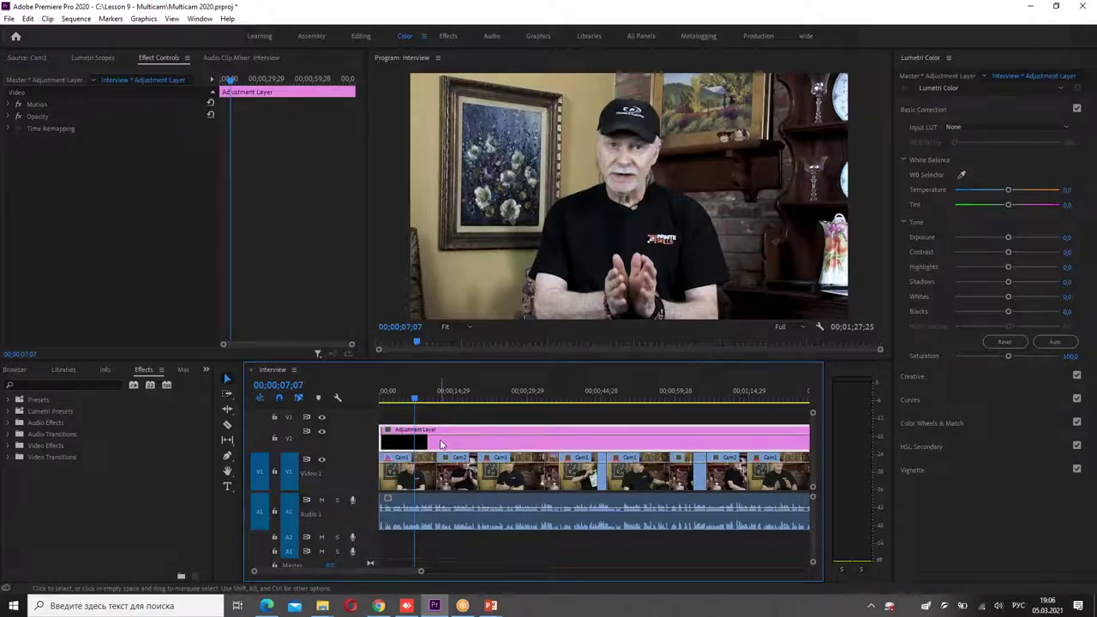
pyautogui.click(11, 447)
pyautogui.scroll(-3, 119, 518)
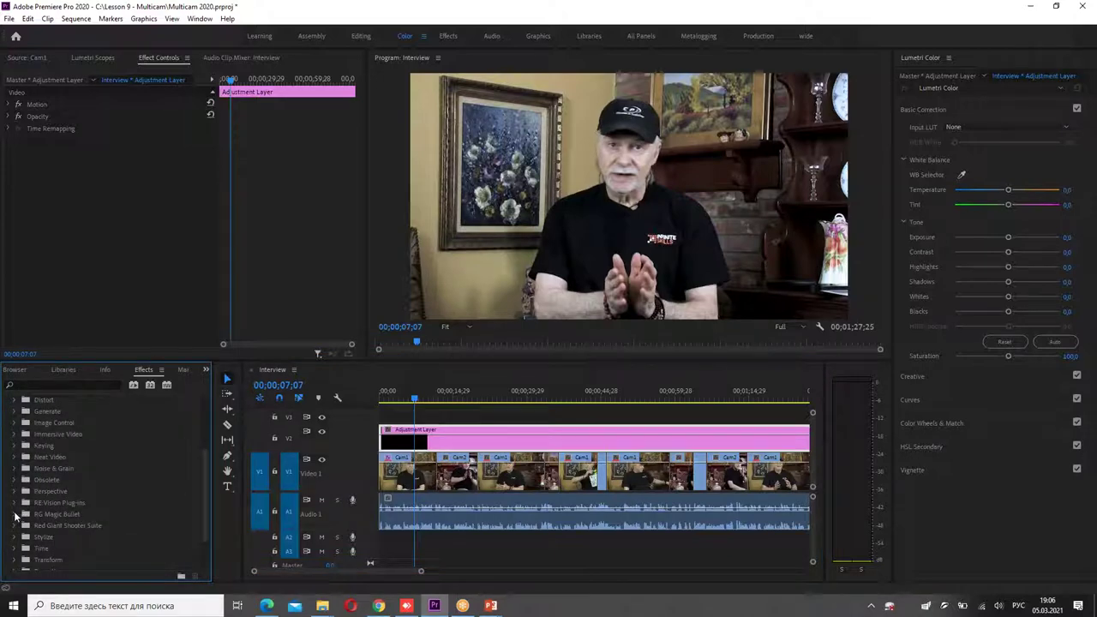
# Drag Magic Bullet Looks from RG Magic Bullet onto the Adjustment Layer and open its Looks editor.
pyautogui.click(13, 514)
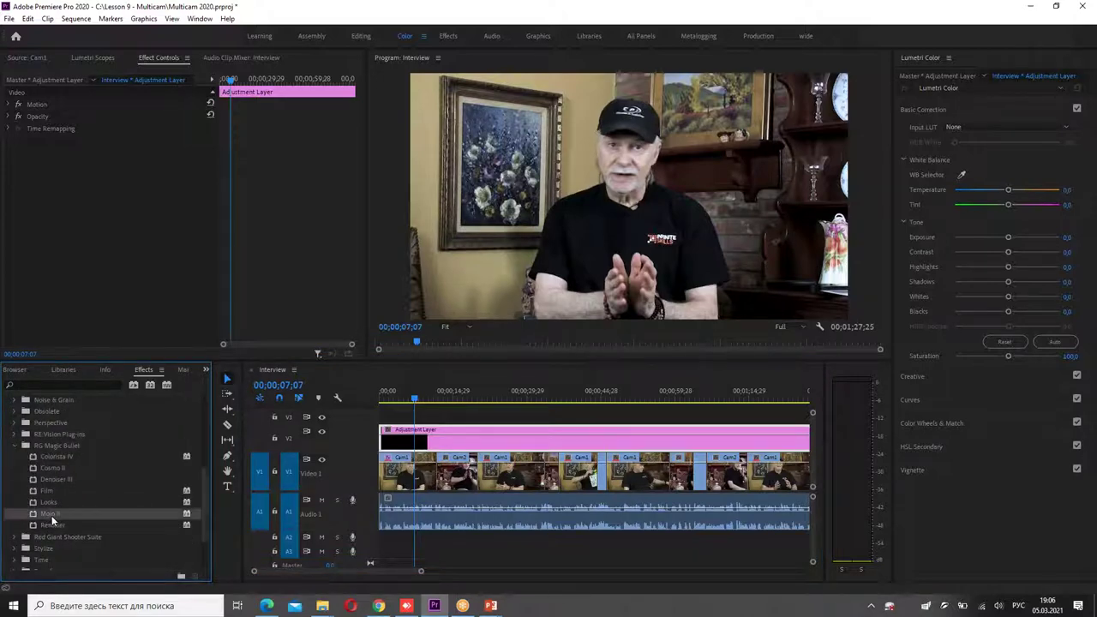
pyautogui.moveTo(50, 504); pyautogui.dragTo(452, 444)
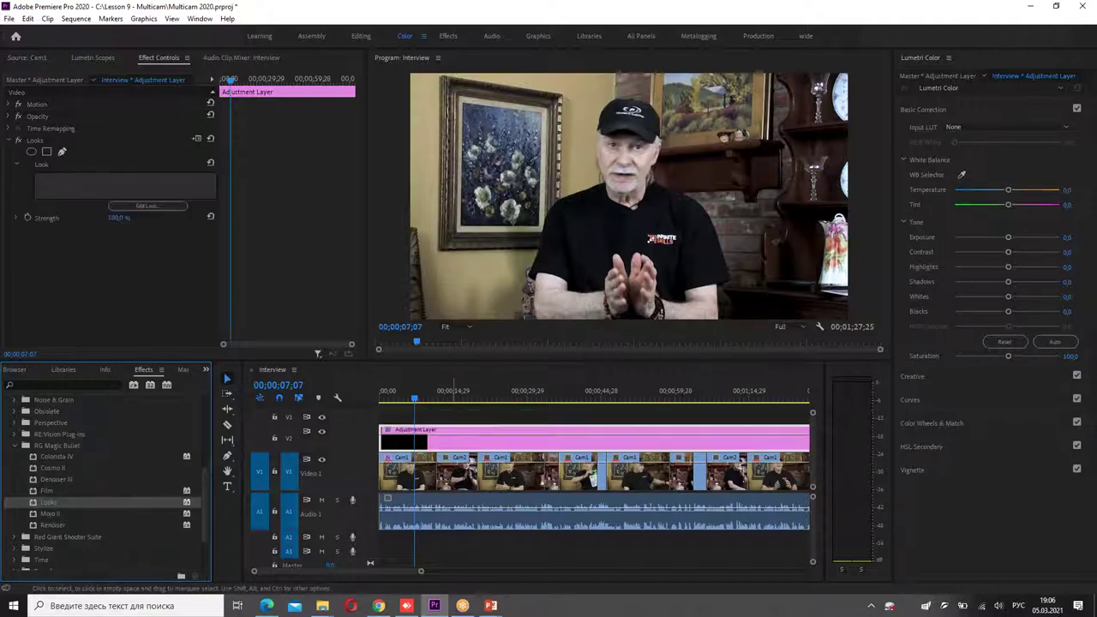
pyautogui.click(154, 208)
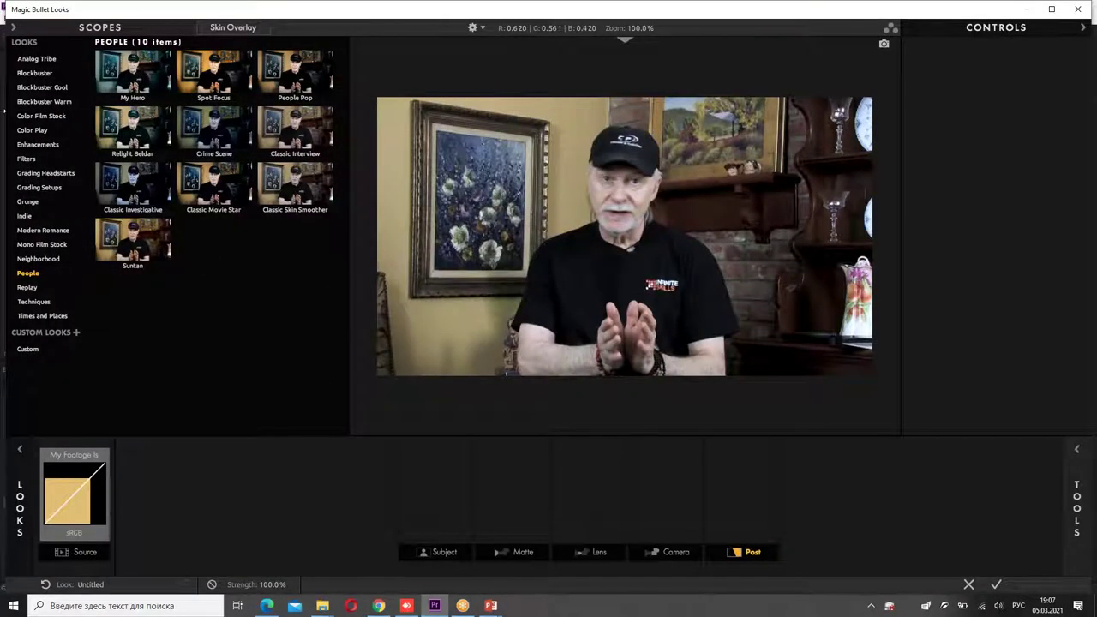
# Browse the Analog Tribe, Blockbuster, Blockbuster Cool and Blockbuster Warm look categories.
pyautogui.click(34, 60)
pyautogui.click(32, 73)
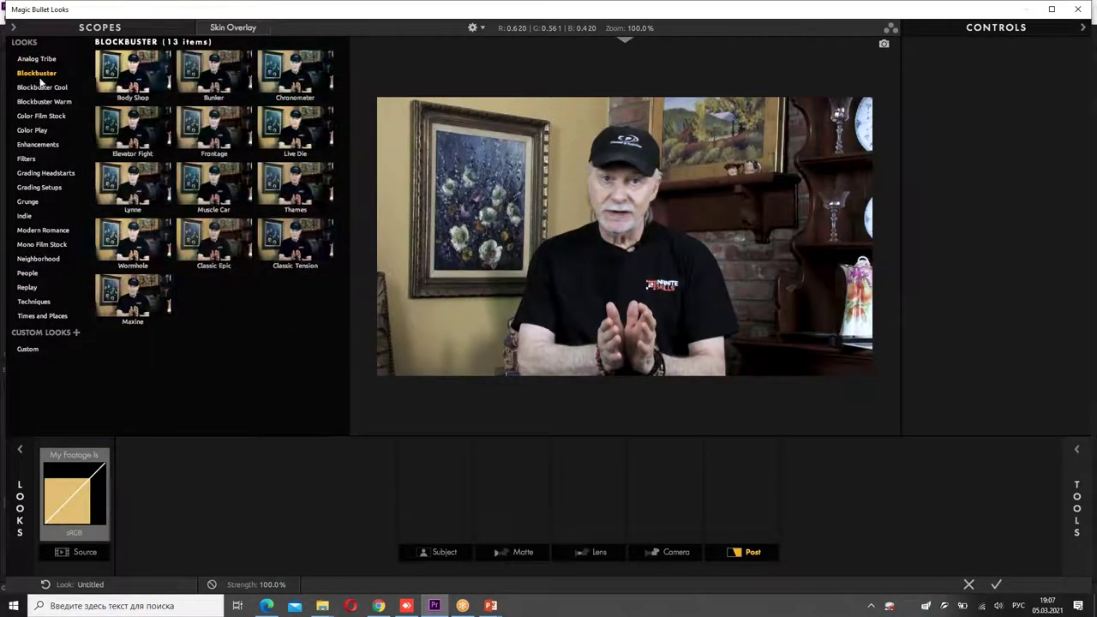
pyautogui.click(39, 87)
pyautogui.click(45, 102)
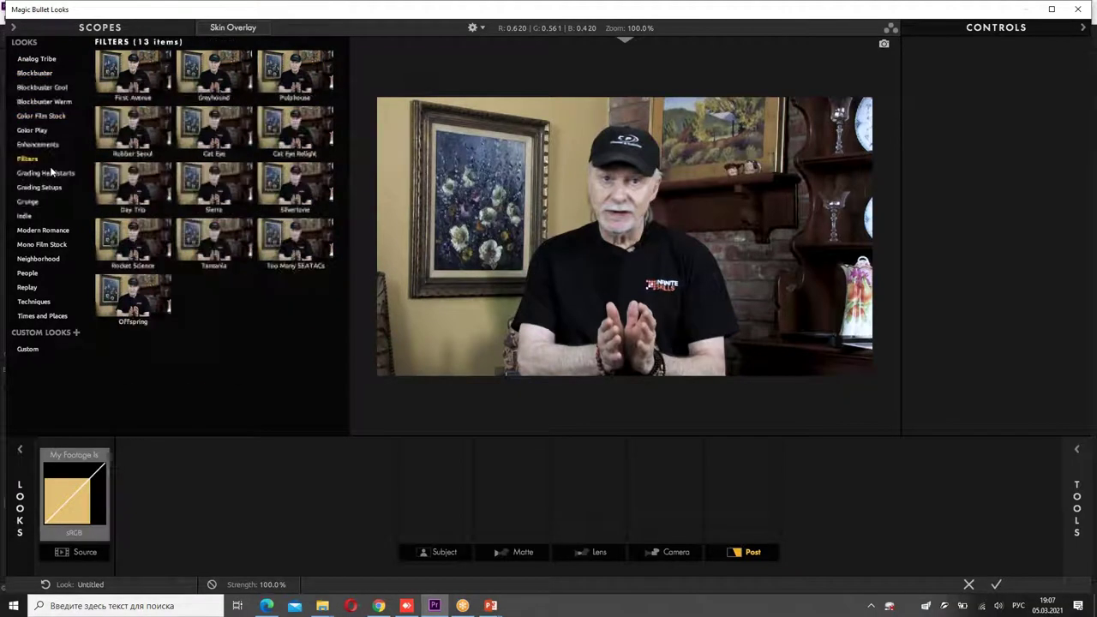
# Try a look from Enhancements, then apply the We the People look.
pyautogui.moveTo(43, 315)
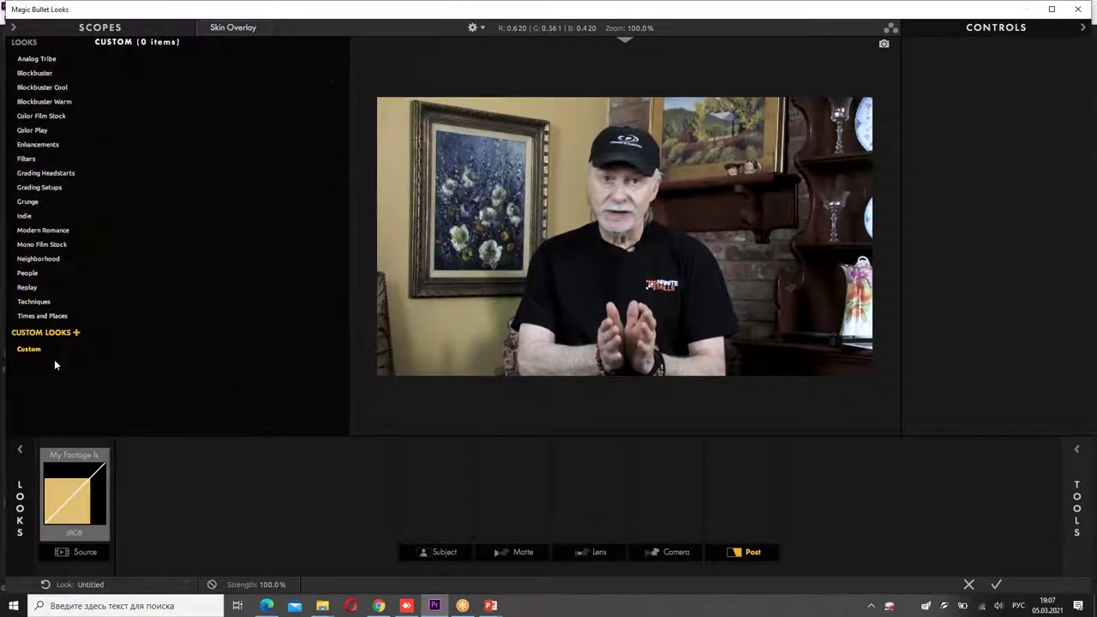
pyautogui.moveTo(30, 251)
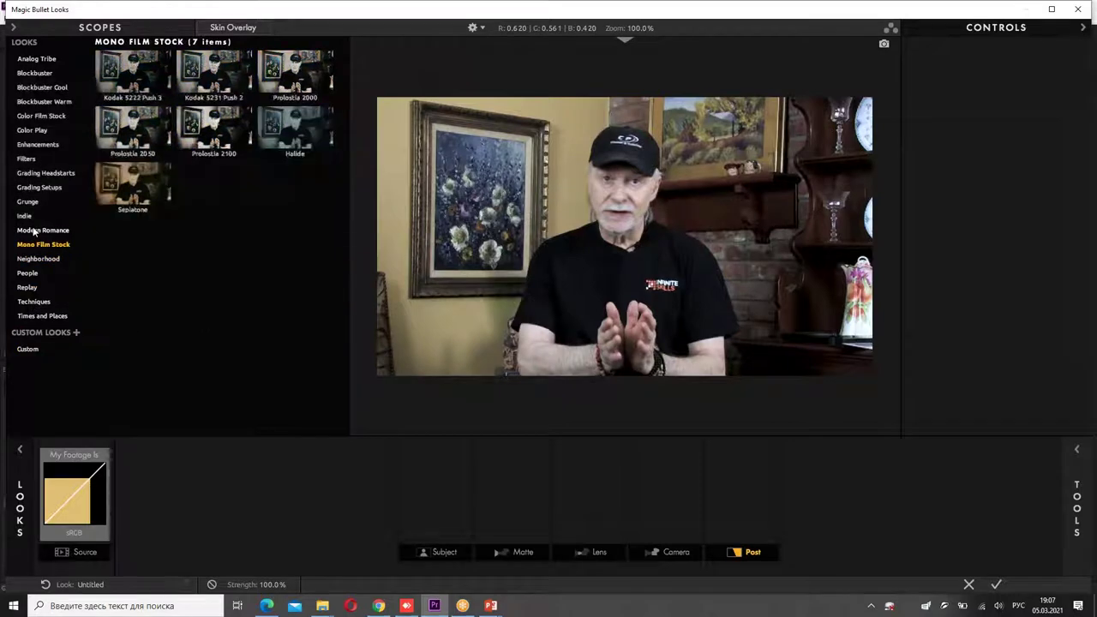
pyautogui.moveTo(34, 229)
pyautogui.moveTo(33, 147)
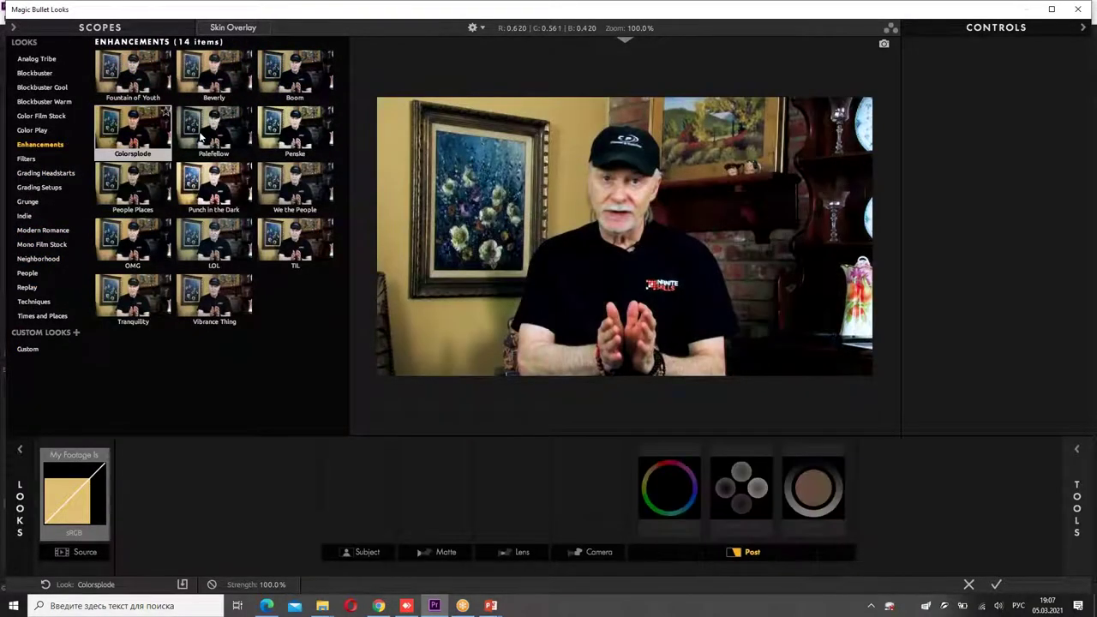
pyautogui.click(131, 182)
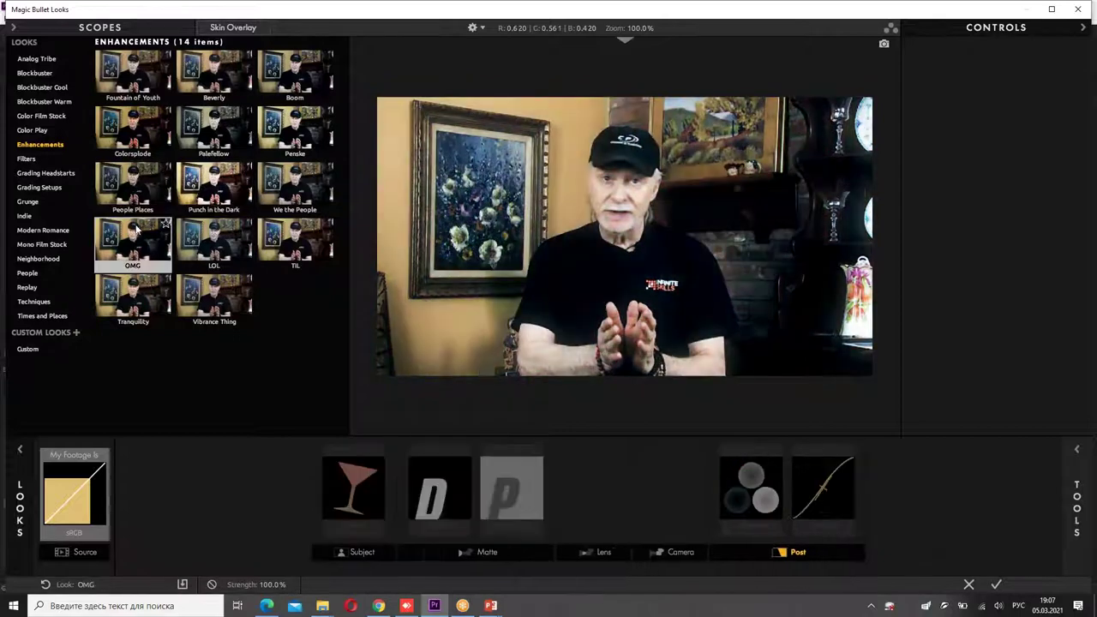
pyautogui.click(290, 197)
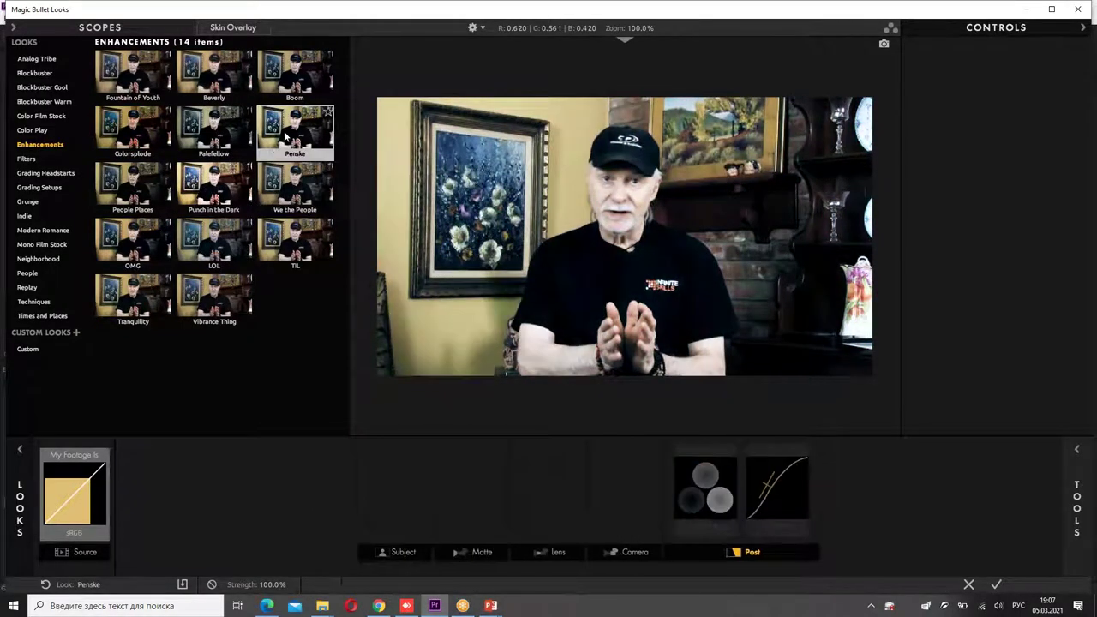
# Switch to Blockbuster Cool and apply the Chrono Steel look.
pyautogui.click(48, 101)
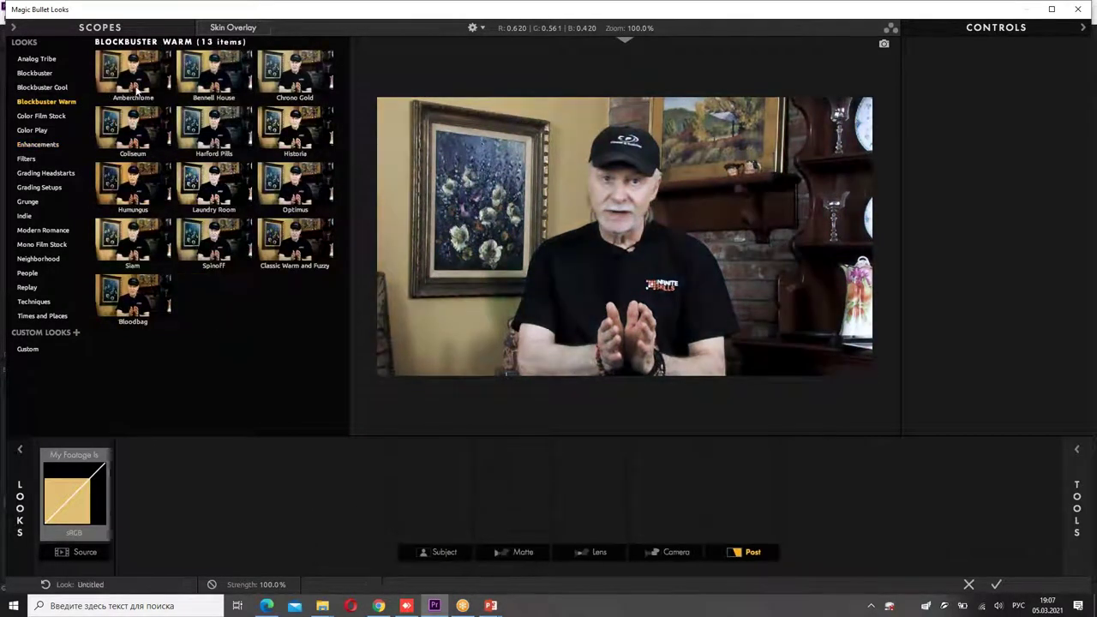
pyautogui.click(48, 88)
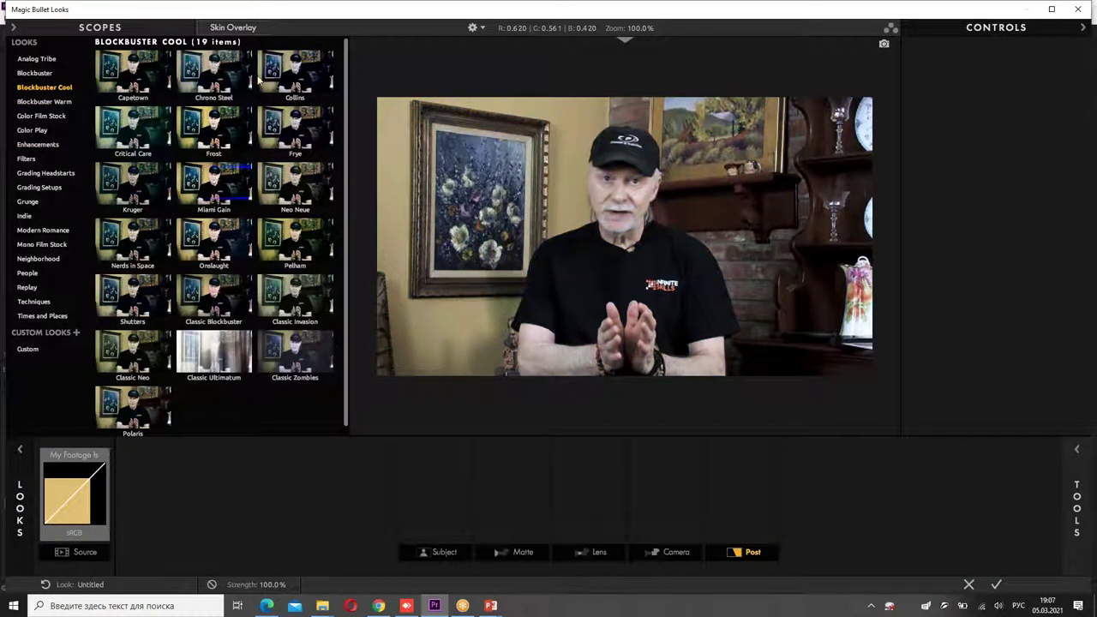
pyautogui.click(203, 79)
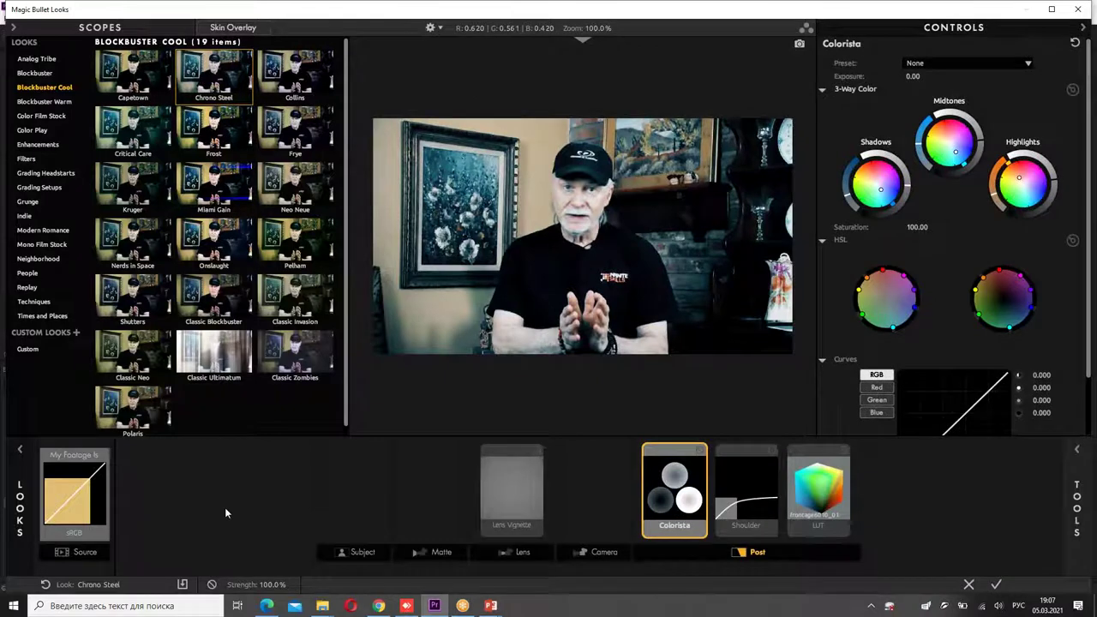
# Review Chrono Steel's Lens Vignette, Colorista, Shoulder and LUT tool settings.
pyautogui.click(510, 501)
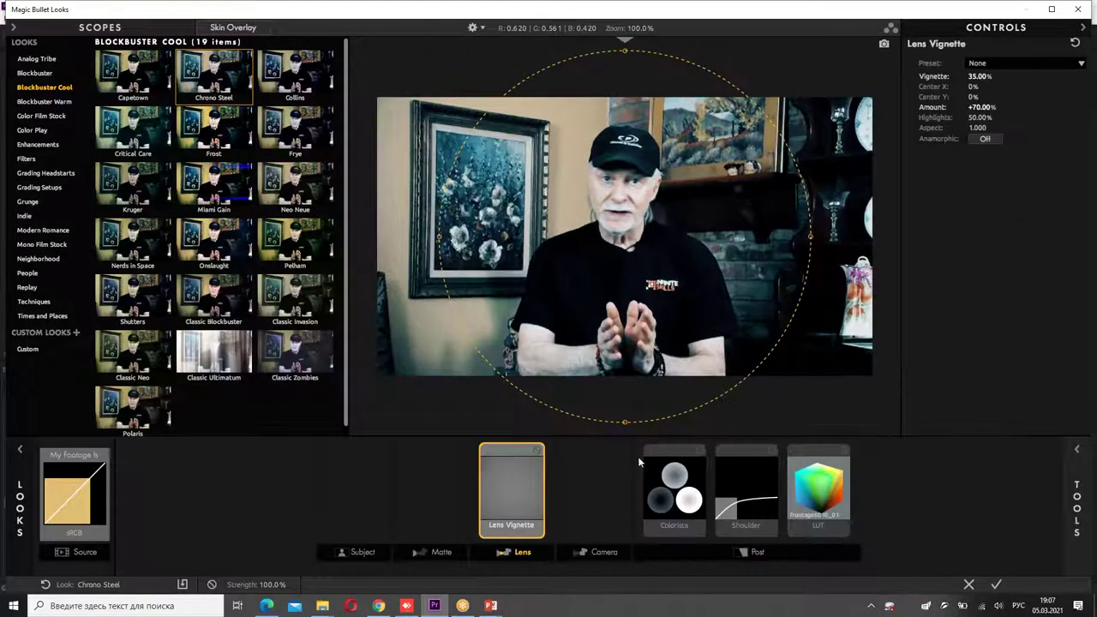
pyautogui.click(669, 497)
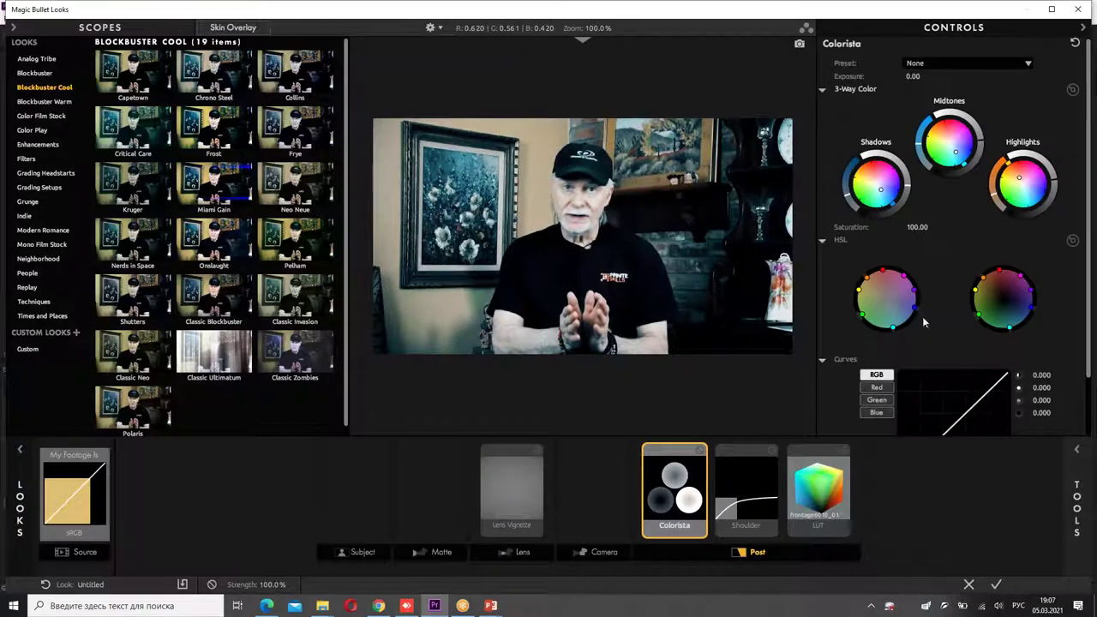
pyautogui.click(718, 497)
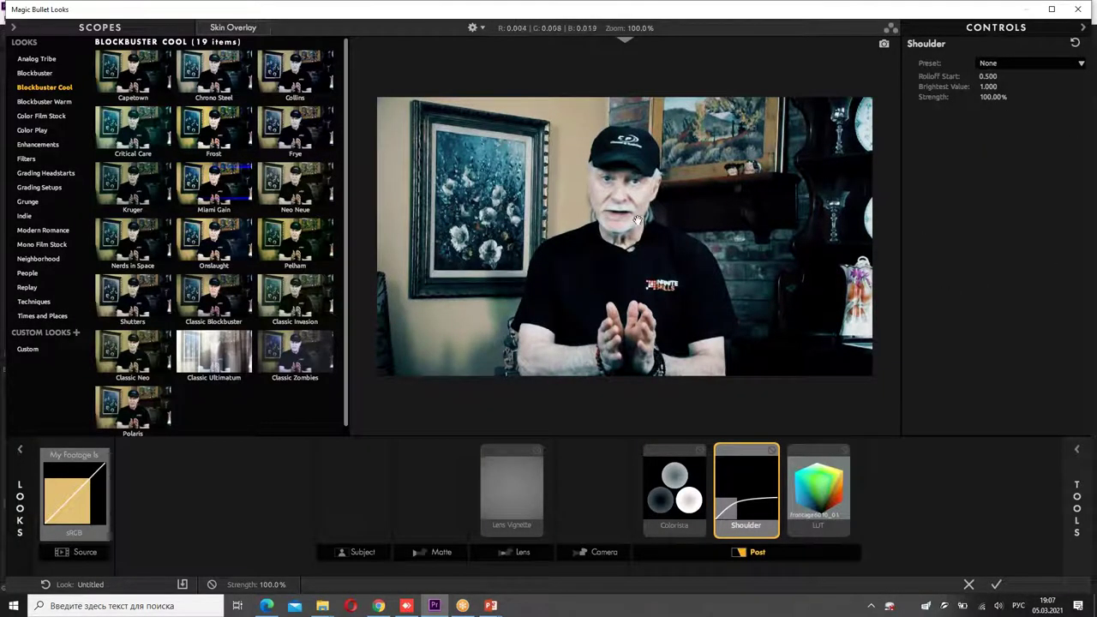
pyautogui.click(829, 496)
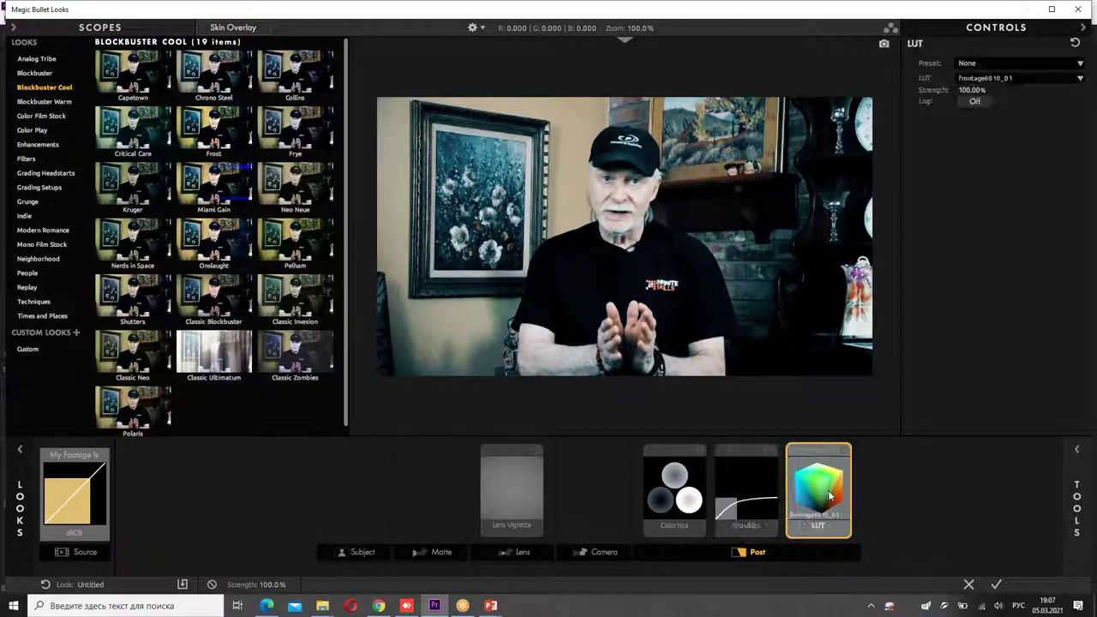
pyautogui.click(747, 498)
pyautogui.click(836, 493)
pyautogui.click(729, 490)
pyautogui.click(807, 492)
# Compare Miami Gain, Neo Neue and Critical Care, keep Chrono Steel, and show the tools library.
pyautogui.click(221, 192)
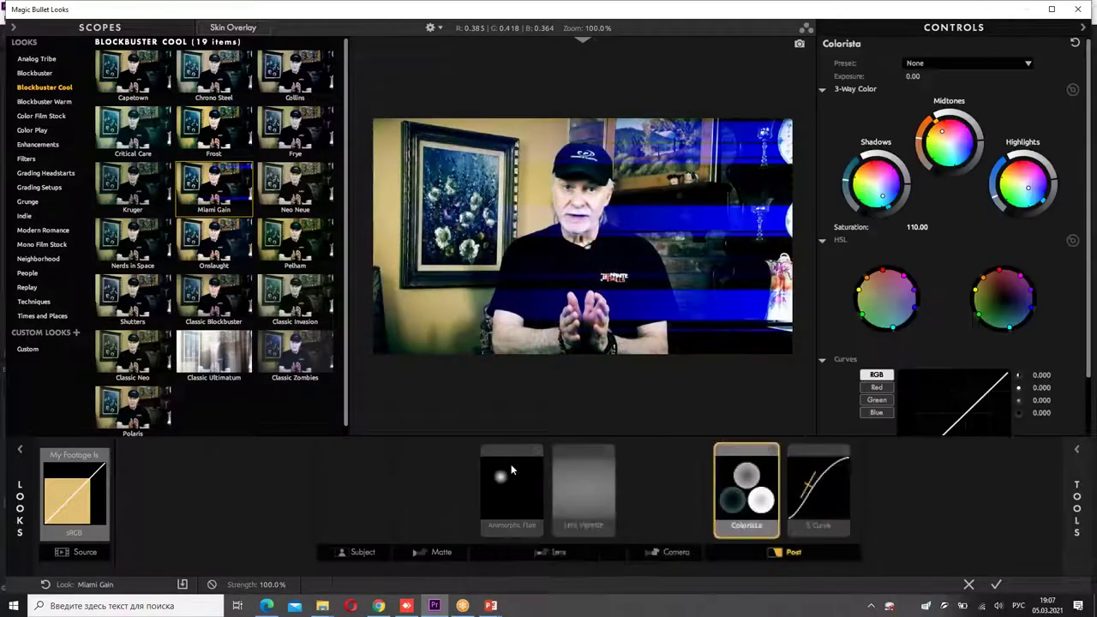
pyautogui.click(294, 187)
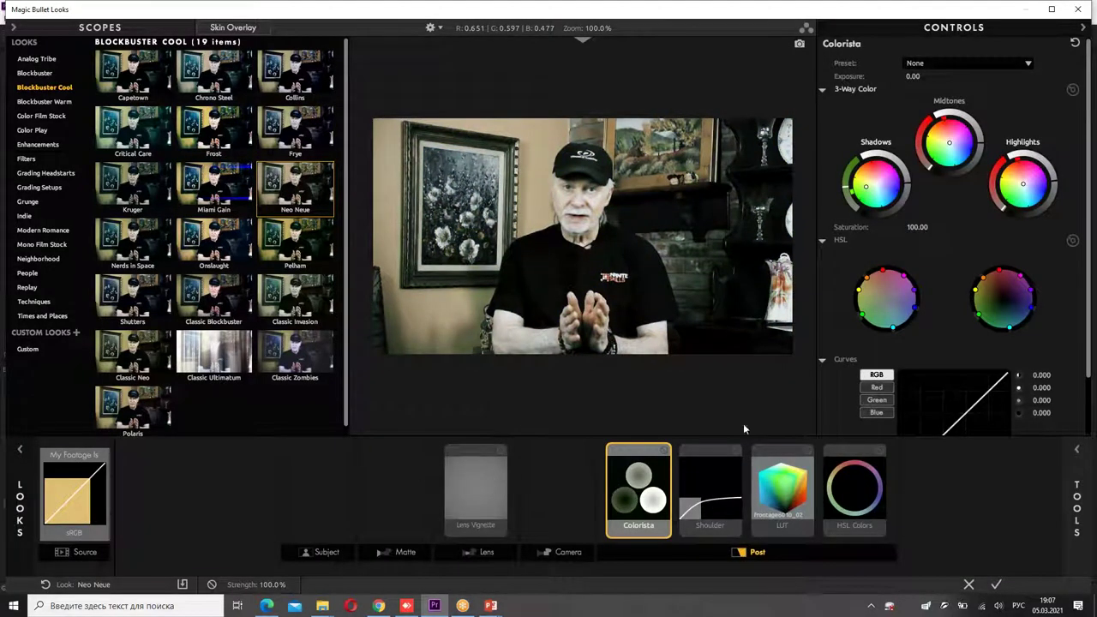
pyautogui.click(168, 138)
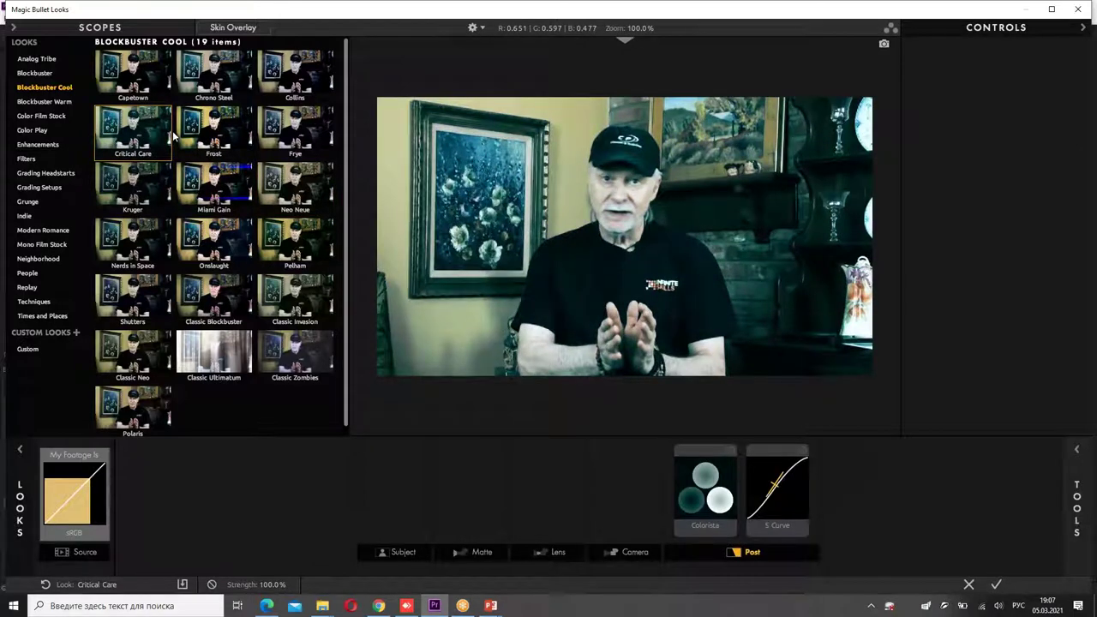
pyautogui.click(212, 79)
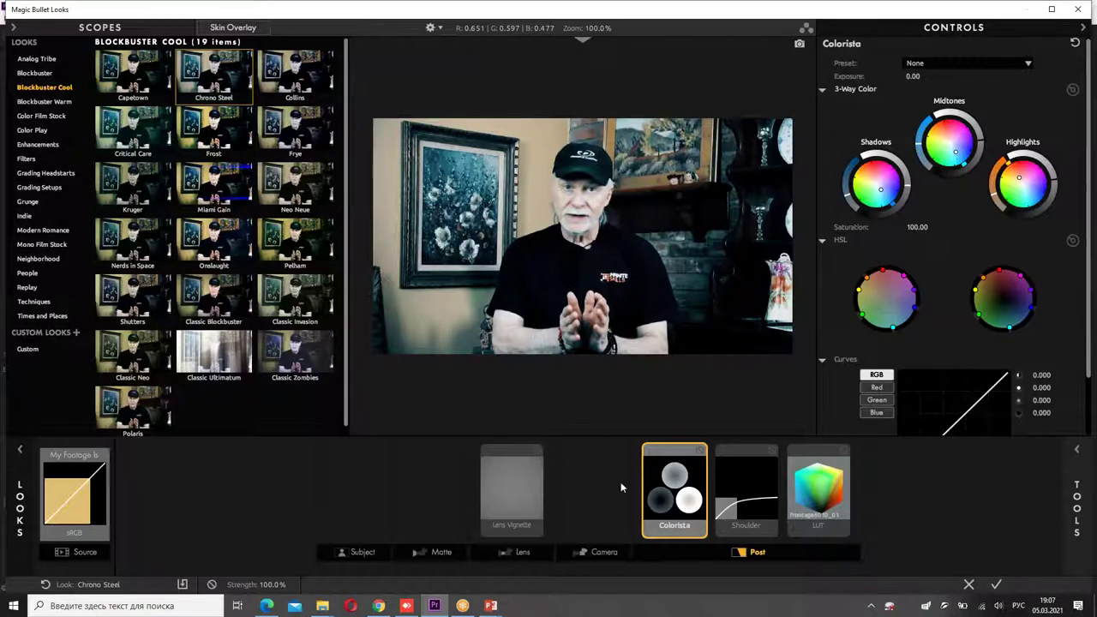
pyautogui.click(584, 494)
pyautogui.click(1071, 477)
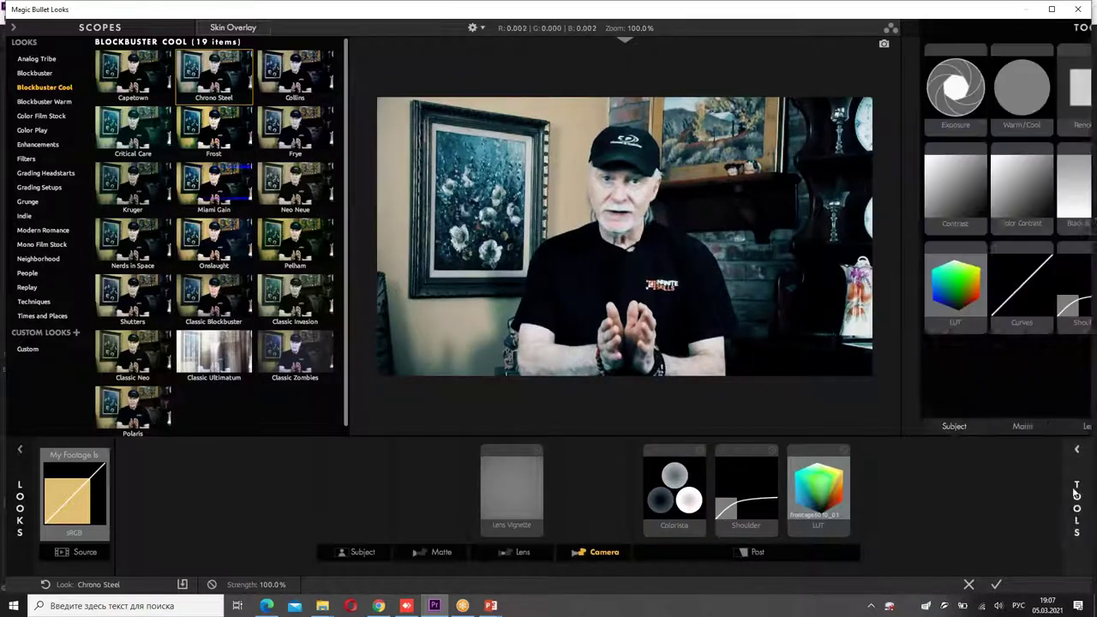
# Add the Diffusion tool from the Matte category to the look's matte stage.
pyautogui.click(921, 426)
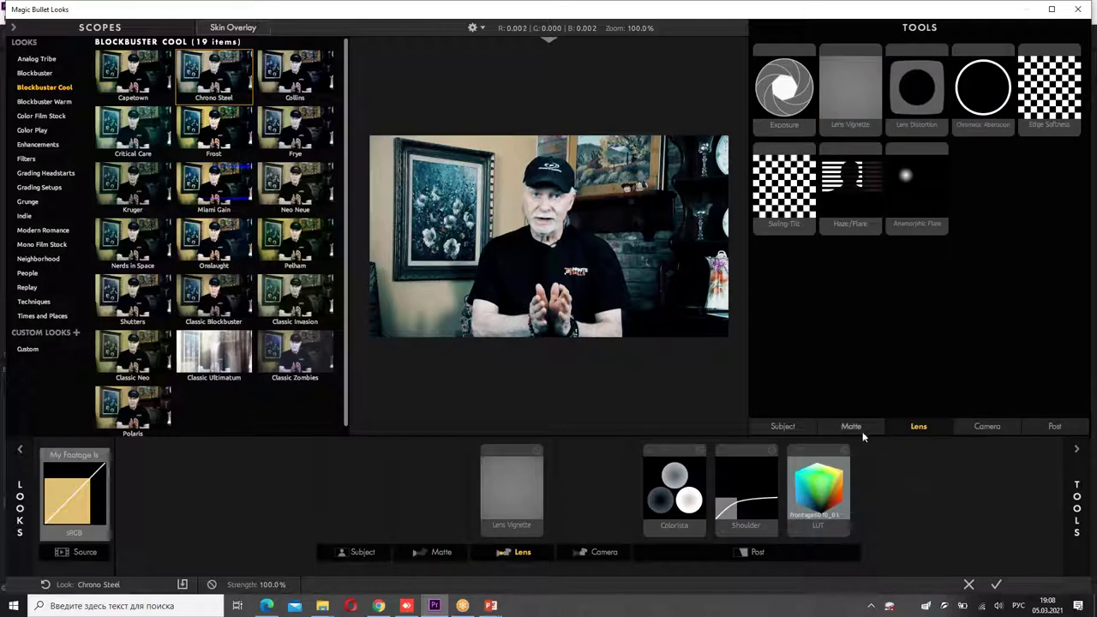
pyautogui.click(857, 431)
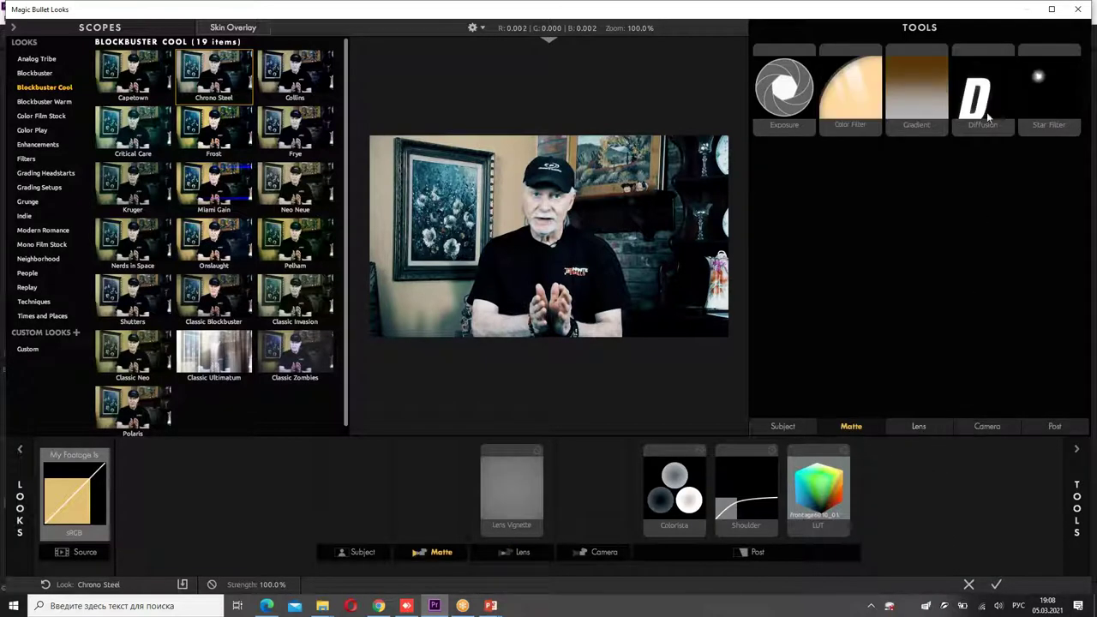
pyautogui.moveTo(982, 97); pyautogui.dragTo(607, 505)
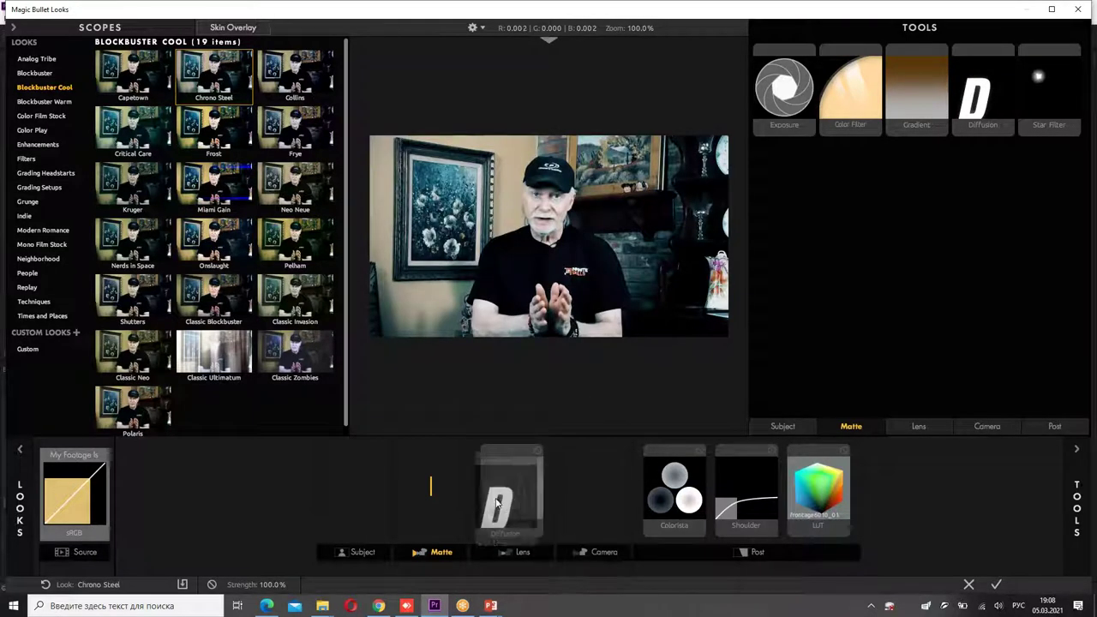
pyautogui.moveTo(607, 506); pyautogui.dragTo(443, 509)
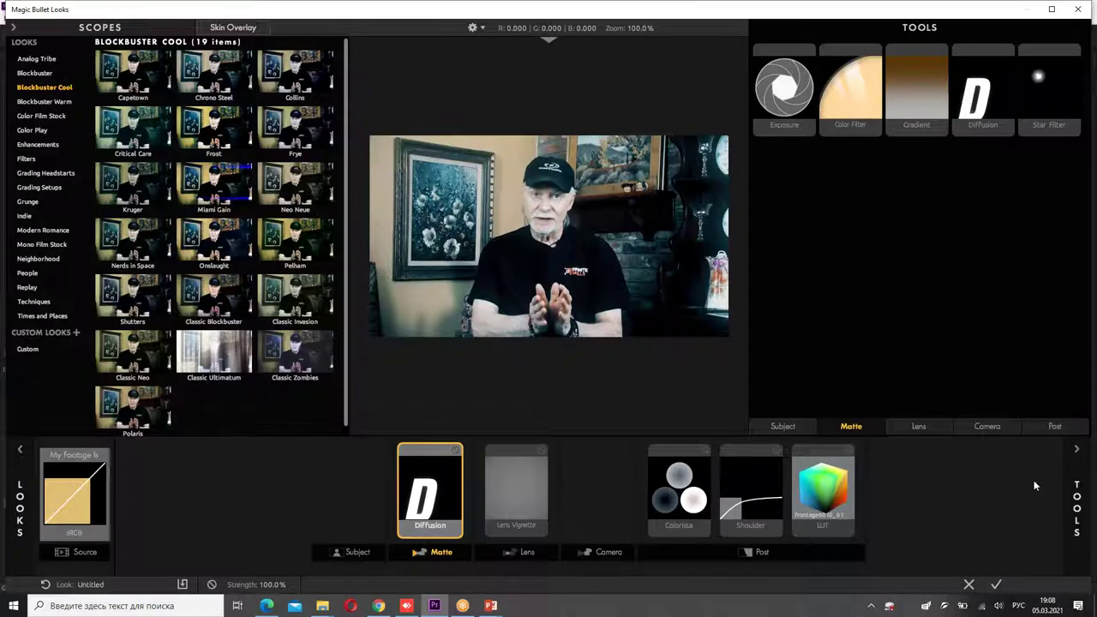
# Set Diffusion size to 7.15%, grade to 3.02 and glow to 36.90%.
pyautogui.click(1079, 486)
pyautogui.moveTo(1023, 78); pyautogui.dragTo(1003, 78)
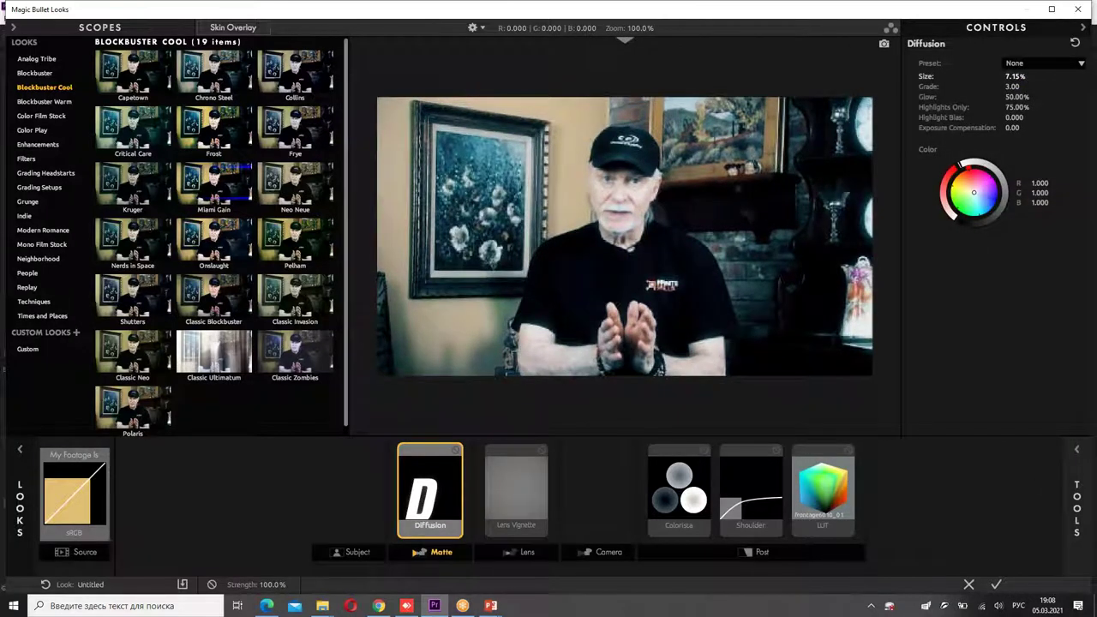
pyautogui.moveTo(1012, 87)
pyautogui.mouseDown()
pyautogui.moveTo(1028, 87)
pyautogui.moveTo(1037, 301)
pyautogui.mouseUp()
pyautogui.moveTo(1017, 97); pyautogui.dragTo(942, 335)
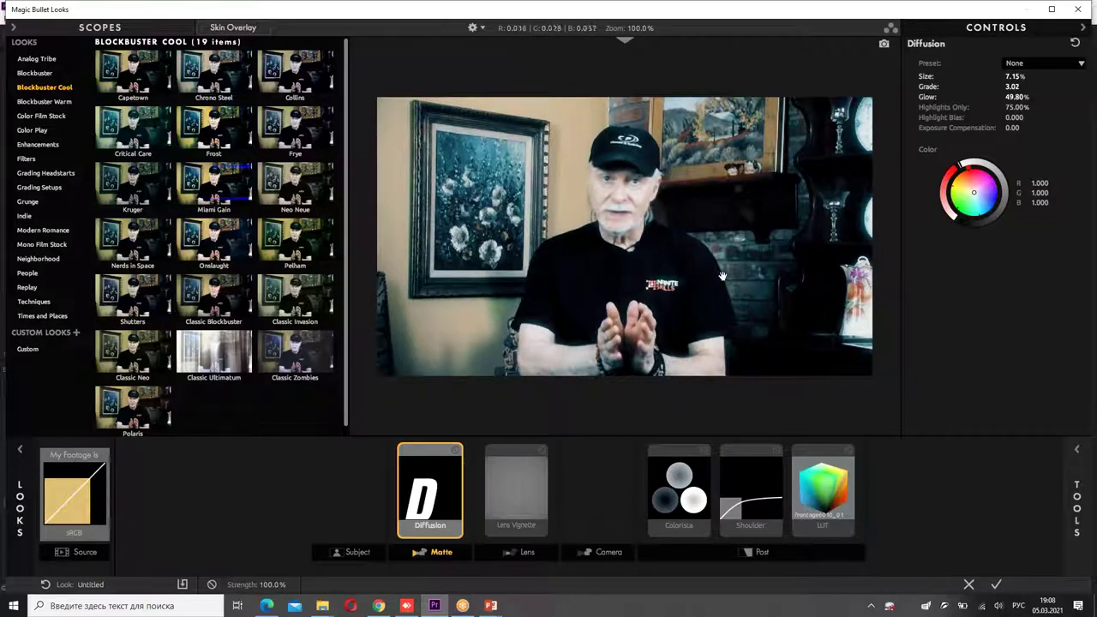
pyautogui.moveTo(1018, 96)
pyautogui.mouseDown()
pyautogui.moveTo(994, 96)
pyautogui.moveTo(1050, 96)
pyautogui.mouseUp()
# Apply the Looks grade and scrub through the graded Interview sequence.
pyautogui.click(996, 584)
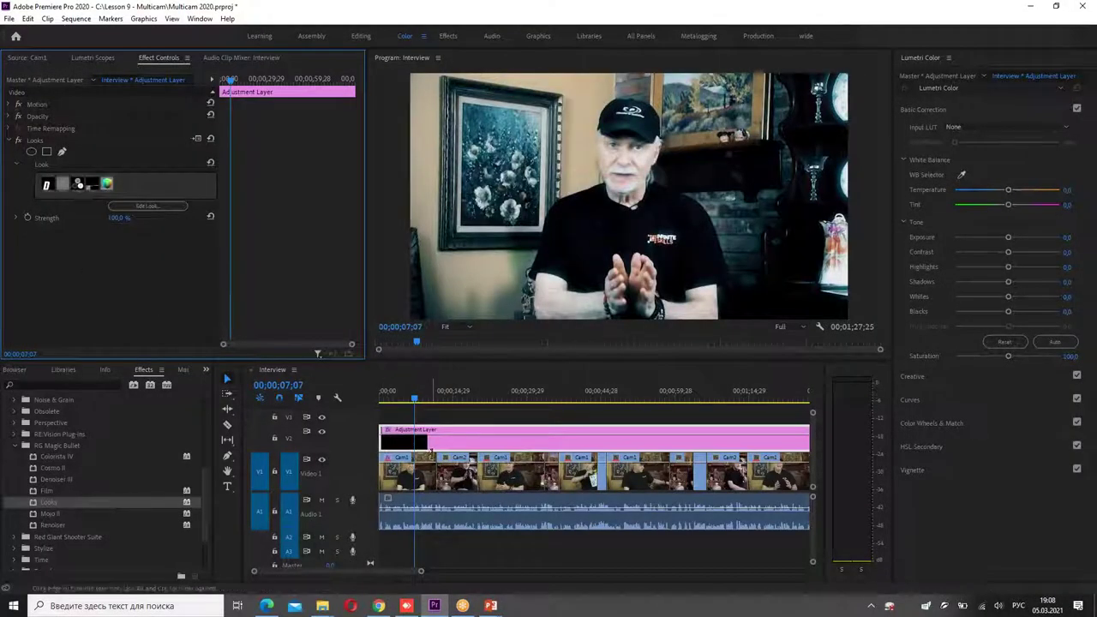
pyautogui.click(415, 400)
pyautogui.moveTo(415, 400); pyautogui.dragTo(481, 407)
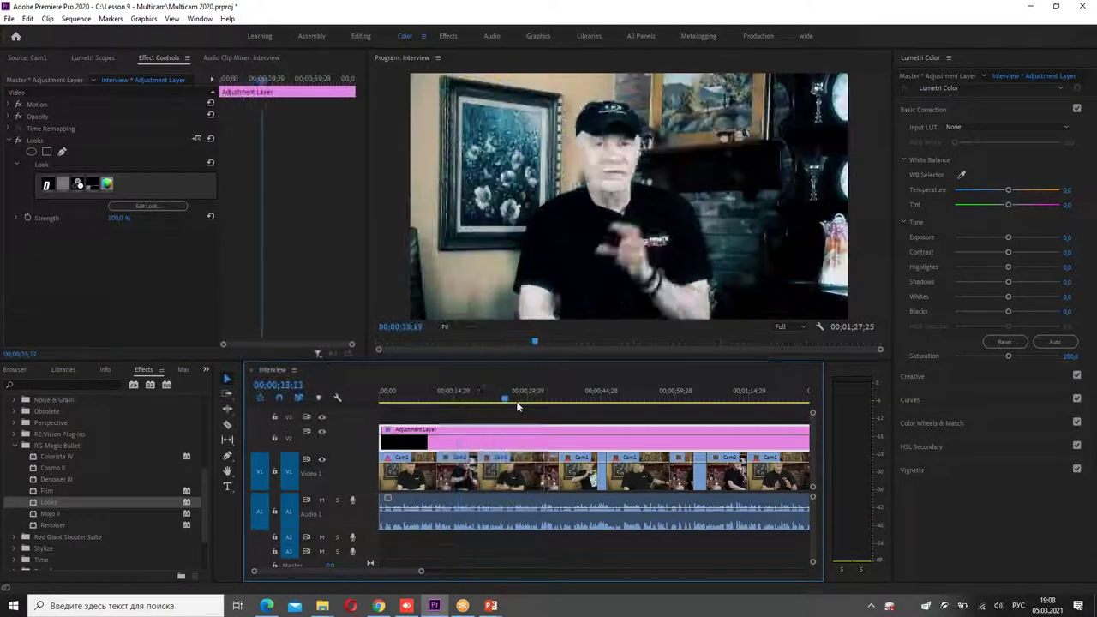
pyautogui.moveTo(481, 407); pyautogui.dragTo(749, 400)
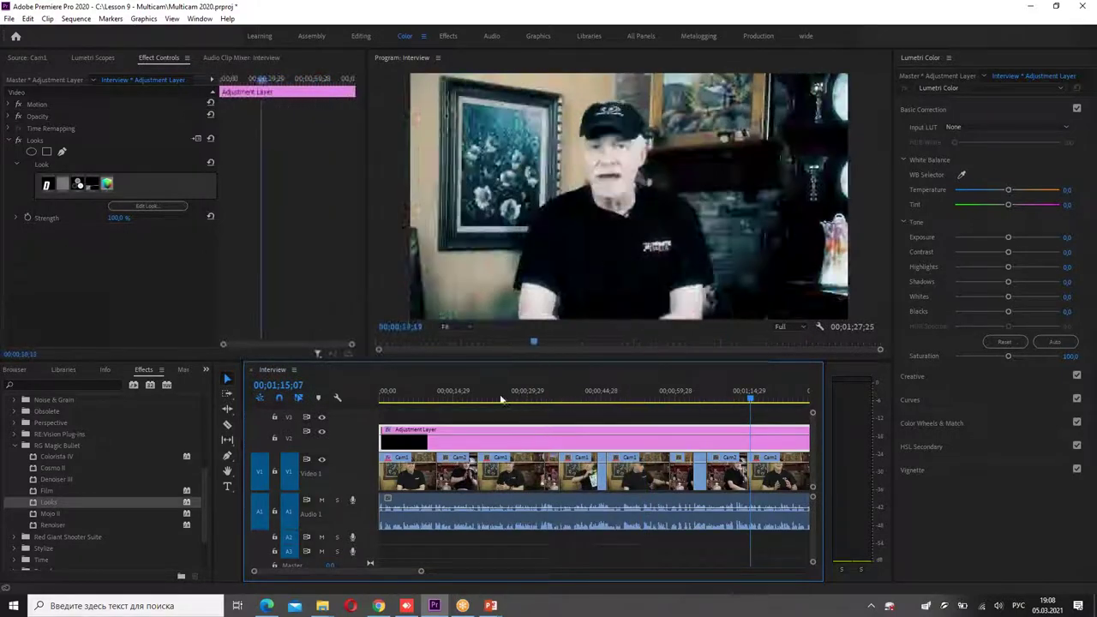
pyautogui.moveTo(612, 398); pyautogui.dragTo(421, 399)
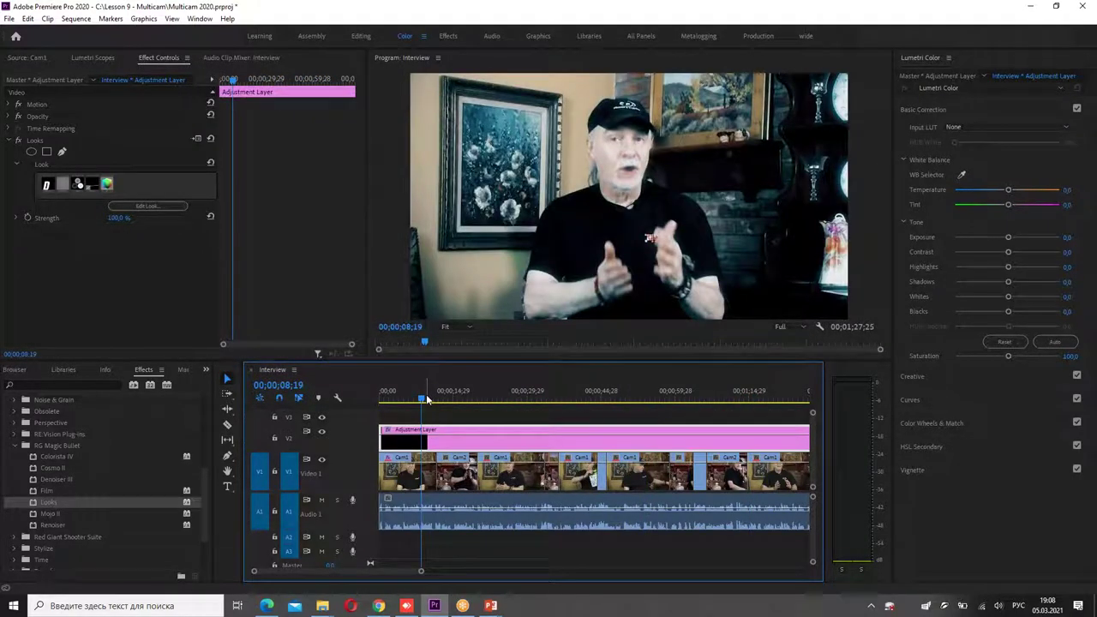
# Zoom the timeline out, return to the start and play the sequence full screen.
pyautogui.press('-')
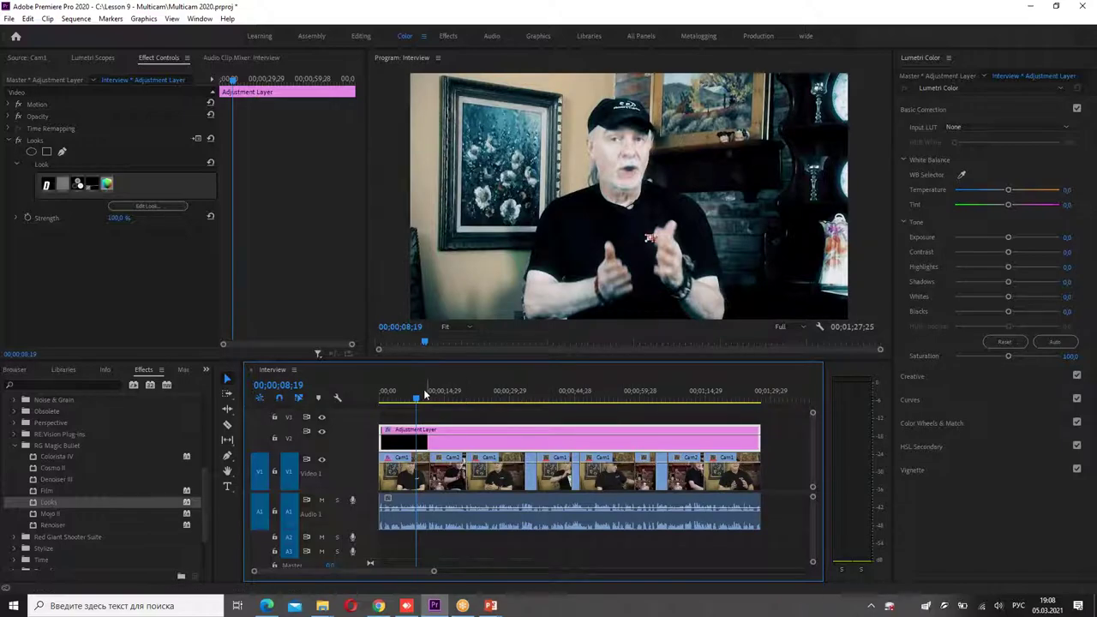
pyautogui.moveTo(489, 409); pyautogui.dragTo(363, 391)
pyautogui.hotkey('ctrl', '`')
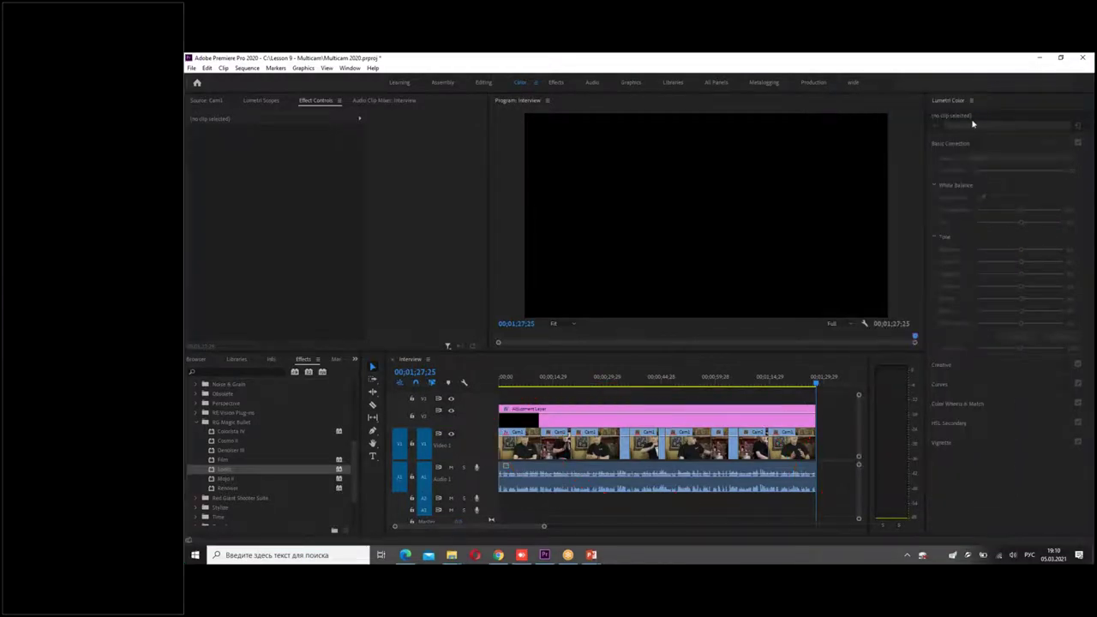
# Select the Cam1 clip on V1 at 00;00;07;01 to show its Lumetri Color settings.
pyautogui.click(523, 383)
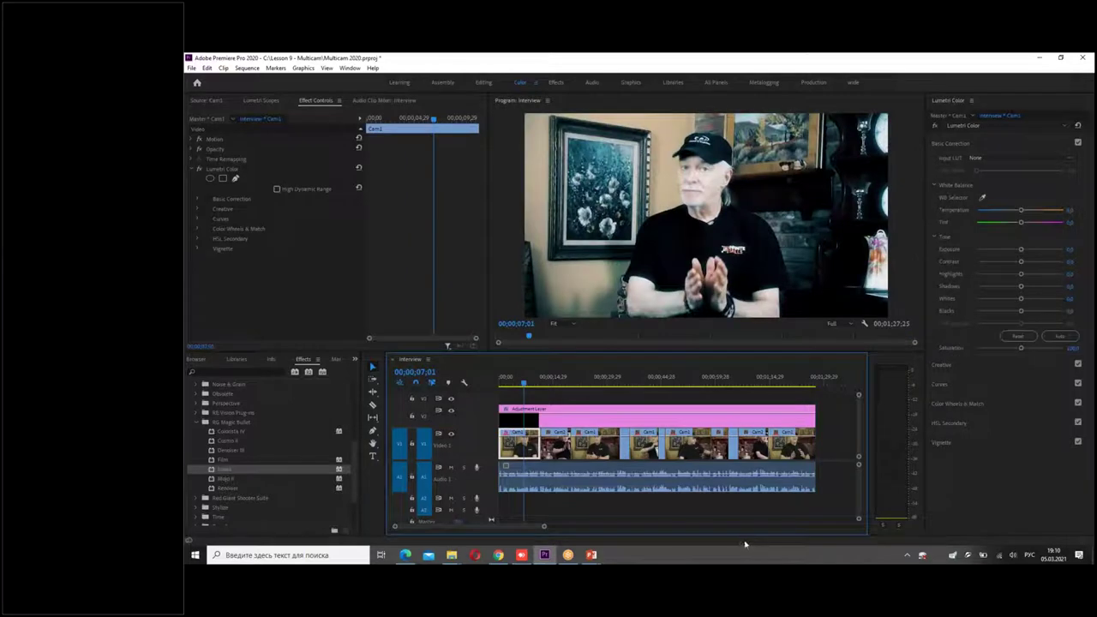